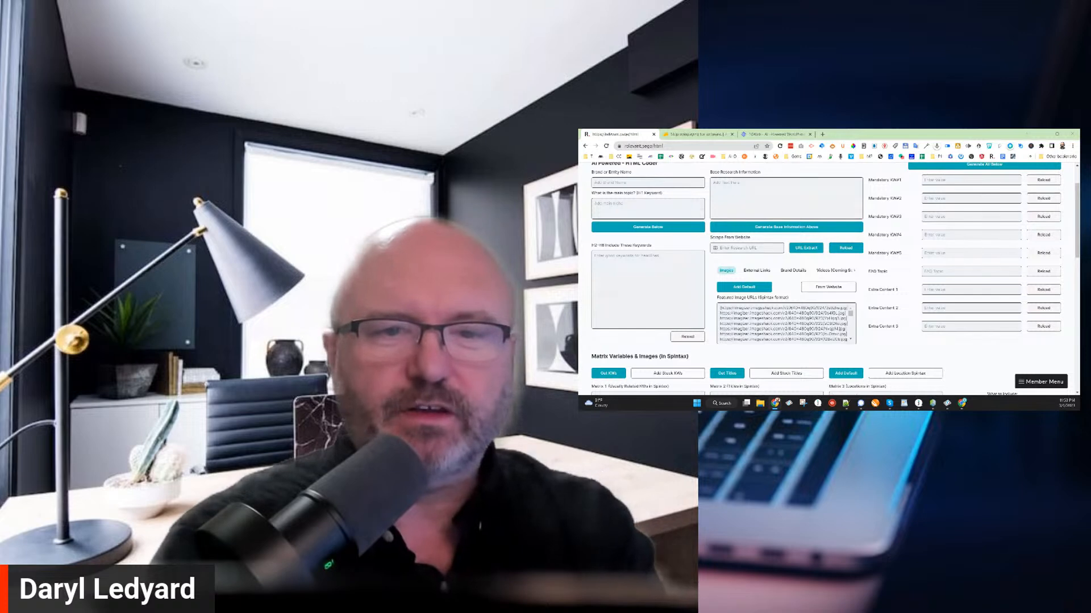
Open the publishing.menterprise.io site in a new browser tab.
left_click(822, 134)
type("publishing.monterpress.io")
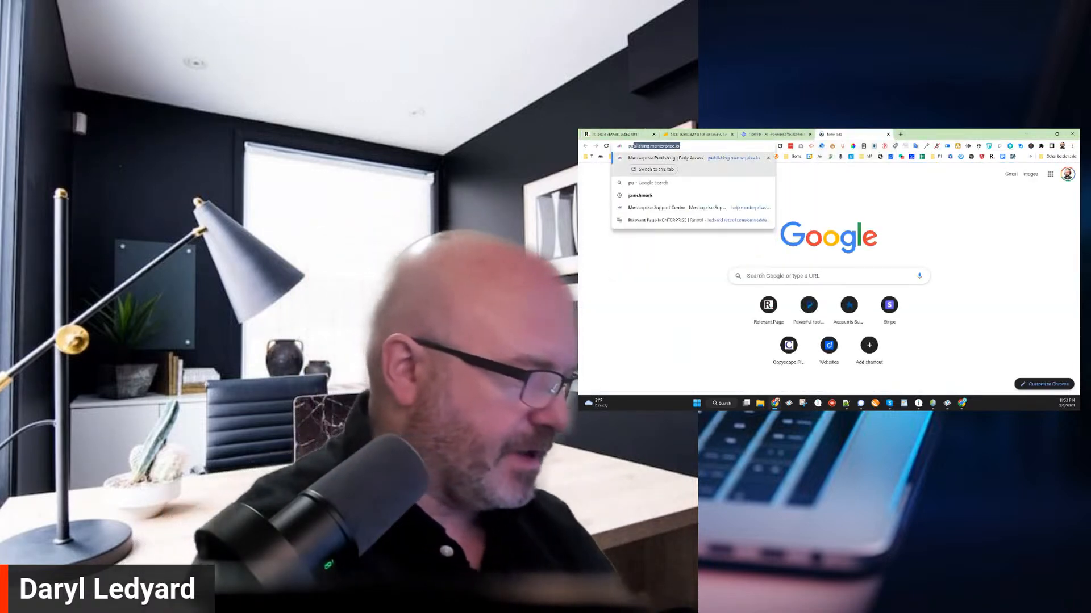
key("Return")
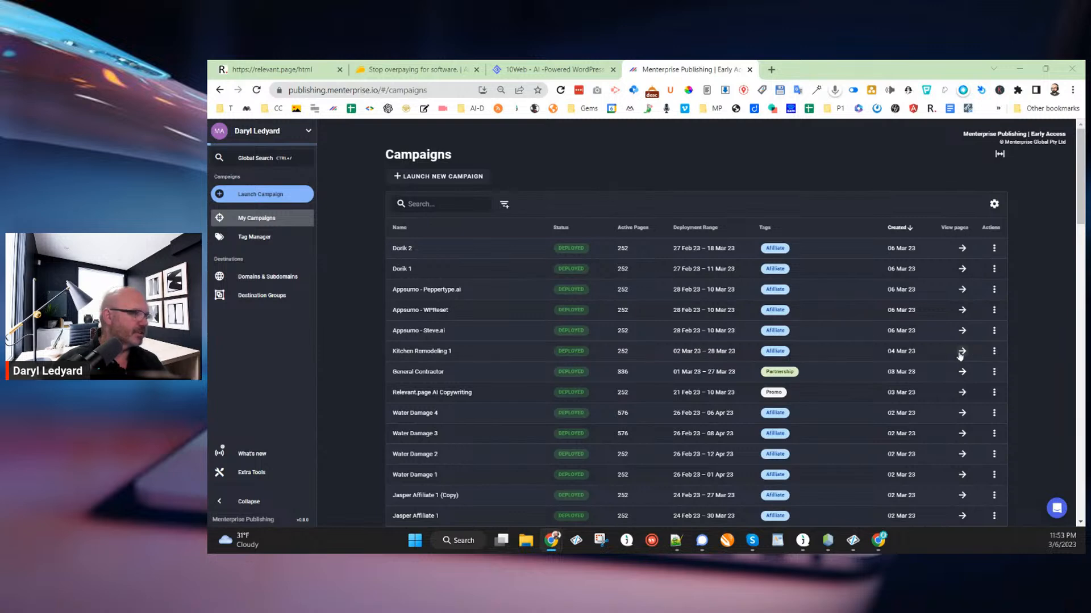
View the pages of the "Appsumo - WPReset" campaign and open its "Discover the Magic of WP Reset" page on skill.linktopage.com.
left_click(994, 331)
left_click(926, 336)
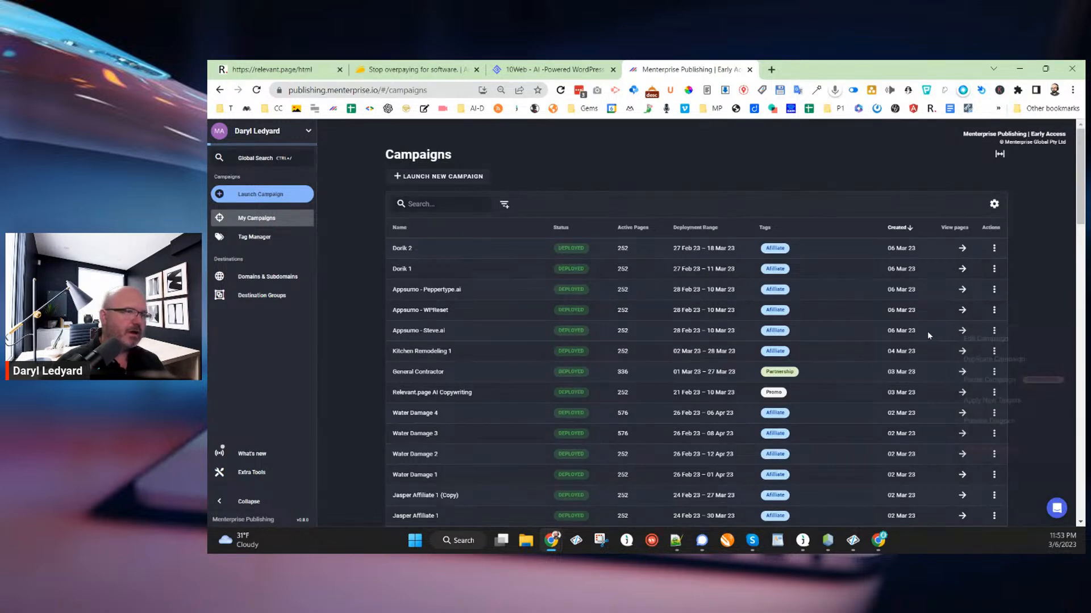
left_click(962, 310)
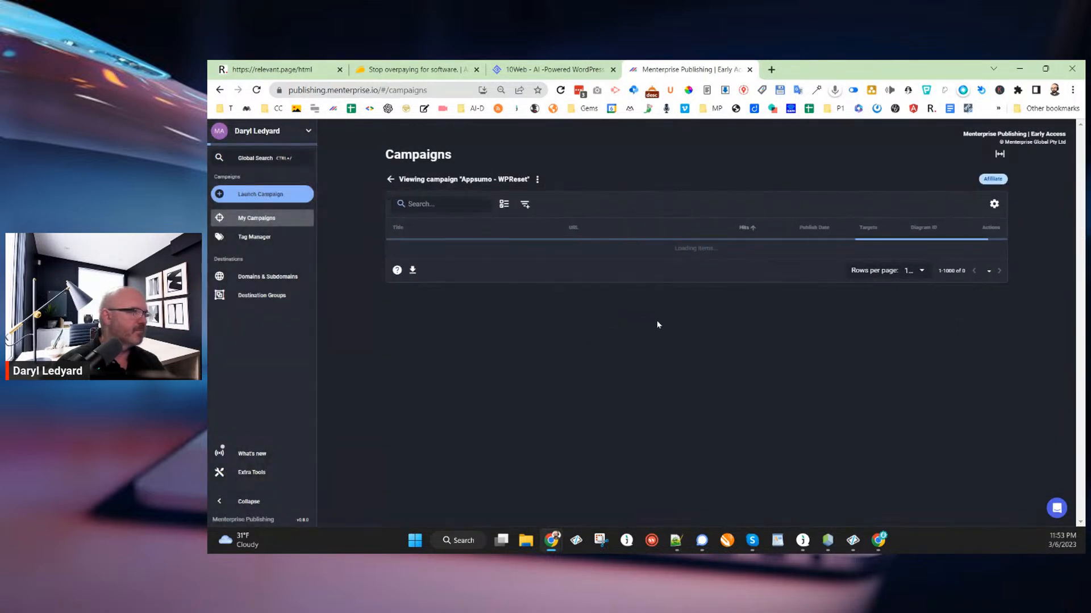
scroll(642, 324, "down", 10)
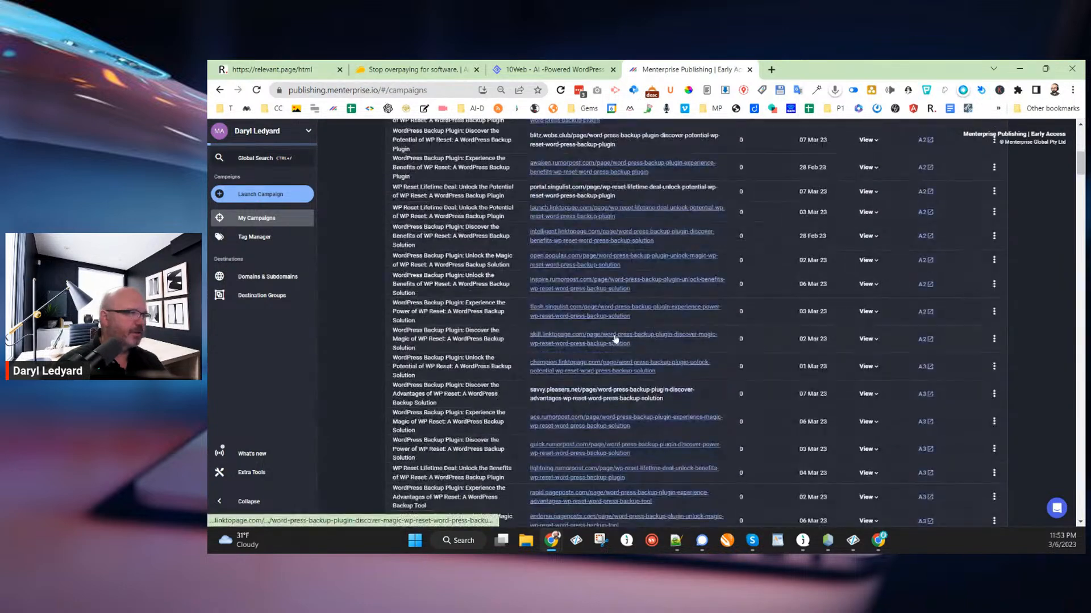
left_click(617, 336)
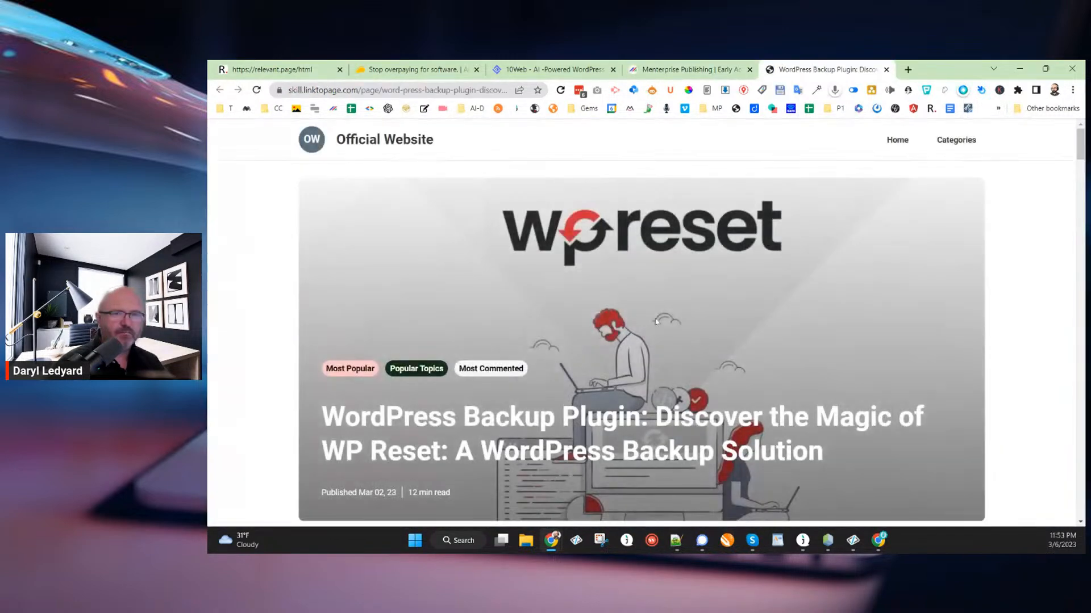
Examine the published WP Reset article's headings, images, body text and embedded links, and return to its beginning.
scroll(678, 322, "down", 1)
scroll(678, 321, "down", 6)
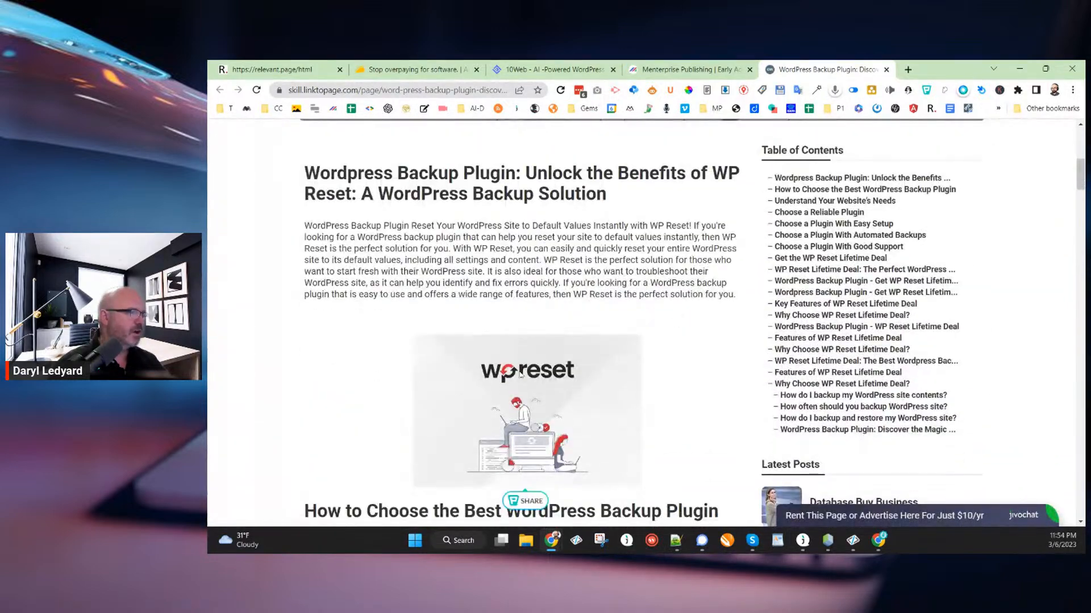
scroll(518, 381, "down", 7)
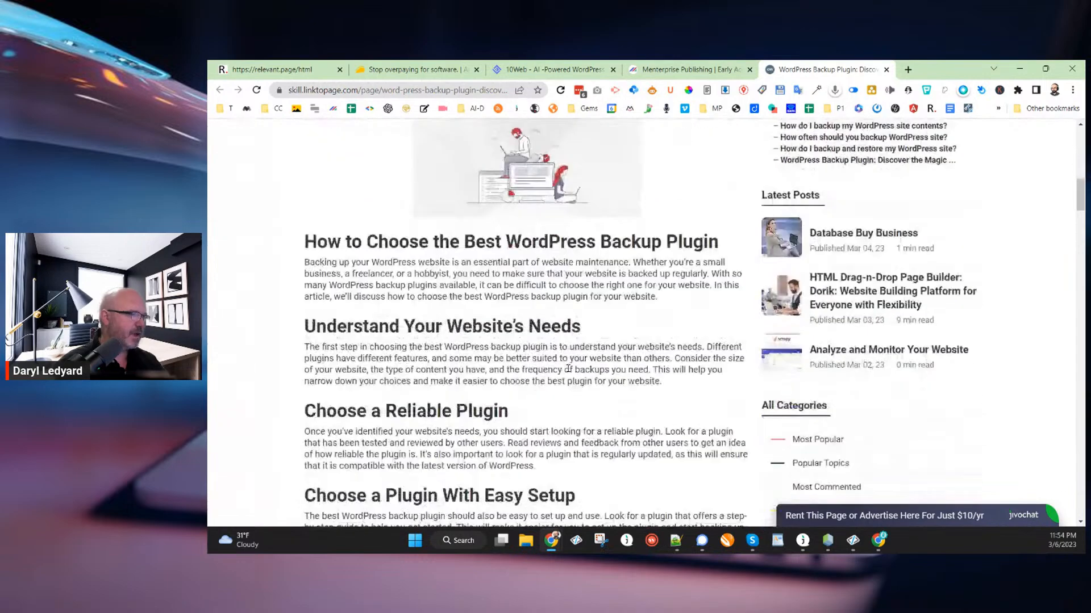
scroll(570, 368, "down", 5)
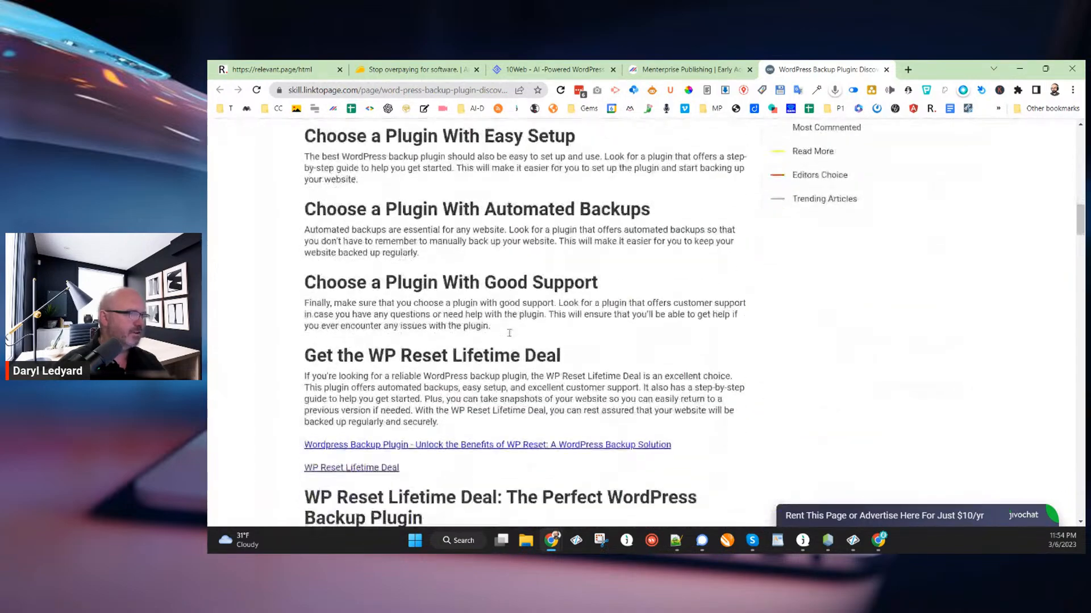
scroll(572, 331, "down", 2)
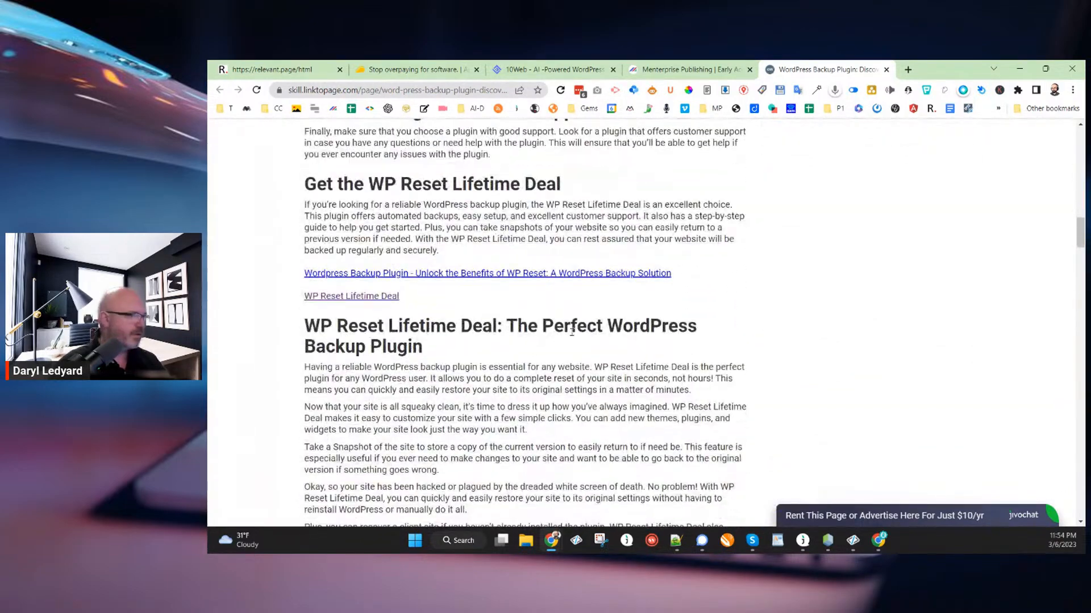
scroll(534, 344, "down", 1)
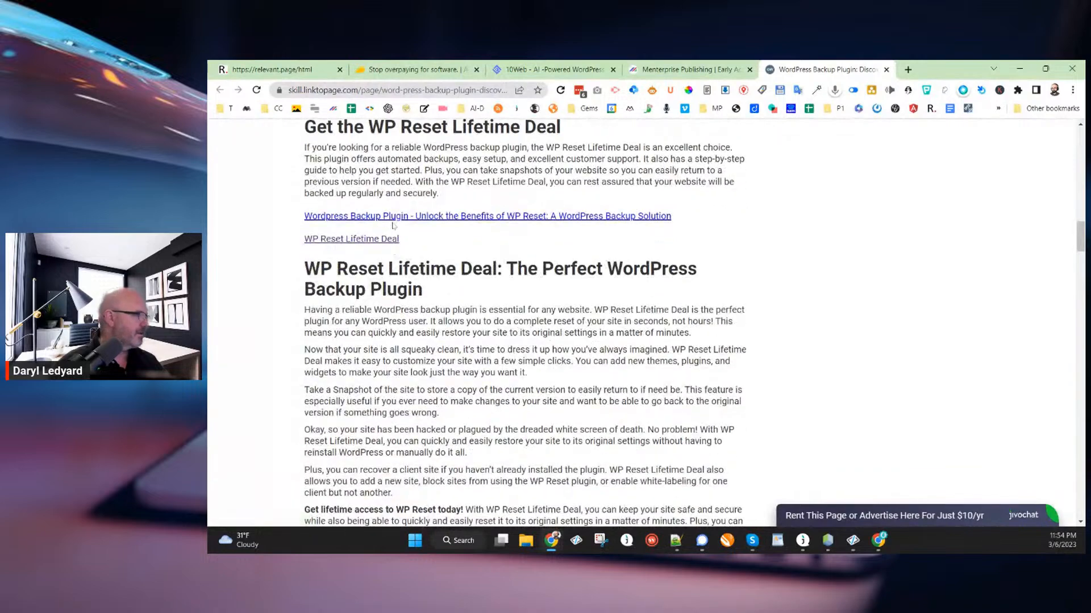
scroll(423, 298, "down", 5)
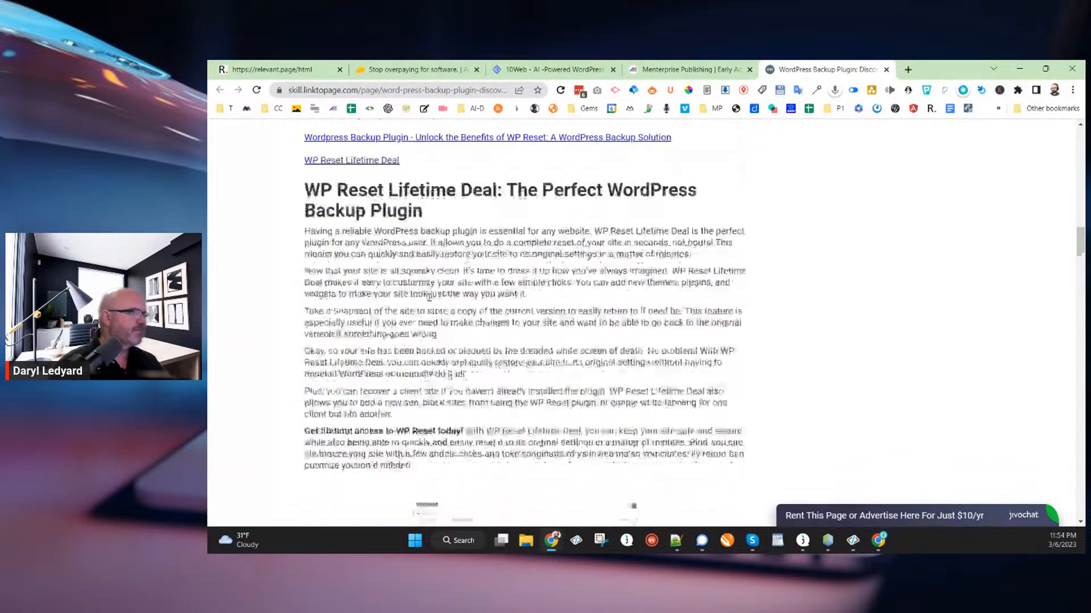
scroll(461, 319, "down", 7)
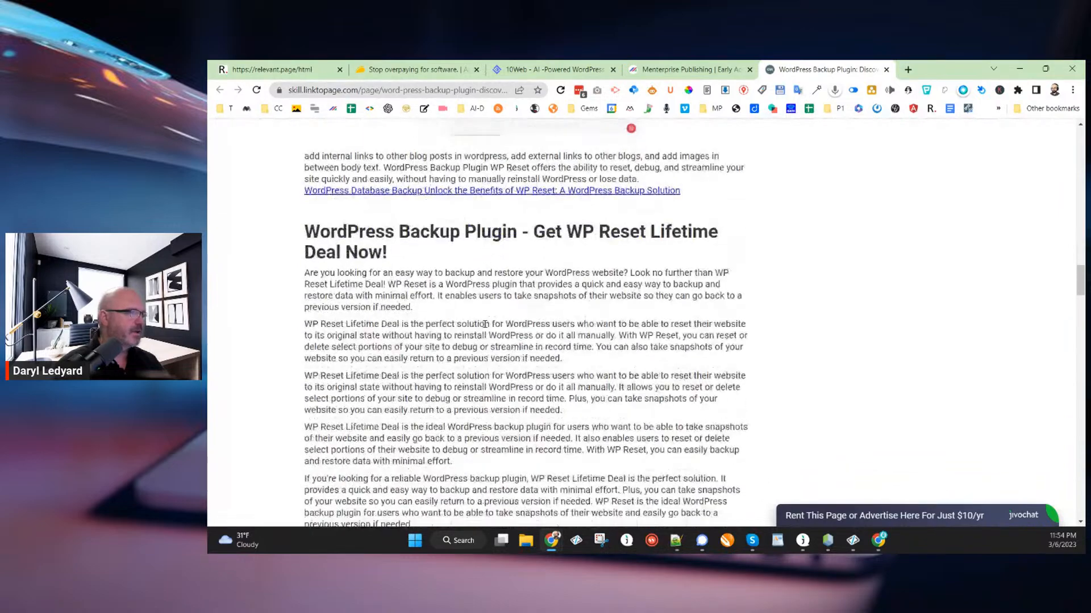
scroll(488, 319, "down", 7)
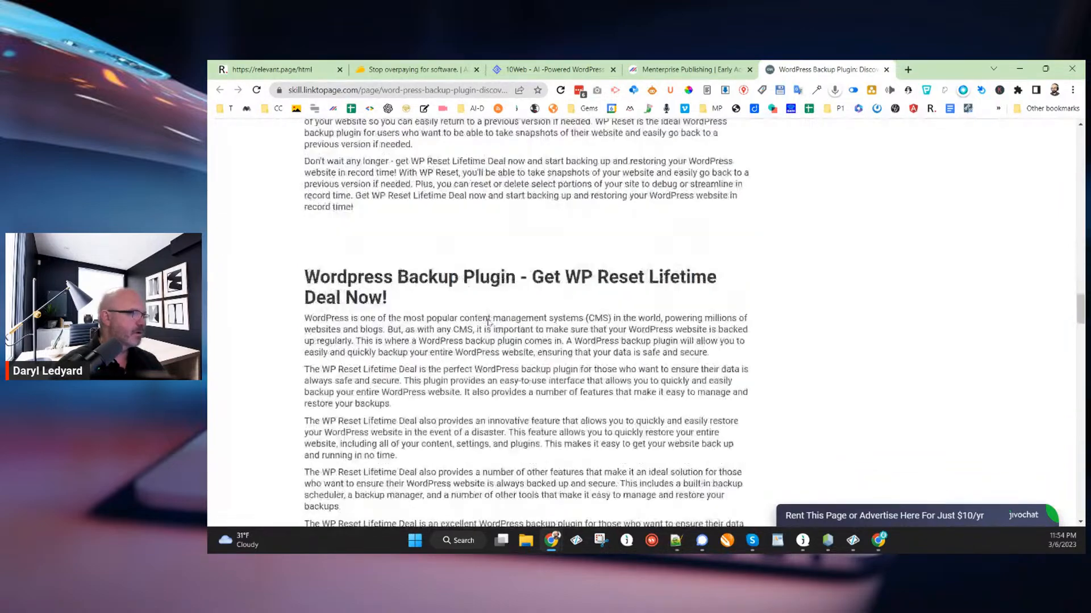
scroll(492, 320, "down", 2)
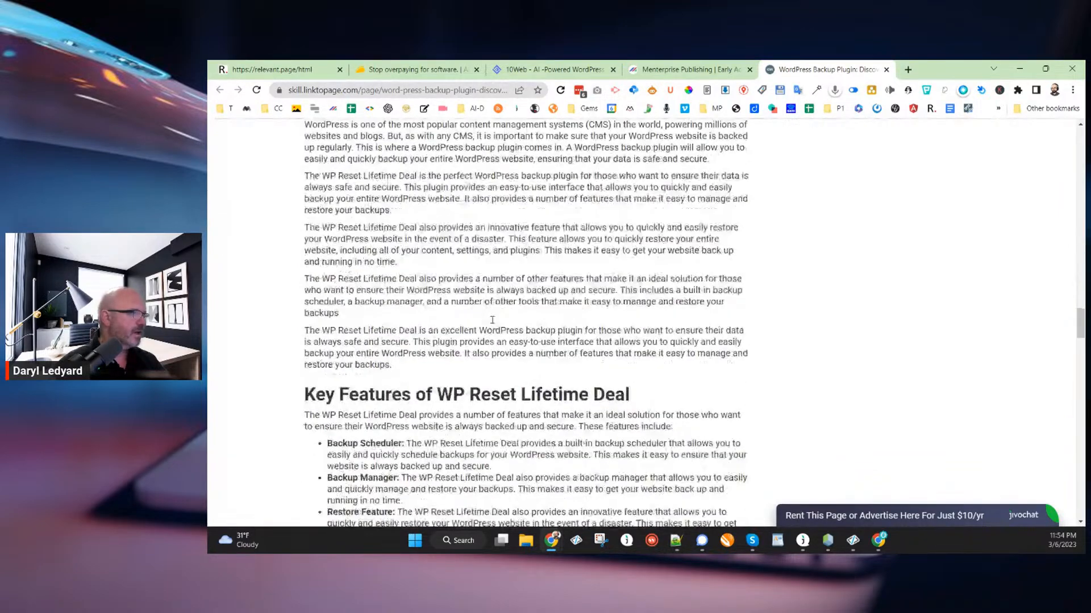
scroll(502, 327, "down", 4)
scroll(506, 324, "up", 8)
scroll(510, 320, "up", 20)
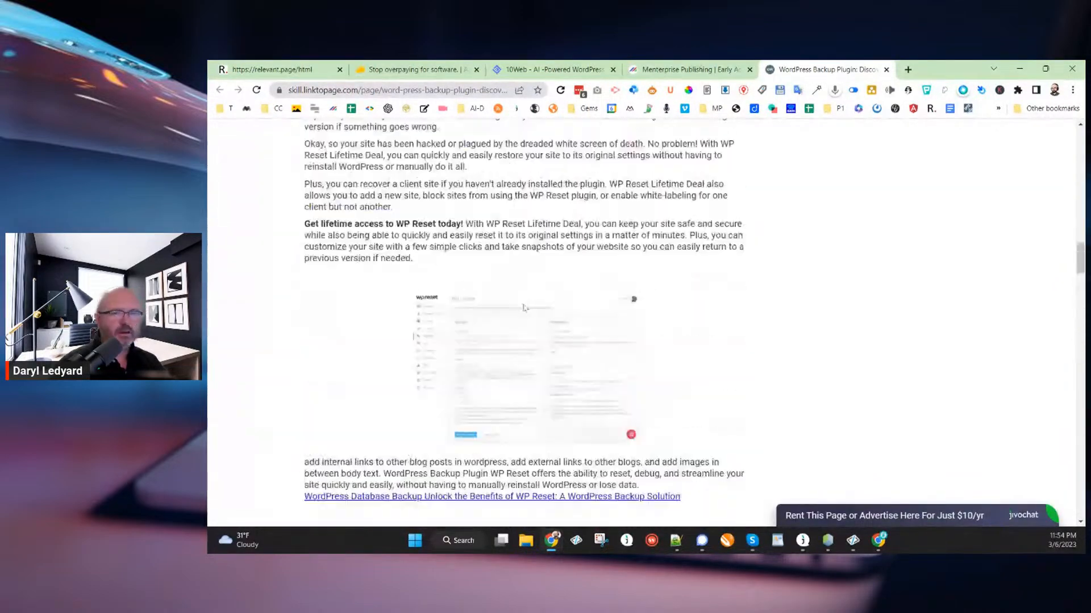
scroll(538, 293, "up", 15)
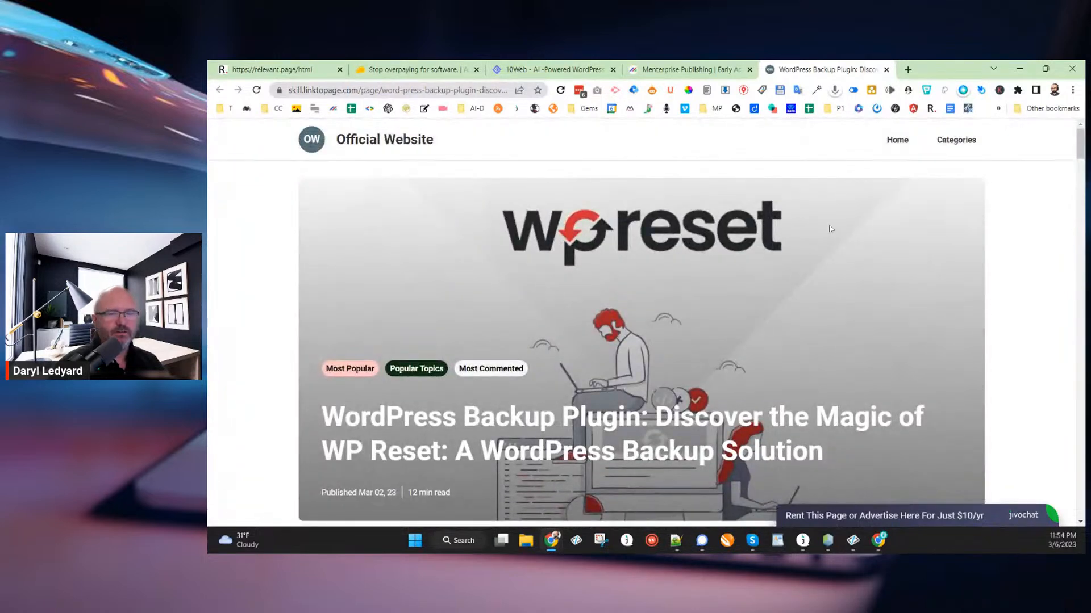
Close the published WP Reset article and return to the HTML Coder form on relevant.page.
left_click(886, 70)
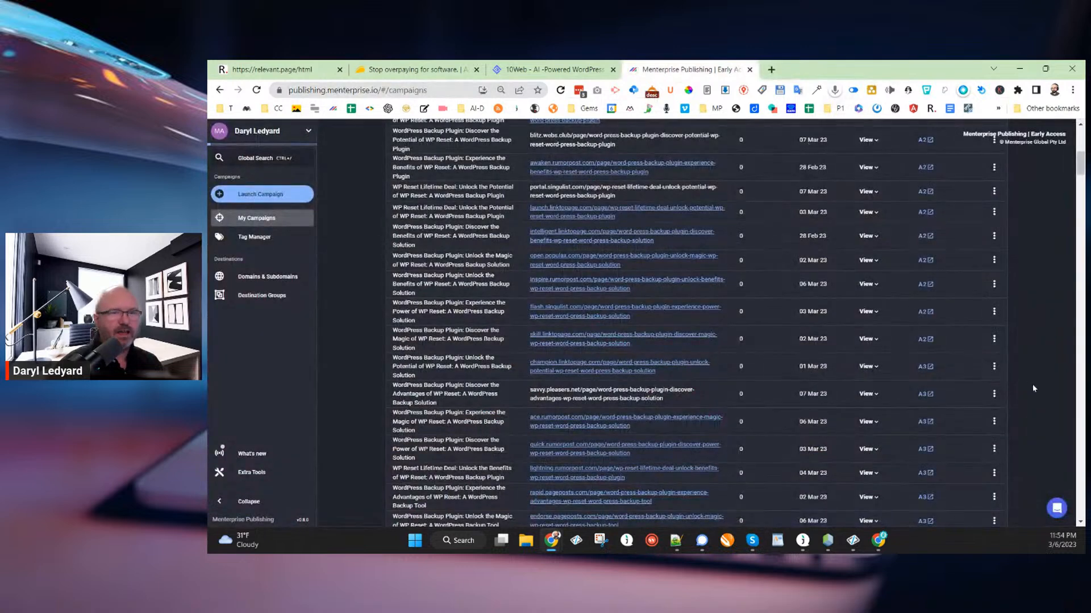
left_click(290, 70)
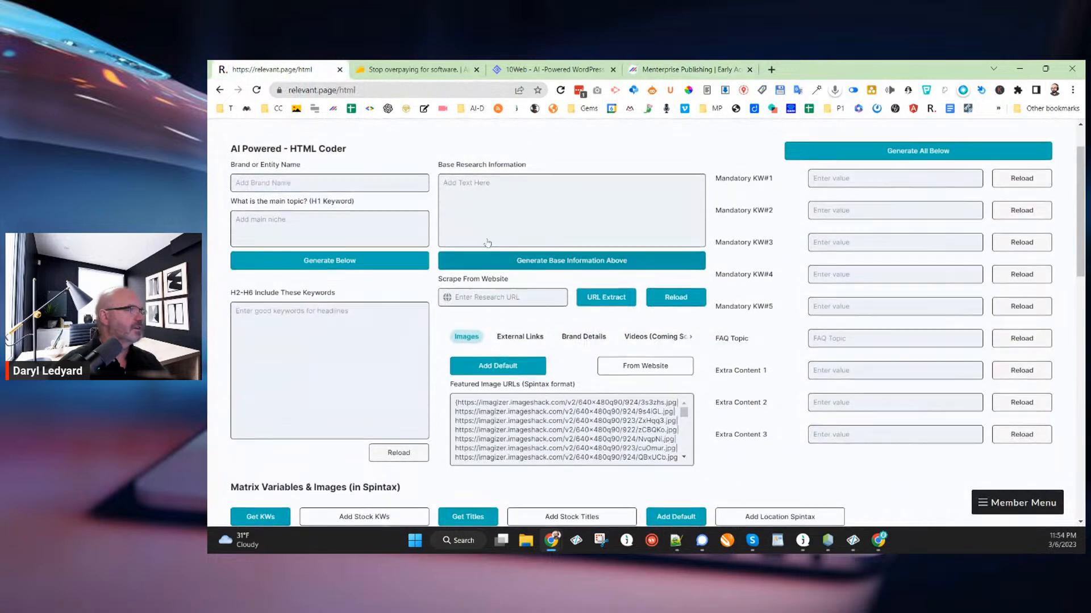
scroll(488, 243, "up", 1)
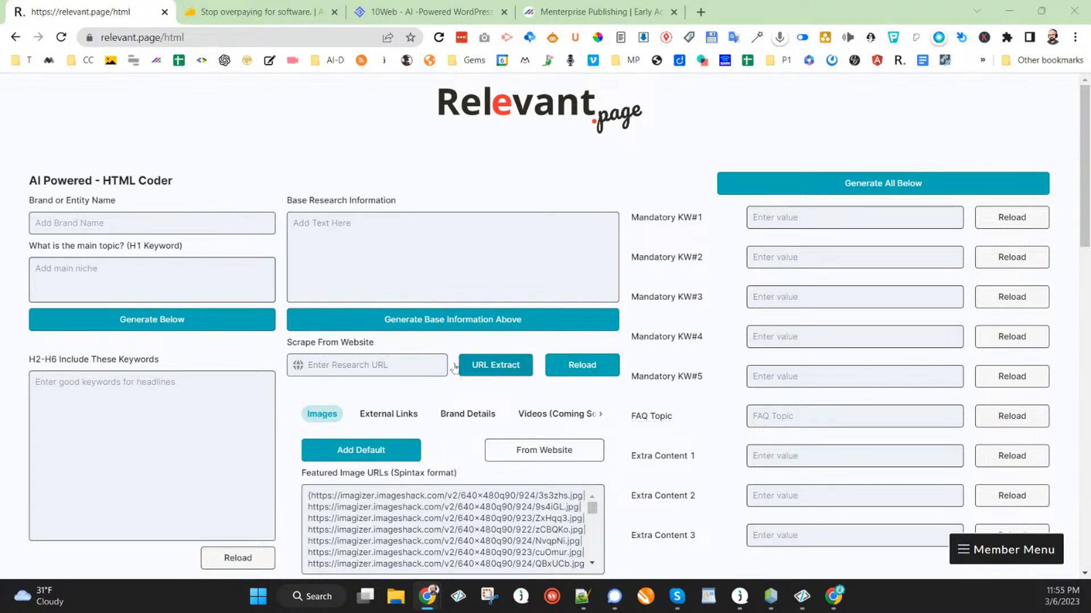
Switch to the AppSumo site, find RelayThat among the recently viewed deals and open its product page.
left_click(278, 12)
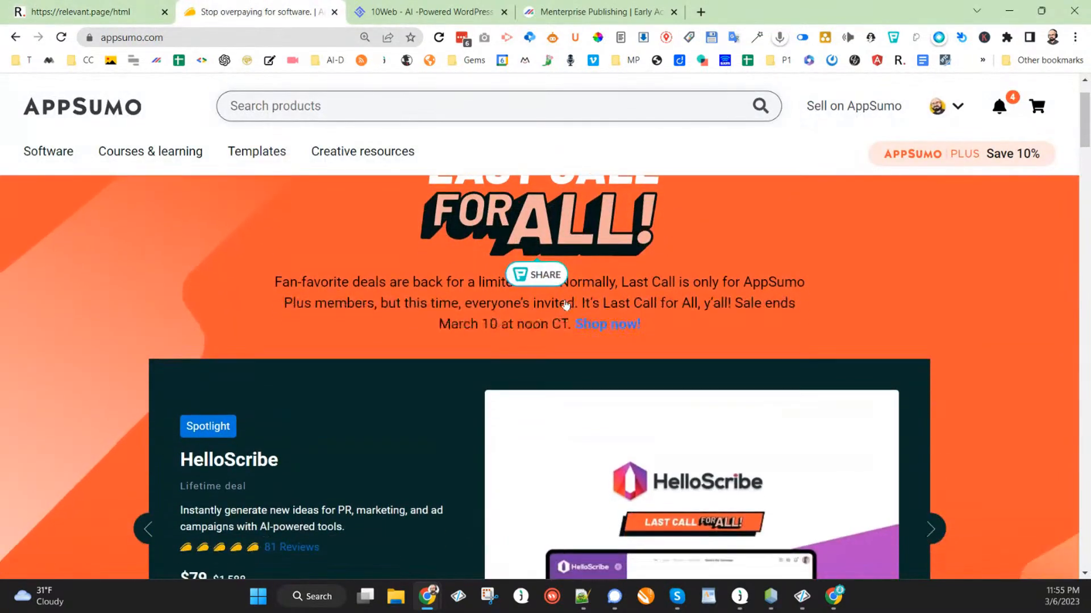
scroll(565, 305, "down", 3)
scroll(565, 305, "down", 8)
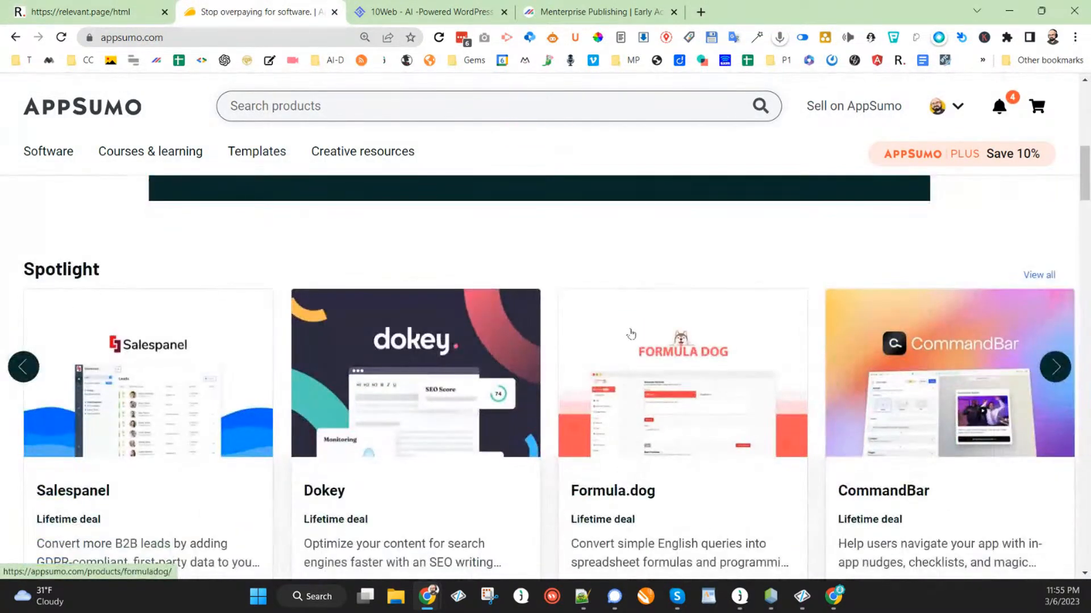
scroll(627, 362, "down", 9)
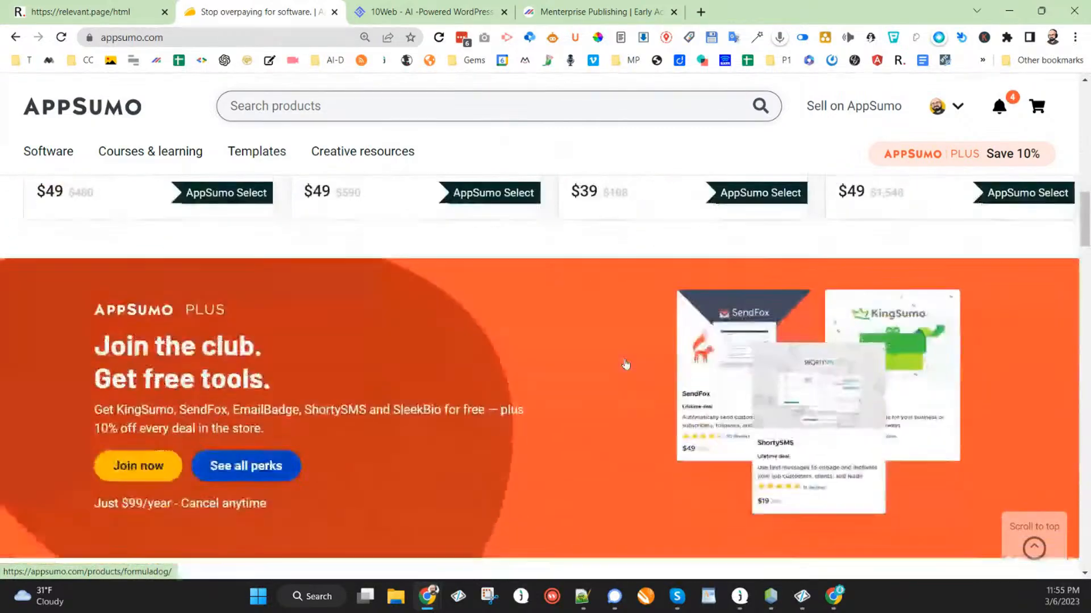
scroll(625, 363, "down", 8)
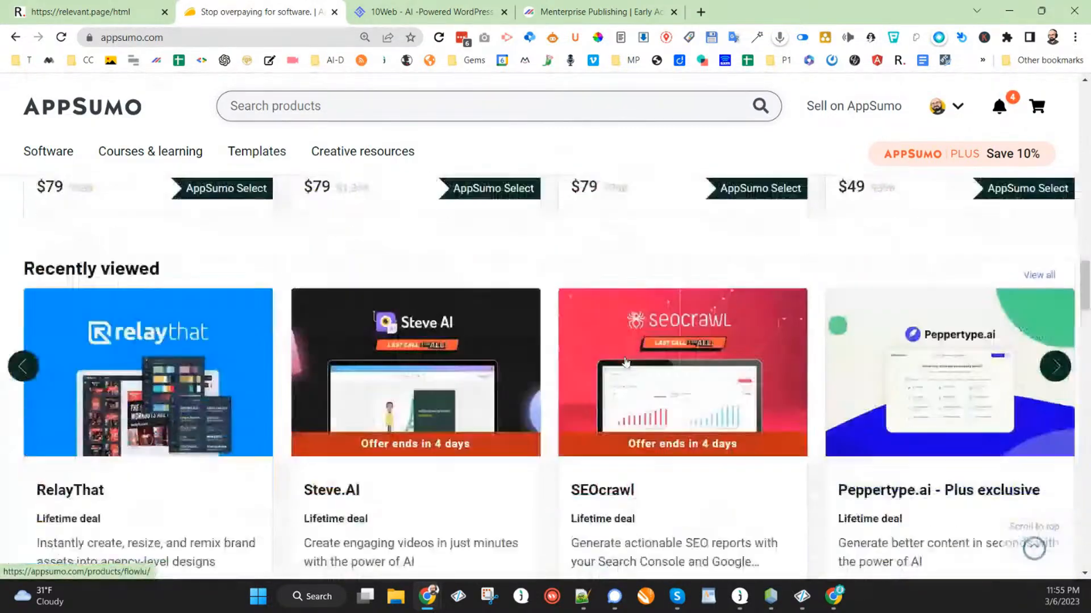
scroll(625, 362, "down", 4)
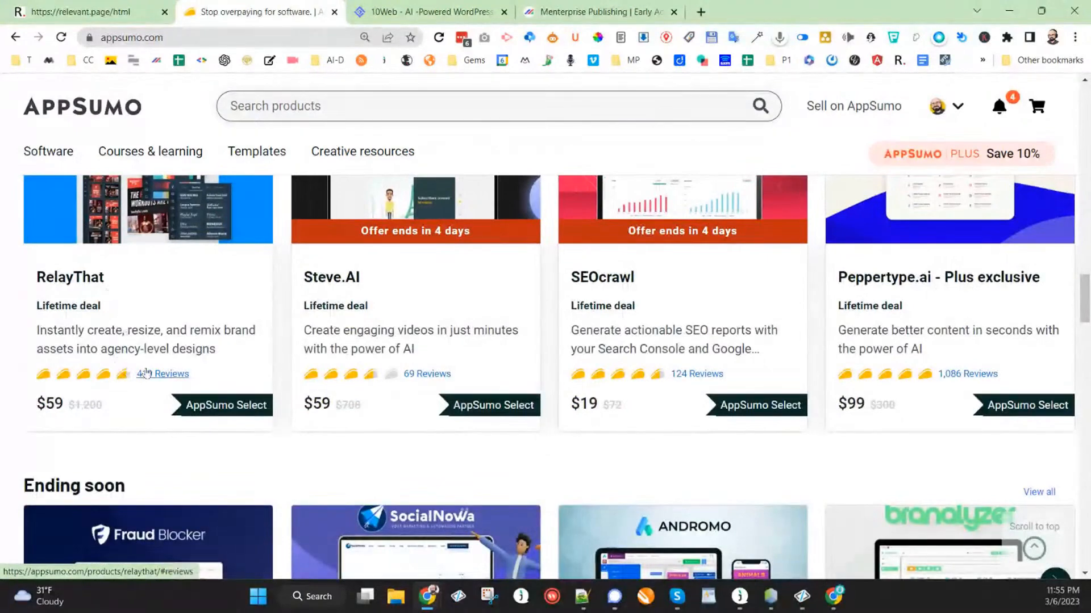
scroll(146, 377, "up", 6)
scroll(134, 320, "down", 7)
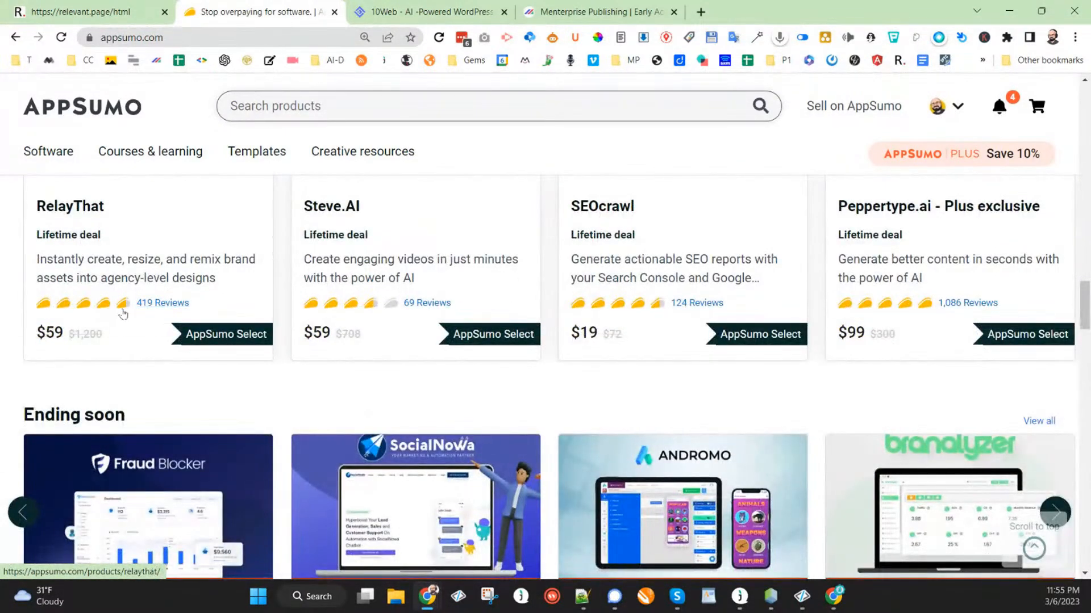
scroll(107, 276, "up", 3)
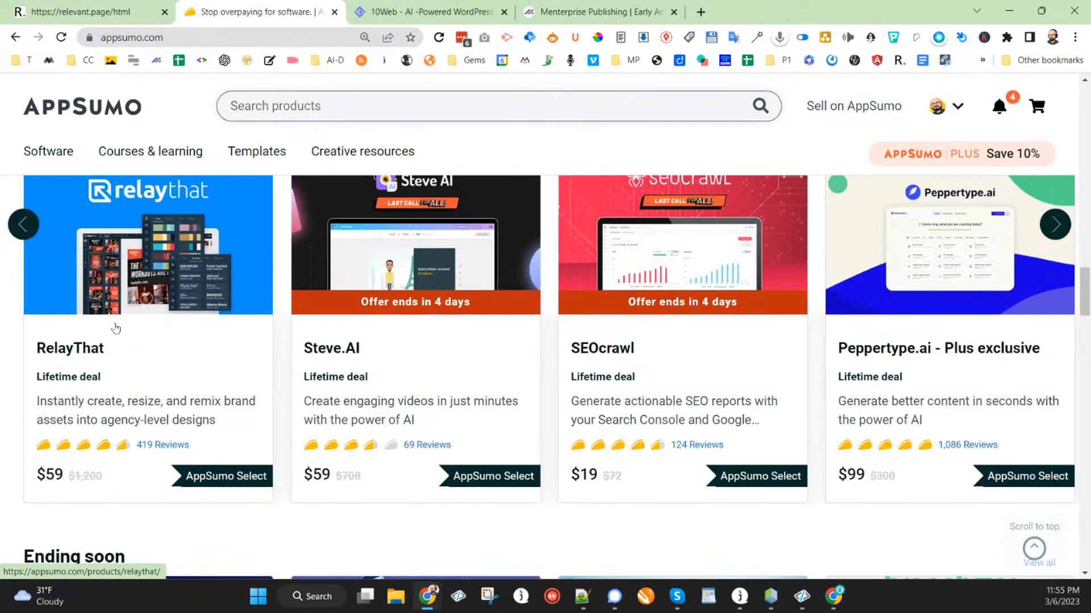
left_click(112, 321)
Review the RelayThat product page's description, TL;DR, At-a-glance and Overview sections, including the product images.
scroll(479, 449, "down", 3)
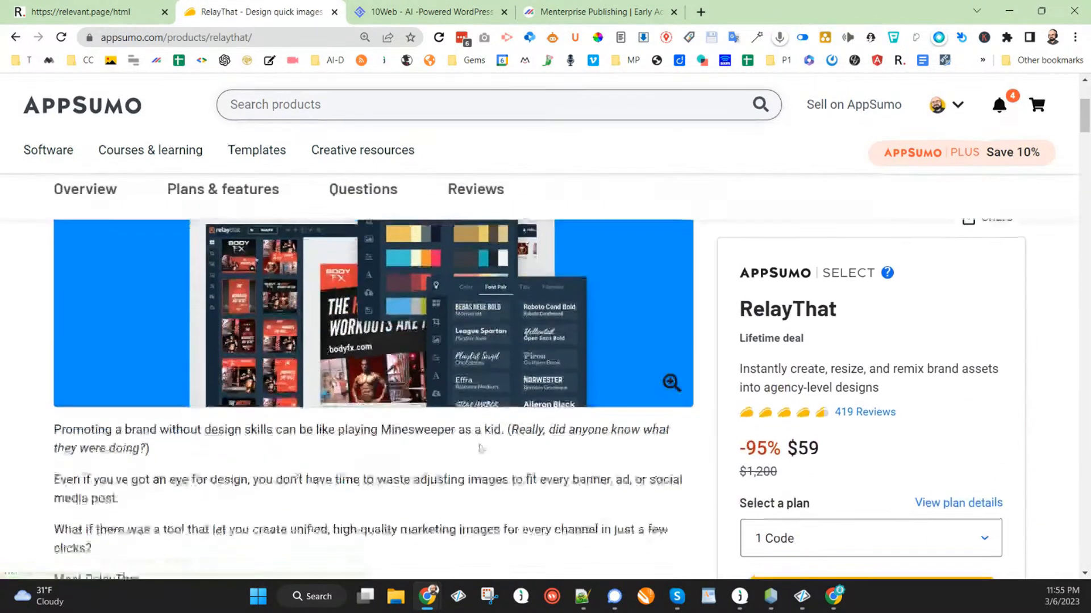
scroll(502, 432, "down", 4)
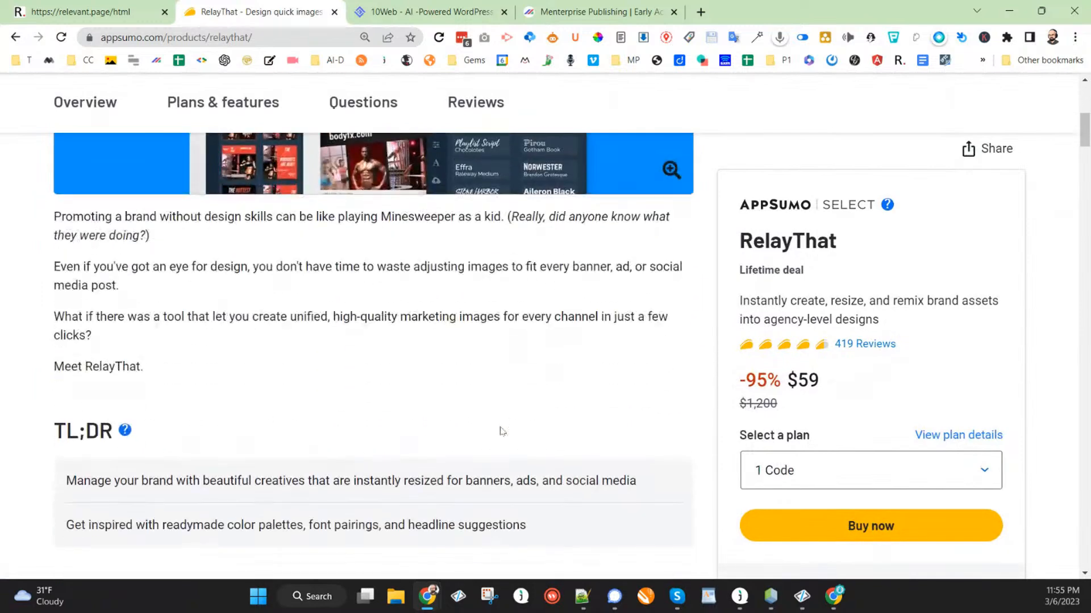
scroll(383, 407, "down", 4)
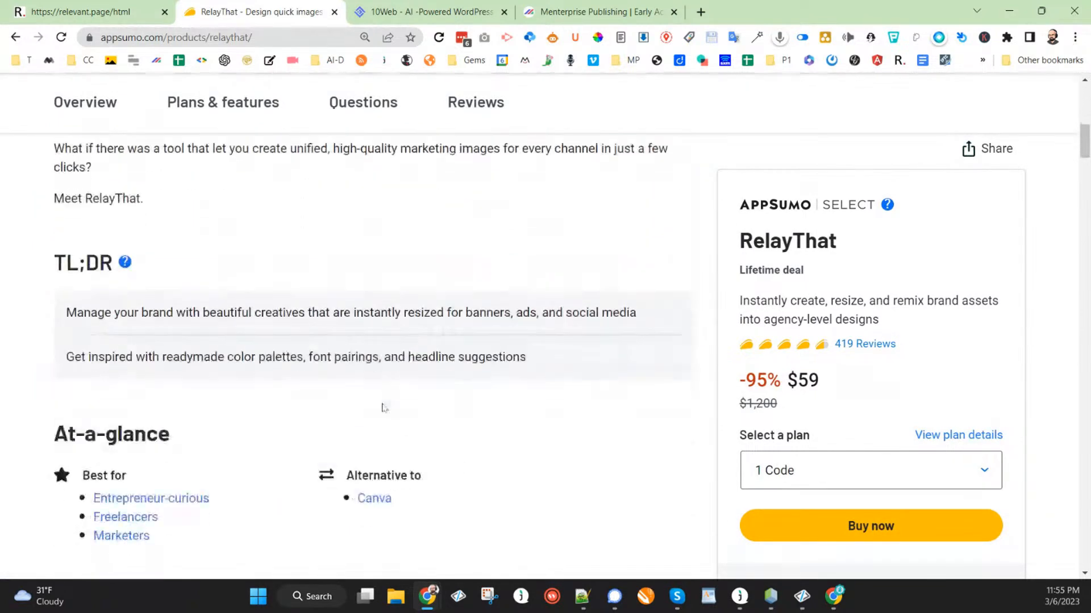
scroll(427, 414, "down", 3)
scroll(445, 420, "down", 3)
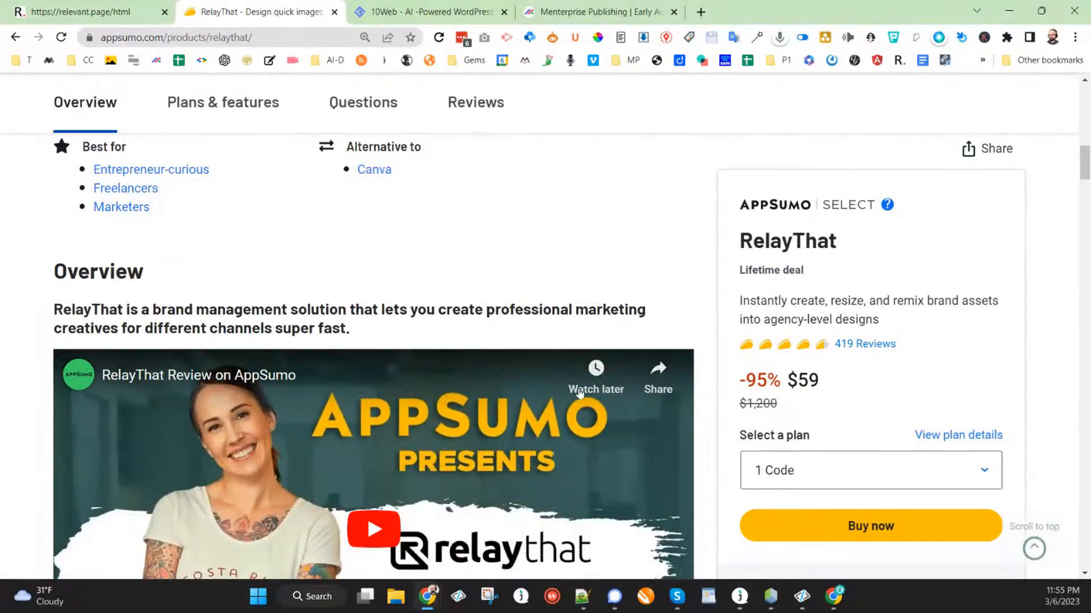
scroll(699, 409, "down", 10)
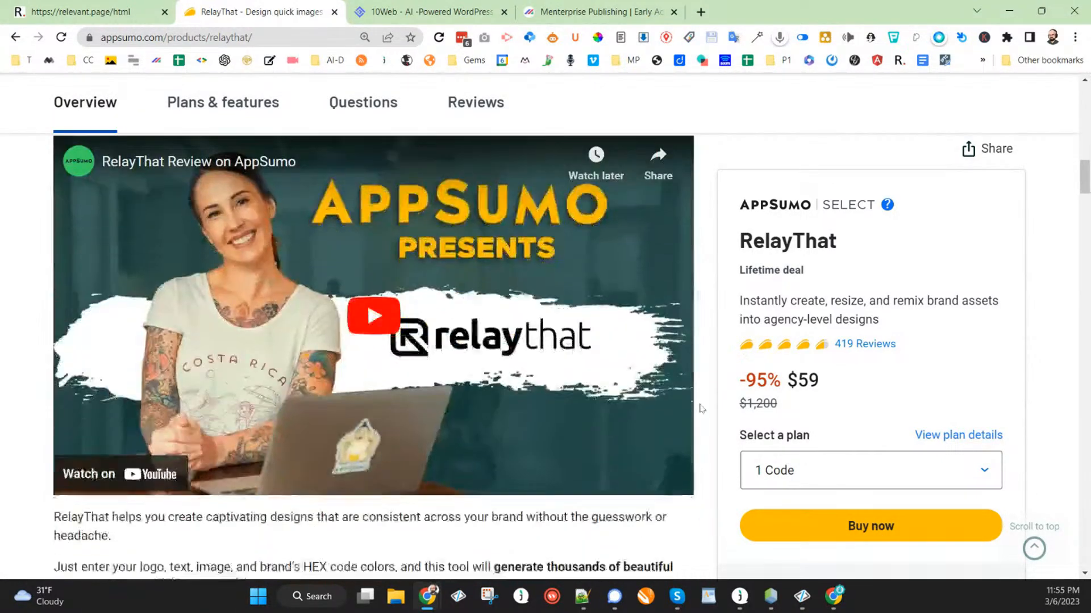
scroll(361, 397, "down", 10)
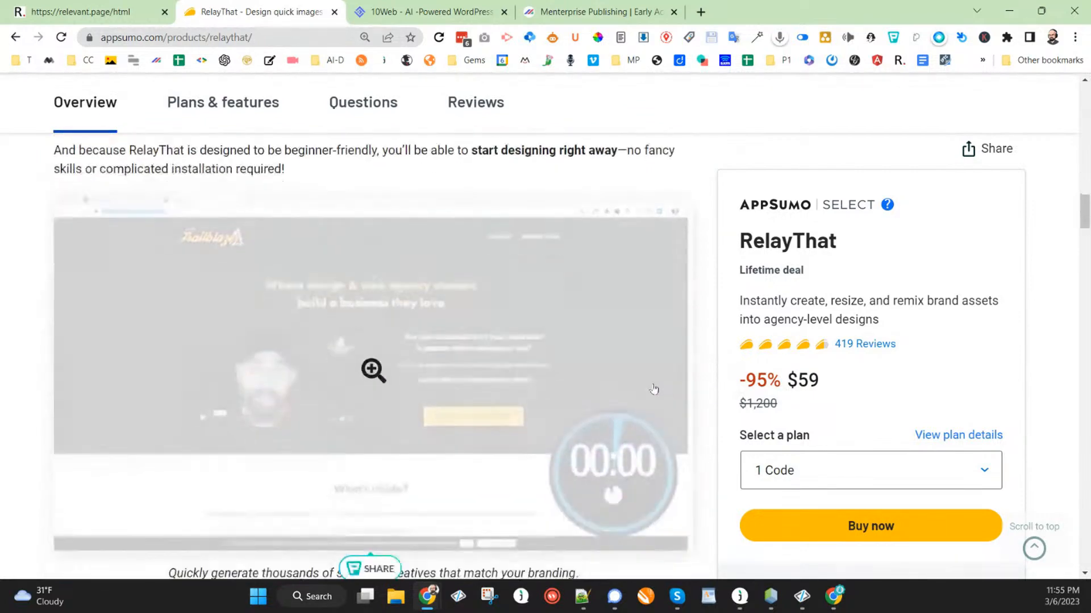
scroll(361, 398, "down", 4)
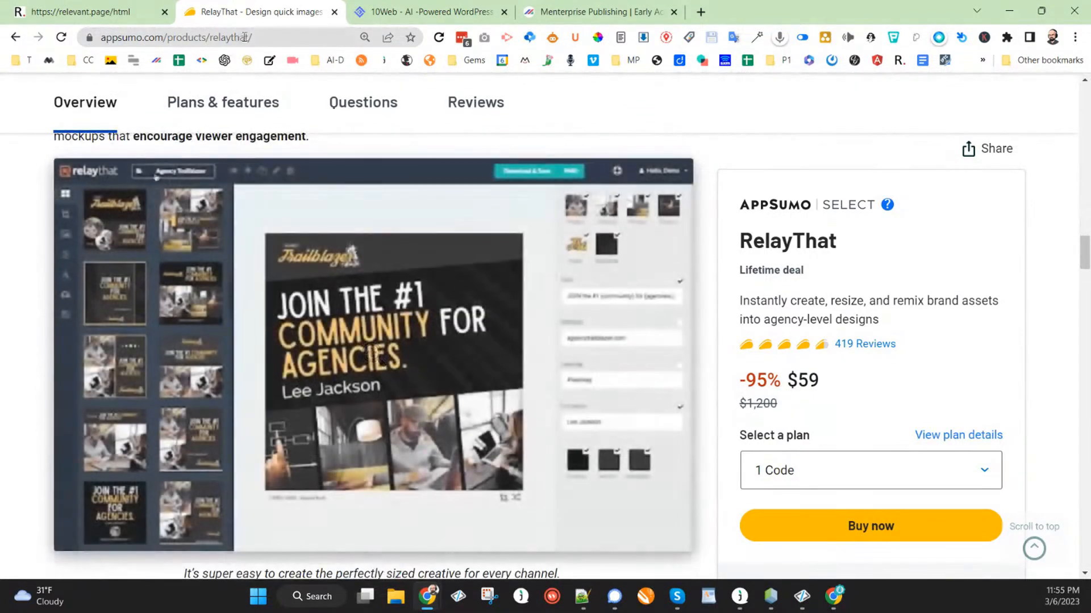
Copy the RelayThat product page's address into the HTML Coder's website scrape field, extract its text as base research information and read it through.
left_click(267, 37)
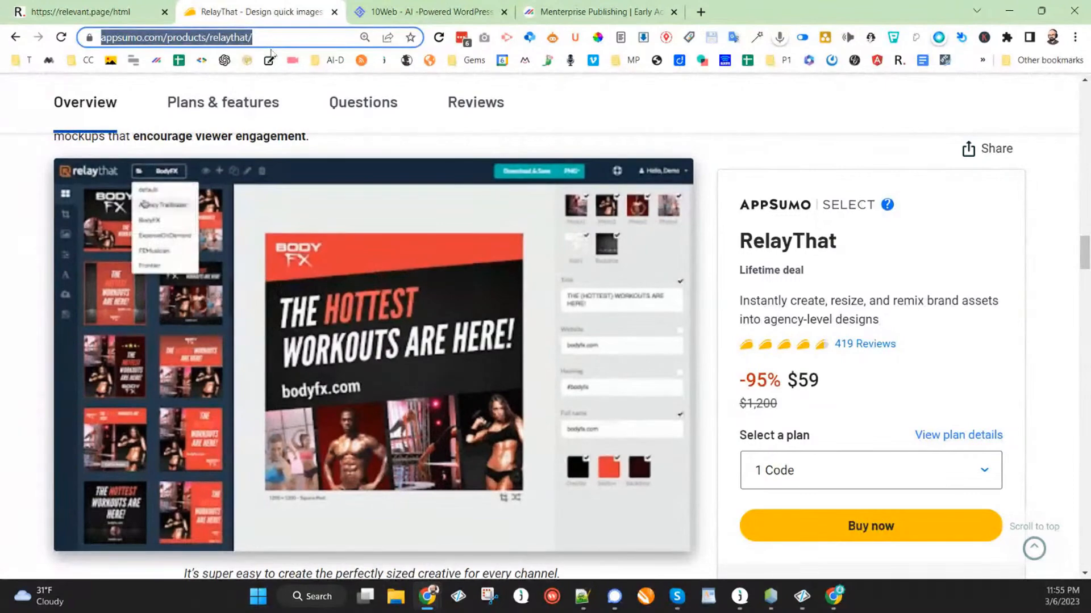
right_click(207, 38)
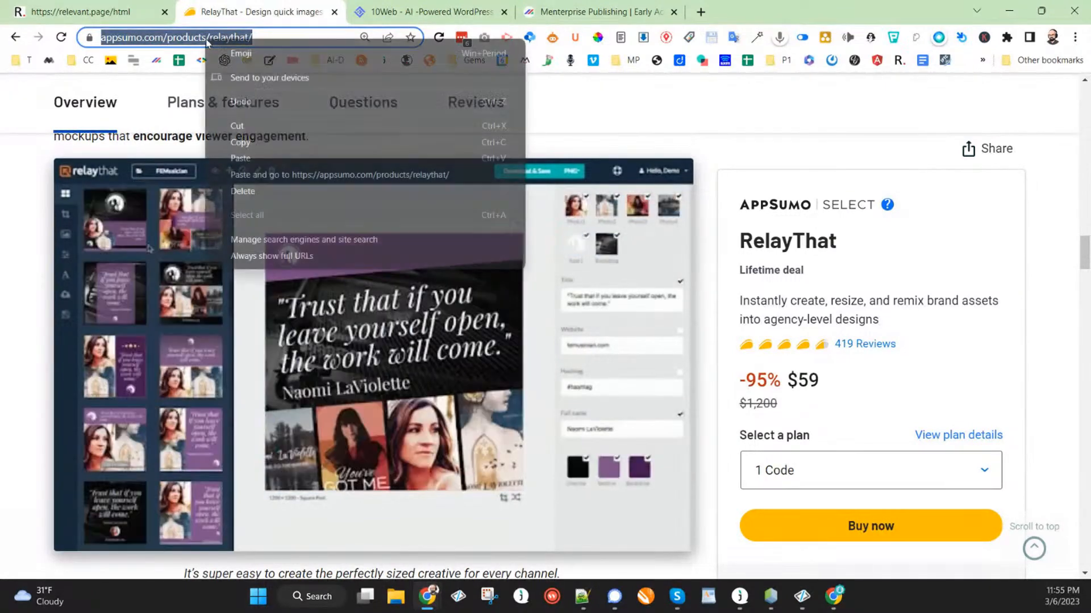
left_click(245, 143)
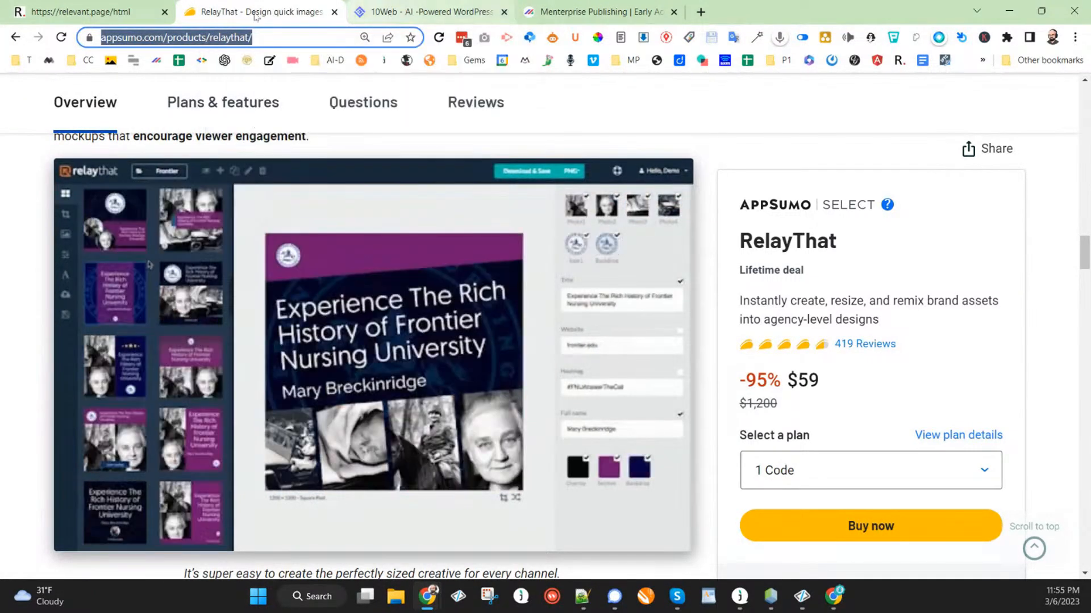
left_click(130, 11)
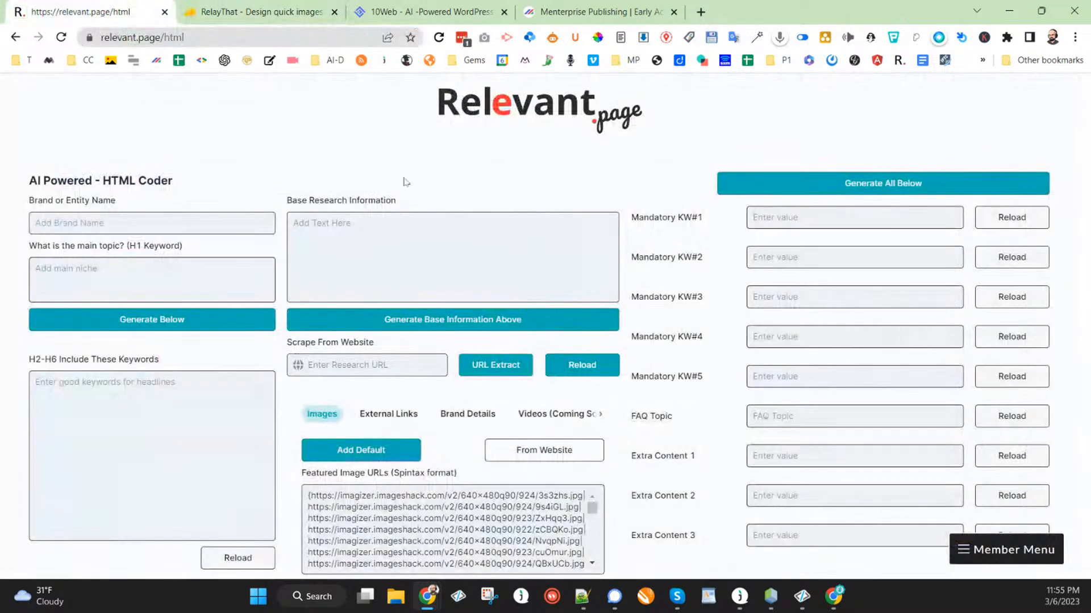
left_click(310, 365)
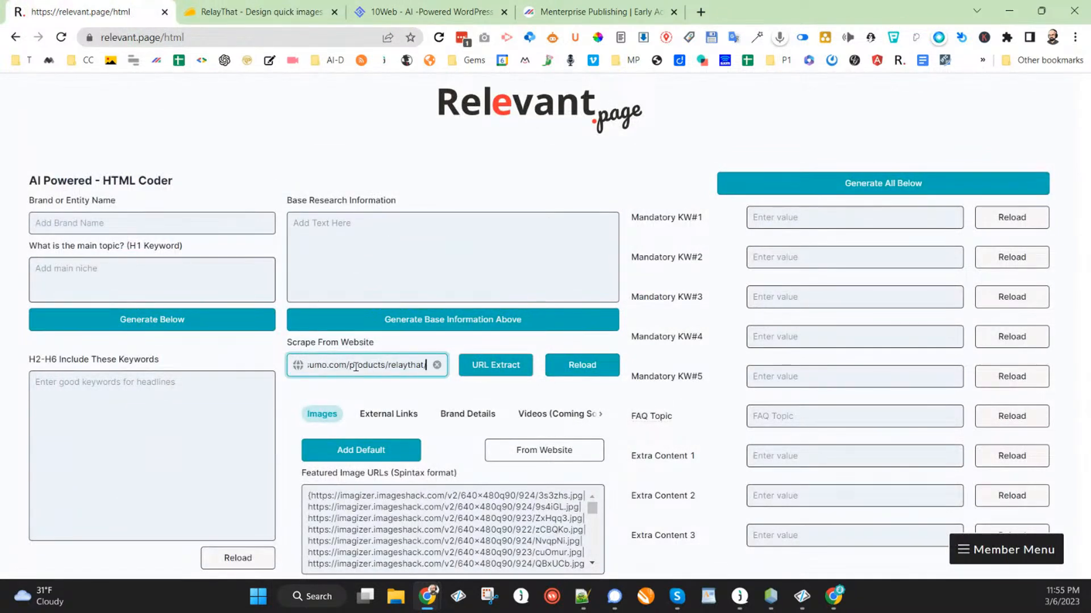
key("ctrl+v")
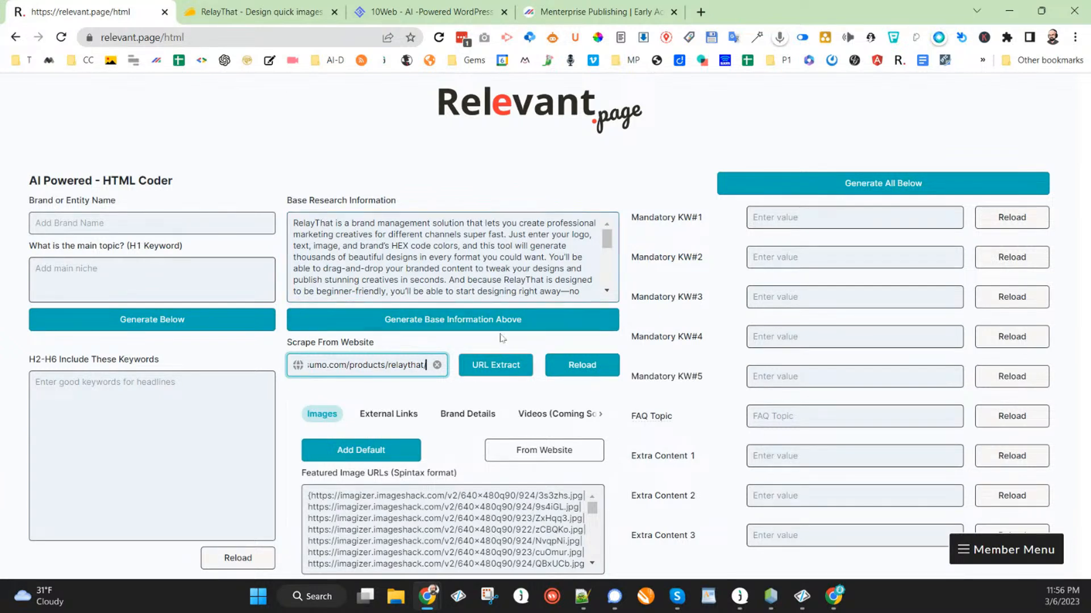
scroll(528, 267, "down", 5)
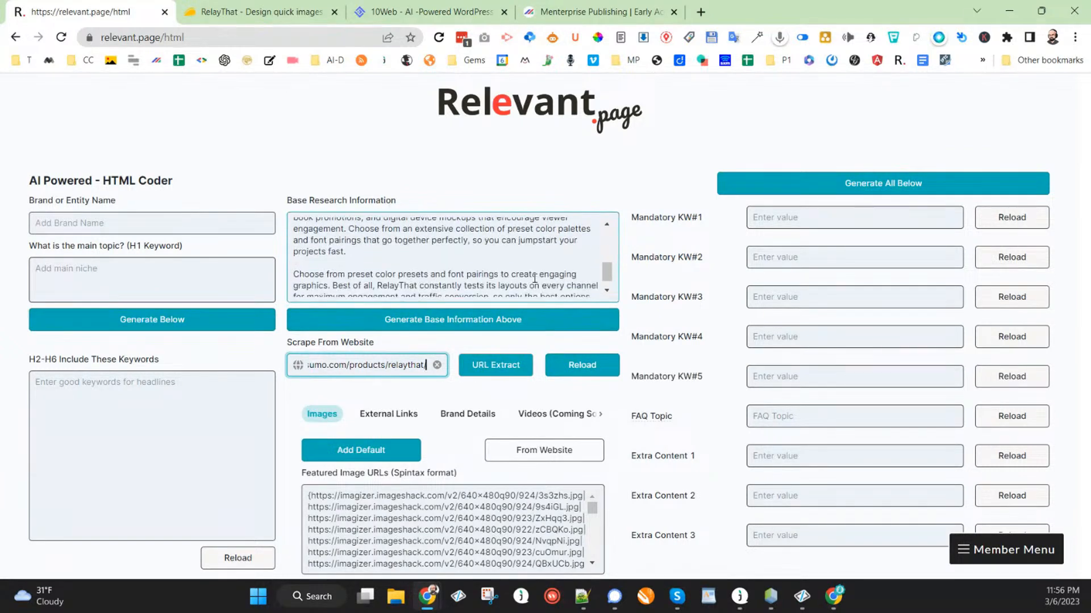
scroll(535, 278, "down", 1)
scroll(525, 286, "up", 6)
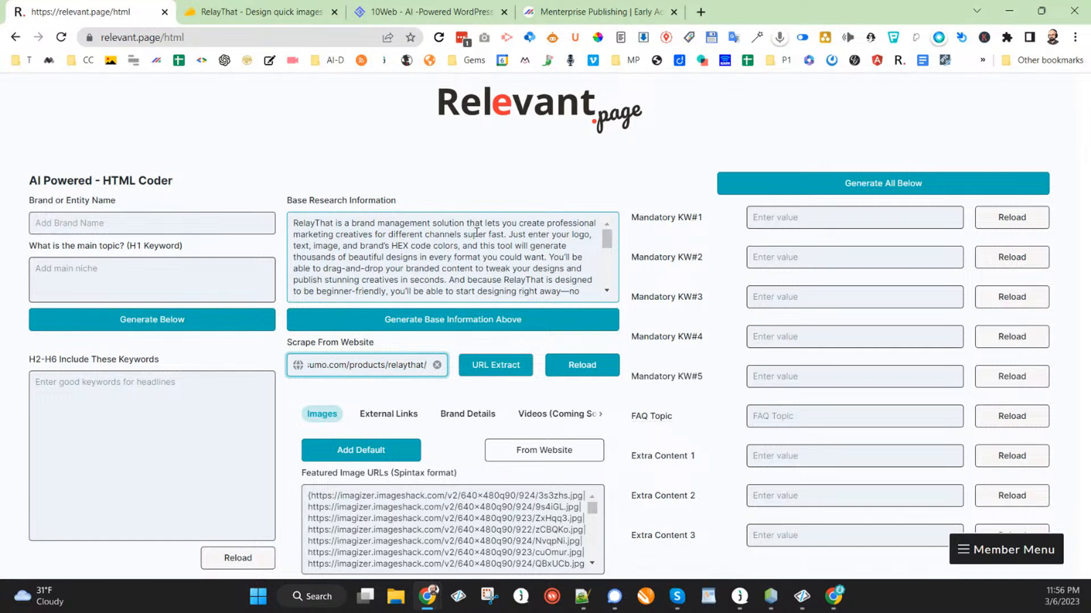
scroll(447, 265, "down", 1)
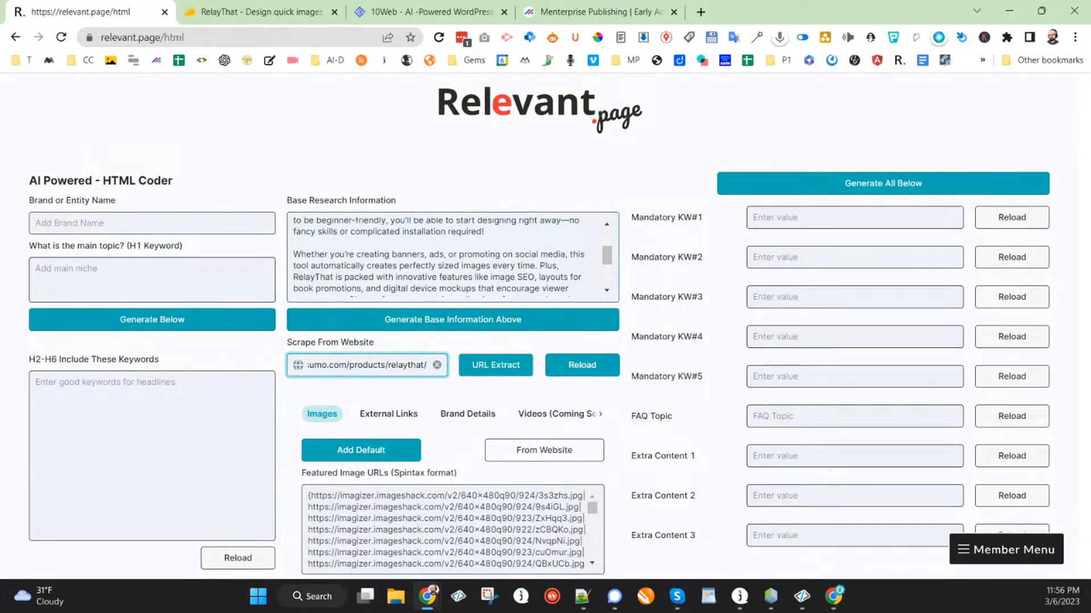
Enter "Branded Graphics Tool" as the main topic (H1 keyword).
key("alt+Tab")
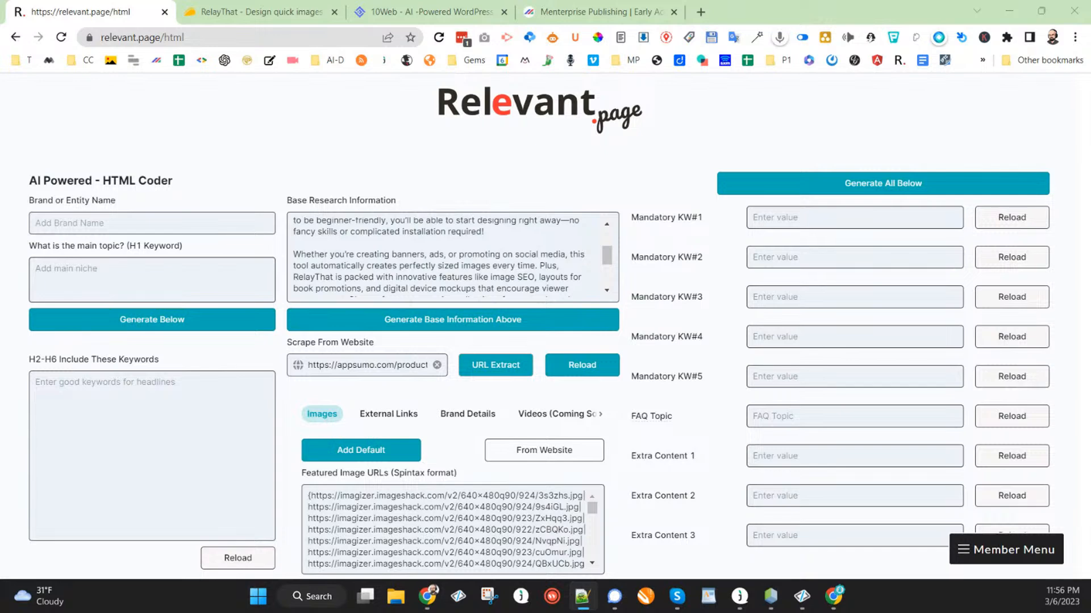
left_click(85, 278)
key("ctrl+v")
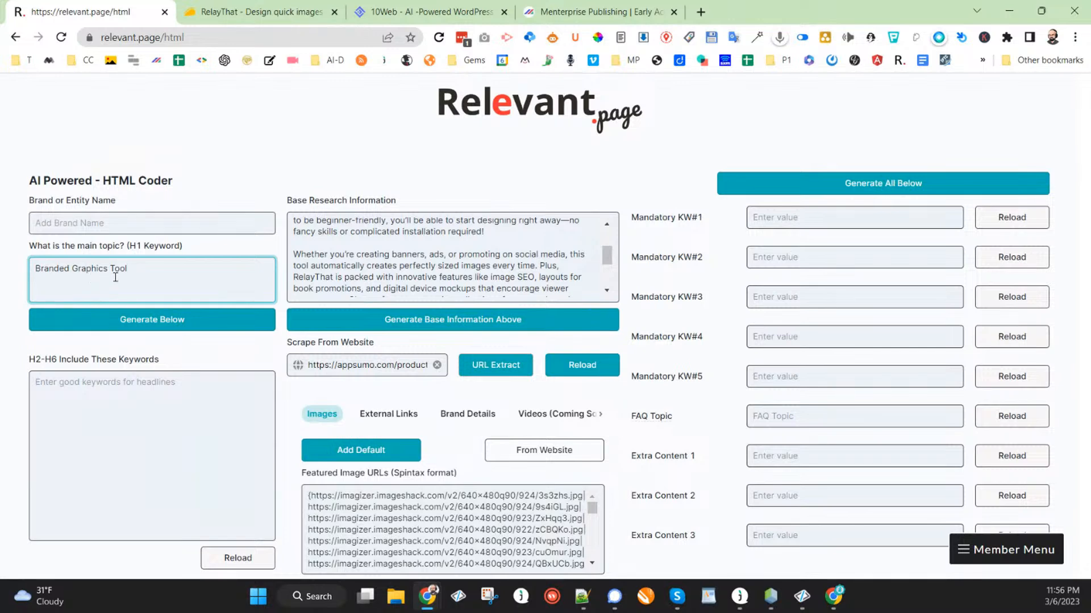
Set the brand or entity name to "RelayThat Lifetime Deal" and generate the H2-H6 headline keywords.
scroll(326, 278, "up", 3)
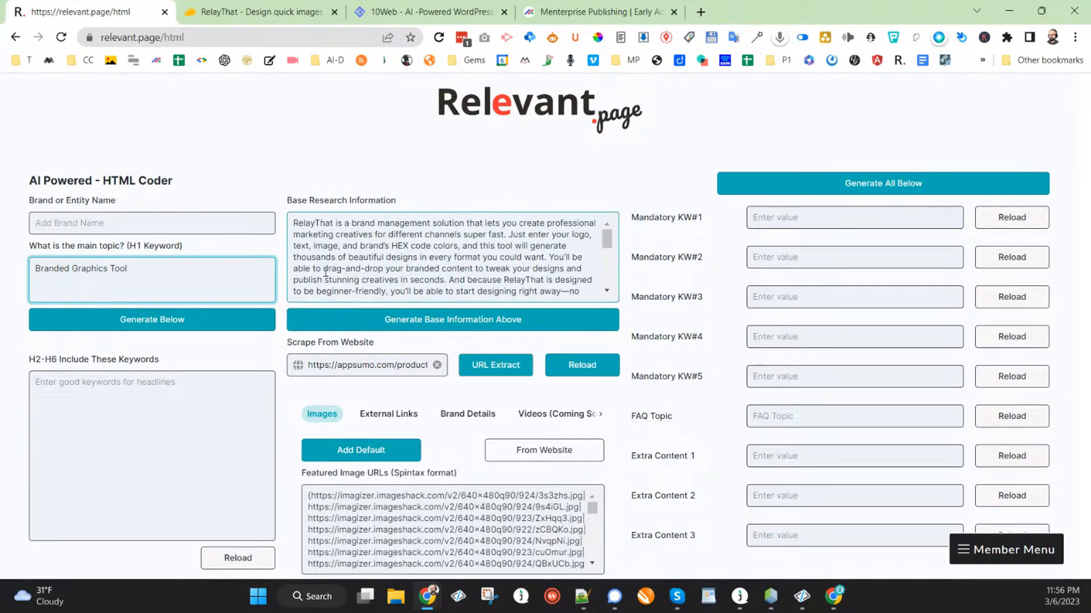
left_click_drag(335, 224, 294, 224)
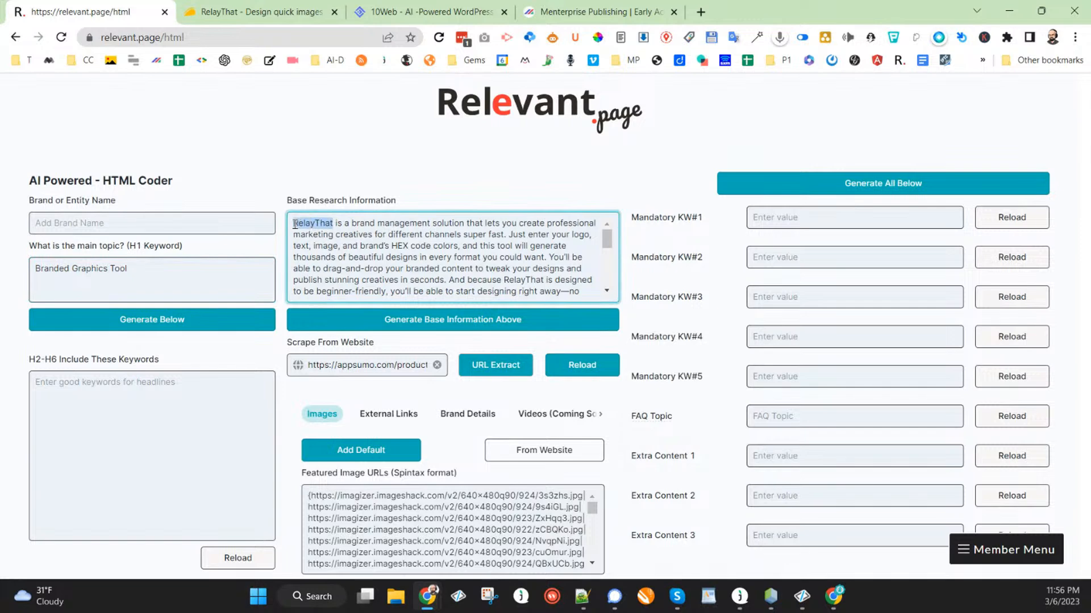
left_click(125, 223)
key("ctrl+v")
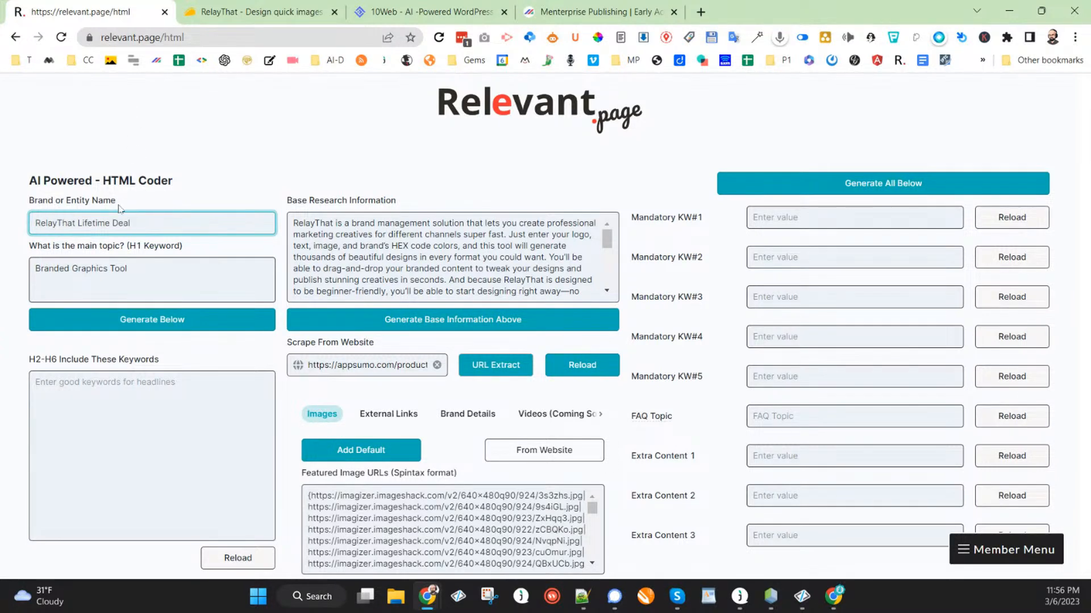
left_click(122, 321)
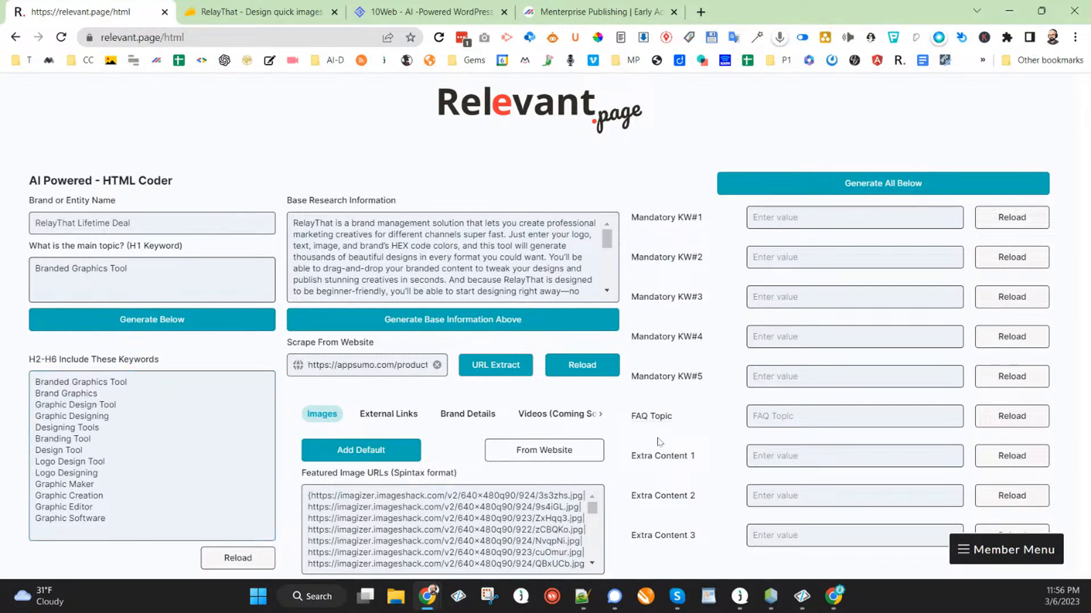
Try to replace the default featured image URLs with images from the scraped website.
scroll(652, 448, "down", 3)
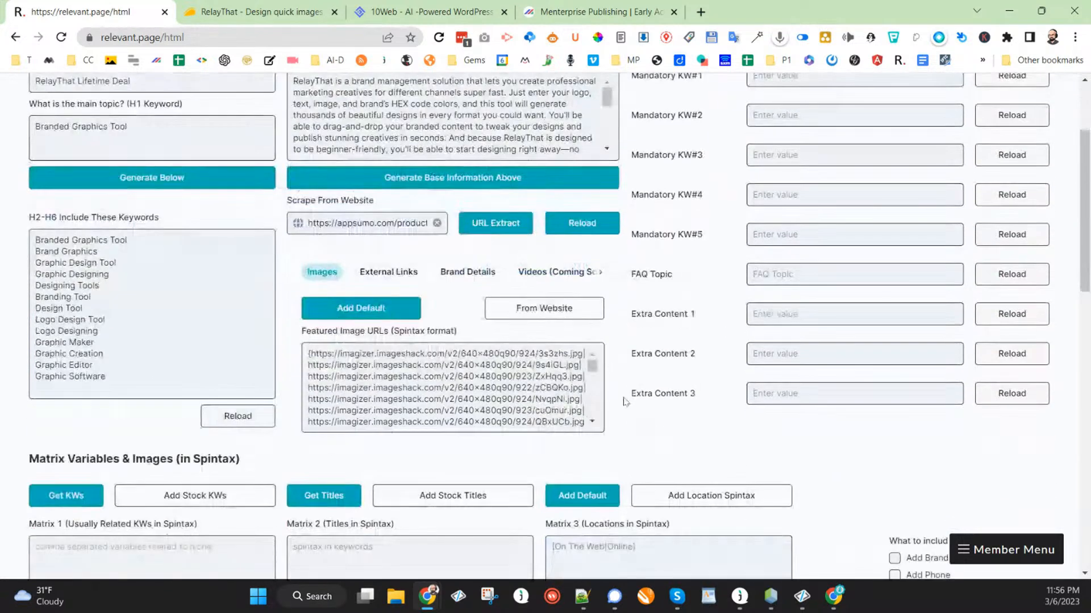
left_click(551, 313)
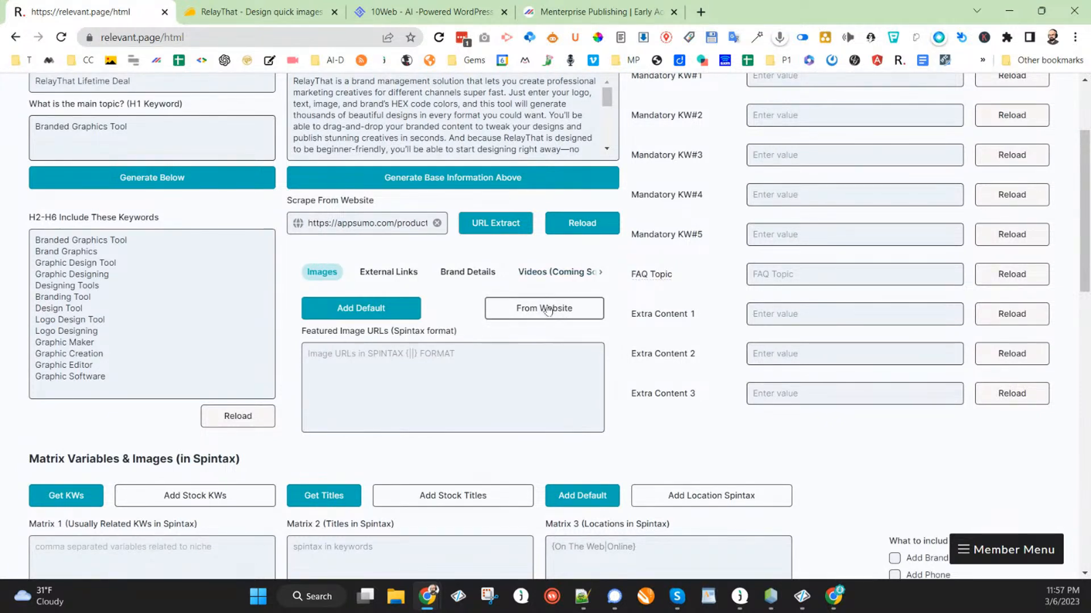
left_click(396, 273)
left_click(336, 274)
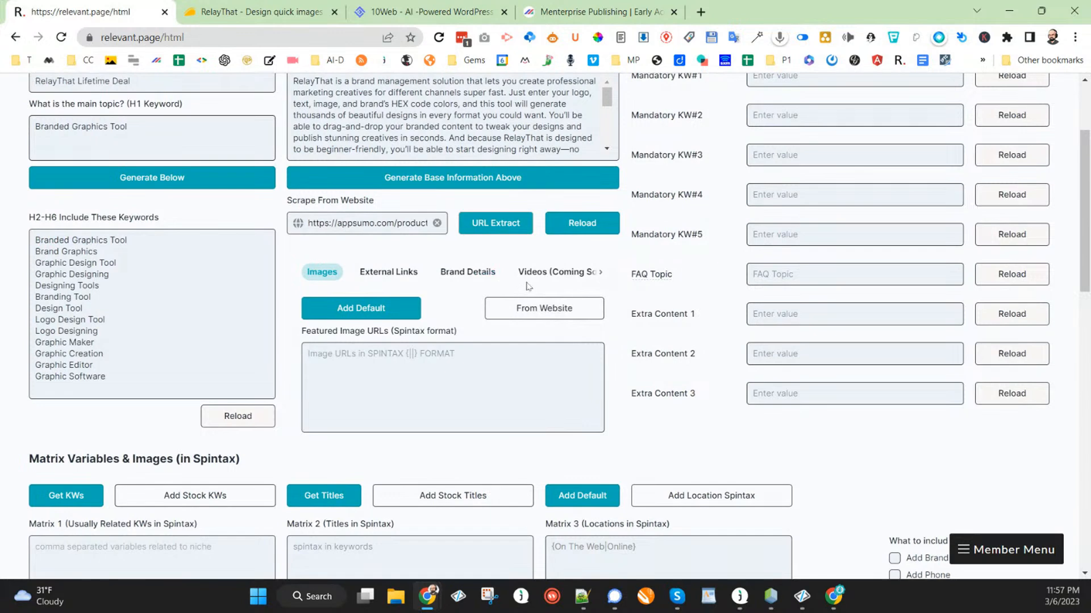
Extract the AppSumo product page again and load its images as the featured image URLs, checking the image list and research text.
left_click(574, 225)
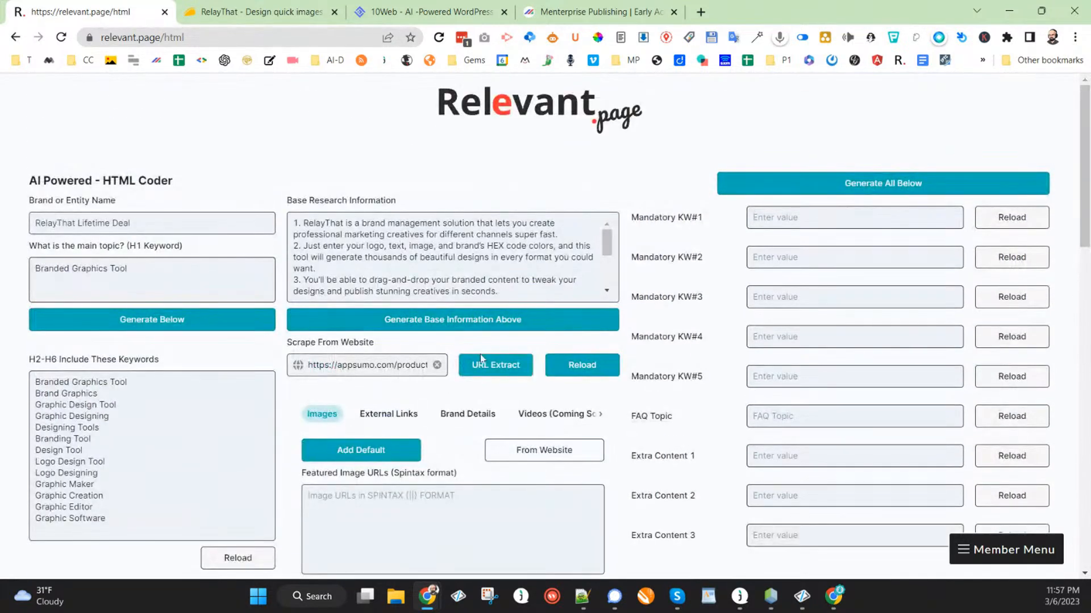
left_click(475, 366)
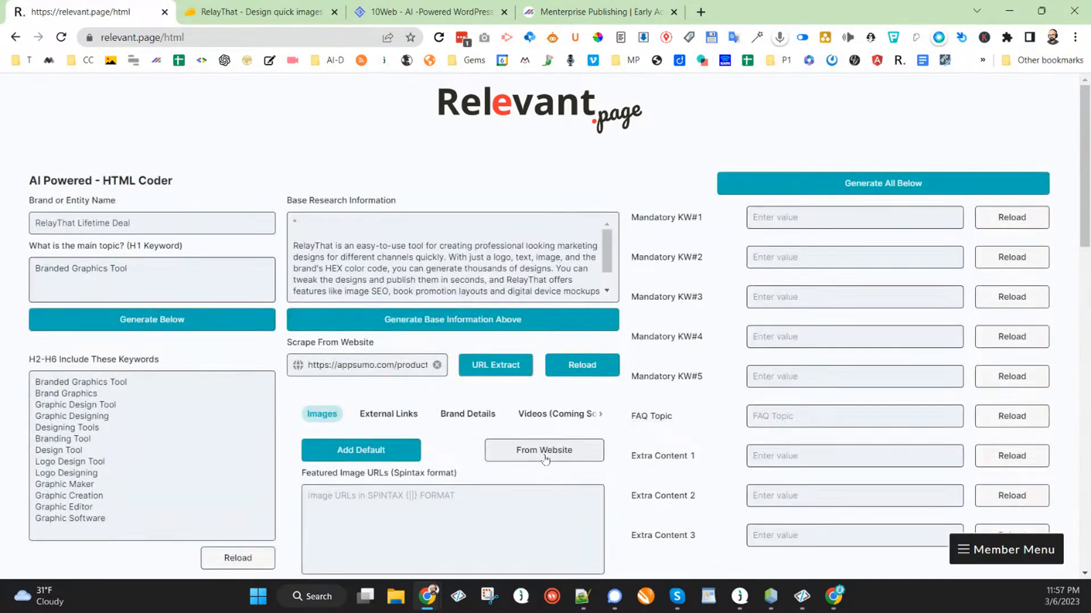
left_click(547, 453)
scroll(544, 471, "down", 3)
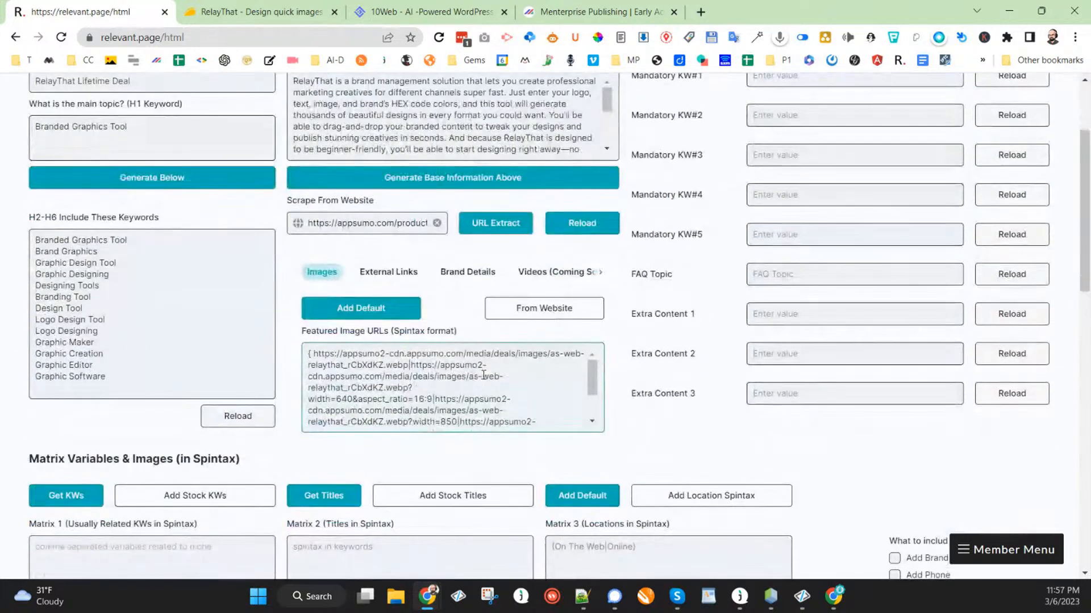
scroll(552, 407, "down", 2)
scroll(546, 394, "up", 5)
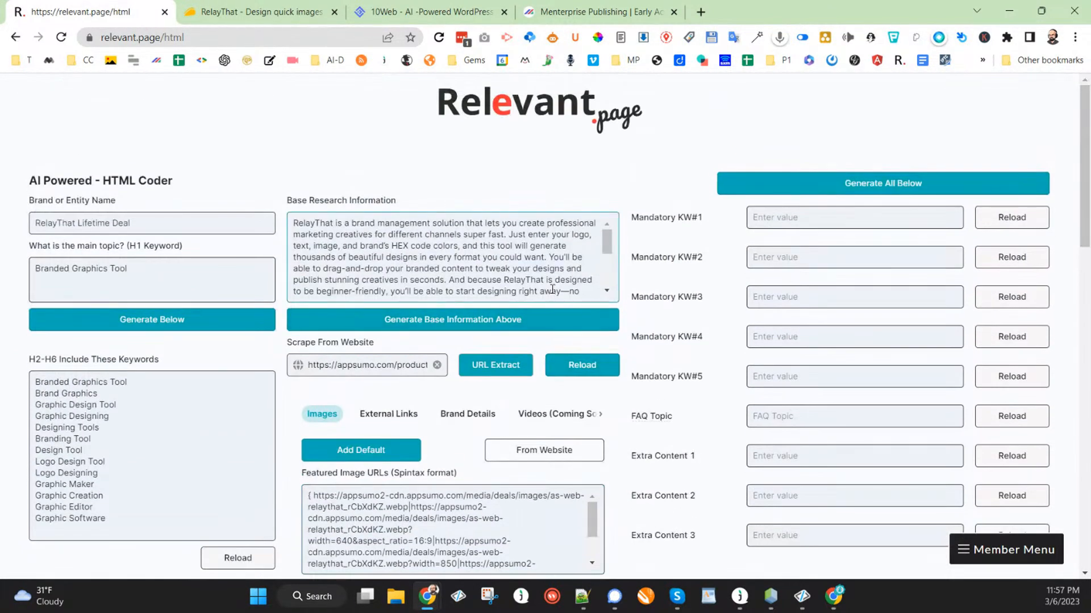
scroll(553, 289, "down", 2)
scroll(561, 283, "down", 1)
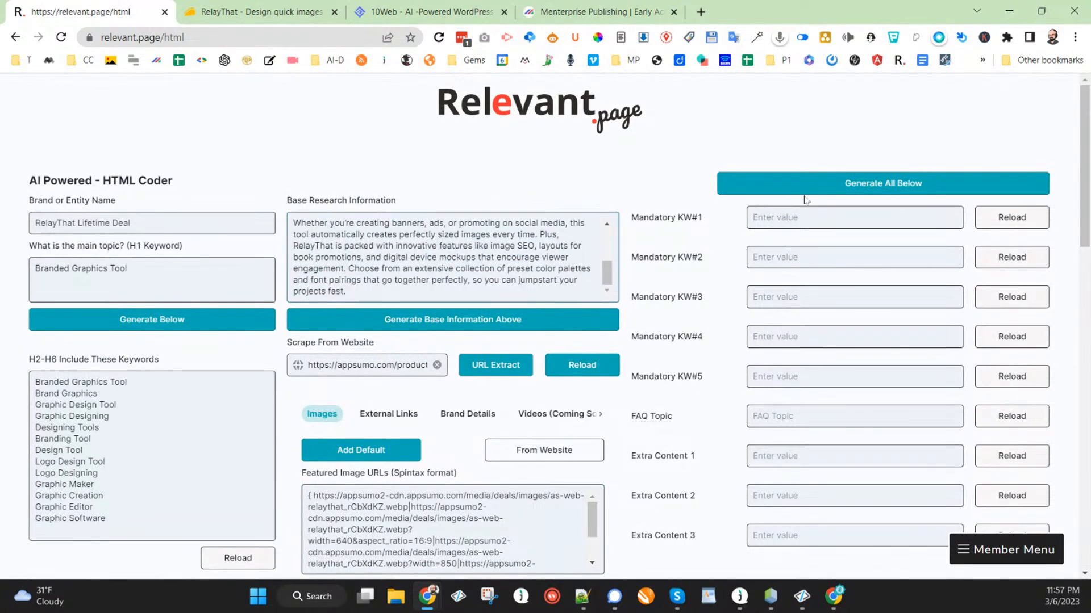
Generate all mandatory keywords and the FAQ topic, and regenerate the FAQ topic for a better question.
left_click(828, 185)
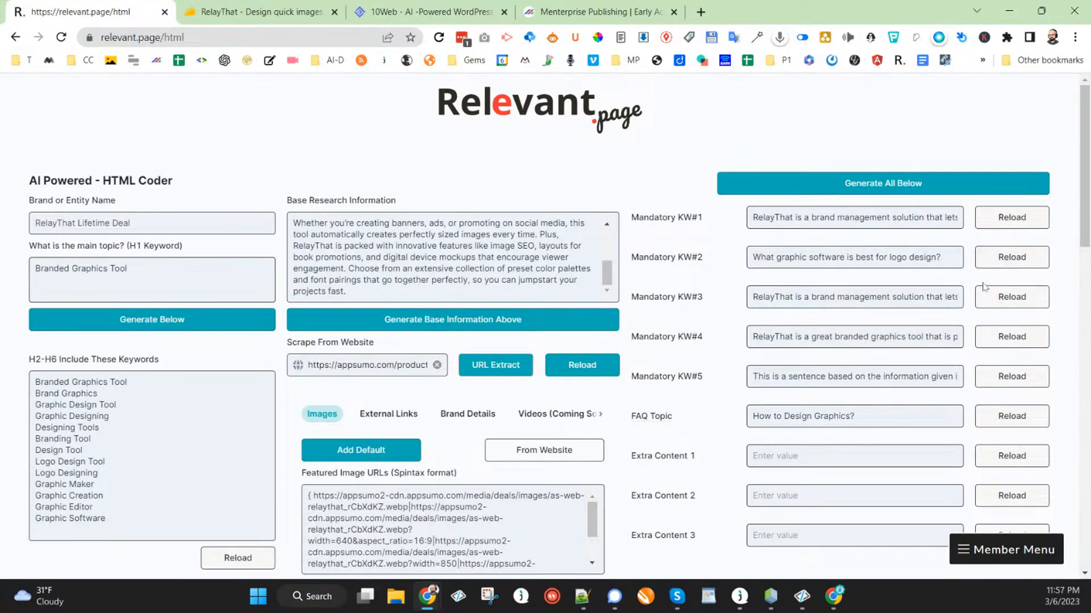
left_click(1006, 419)
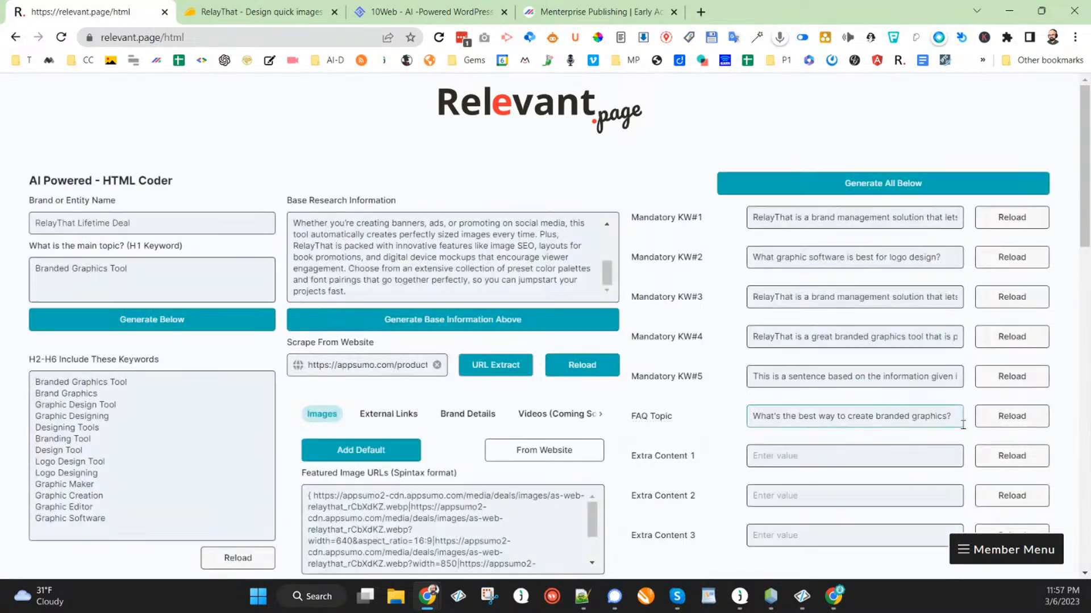
left_click(809, 424)
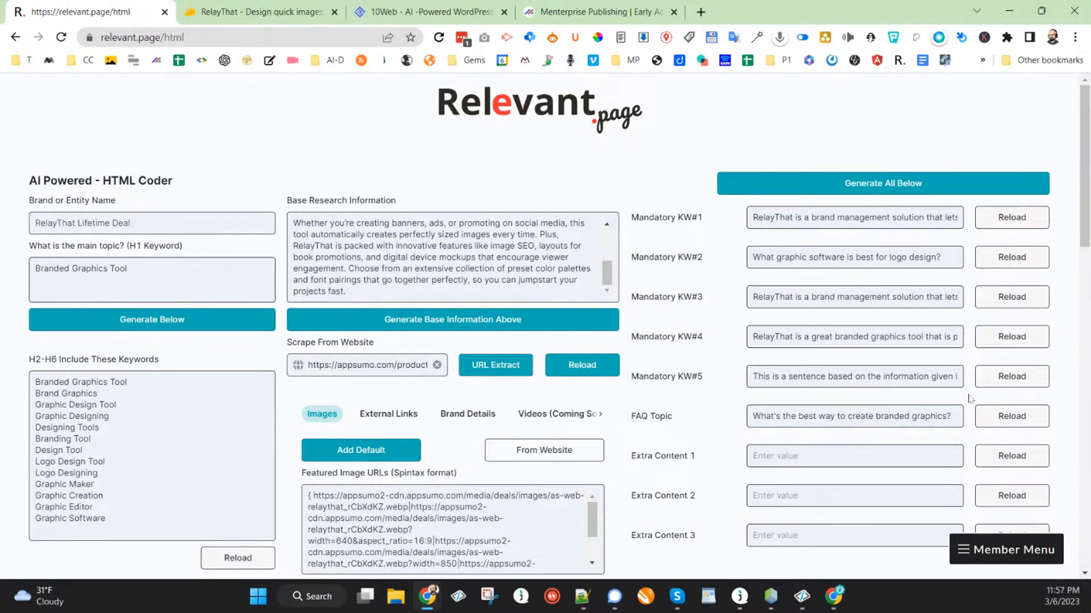
Check the generated mandatory keywords and regenerate Mandatory KW#2 twice for a general graphic design tool question.
left_click(773, 263)
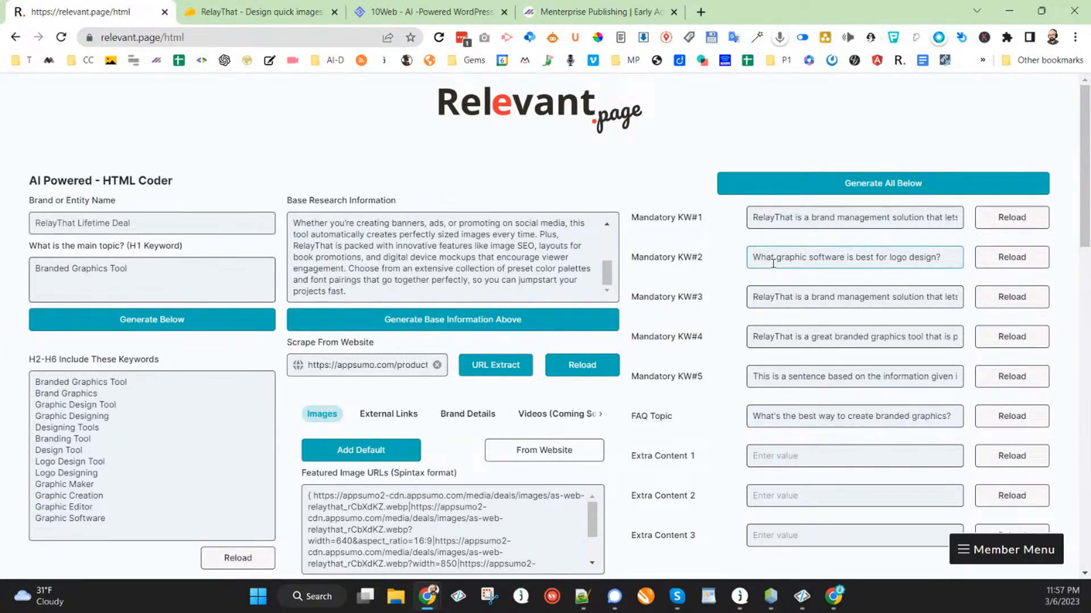
left_click(797, 218)
left_click(861, 261)
left_click(813, 305)
left_click(833, 334)
left_click(818, 296)
left_click(822, 259)
left_click(995, 261)
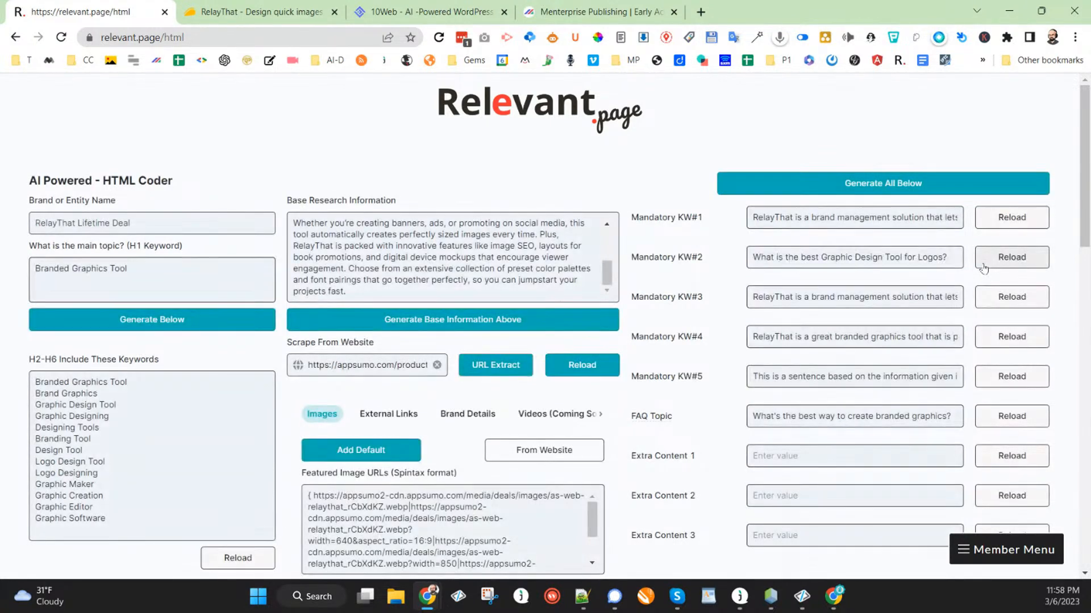
left_click(808, 266)
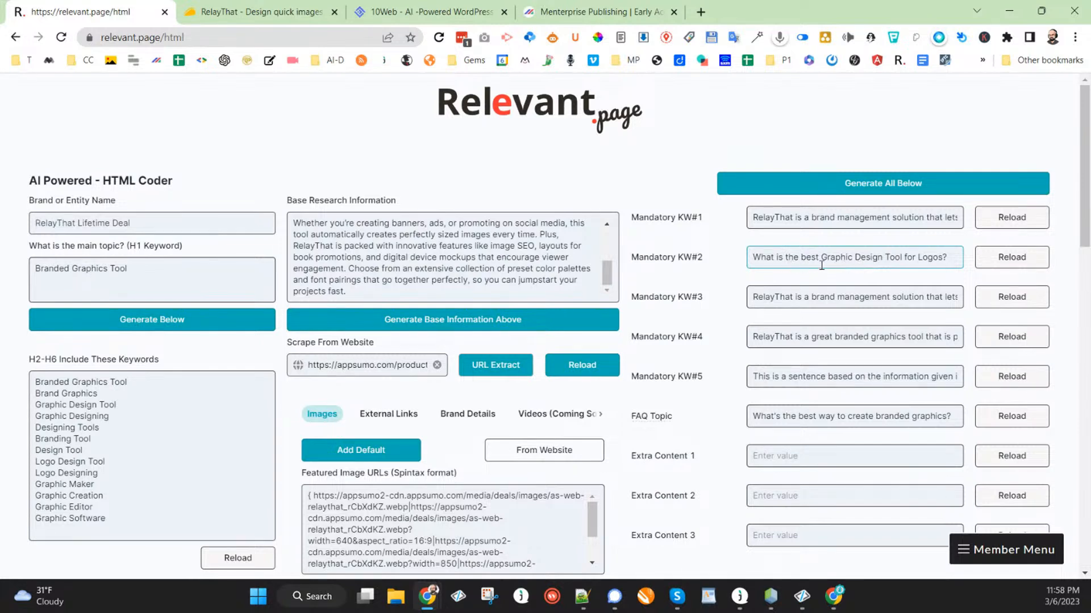
left_click(982, 261)
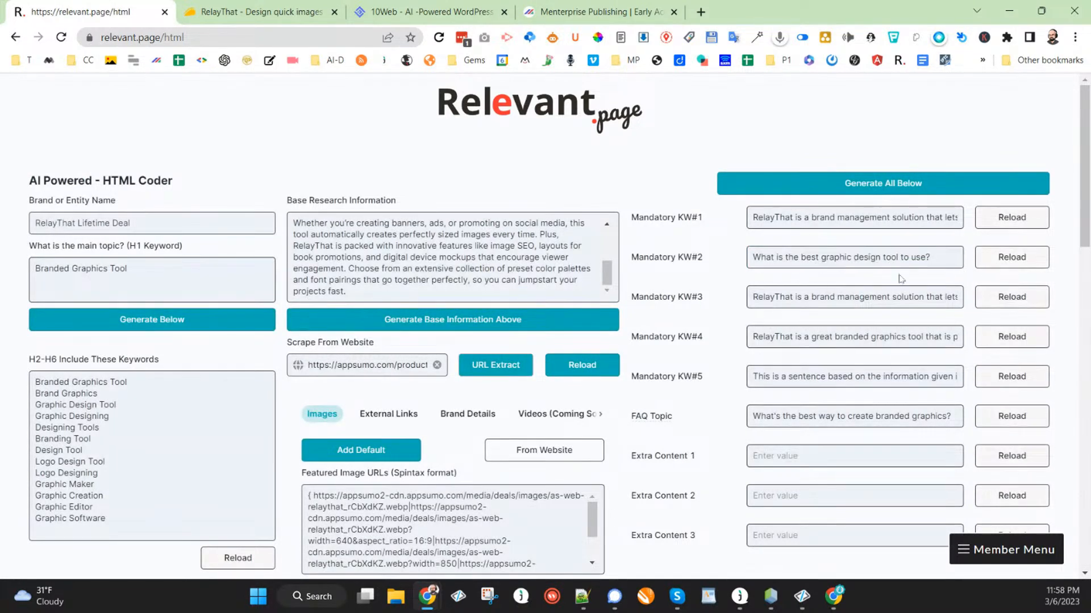
Generate the related keywords for Matrix 1 and the titles for Matrix 2 in spintax, and check both lists to their ends.
scroll(888, 275, "down", 6)
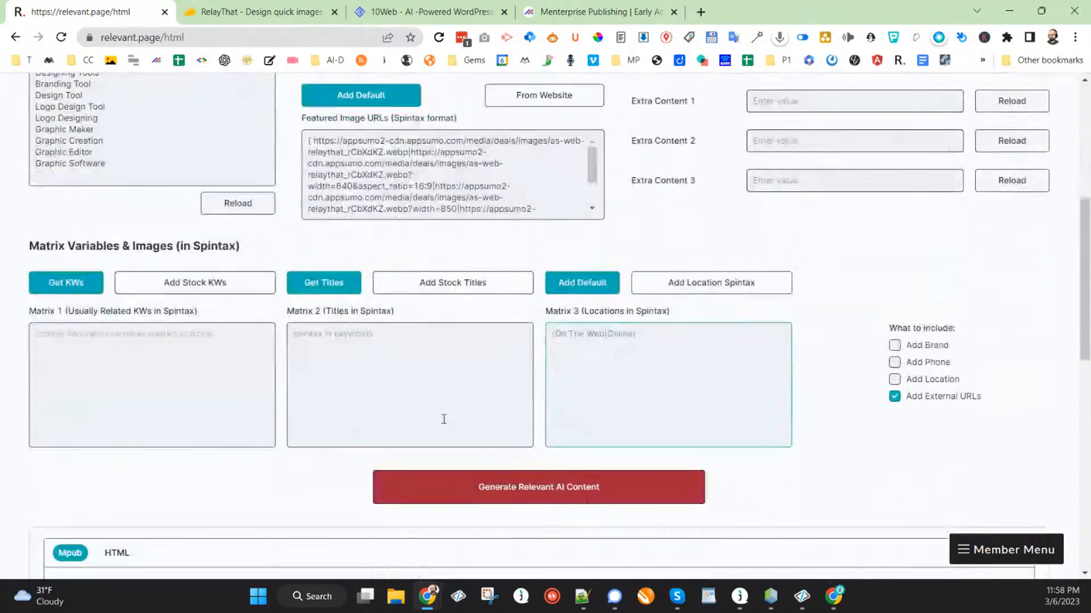
left_click(64, 284)
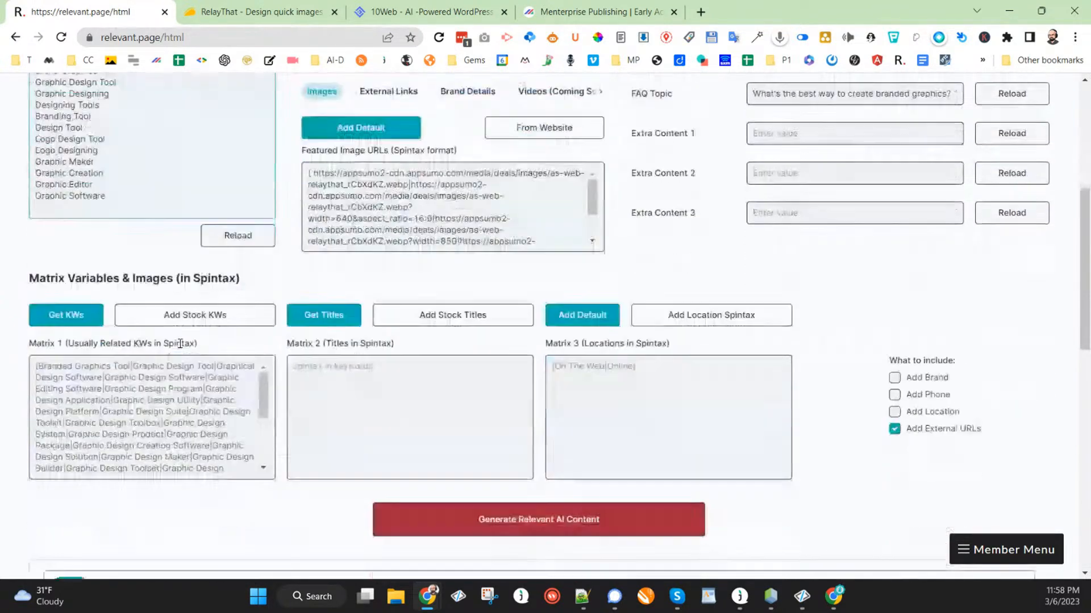
scroll(233, 378, "down", 1)
left_click_drag(261, 363, 262, 410)
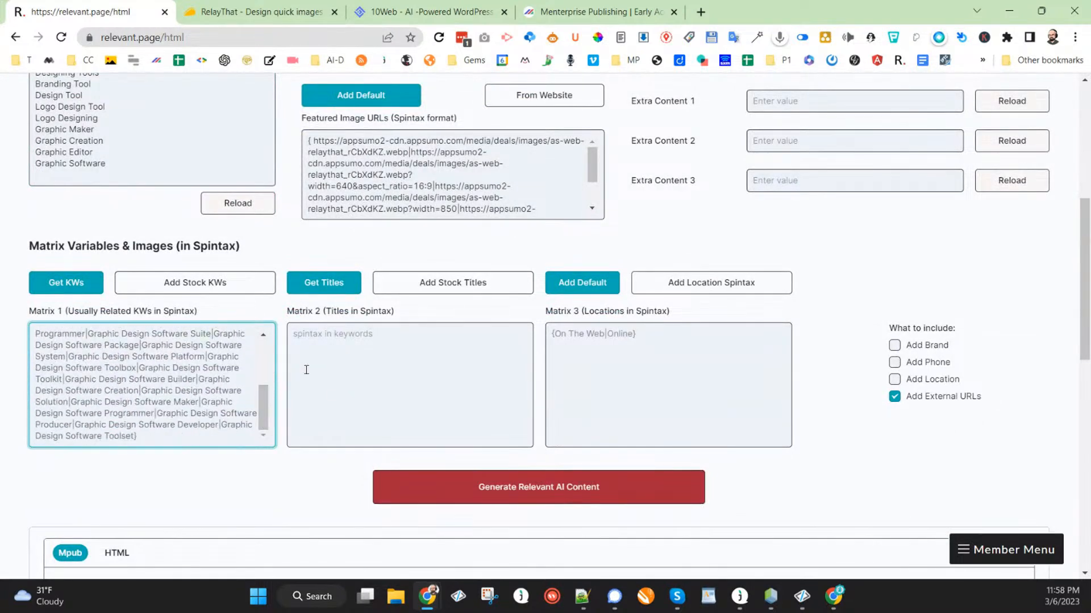
left_click(339, 288)
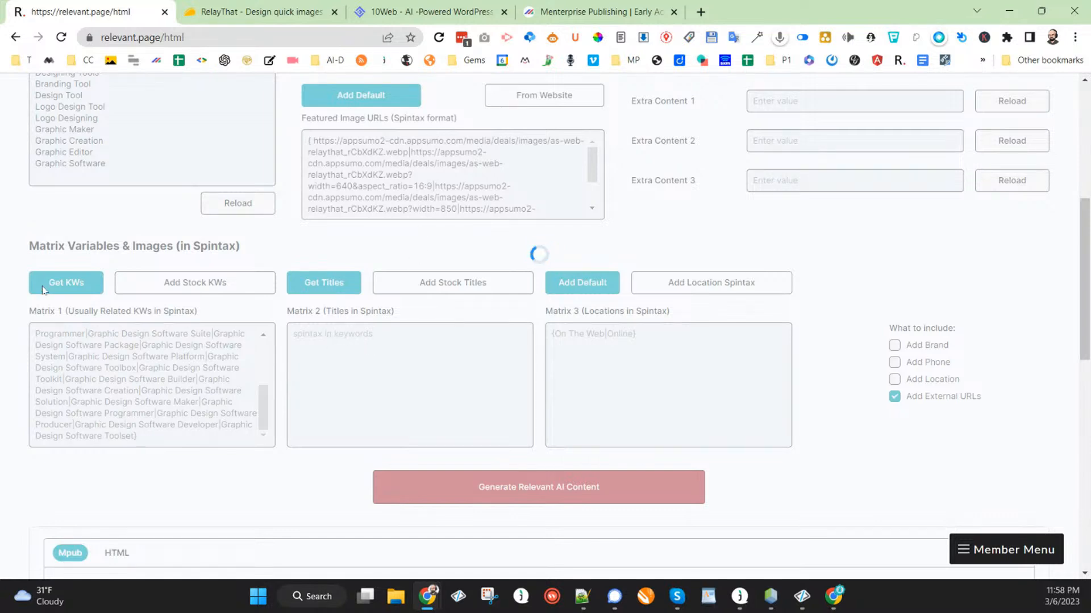
left_click_drag(521, 355, 514, 431)
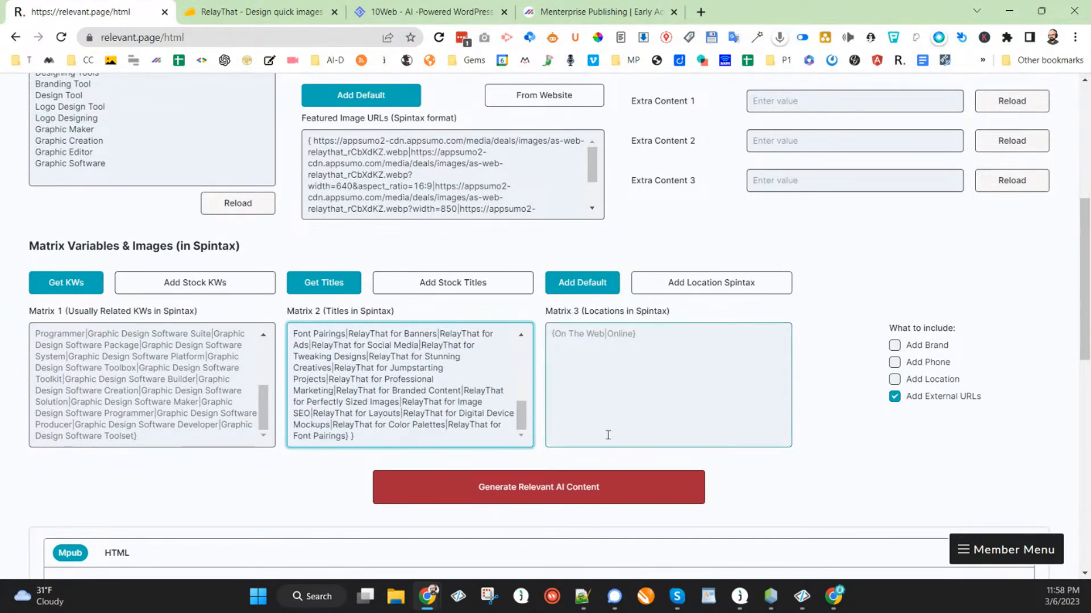
Include the brand in the page alongside the external URLs, and generate the relevant AI content.
scroll(657, 422, "up", 2)
scroll(657, 421, "up", 1)
left_click(894, 487)
scroll(879, 510, "down", 3)
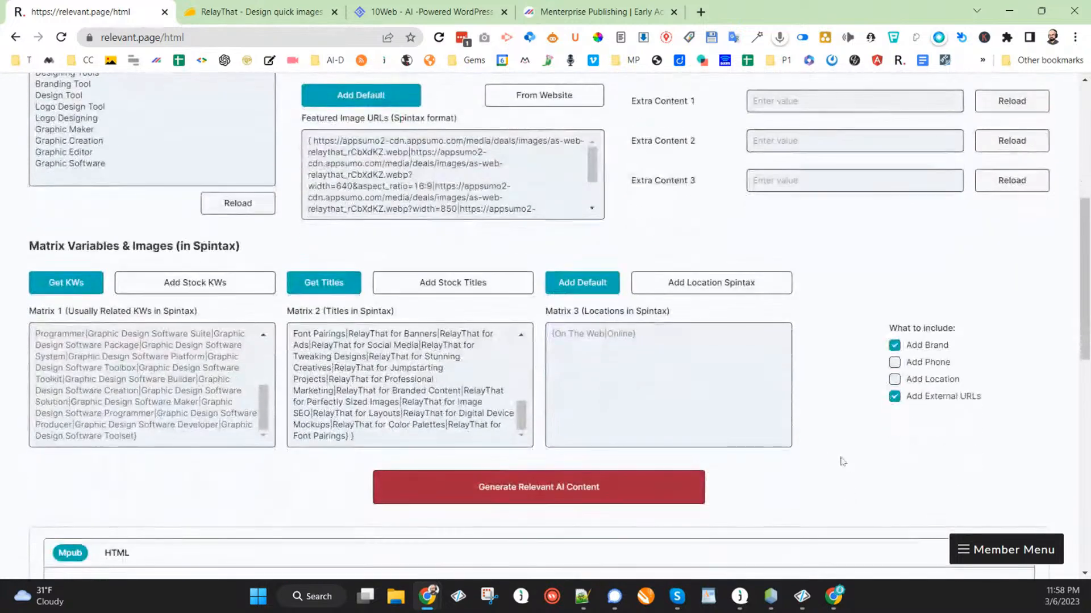
left_click(698, 483)
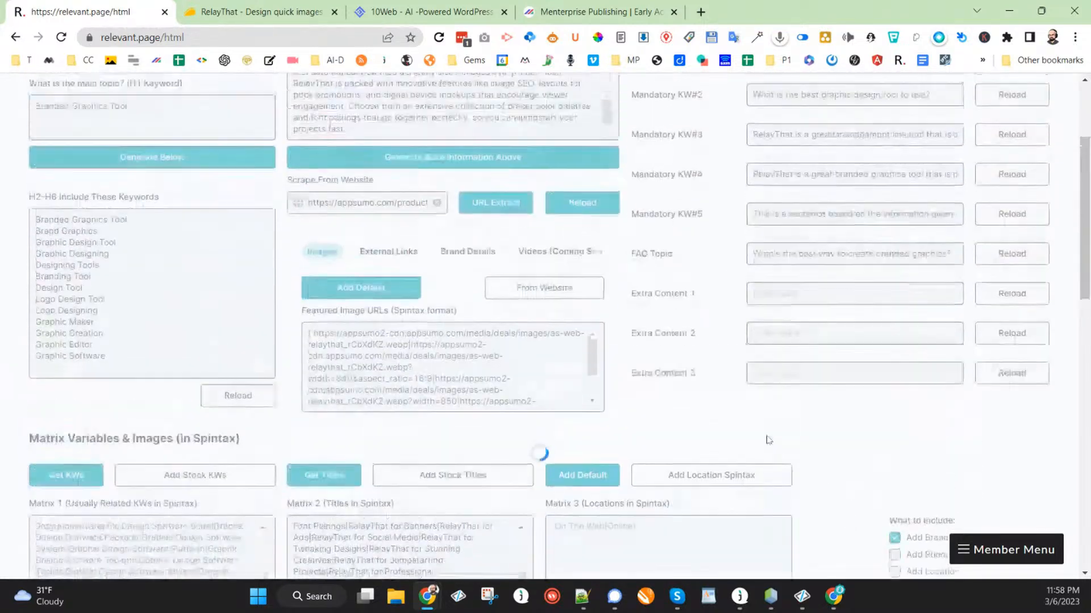
scroll(774, 436, "down", 4)
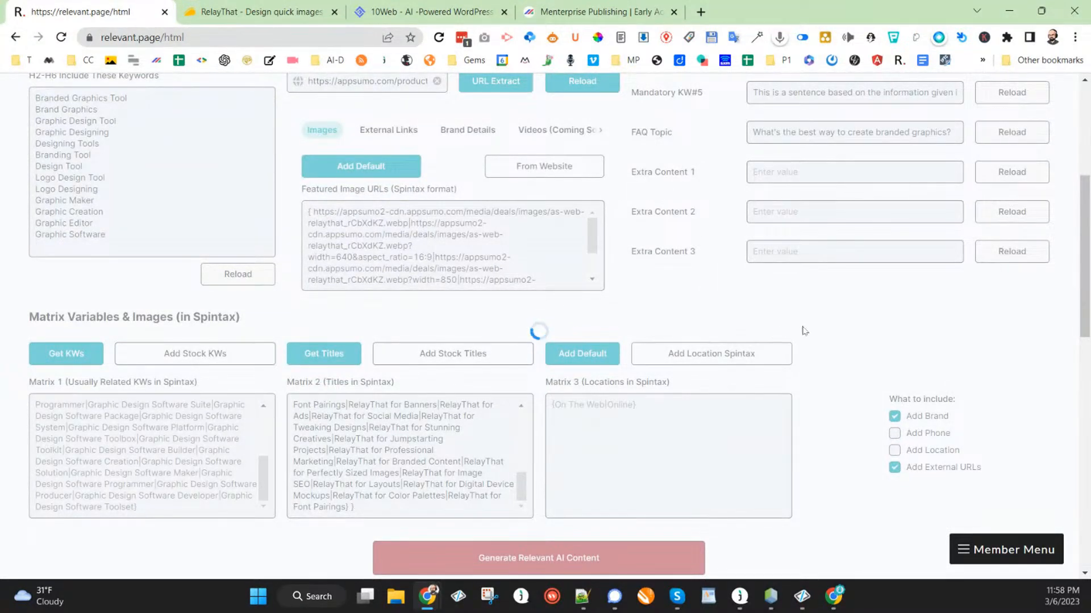
scroll(801, 332, "down", 3)
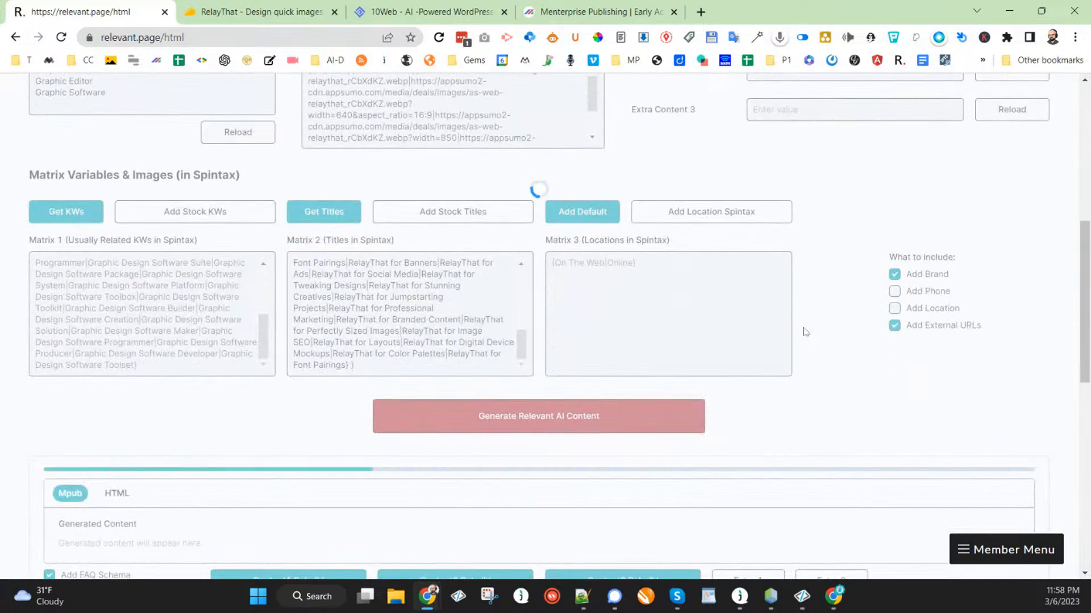
scroll(805, 331, "down", 3)
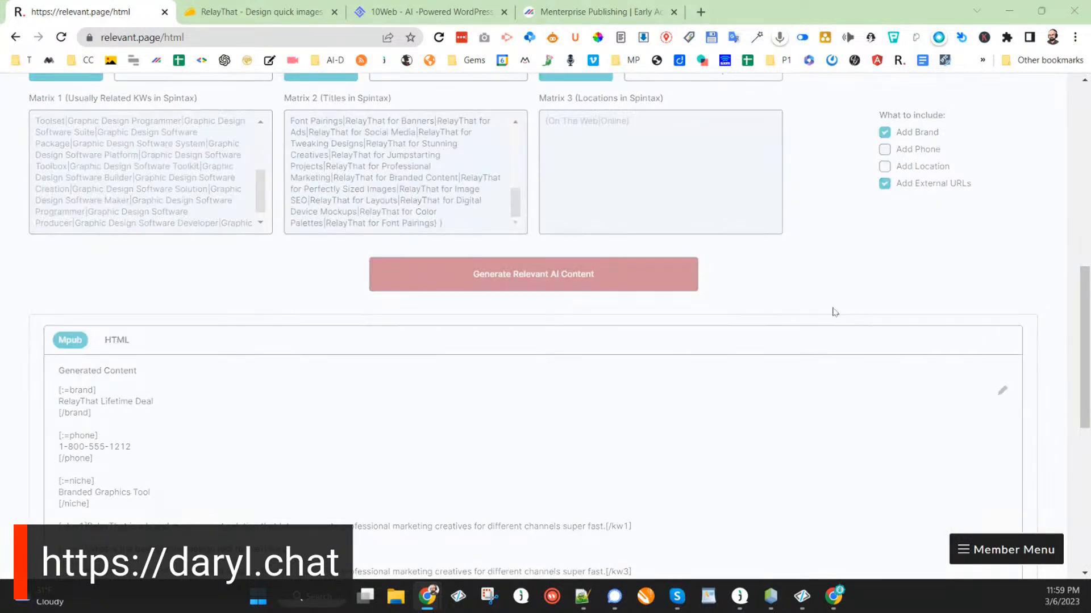
Read through the generated Mpub content from the brand and keyword tags down to the FAQ schema at its end.
scroll(463, 397, "down", 10)
scroll(461, 388, "down", 5)
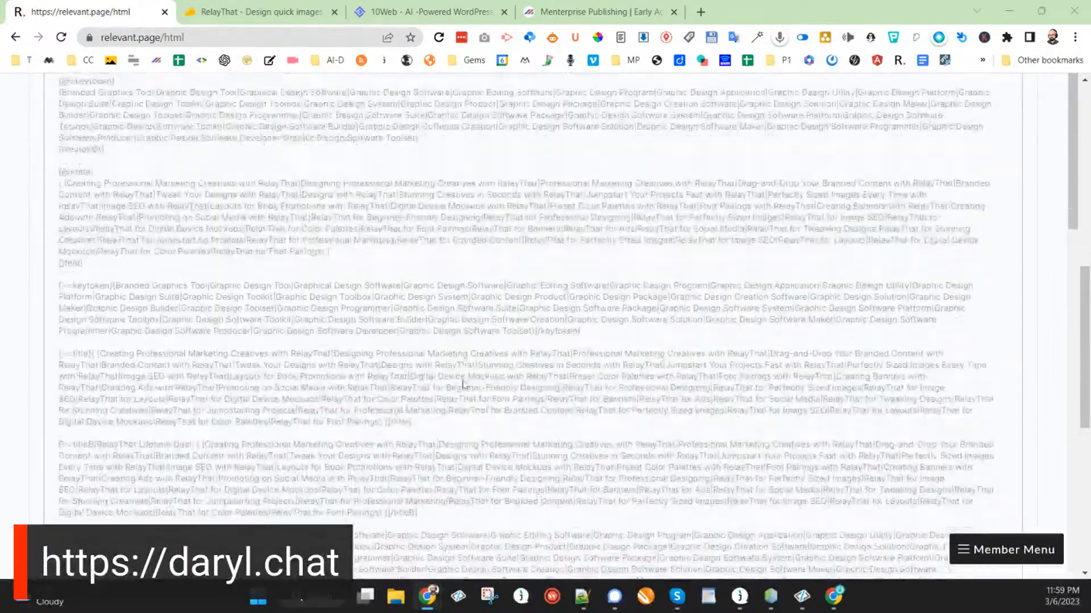
scroll(463, 384, "down", 10)
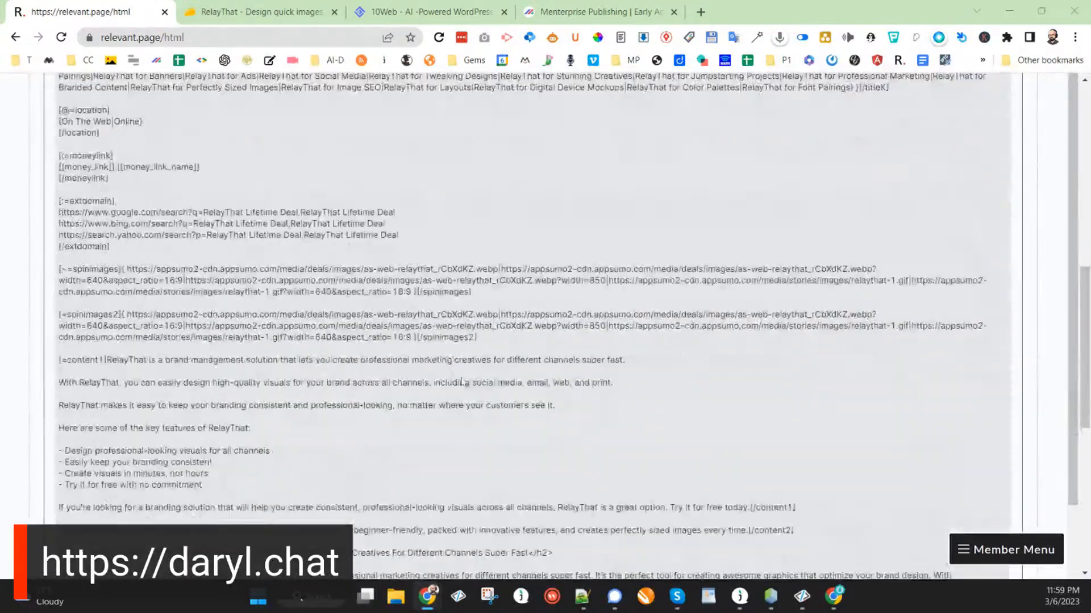
scroll(270, 322, "up", 7)
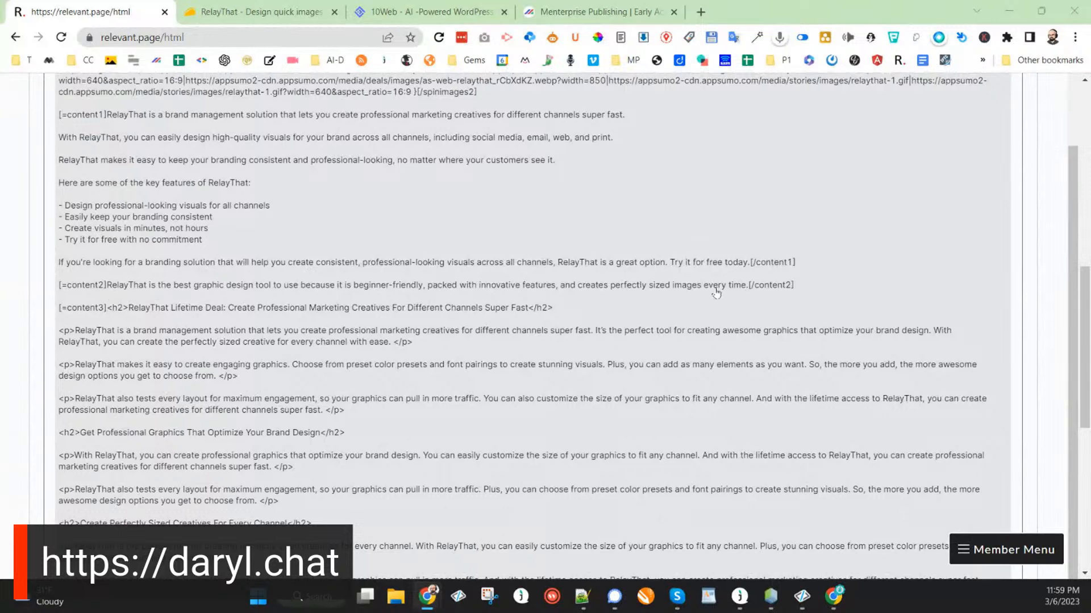
scroll(448, 292, "up", 1)
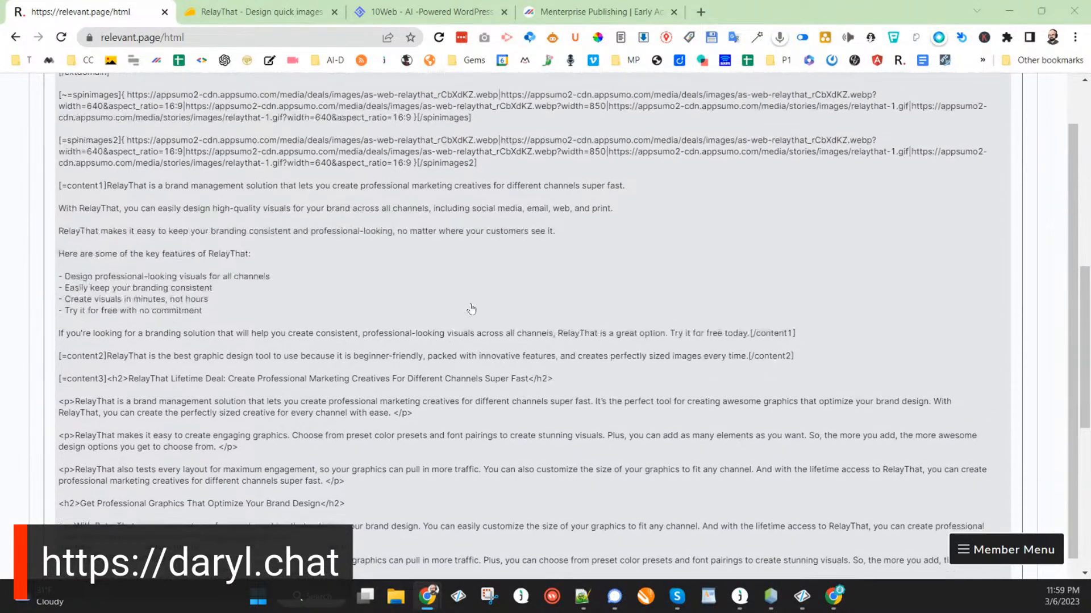
scroll(267, 267, "down", 2)
scroll(300, 368, "down", 3)
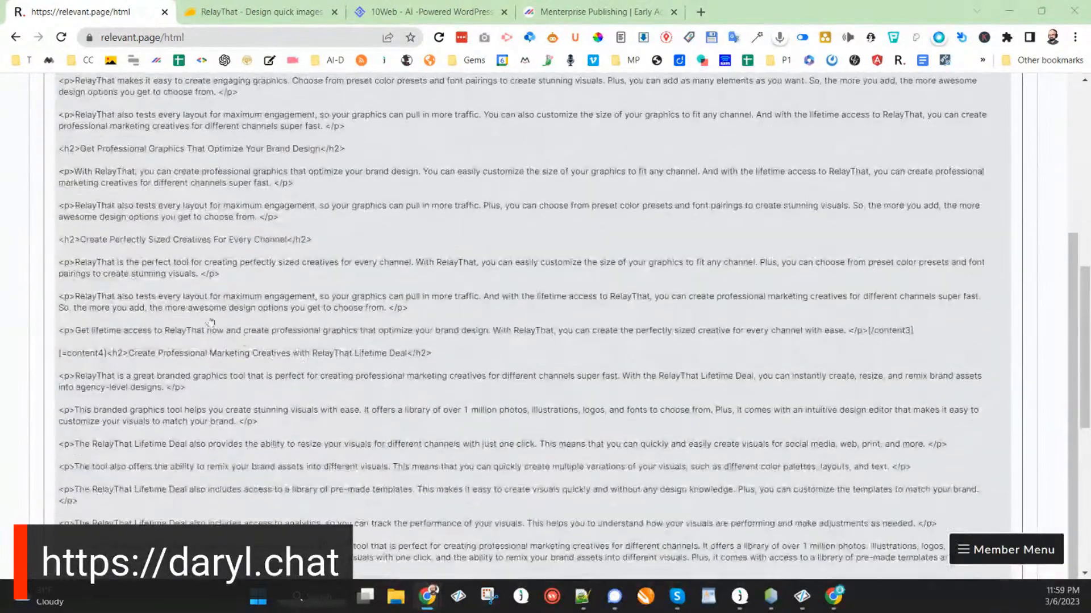
scroll(203, 339, "down", 4)
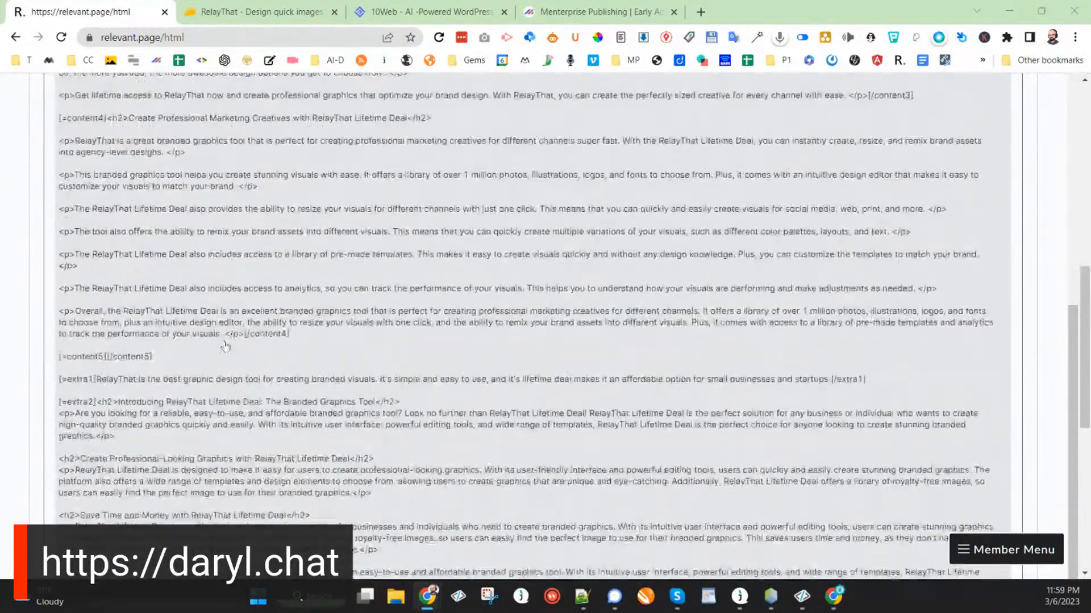
scroll(160, 339, "down", 1)
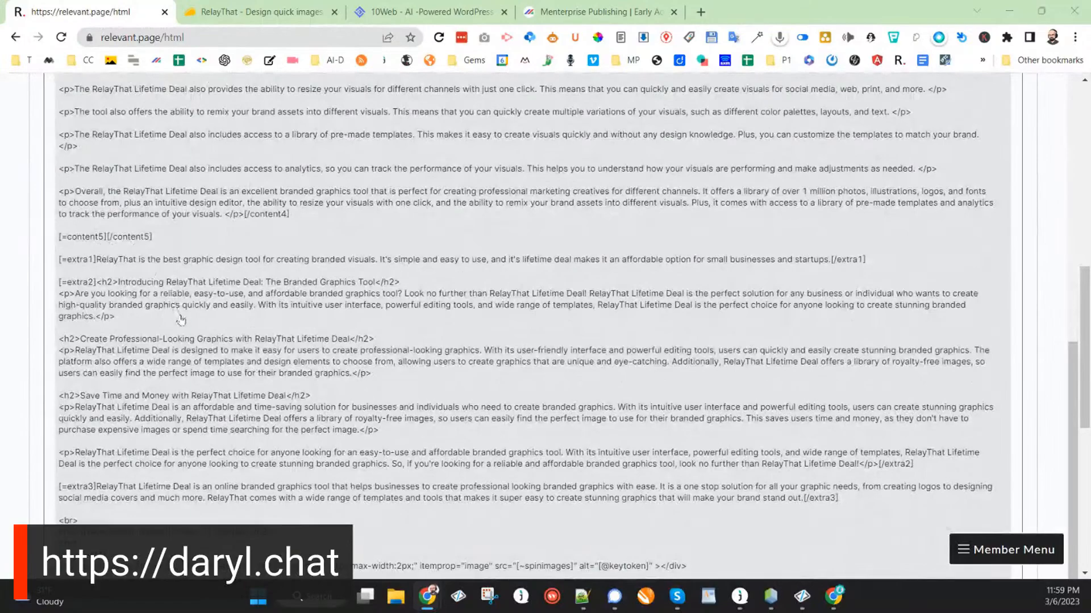
scroll(182, 318, "down", 15)
scroll(230, 373, "down", 6)
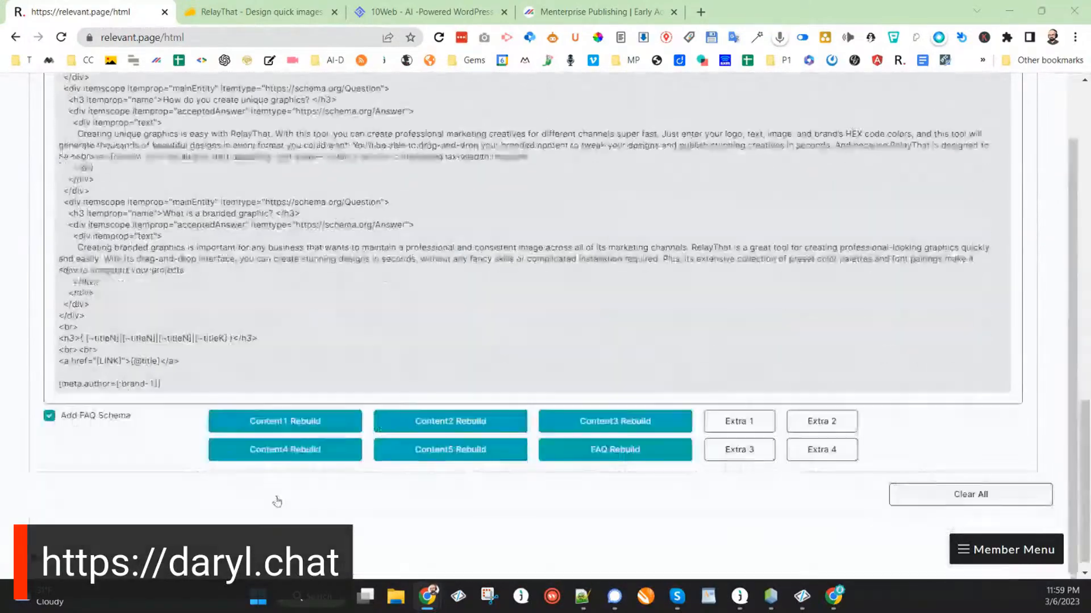
Rebuild the Content2 and Content5 sections, and check the rewritten text of both.
left_click(481, 416)
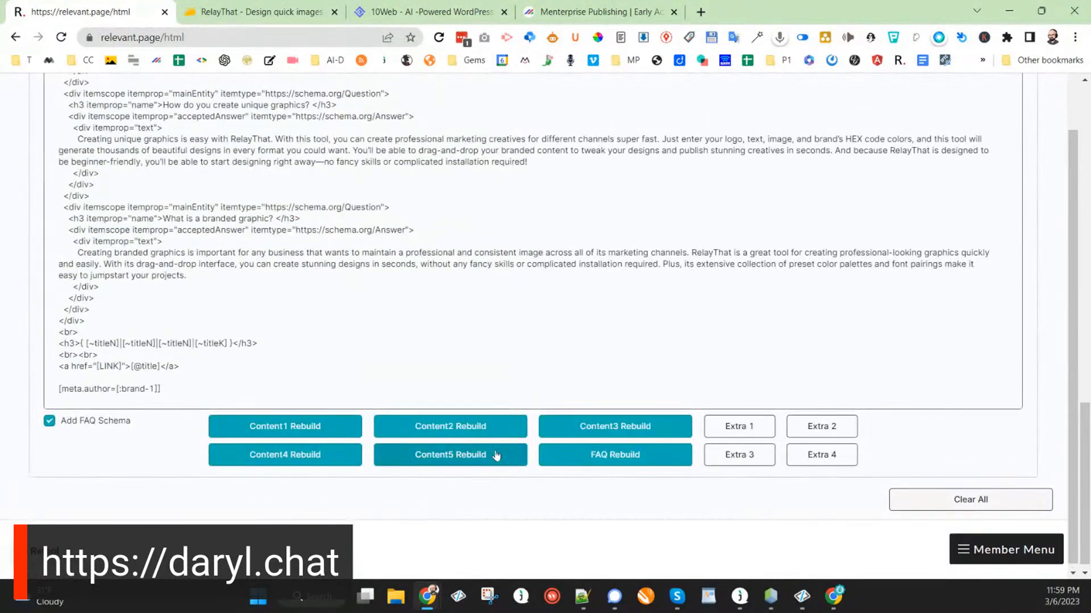
left_click(482, 455)
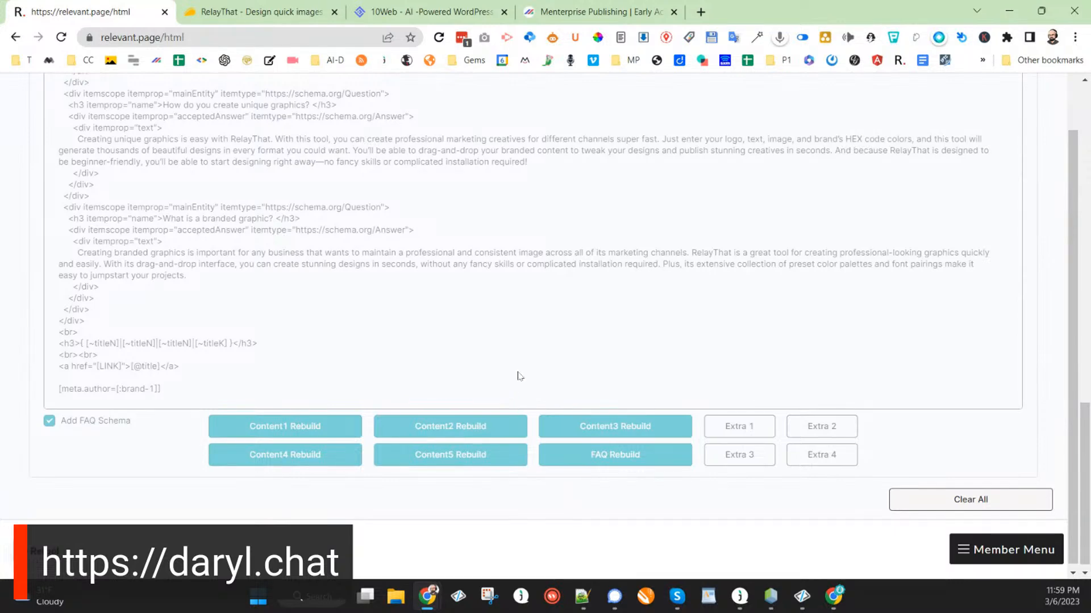
scroll(518, 376, "up", 10)
scroll(518, 376, "up", 10)
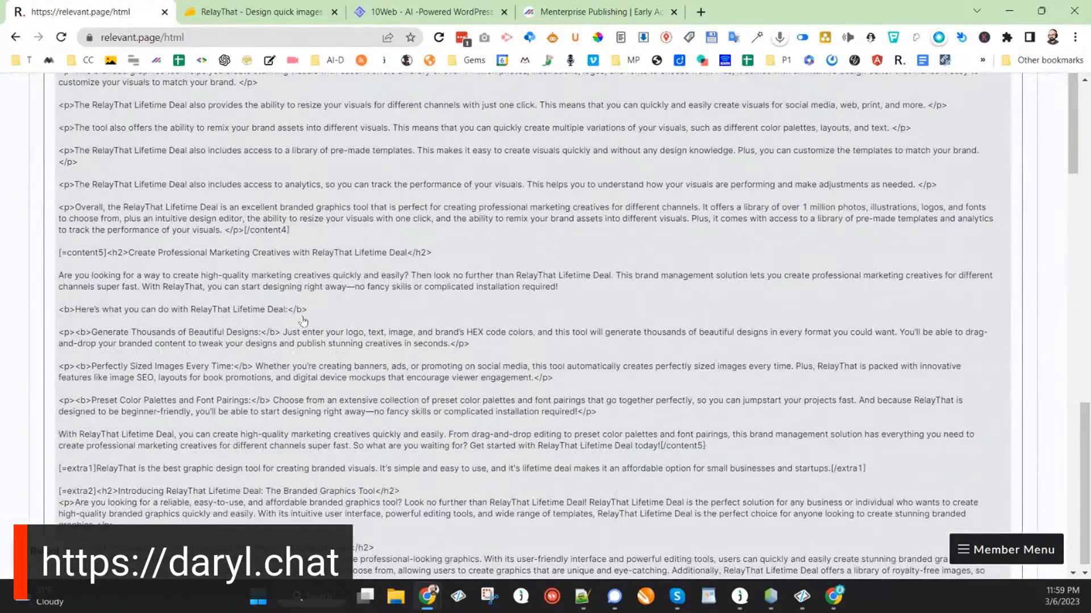
scroll(286, 301, "up", 15)
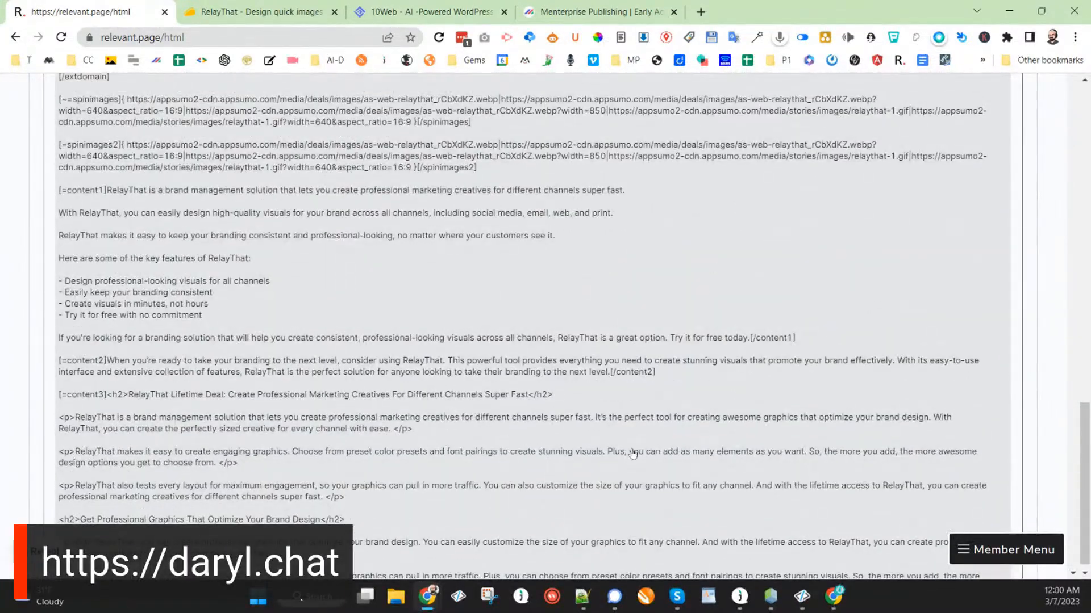
scroll(635, 453, "down", 3)
scroll(635, 453, "down", 20)
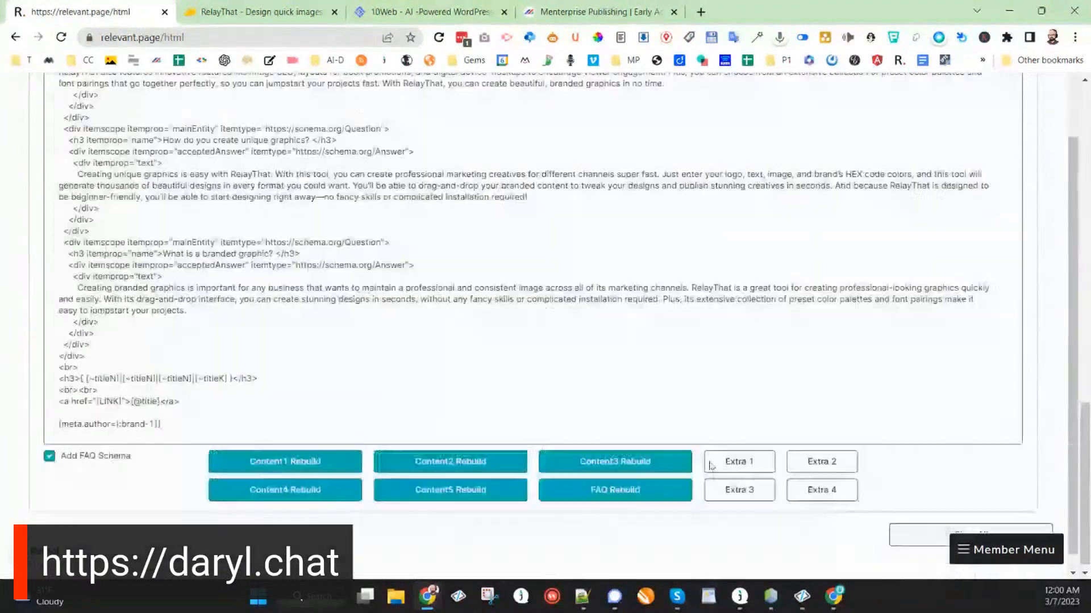
Copy the entire generated Mpub content and switch to the Menterprise Publishing campaigns page.
scroll(706, 464, "up", 15)
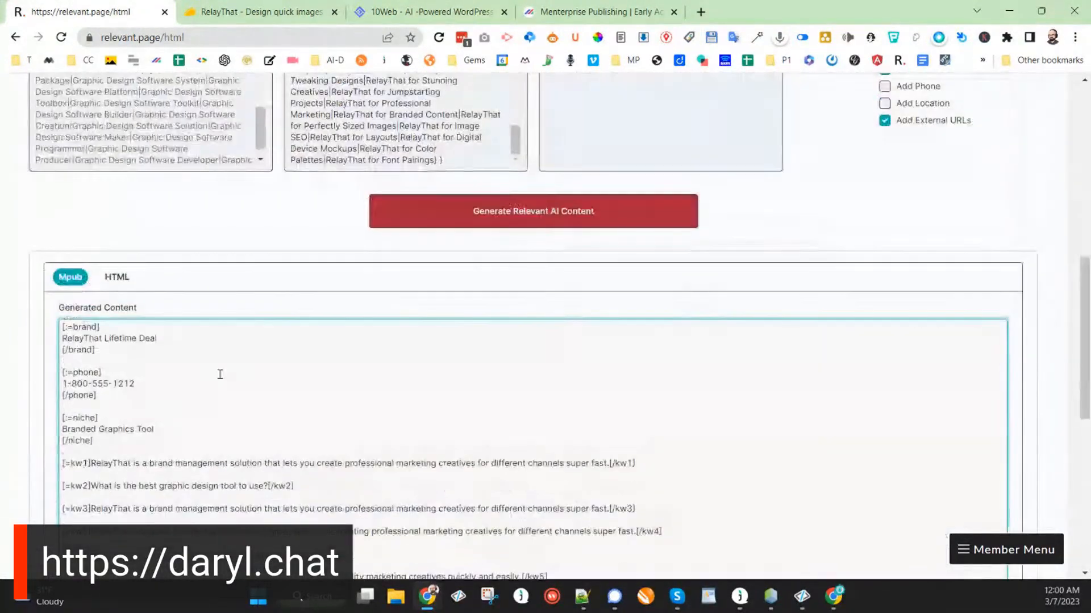
key("ctrl+a")
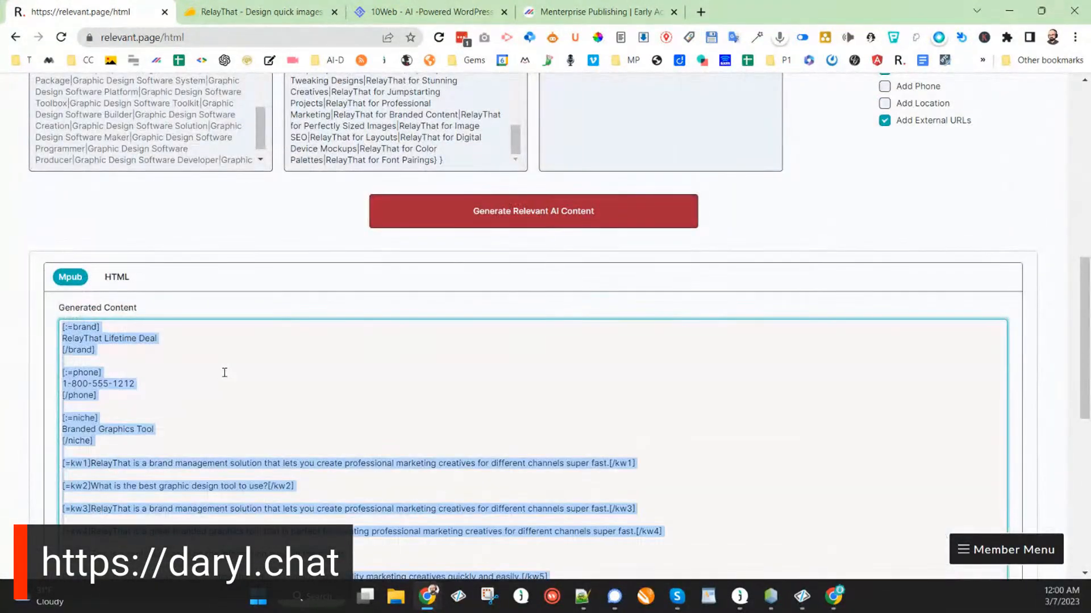
left_click(560, 13)
Return from the Appsumo - WPReset campaign to the full campaign list and look through it.
scroll(341, 212, "up", 10)
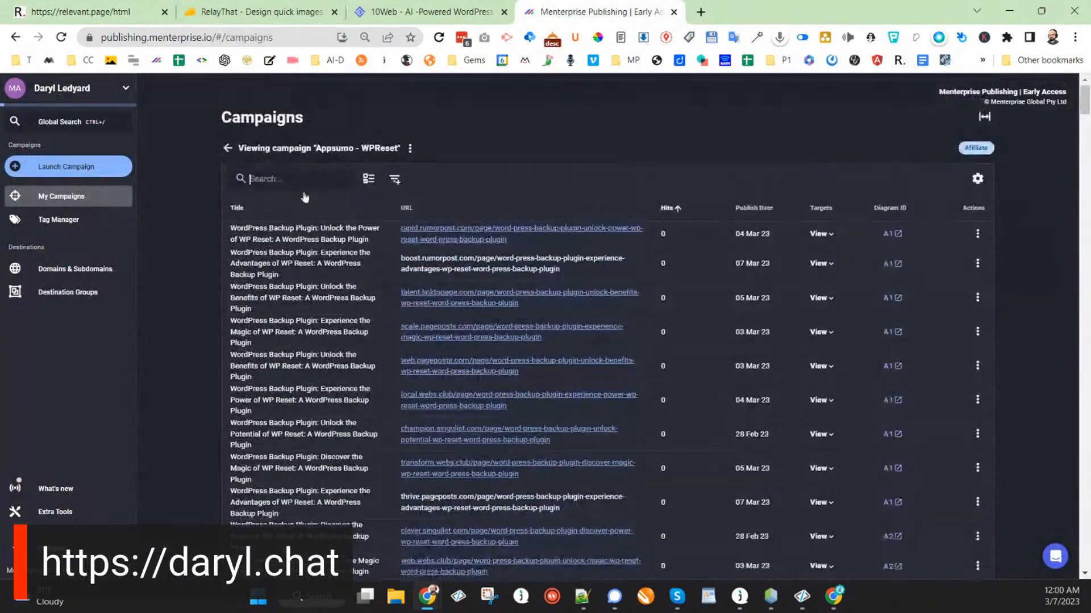
left_click(227, 148)
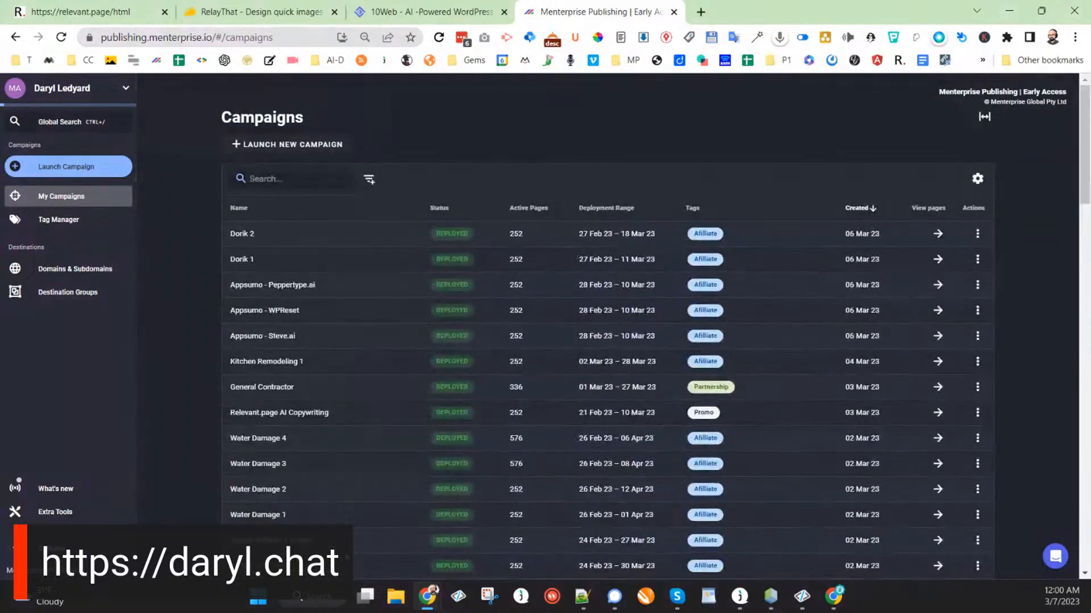
scroll(443, 519, "down", 7)
scroll(489, 529, "down", 10)
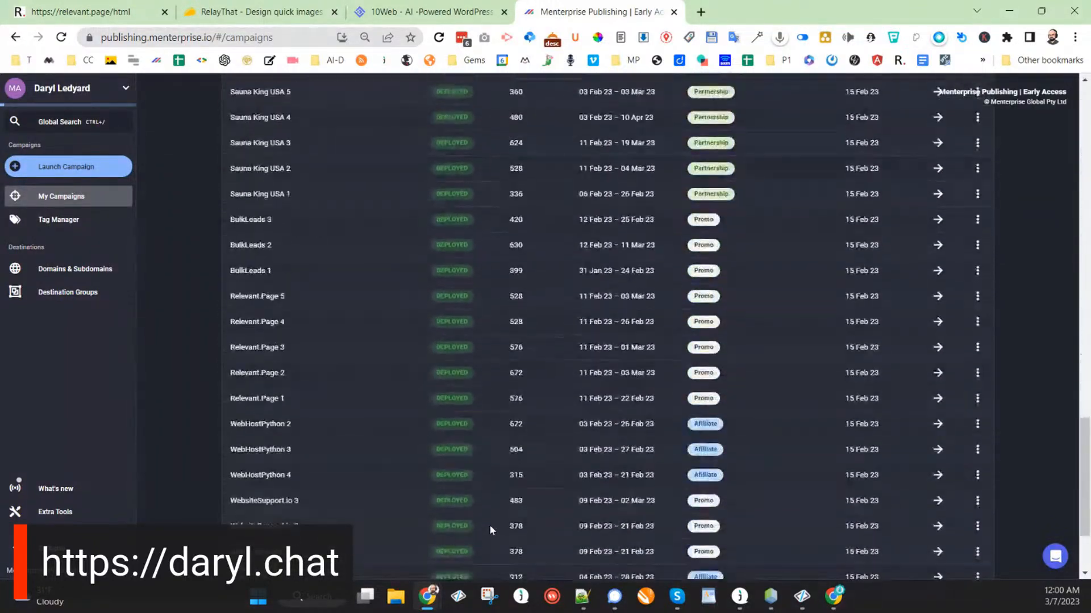
scroll(492, 521, "up", 20)
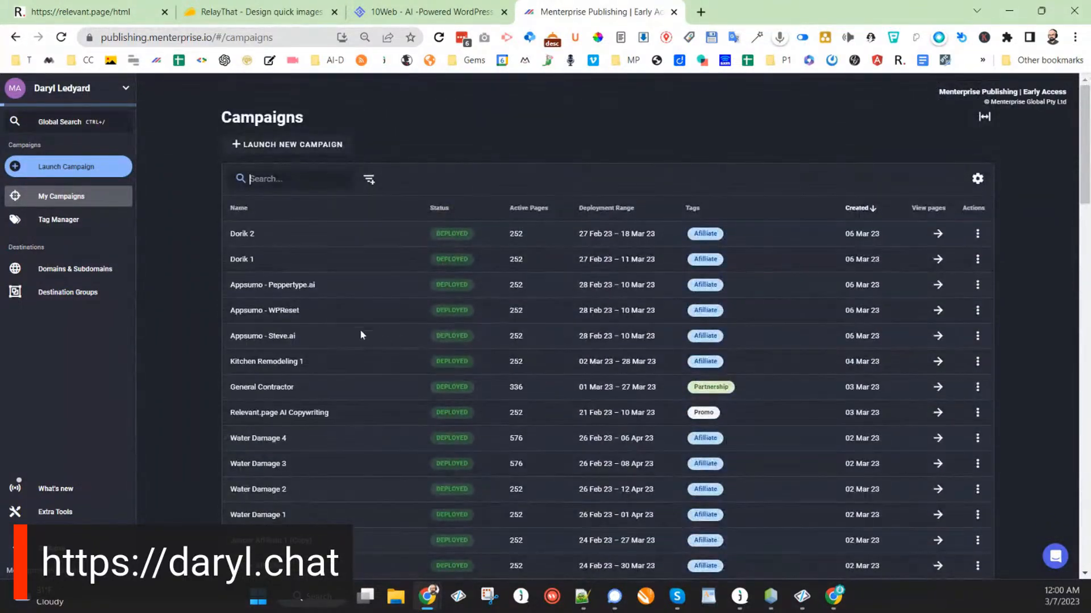
Start a new campaign and paste the copied Mpub content into Part 1 of its content.
left_click(284, 145)
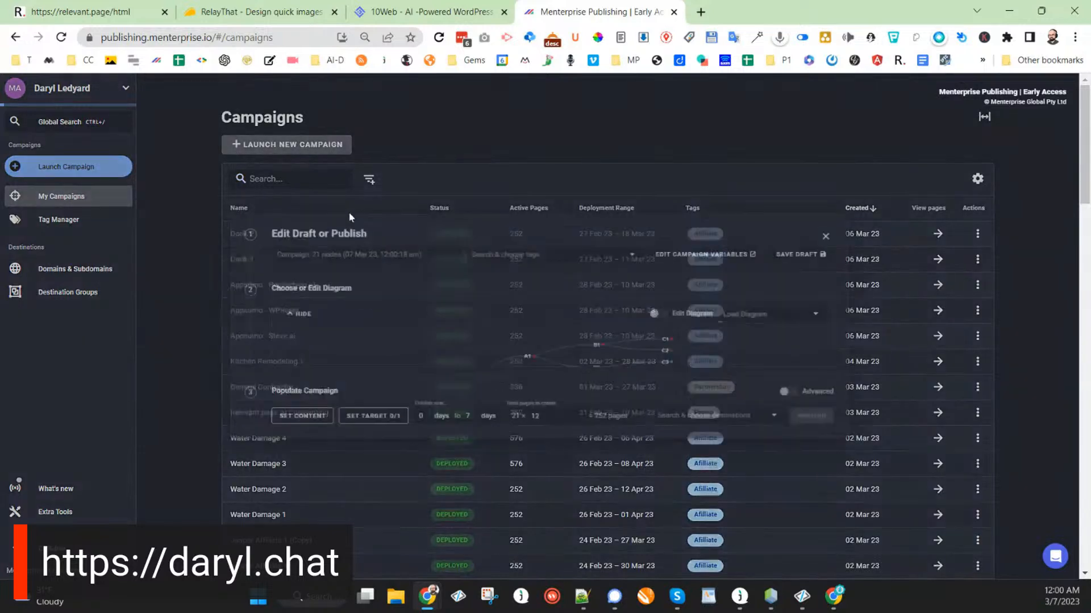
left_click(275, 504)
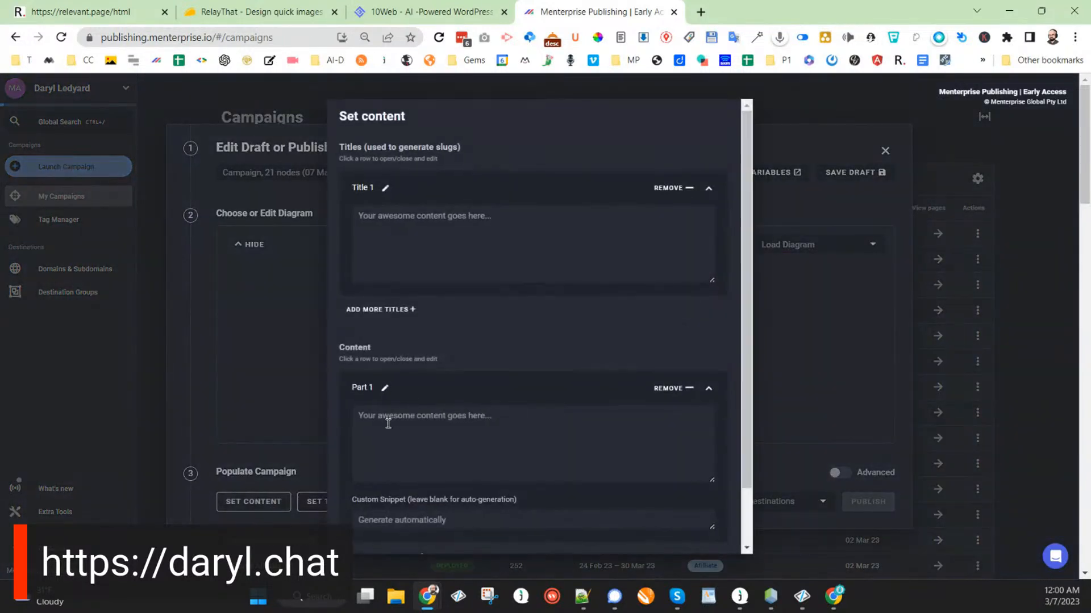
key("ctrl+v")
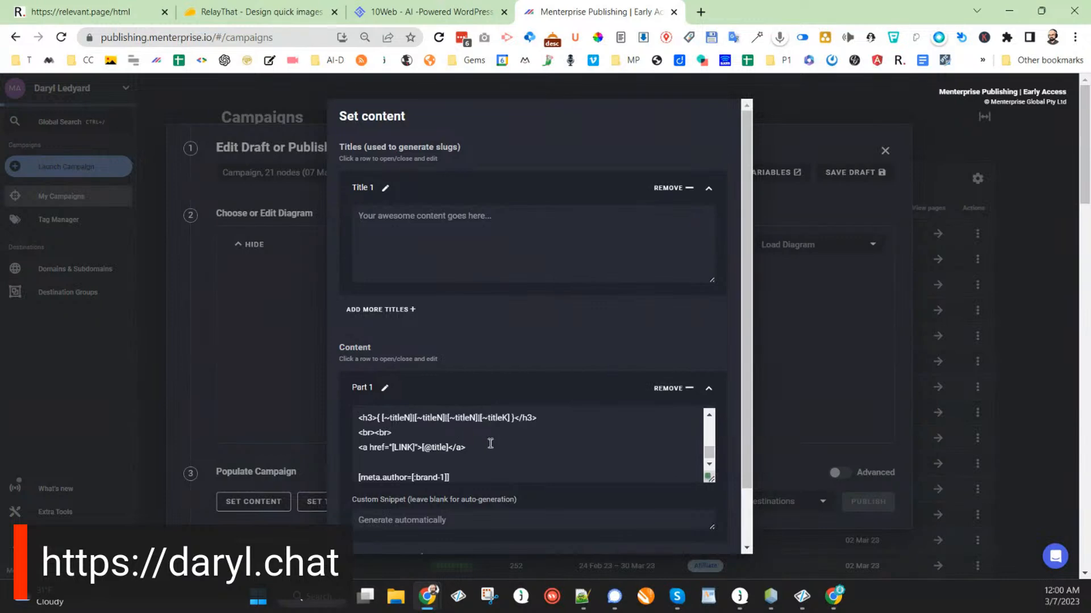
Copy the title spintax from the h3 heading into Title 1, change it to { [~titleN]|[~titleB]|[~titleN]|[~titleK] }, and save the campaign content.
left_click_drag(516, 417, 380, 431)
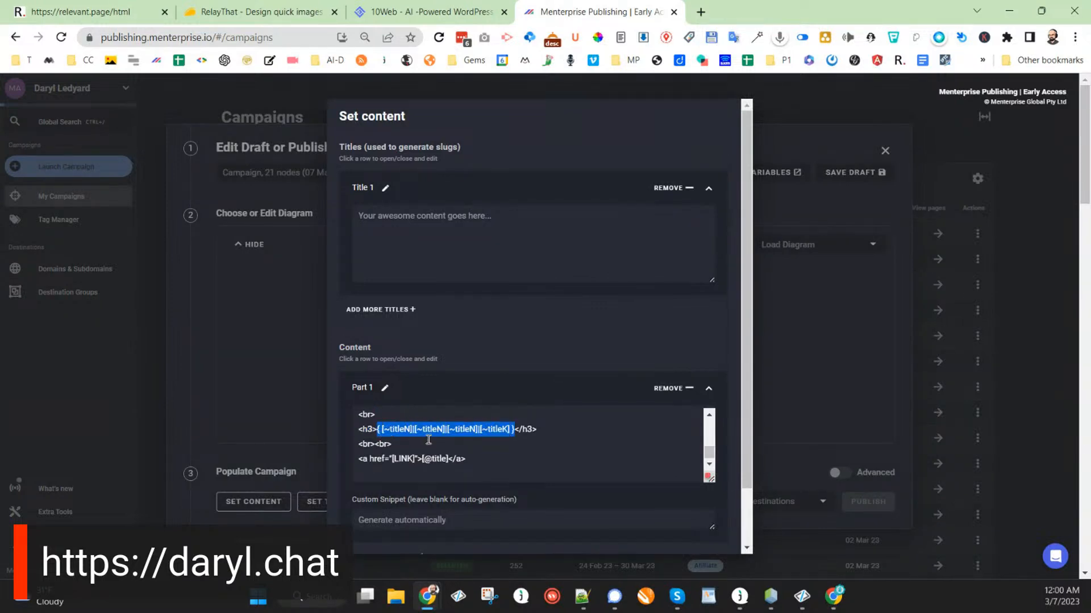
left_click(383, 219)
type("{ [~titleN]|[~titleN]|[~titleN]|[~titleK] }")
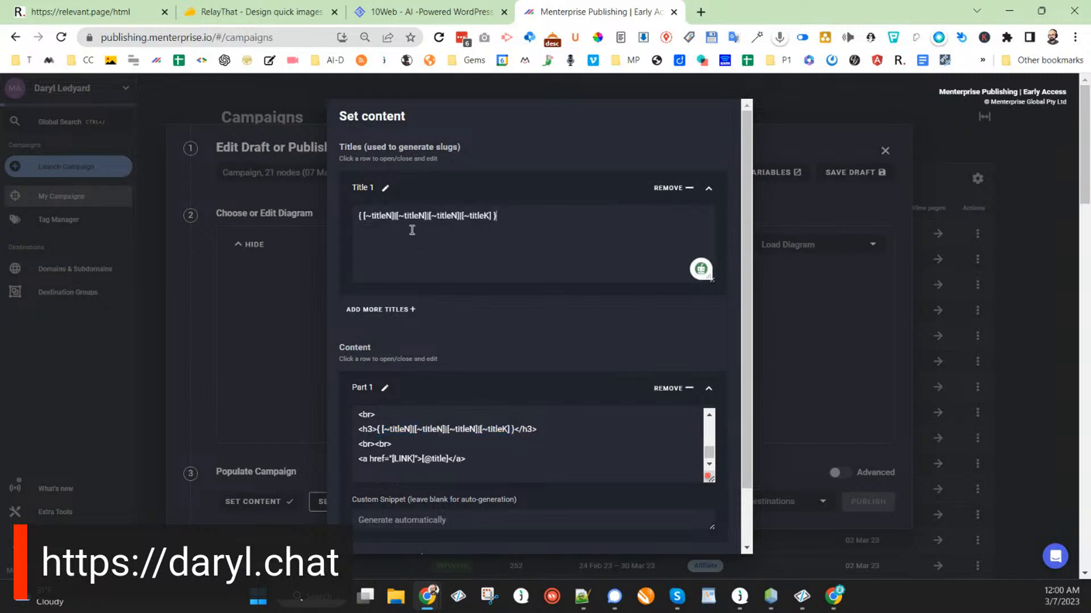
type("B")
left_click(359, 217, "shift")
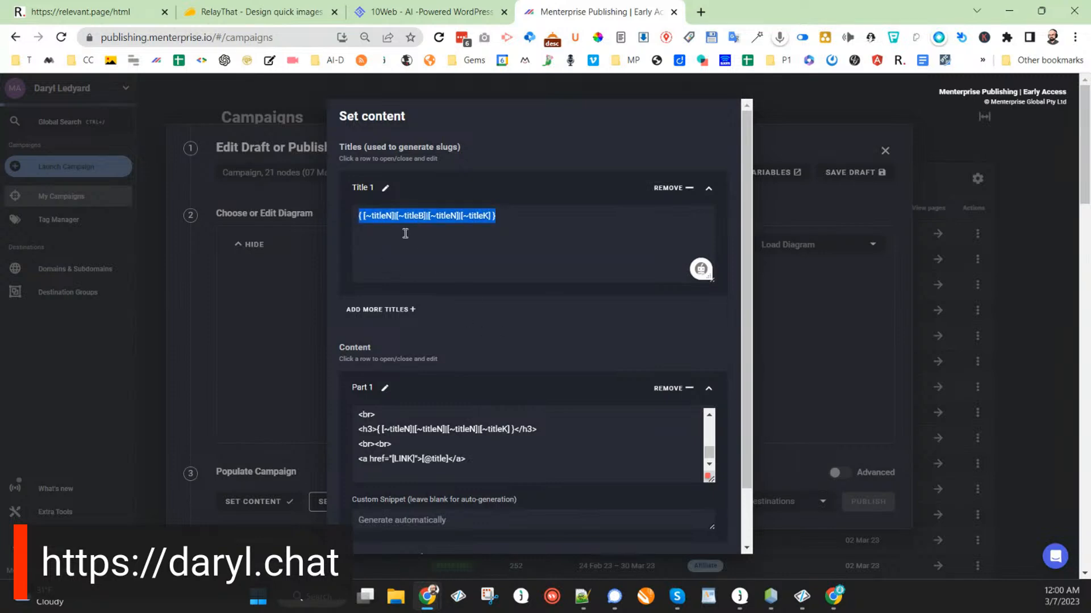
scroll(477, 334, "down", 2)
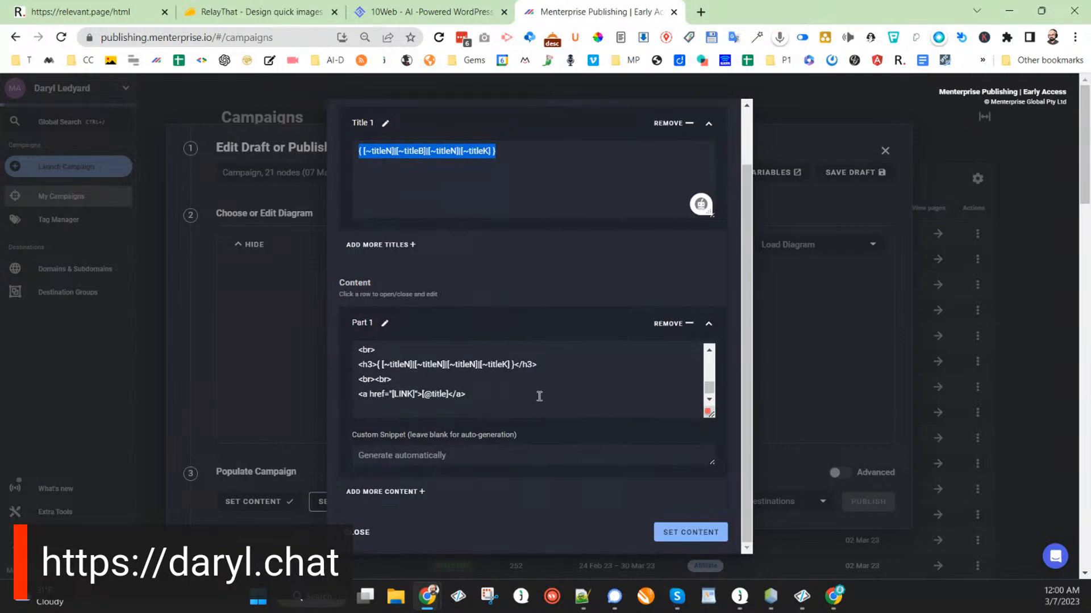
scroll(539, 396, "down", 3)
left_click(697, 532)
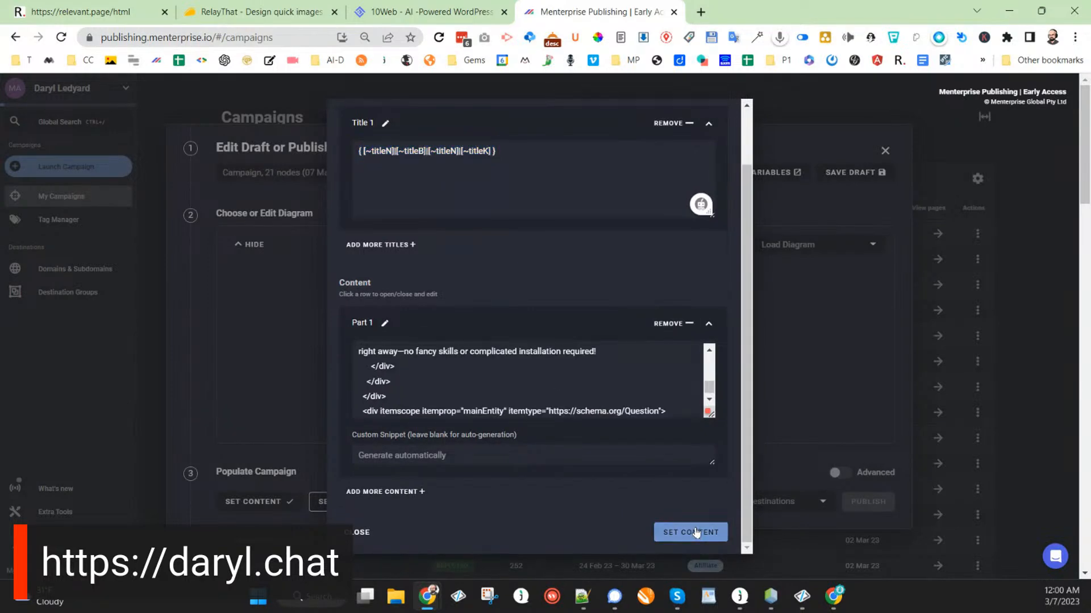
Set the campaign's target URL to /.
left_click(352, 502)
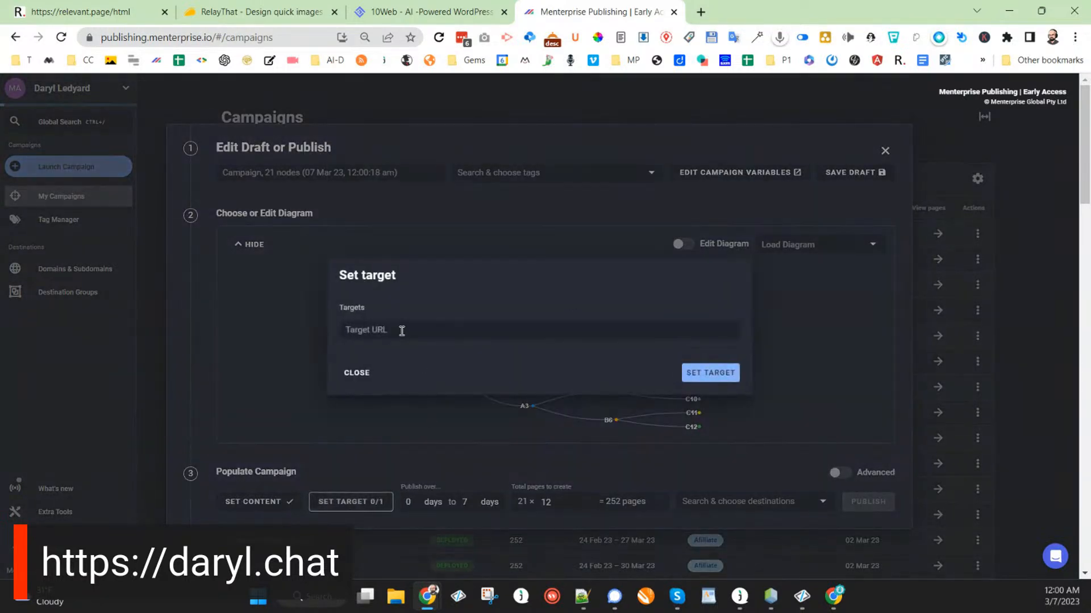
type("/")
left_click(700, 373)
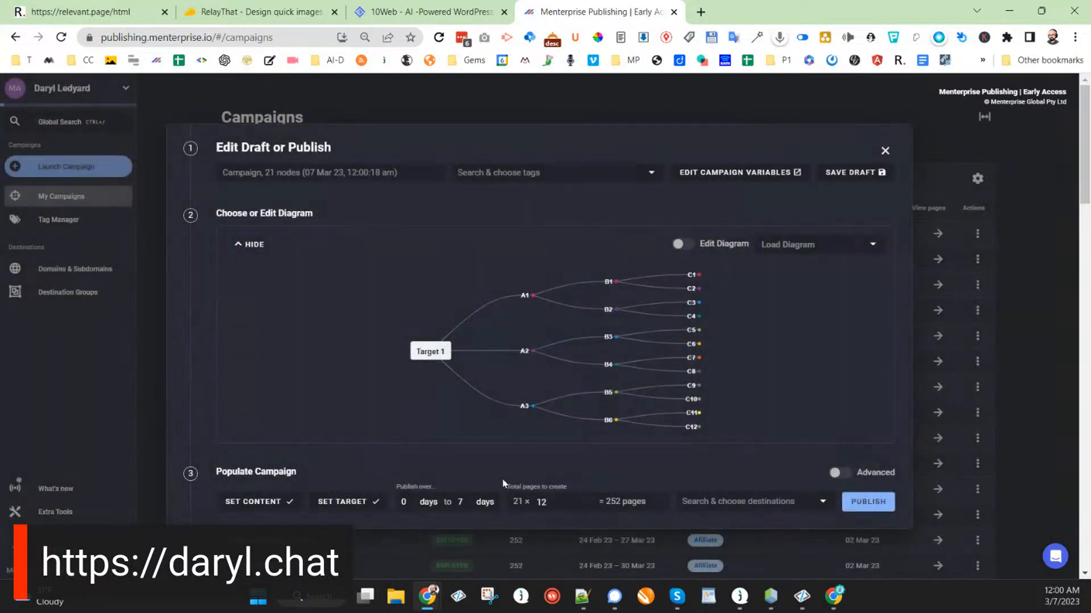
Move the campaign's publishing start back to 28 Feb 23, choose its destinations and publish it.
left_click(413, 505)
left_click(731, 499)
left_click(752, 479)
left_click(879, 507)
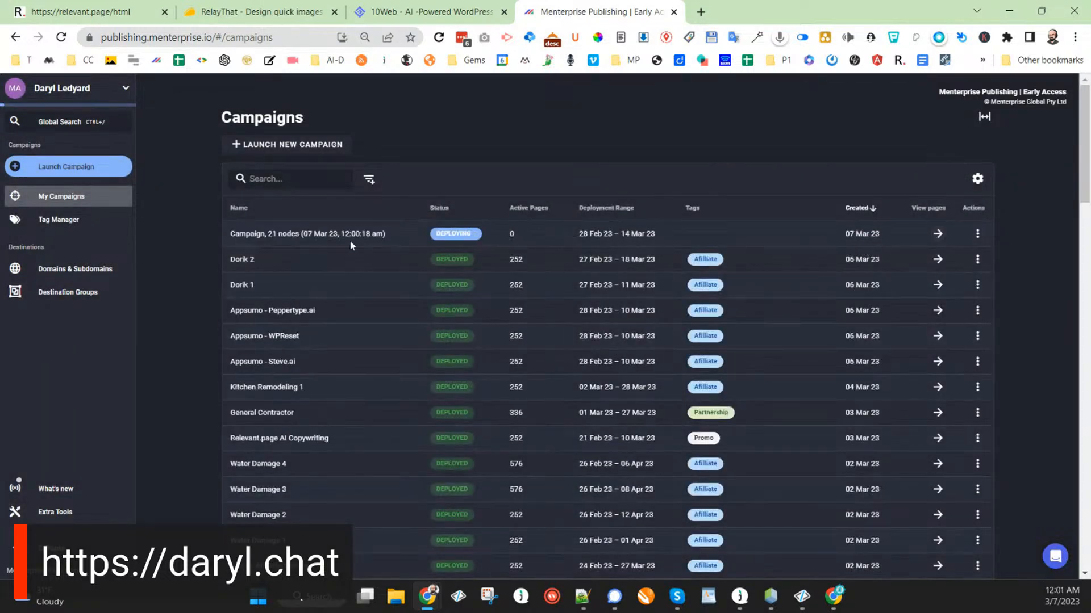
View the new 21-node campaign's pages and open the soar.webs.club page on RelayThat Lifetime Deal: Professional Marketing Creatives.
left_click(936, 235)
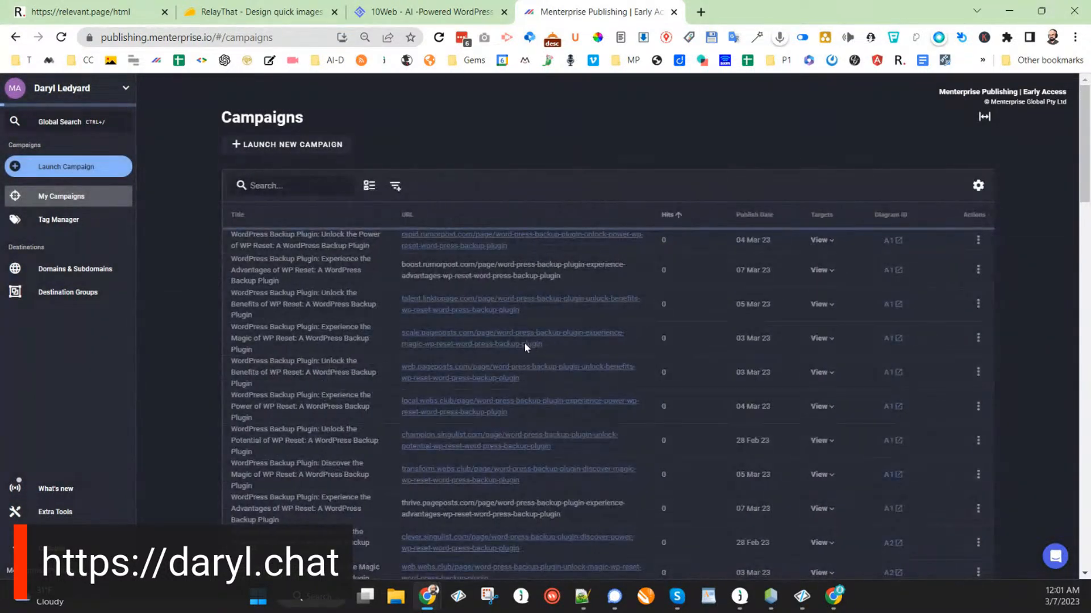
scroll(274, 302, "down", 6)
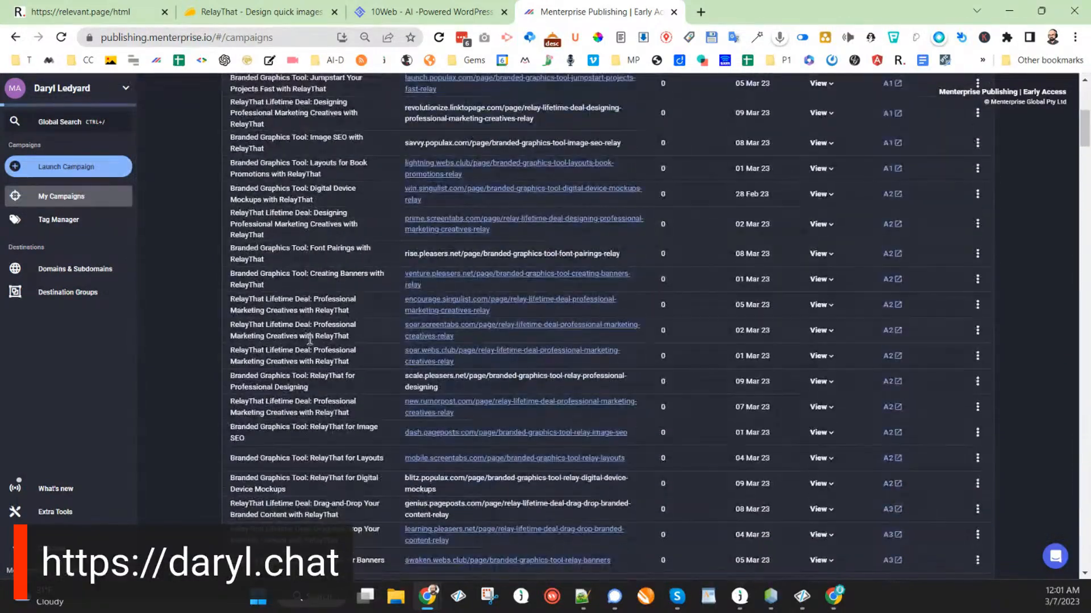
scroll(318, 317, "down", 2)
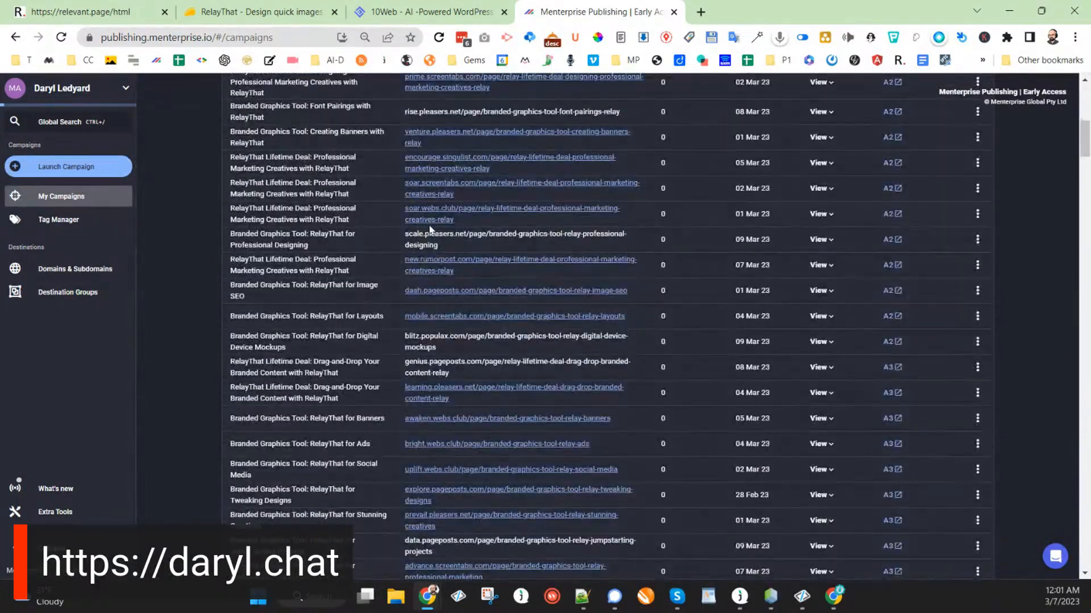
left_click(429, 222)
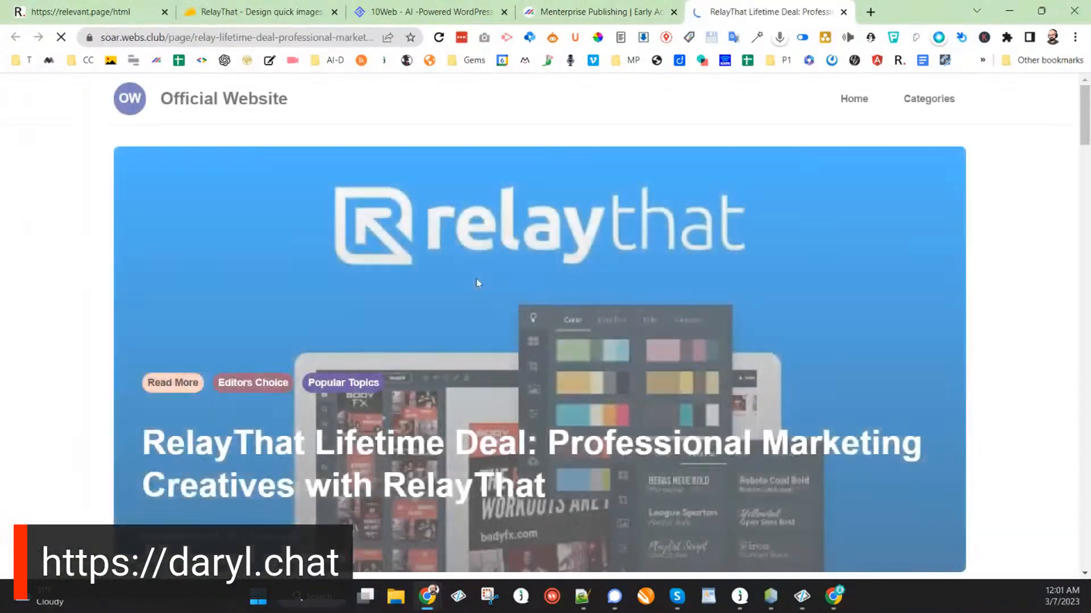
Read through the published RelayThat article from its banner to the sharing links, checking headings, images, links and generated text.
scroll(553, 328, "down", 1)
scroll(554, 329, "down", 2)
scroll(554, 328, "up", 2)
scroll(554, 328, "down", 3)
scroll(554, 328, "down", 2)
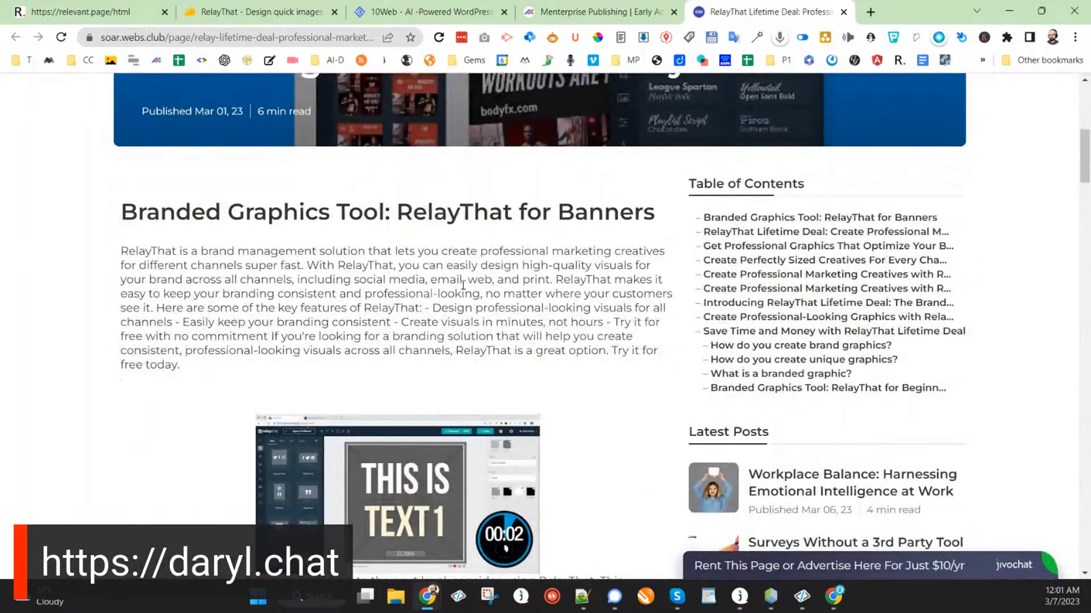
scroll(471, 285, "down", 1)
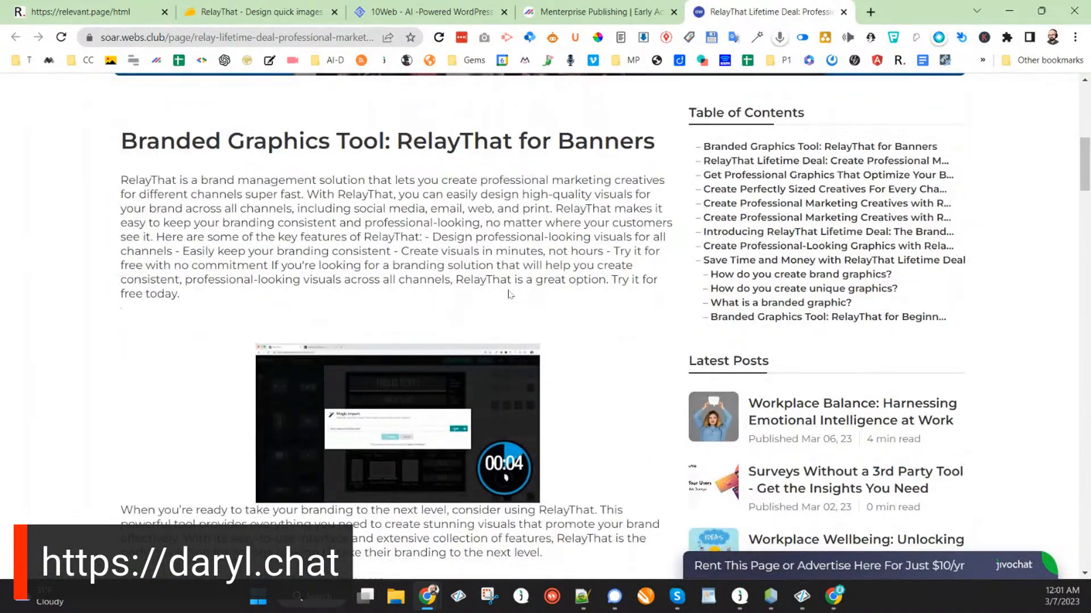
scroll(509, 293, "down", 3)
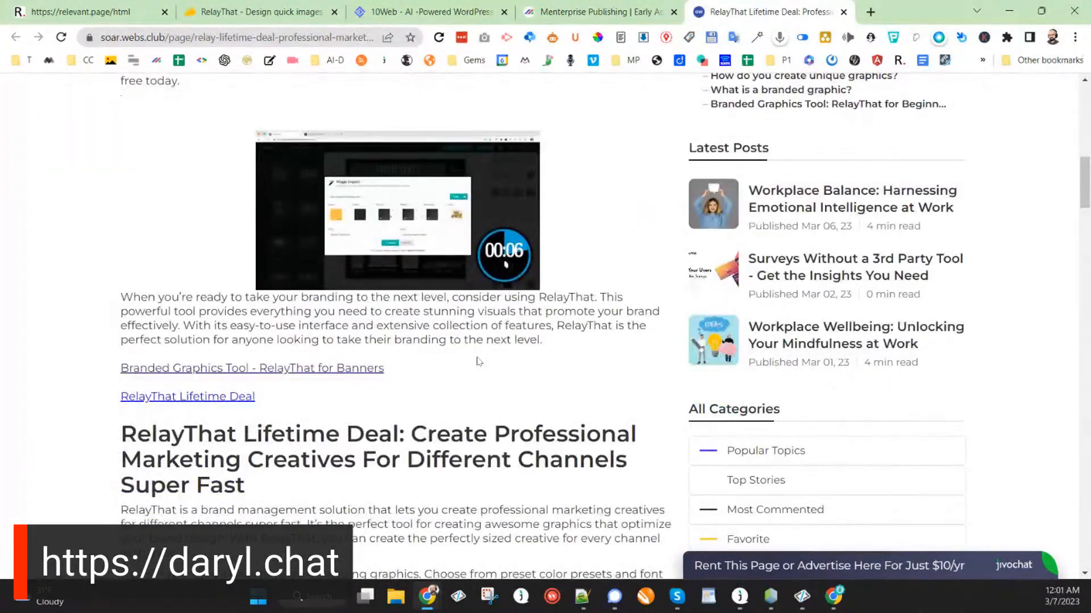
scroll(477, 361, "down", 2)
scroll(472, 273, "up", 2)
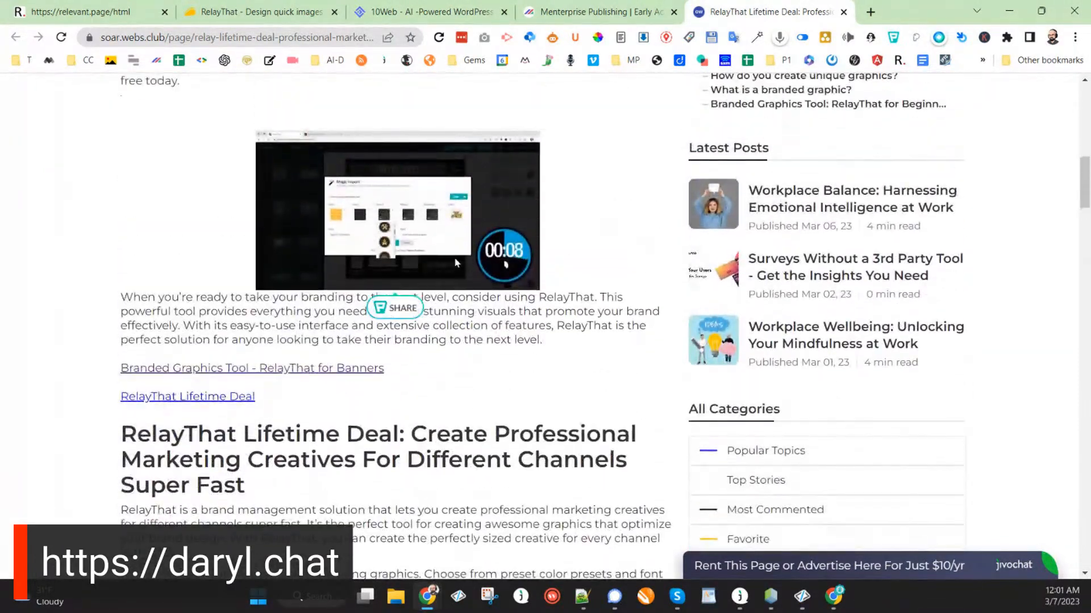
scroll(466, 259, "down", 1)
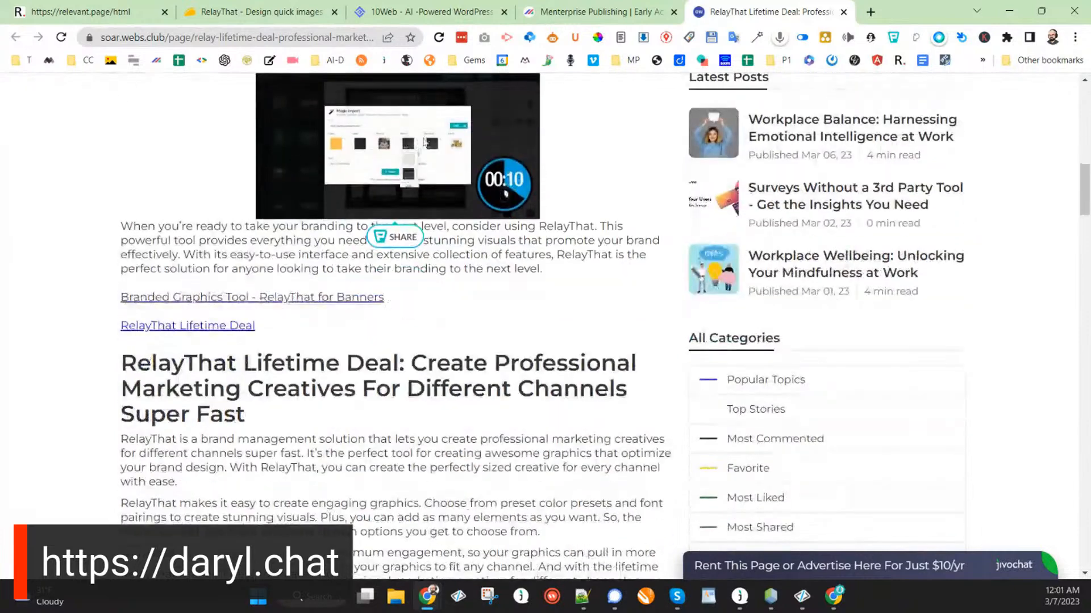
scroll(449, 170, "down", 1)
scroll(481, 204, "down", 1)
scroll(481, 203, "down", 2)
scroll(435, 205, "down", 1)
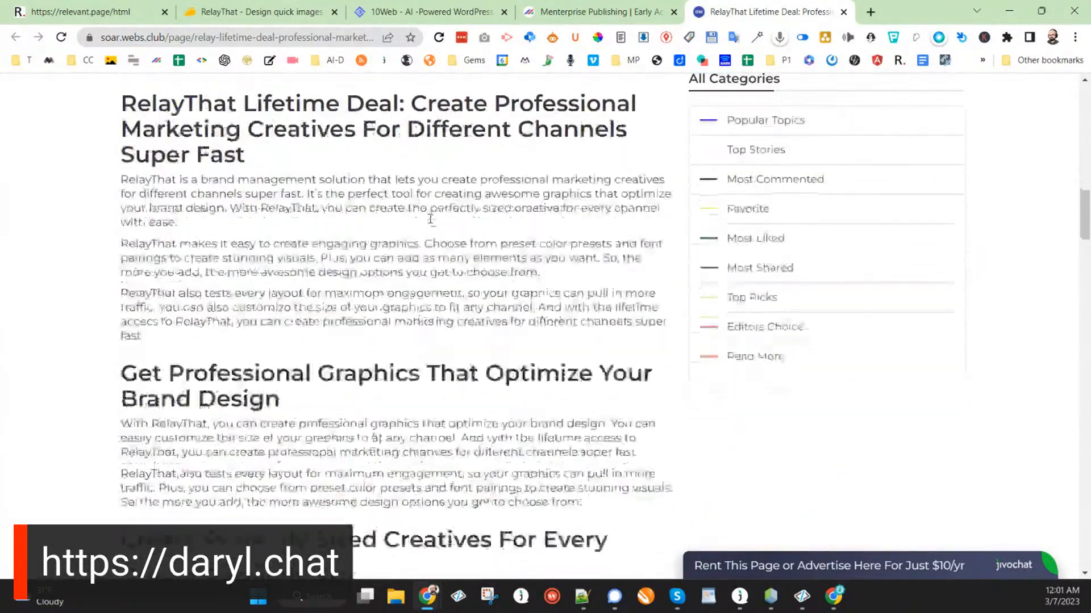
scroll(412, 257, "down", 2)
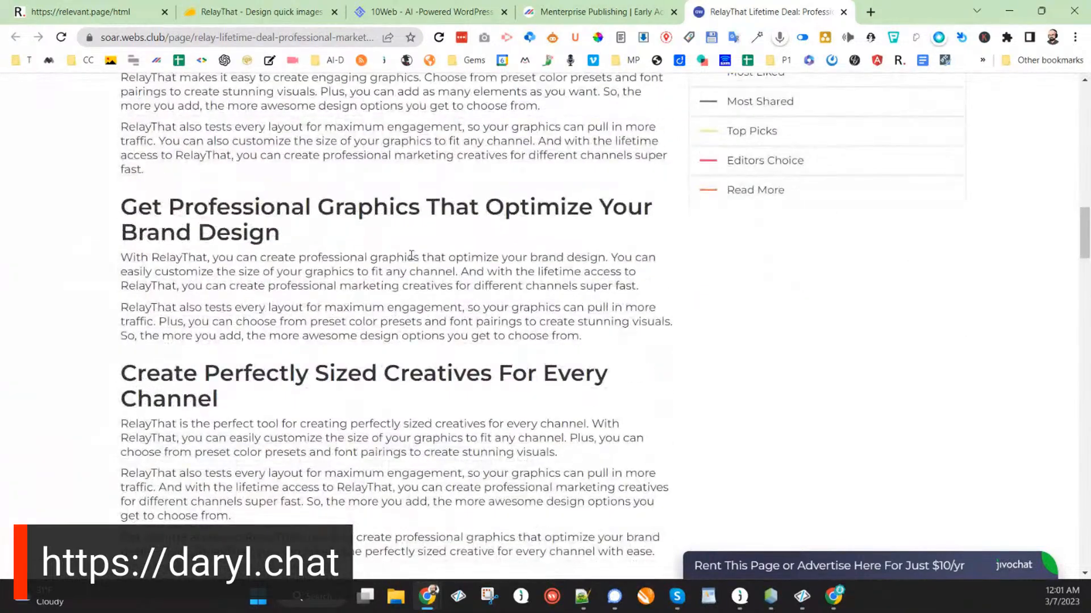
scroll(412, 256, "down", 3)
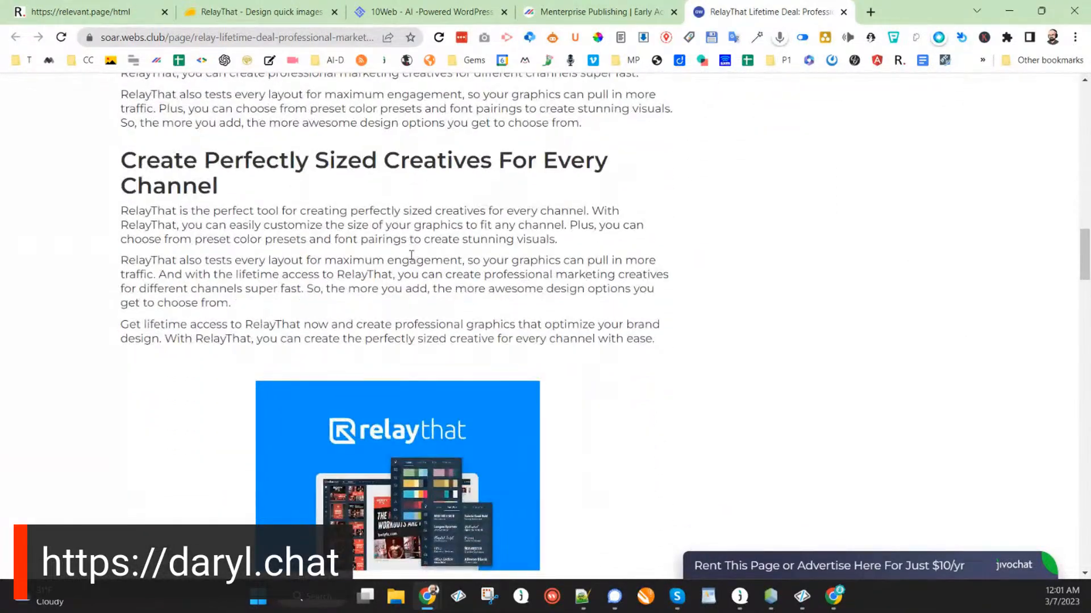
scroll(411, 256, "down", 2)
scroll(465, 274, "down", 2)
scroll(483, 278, "down", 3)
scroll(485, 280, "down", 5)
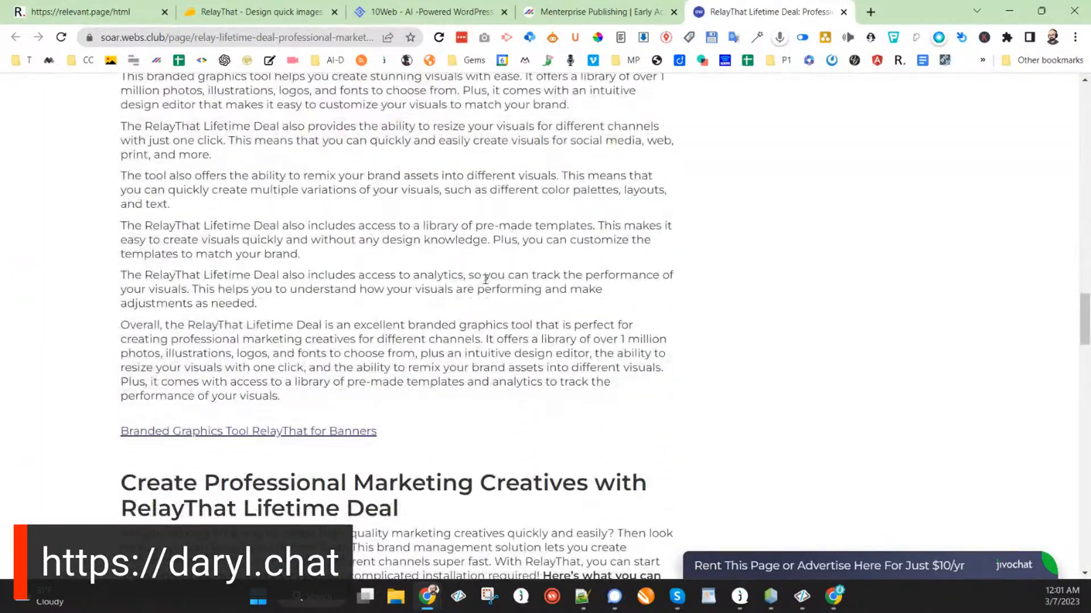
scroll(485, 279, "down", 5)
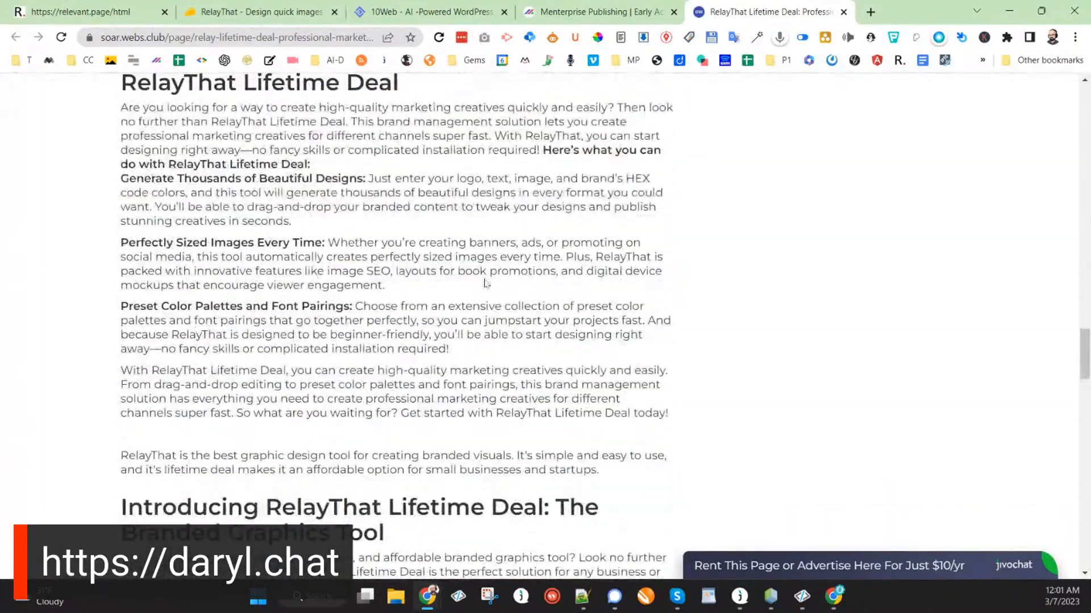
scroll(486, 282, "down", 6)
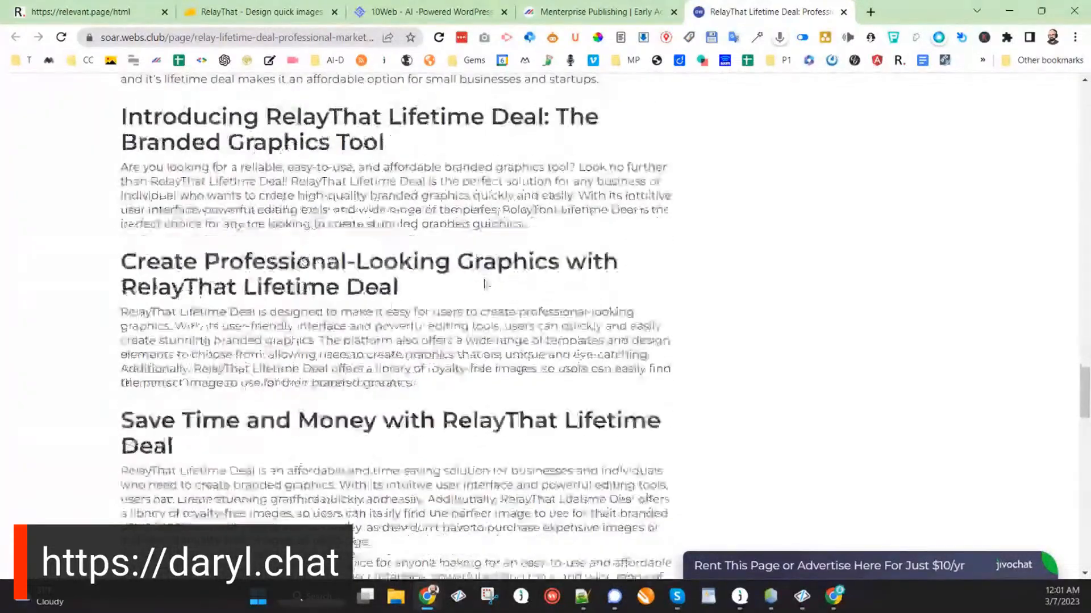
scroll(484, 282, "down", 8)
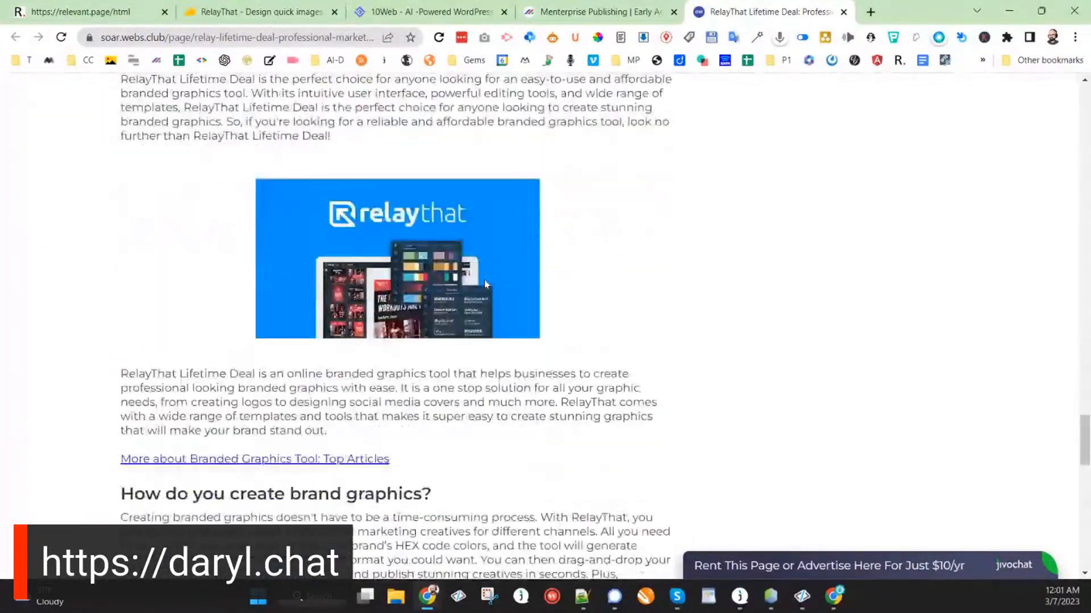
scroll(485, 281, "down", 8)
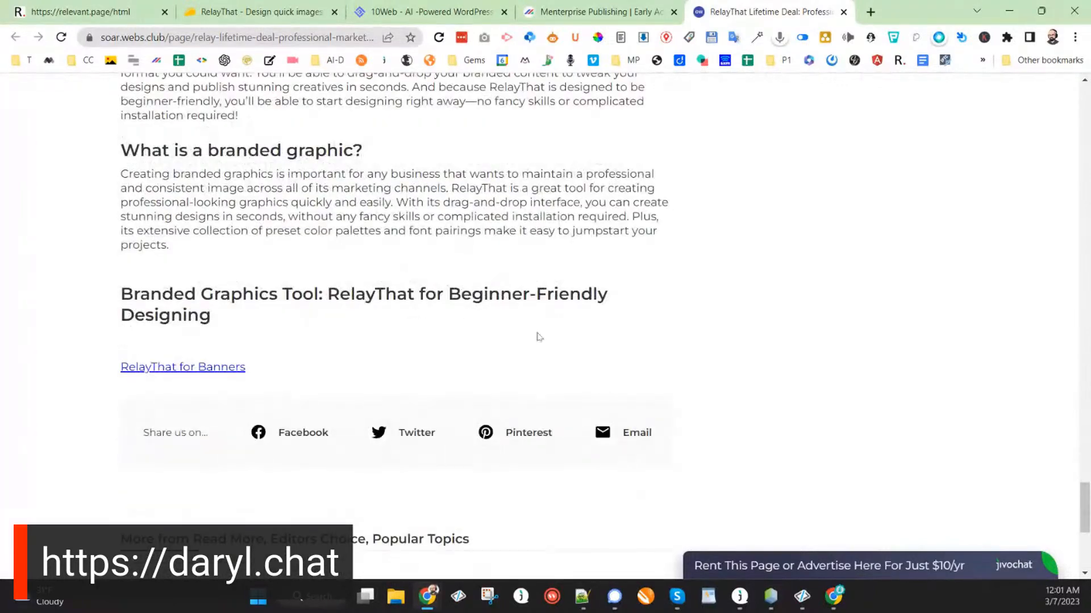
Review the published article again from its end back to the title, and recheck the sections around the RelayThat image.
scroll(557, 336, "up", 11)
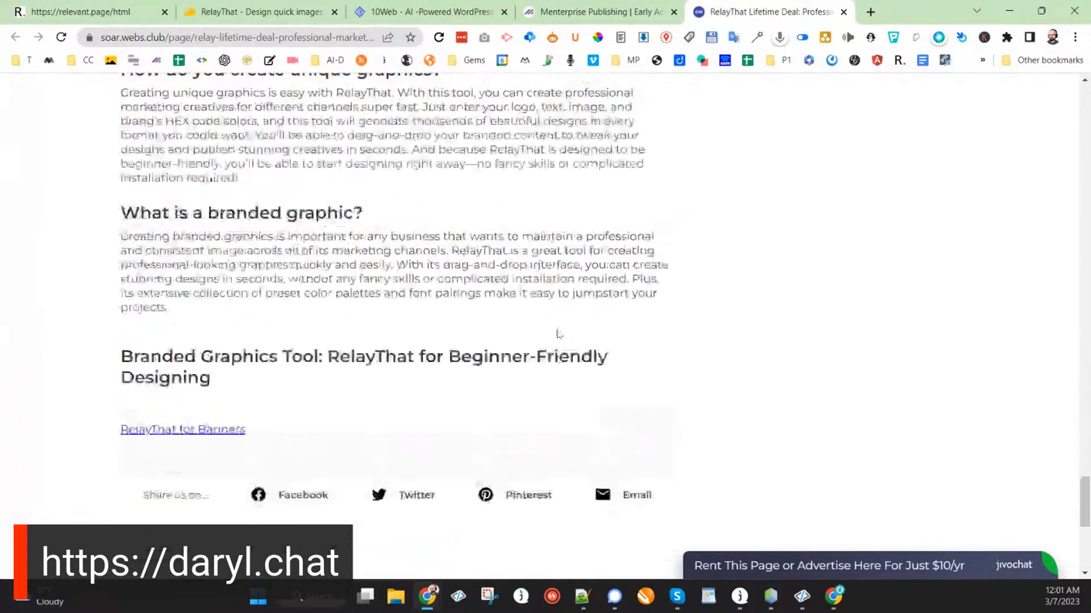
scroll(613, 361, "up", 7)
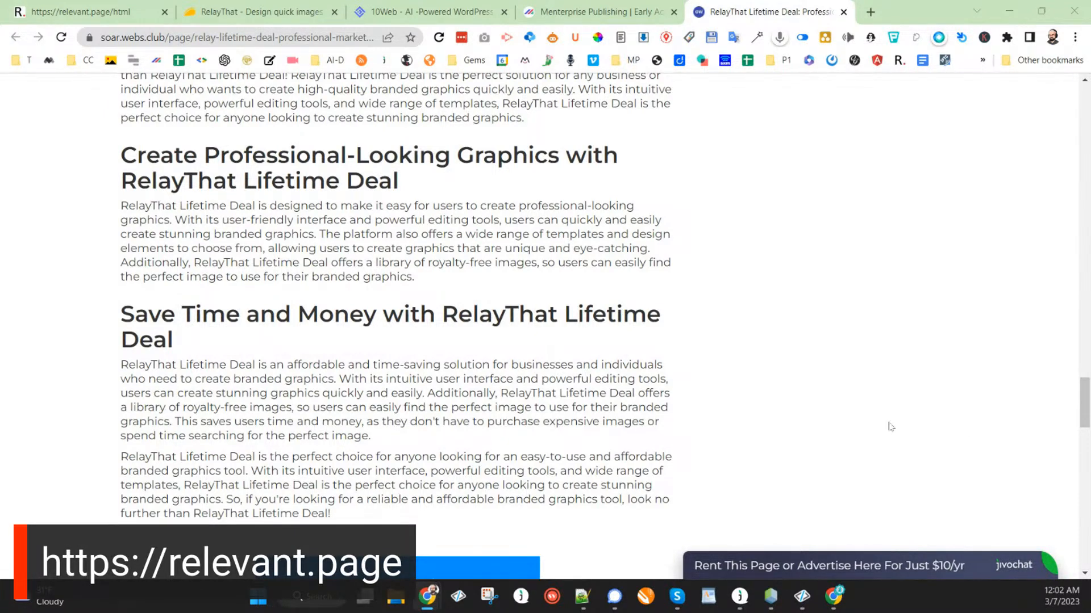
scroll(714, 414, "up", 15)
scroll(690, 407, "up", 15)
scroll(767, 432, "up", 10)
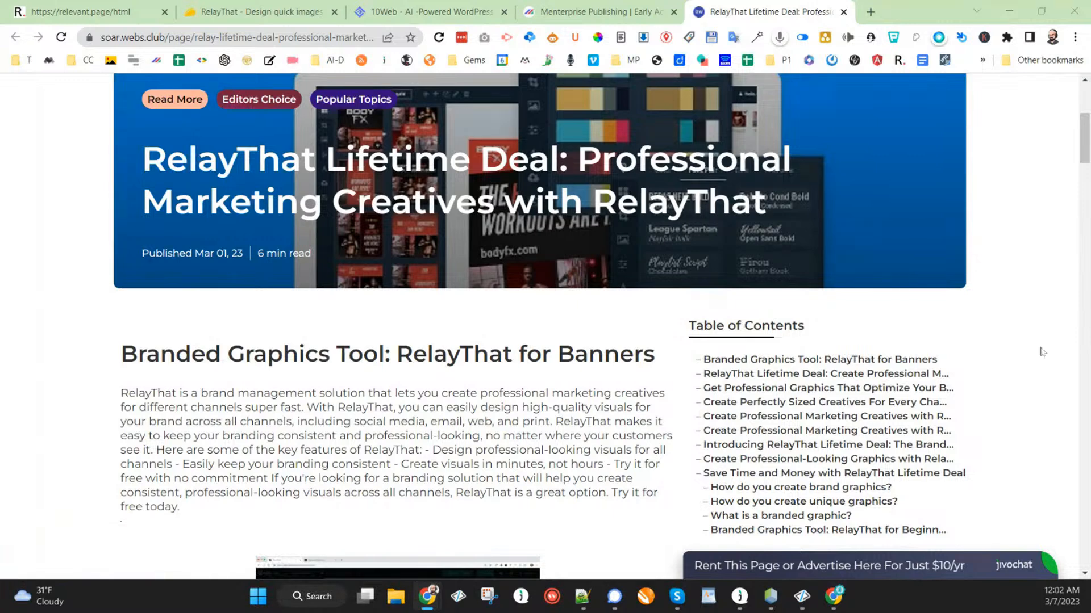
scroll(554, 364, "up", 5)
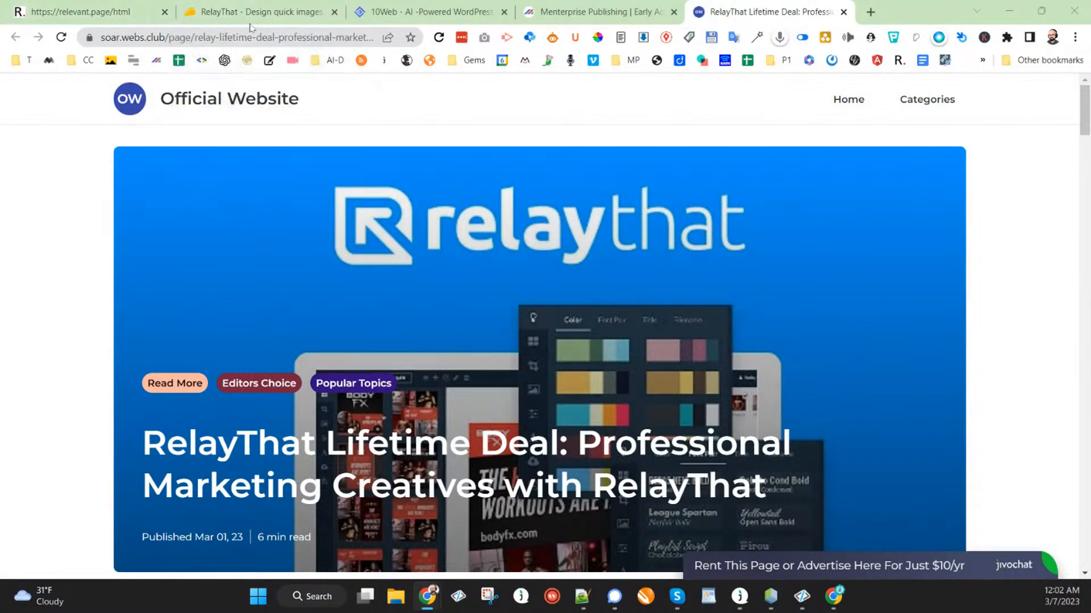
scroll(445, 282, "down", 6)
scroll(442, 287, "down", 15)
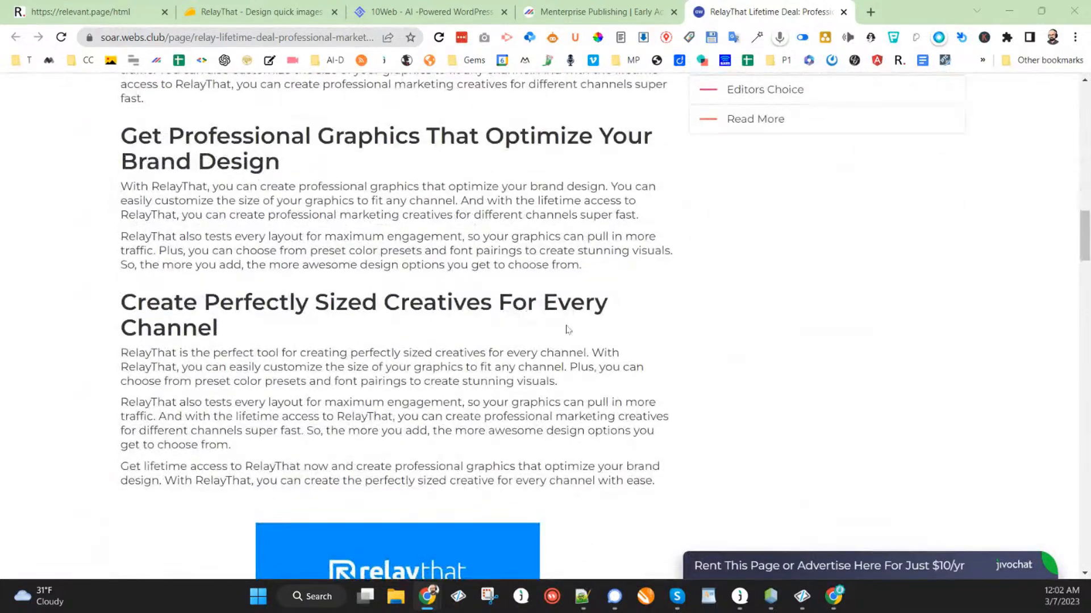
scroll(534, 311, "down", 3)
scroll(556, 300, "down", 3)
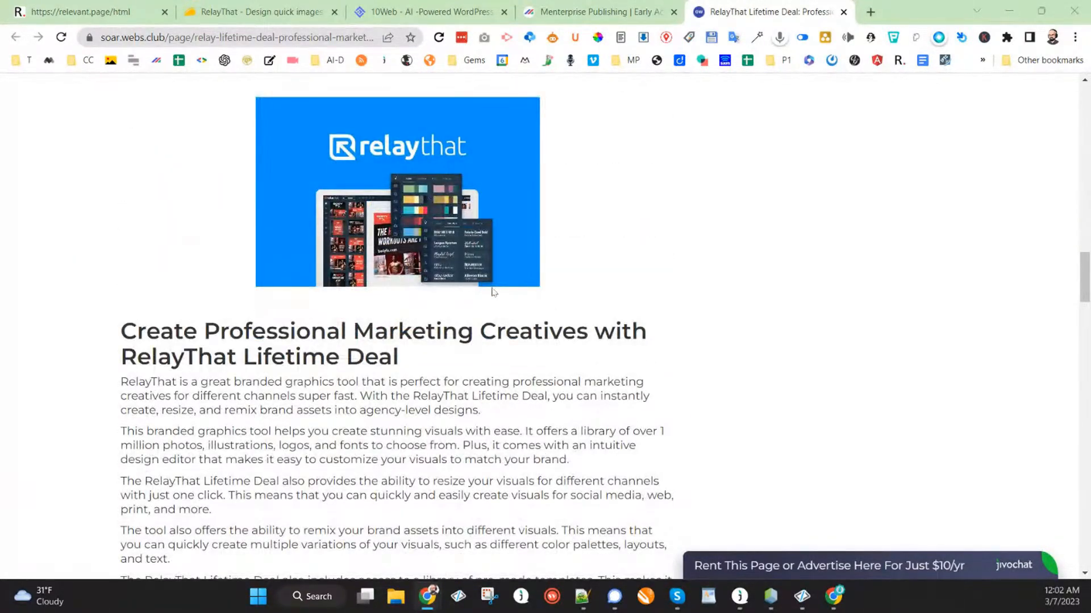
Return to the relevant.page HTML coder and regenerate the H2-H6 keywords from the main topic until they form an unnumbered list.
left_click(113, 11)
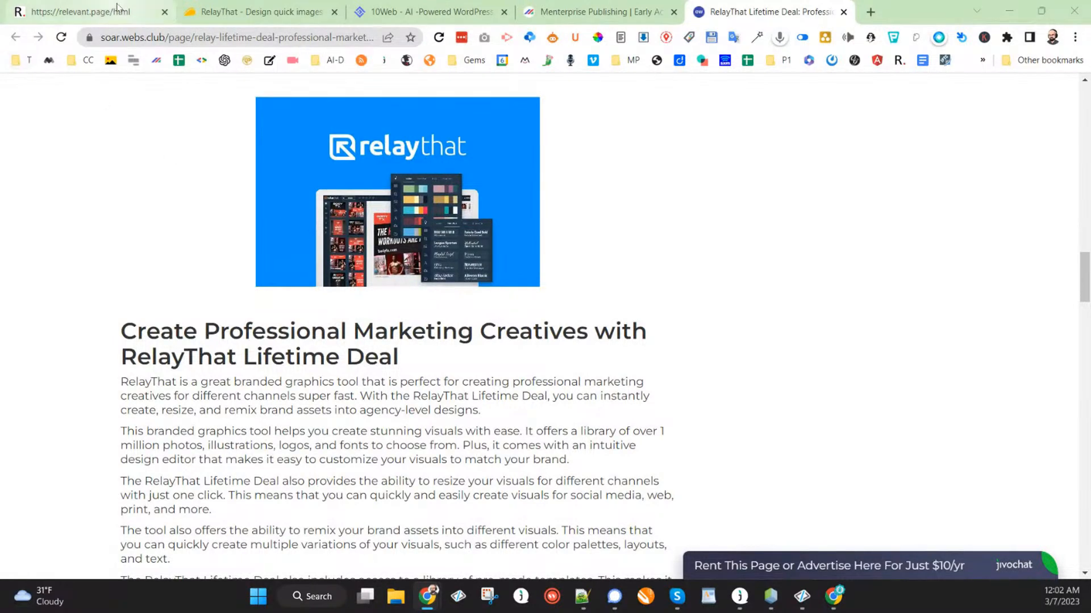
scroll(346, 163, "up", 4)
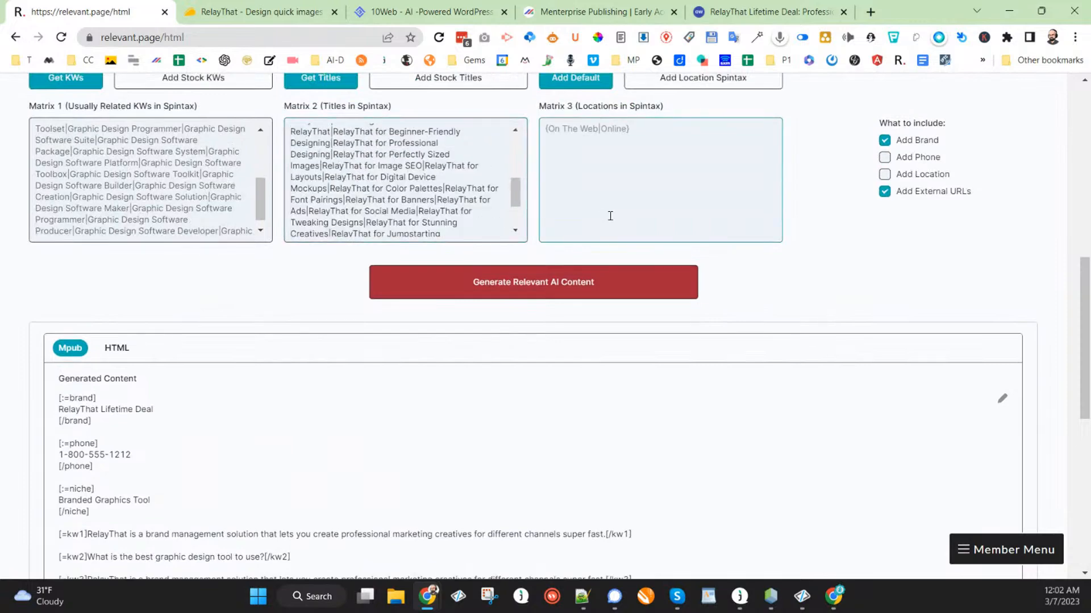
scroll(607, 216, "up", 6)
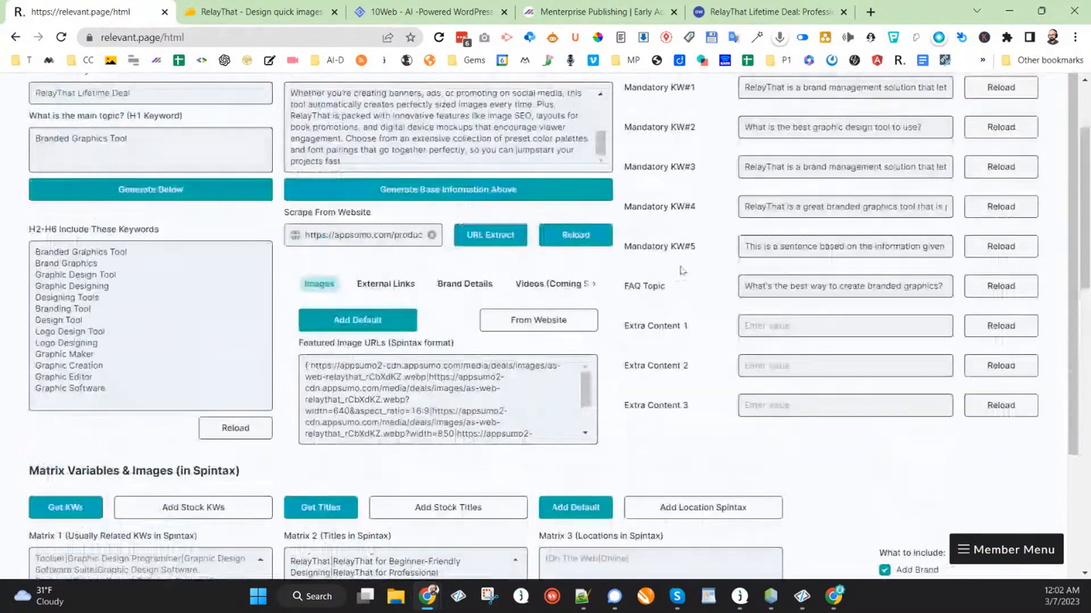
scroll(682, 271, "up", 2)
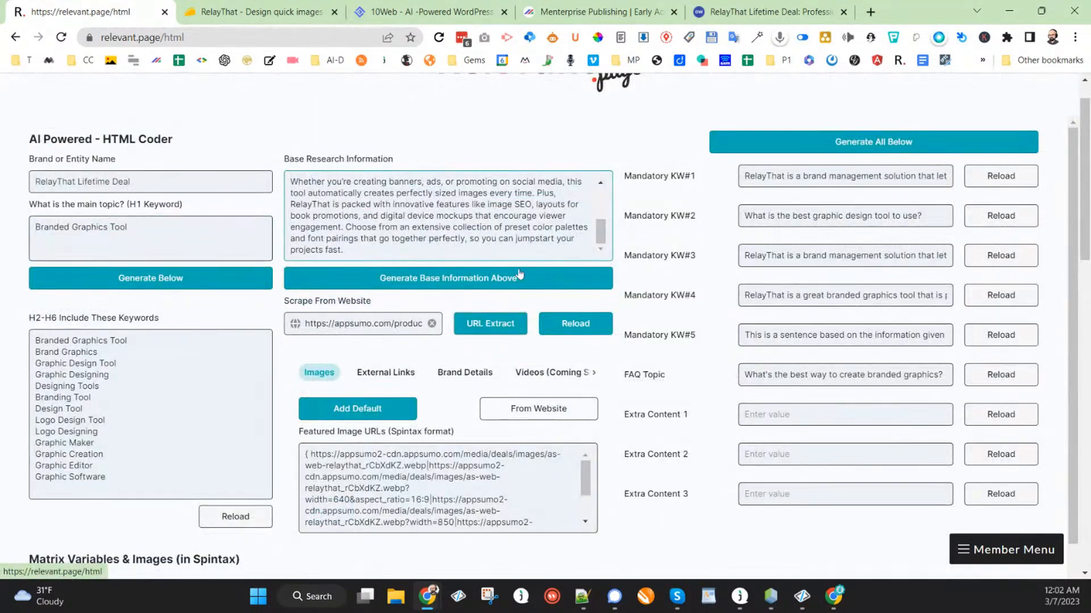
left_click(146, 281)
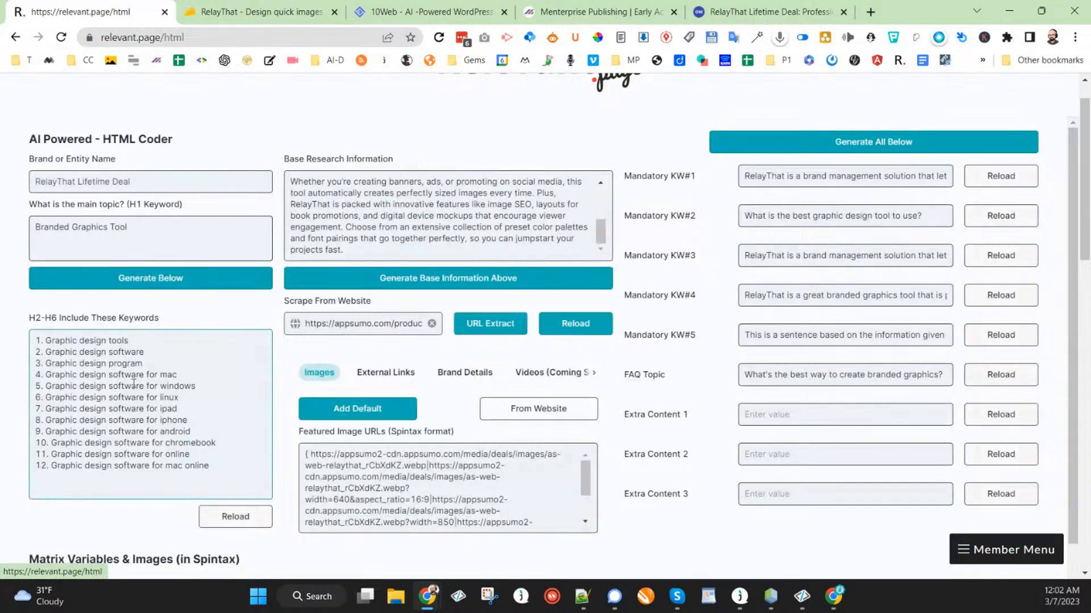
left_click(122, 280)
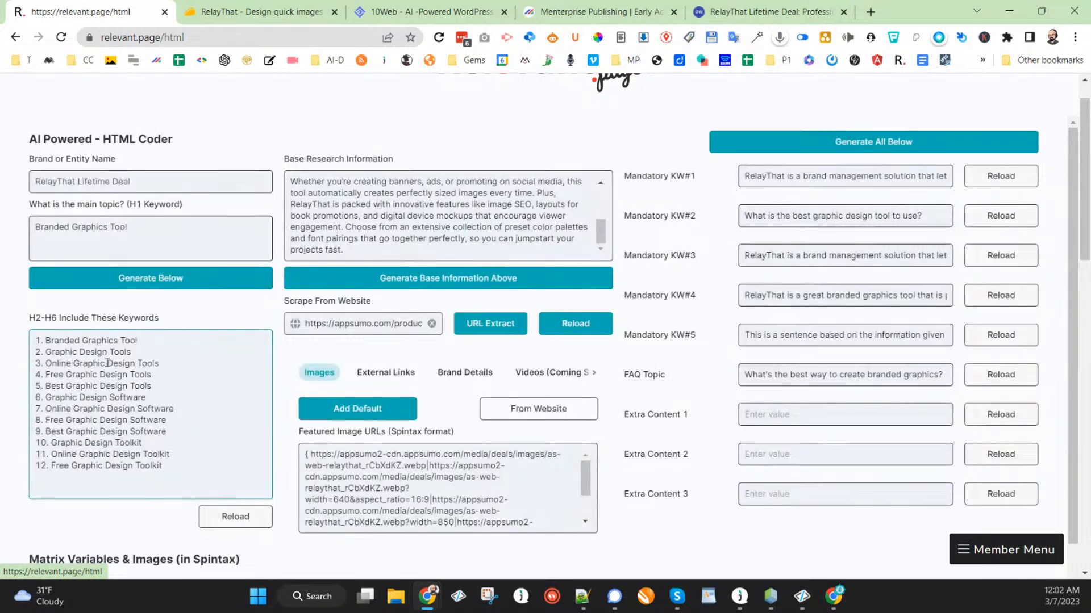
left_click(135, 283)
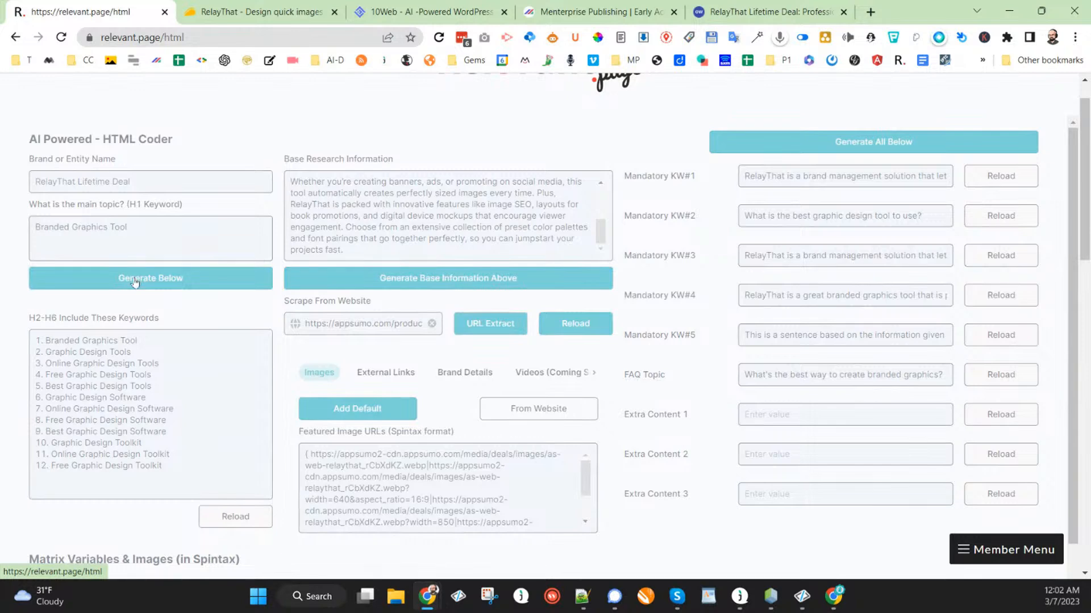
left_click(138, 279)
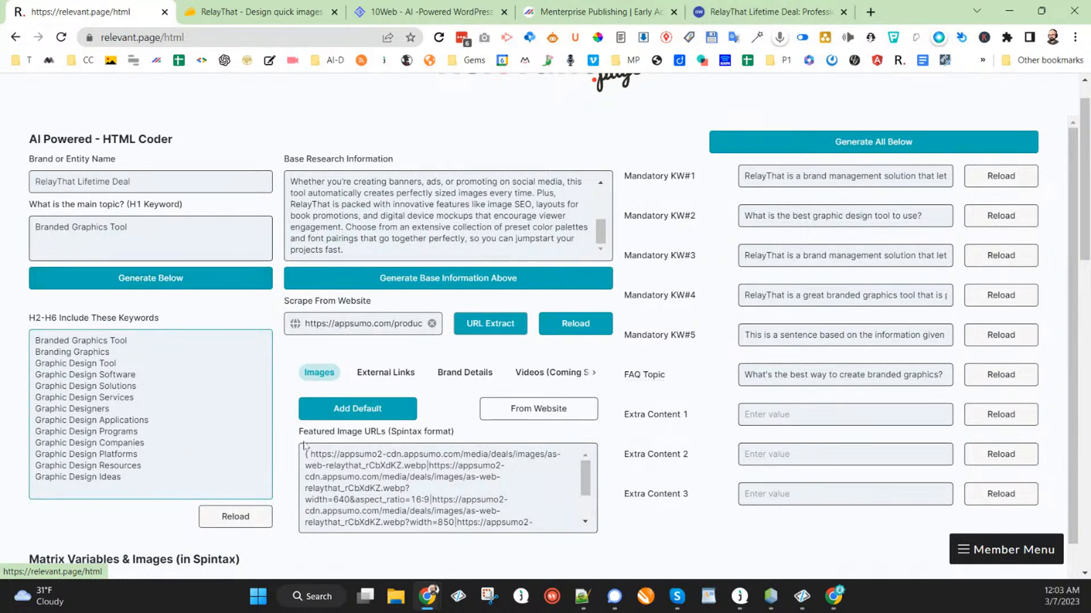
Regenerate all the mandatory keywords and the FAQ topic, and reload the base research information from the scraped AppSumo page.
left_click(795, 148)
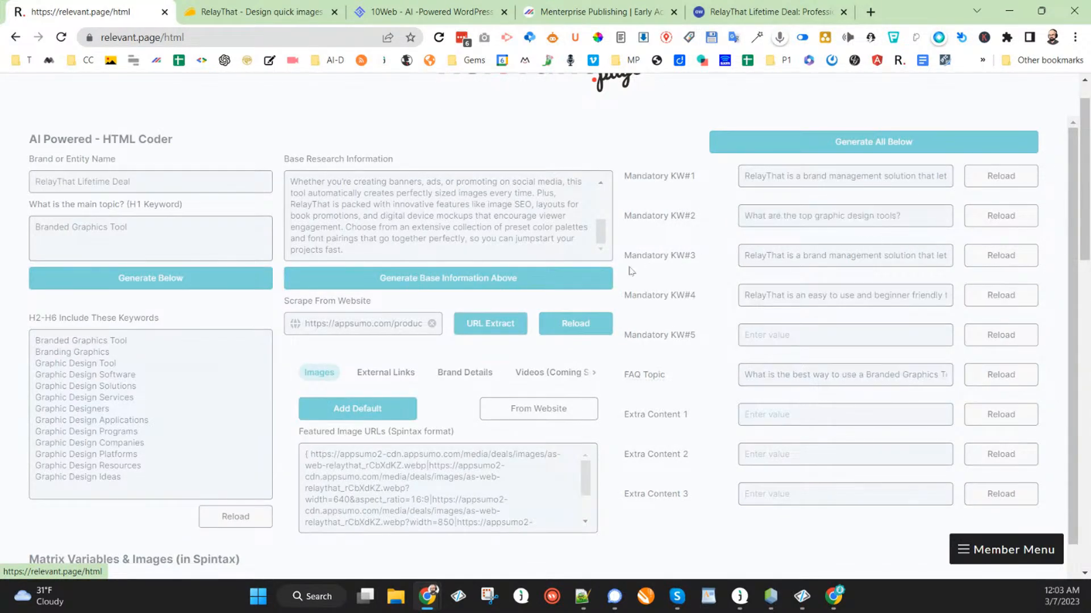
left_click(441, 283)
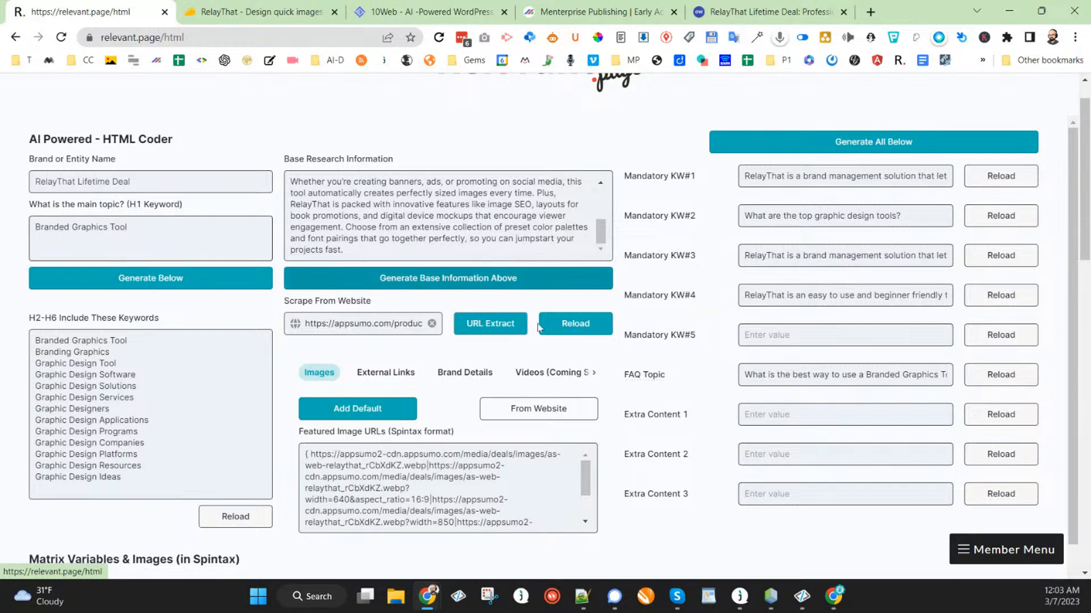
left_click(569, 326)
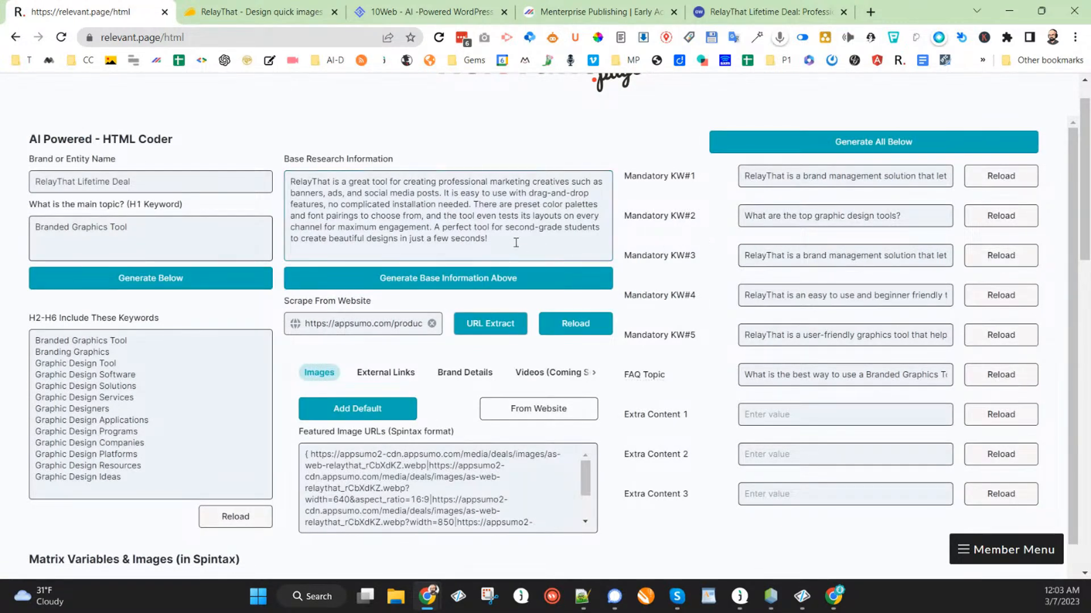
scroll(568, 233, "down", 1)
scroll(568, 233, "up", 1)
left_click(578, 326)
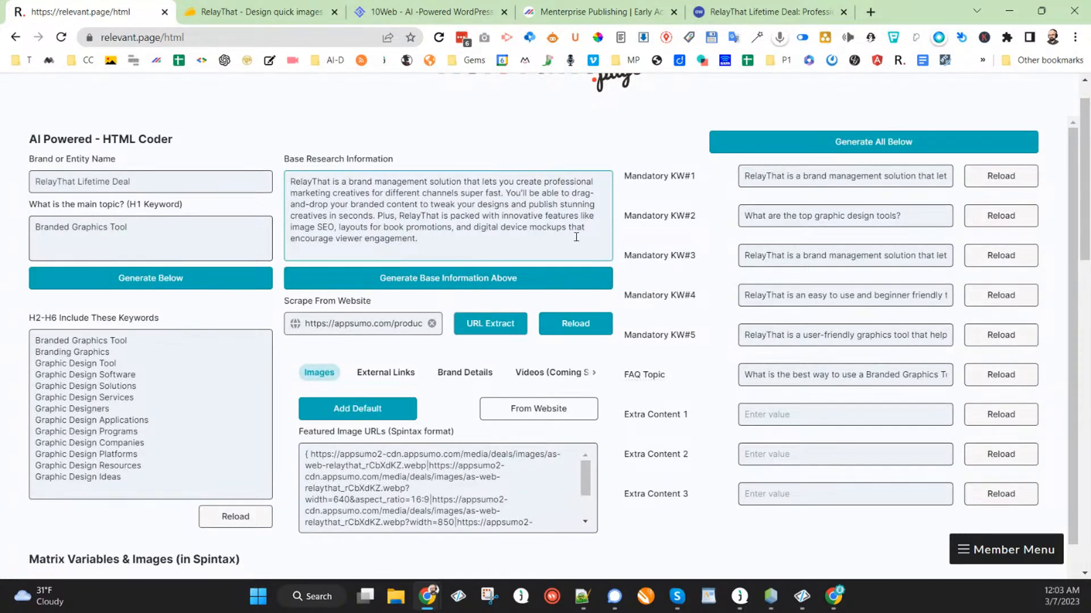
Regenerate all the mandatory keywords and the FAQ topic, and reload the empty Mandatory KW#4 separately.
scroll(568, 244, "up", 1)
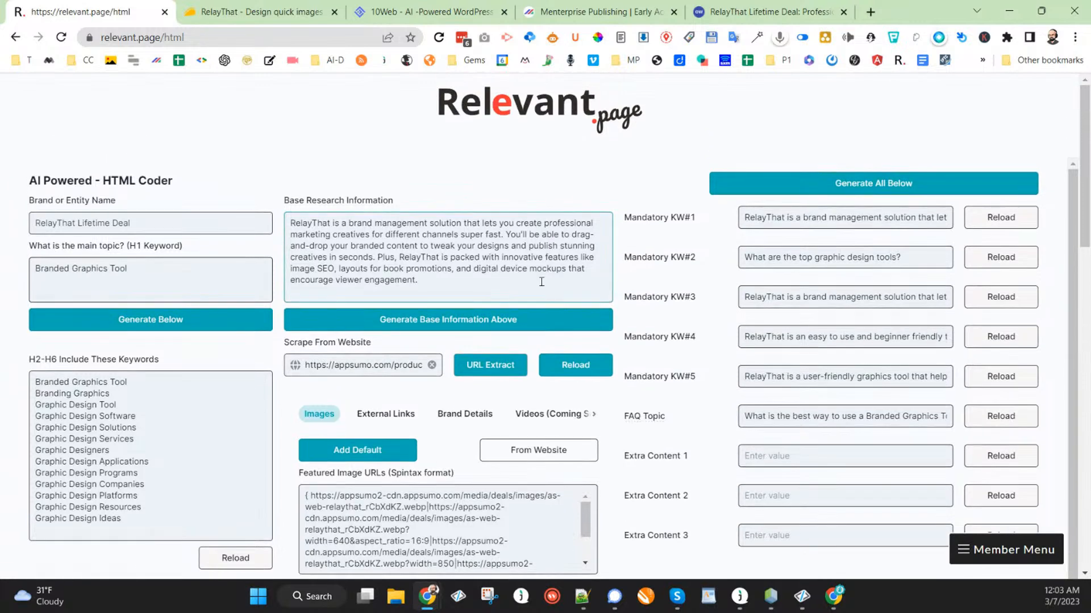
left_click(869, 187)
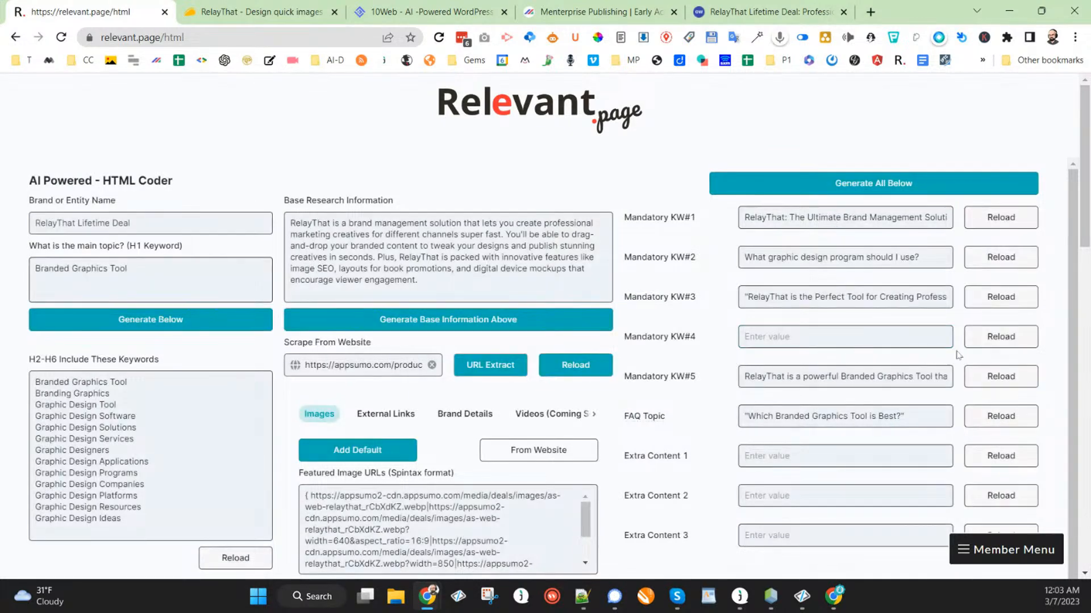
left_click(984, 345)
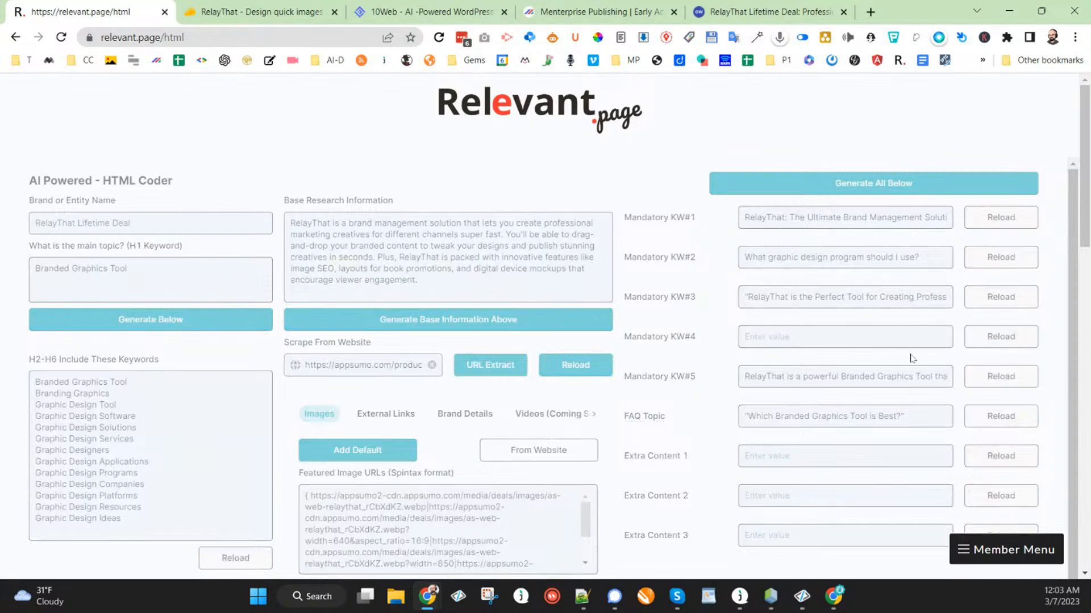
Remove the opening quotation mark from Mandatory KW#3 and reload the FAQ topic.
left_click(748, 297)
key("BackSpace")
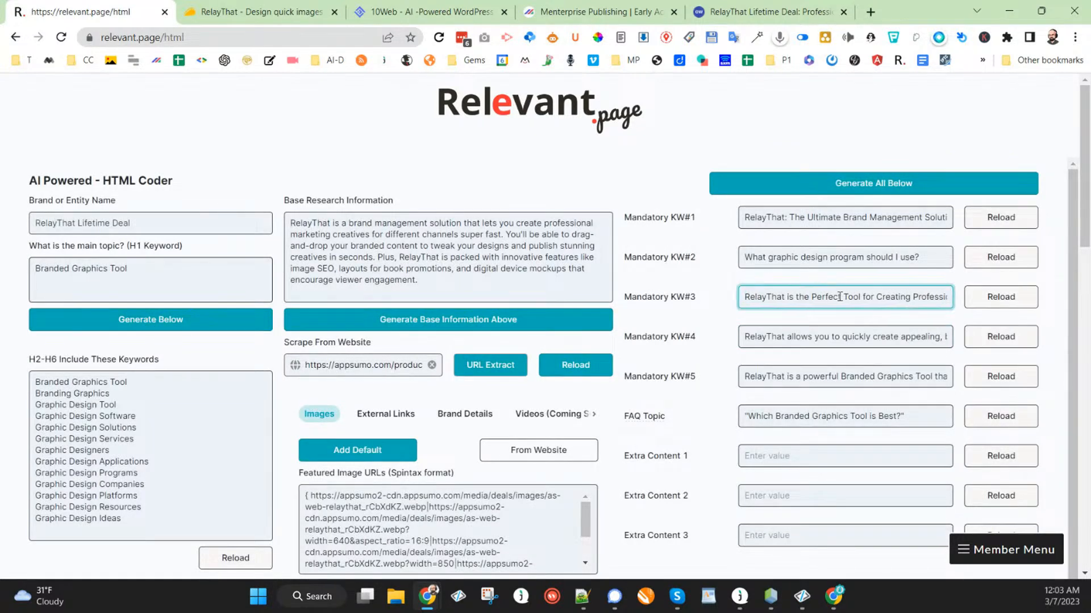
scroll(892, 340, "down", 1)
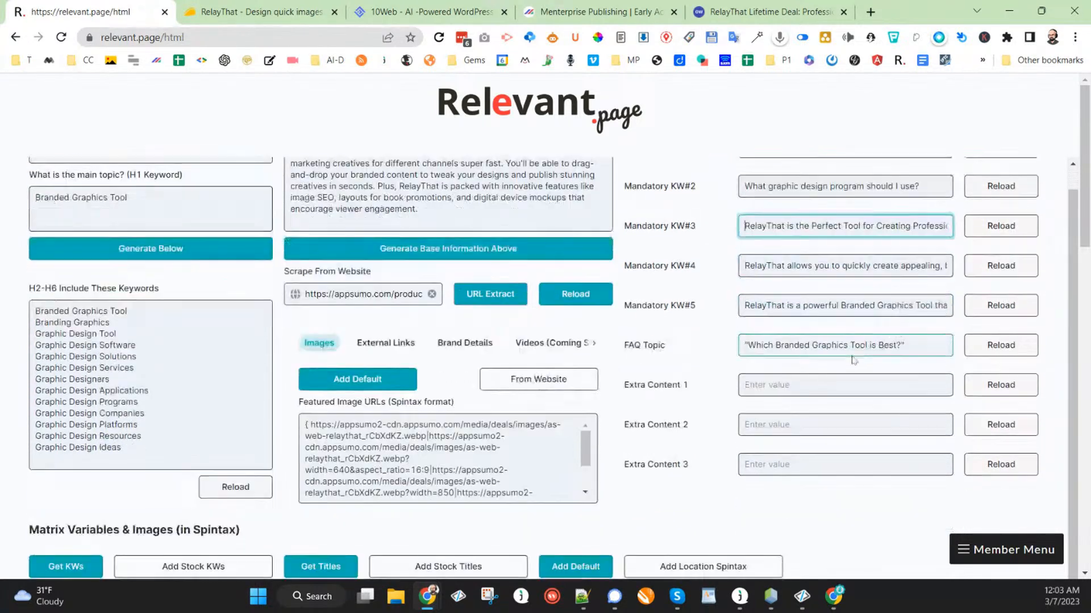
left_click(976, 346)
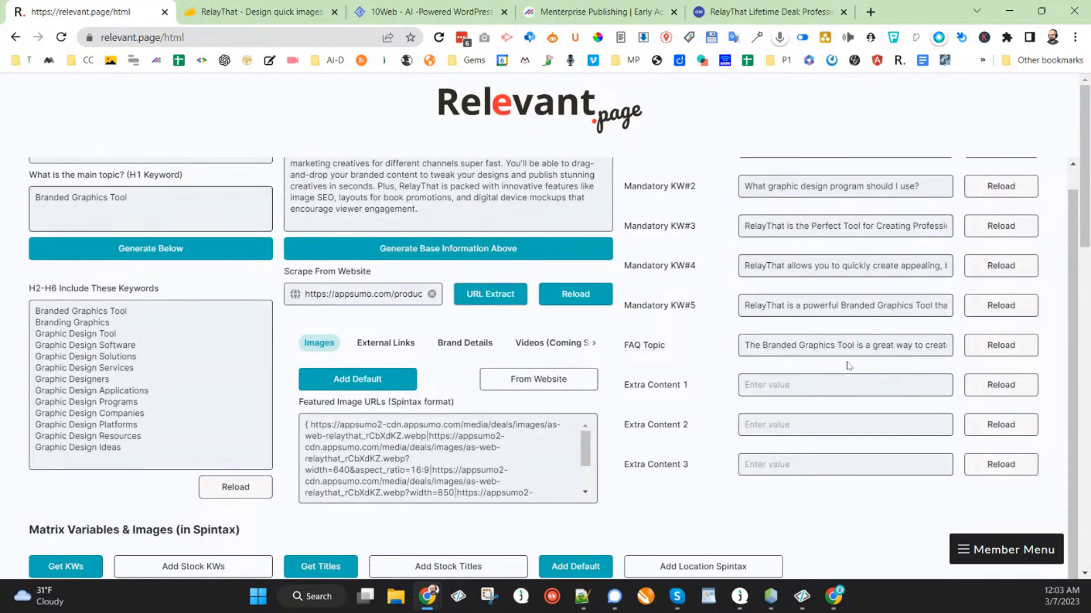
Regenerate the Matrix 2 spintax titles, repeating the request until the list is filled.
scroll(818, 372, "down", 4)
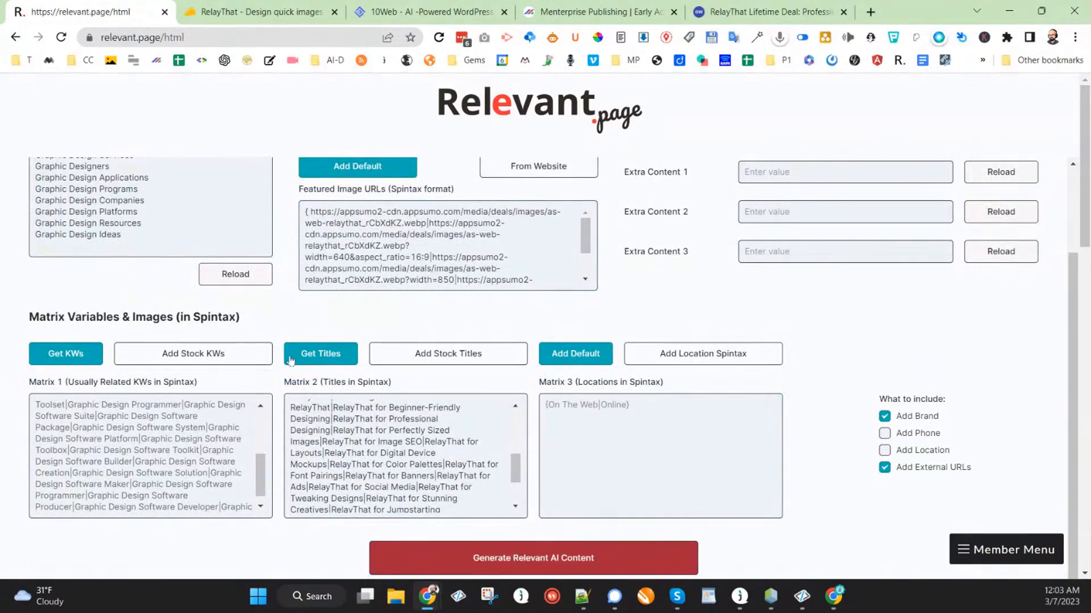
left_click(325, 355)
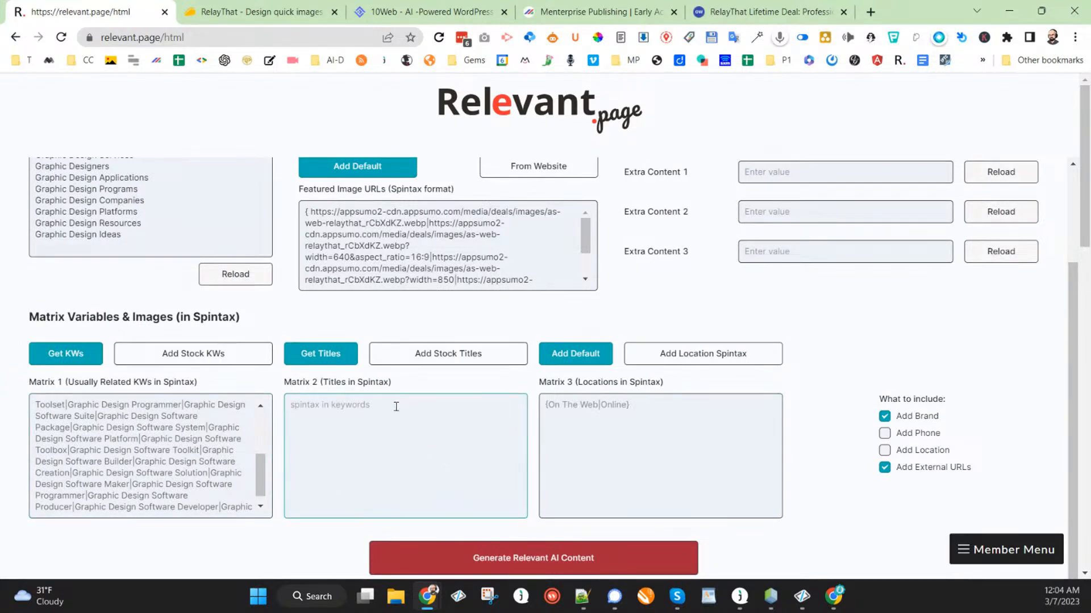
left_click(321, 356)
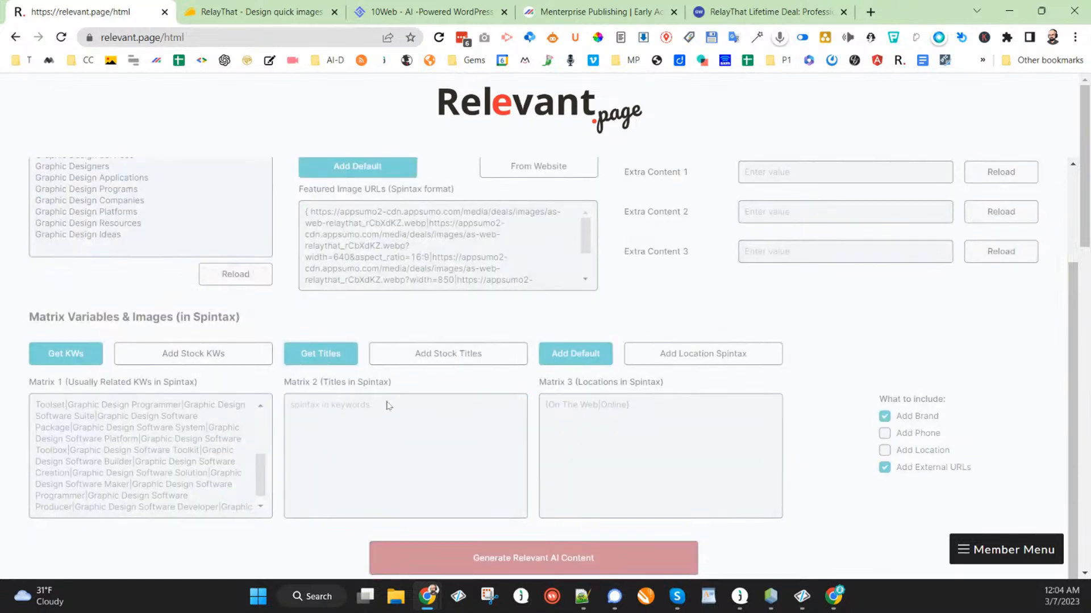
left_click(336, 354)
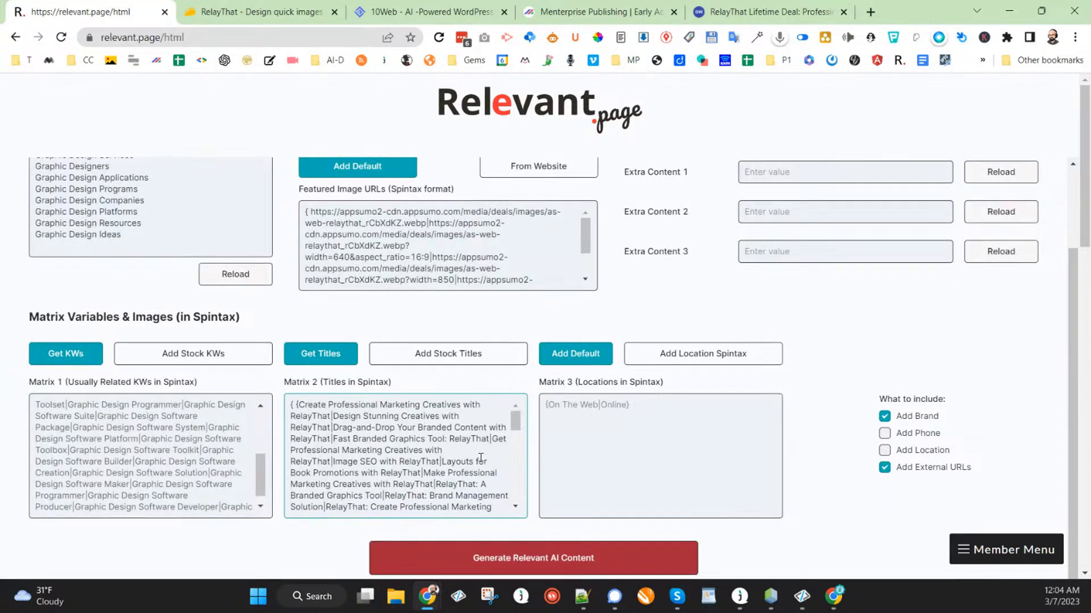
Check the new Matrix 2 titles through to the end of the list and generate the relevant AI content.
scroll(497, 444, "down", 5)
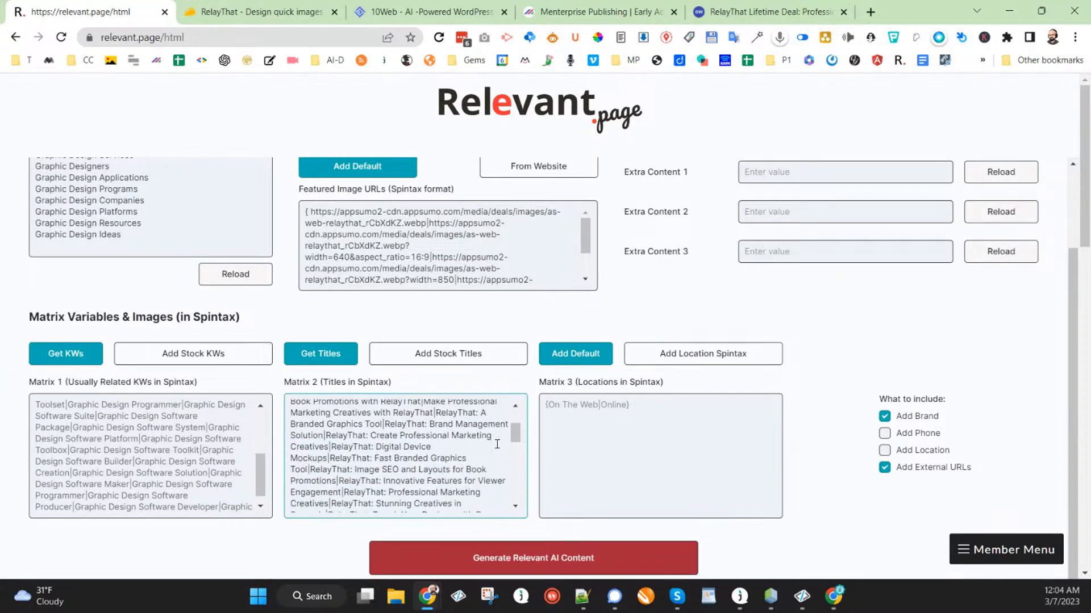
scroll(501, 449, "down", 5)
scroll(498, 461, "down", 1)
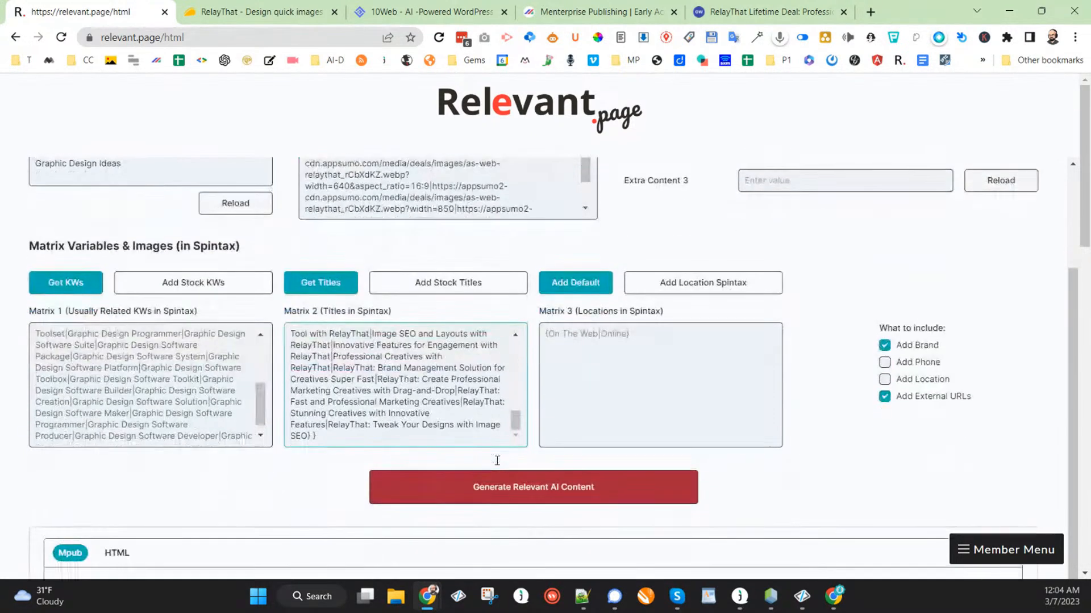
left_click(531, 492)
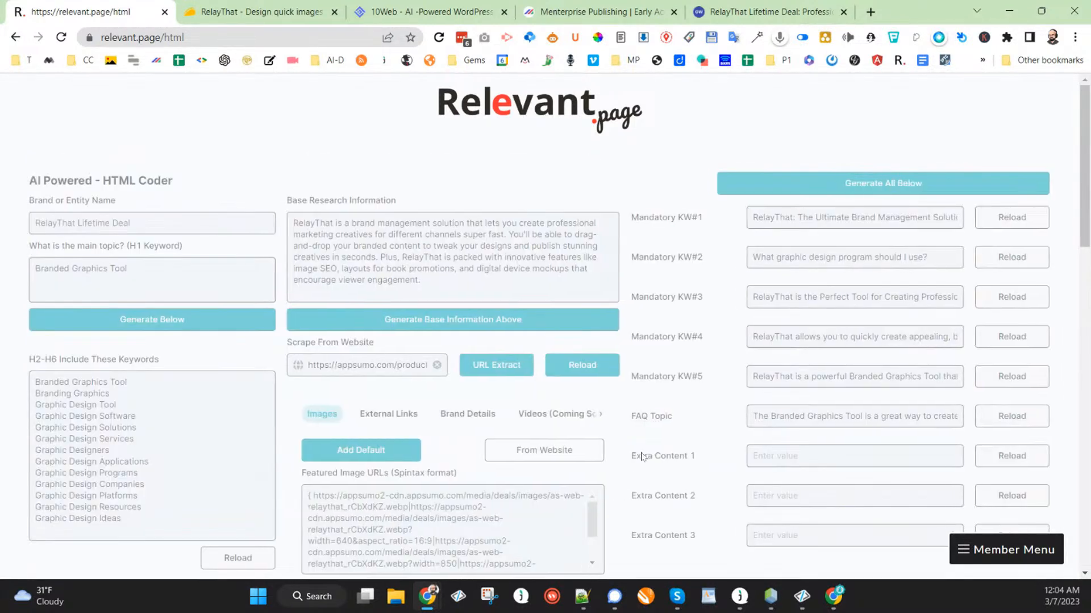
Examine the generated Mpub output from the brand, keyword and title variables through the links, images and first content sections.
scroll(639, 457, "down", 4)
scroll(614, 443, "down", 8)
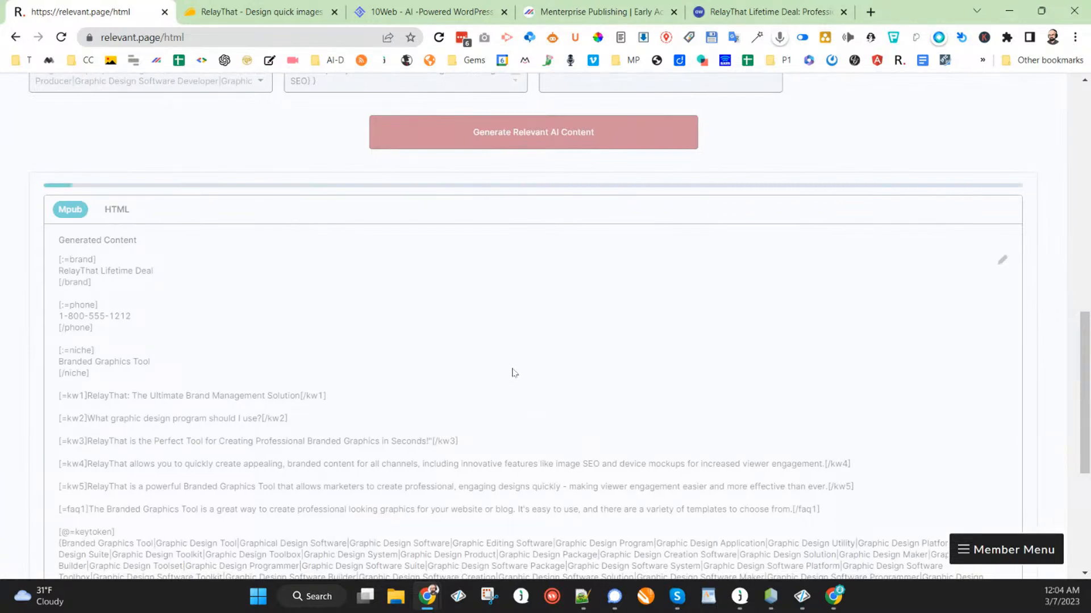
scroll(500, 375, "down", 2)
scroll(514, 373, "down", 10)
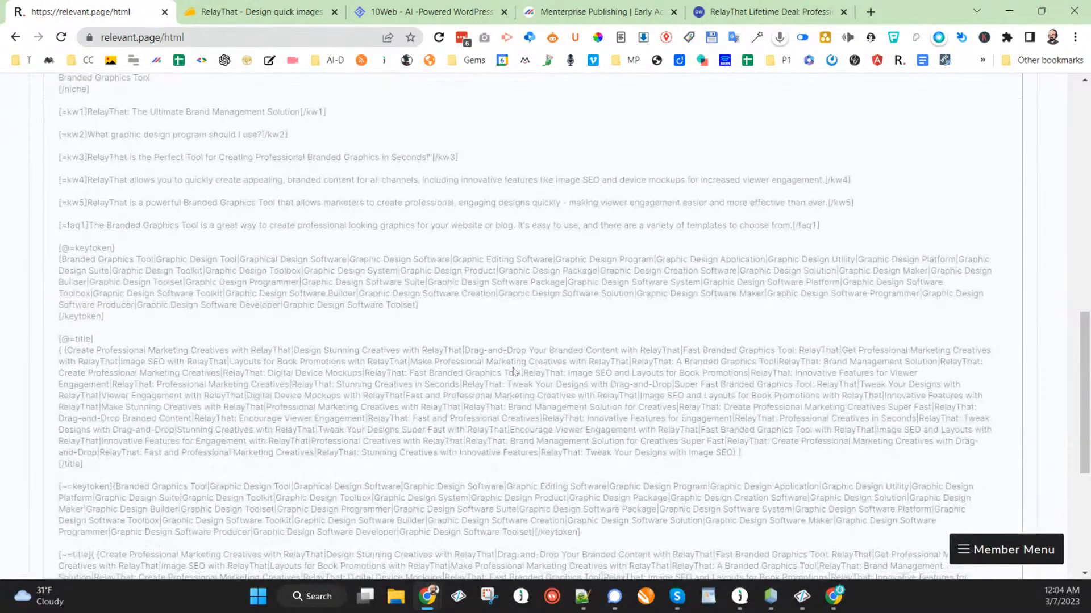
scroll(513, 372, "down", 5)
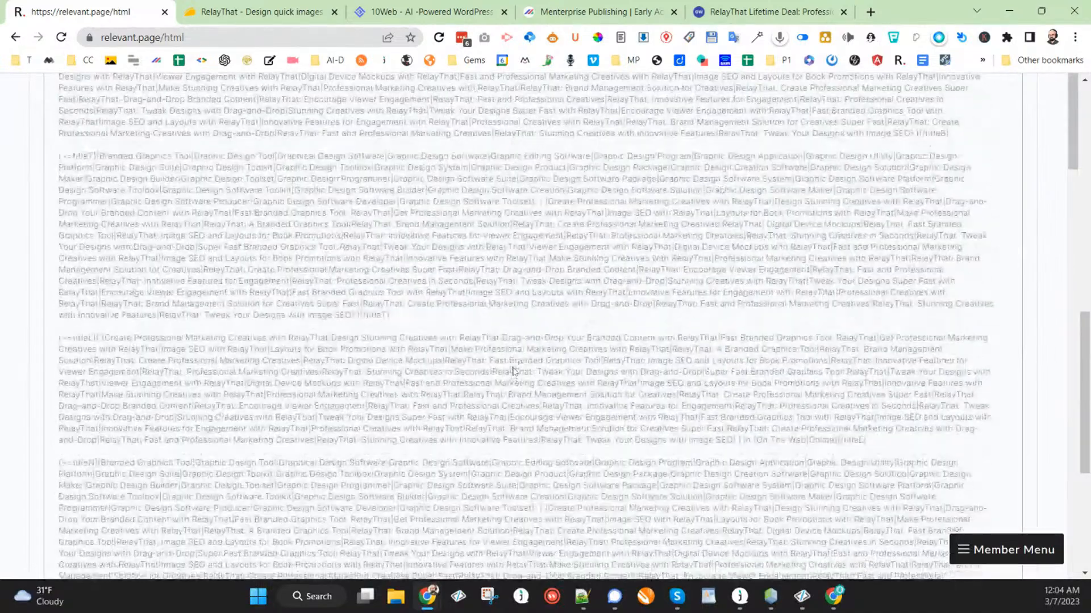
scroll(513, 372, "down", 8)
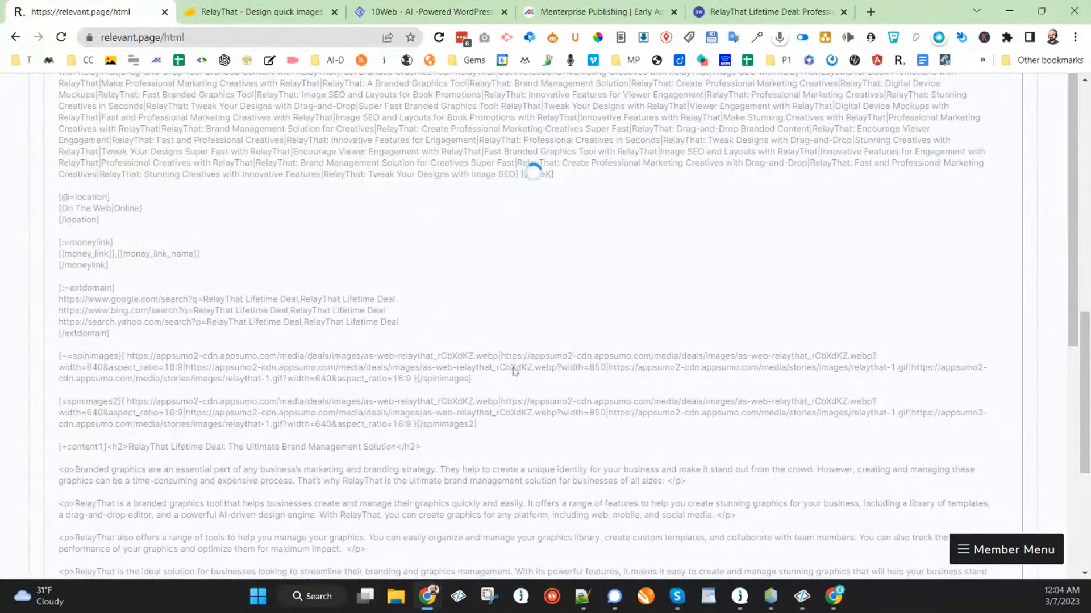
scroll(513, 371, "down", 3)
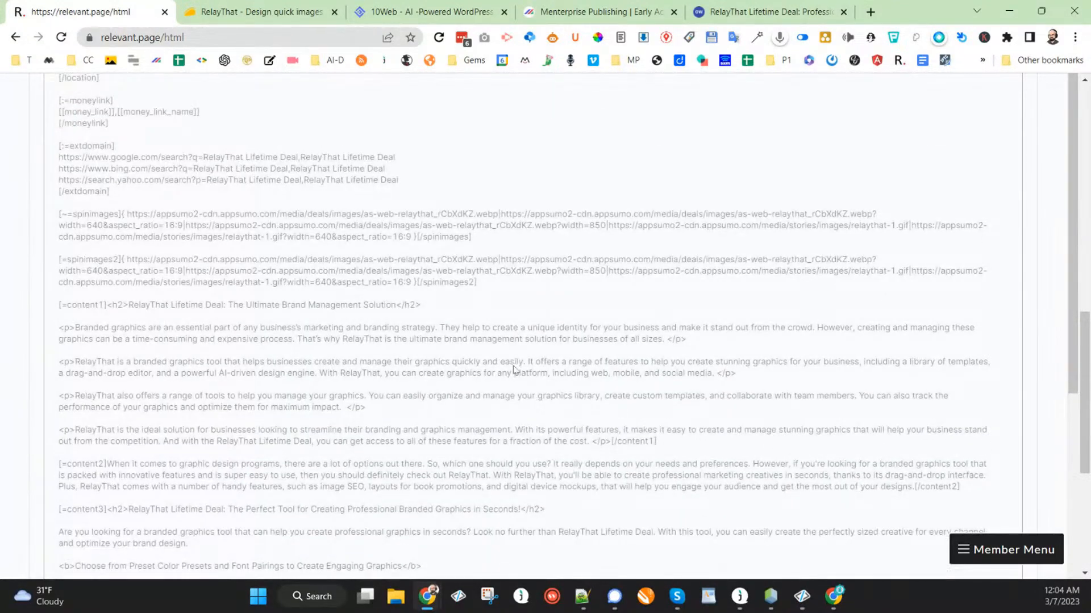
scroll(513, 369, "down", 3)
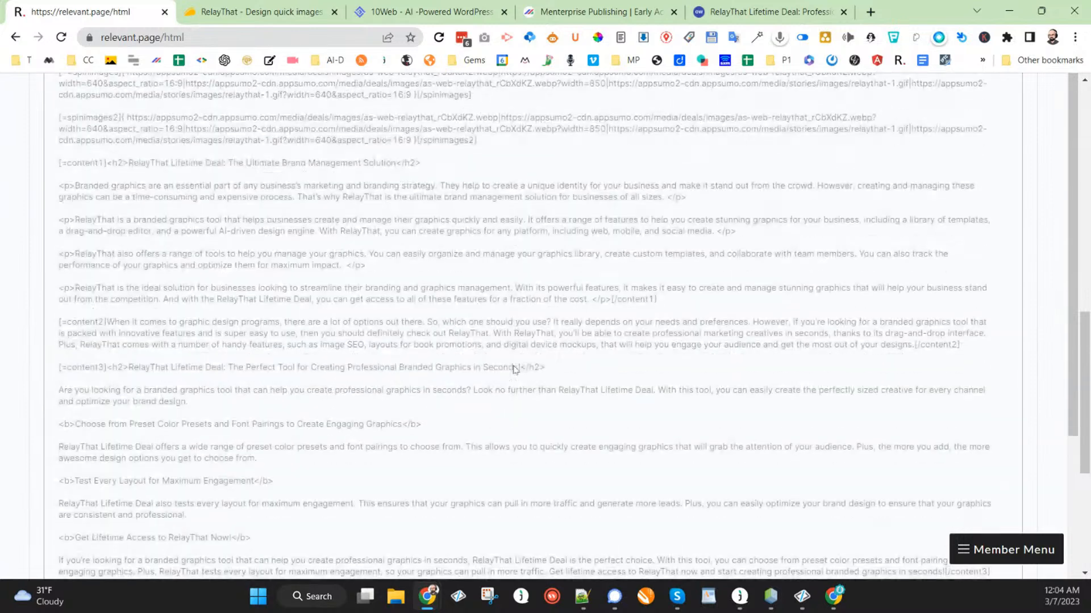
scroll(514, 369, "down", 1)
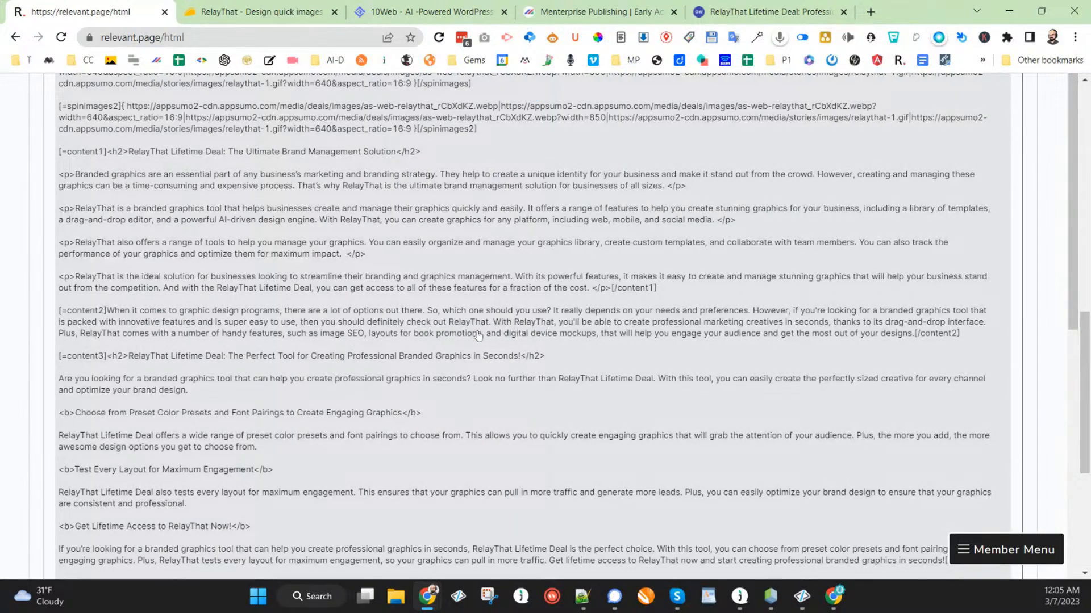
Read the remaining generated content and extra sections, and recheck the headings and formatting of content1 to content3.
scroll(421, 341, "down", 4)
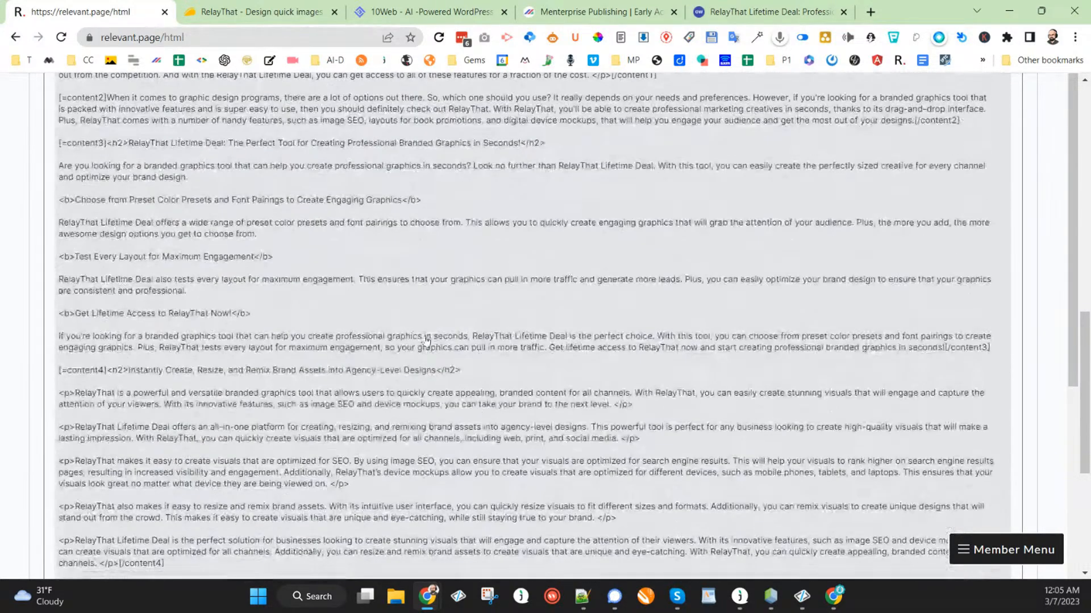
scroll(375, 358, "down", 6)
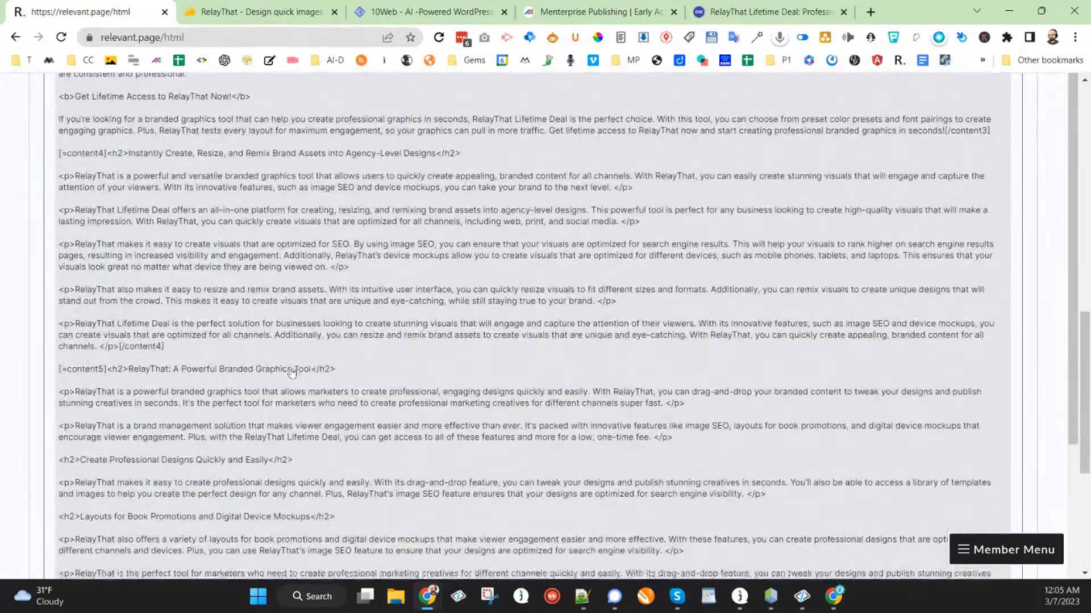
scroll(293, 370, "down", 3)
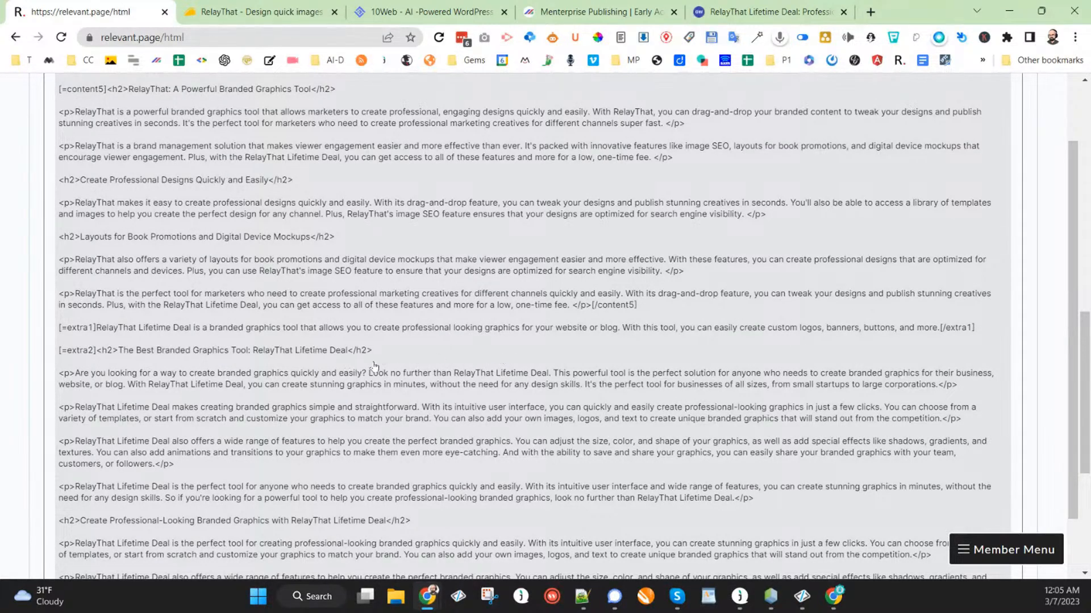
scroll(353, 396, "down", 2)
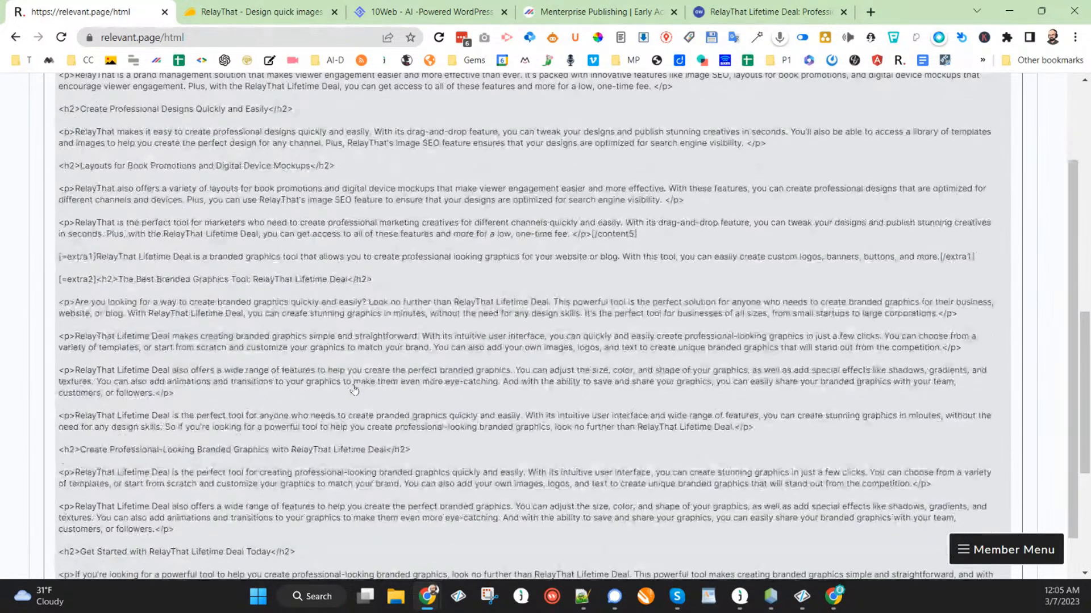
scroll(354, 389, "down", 3)
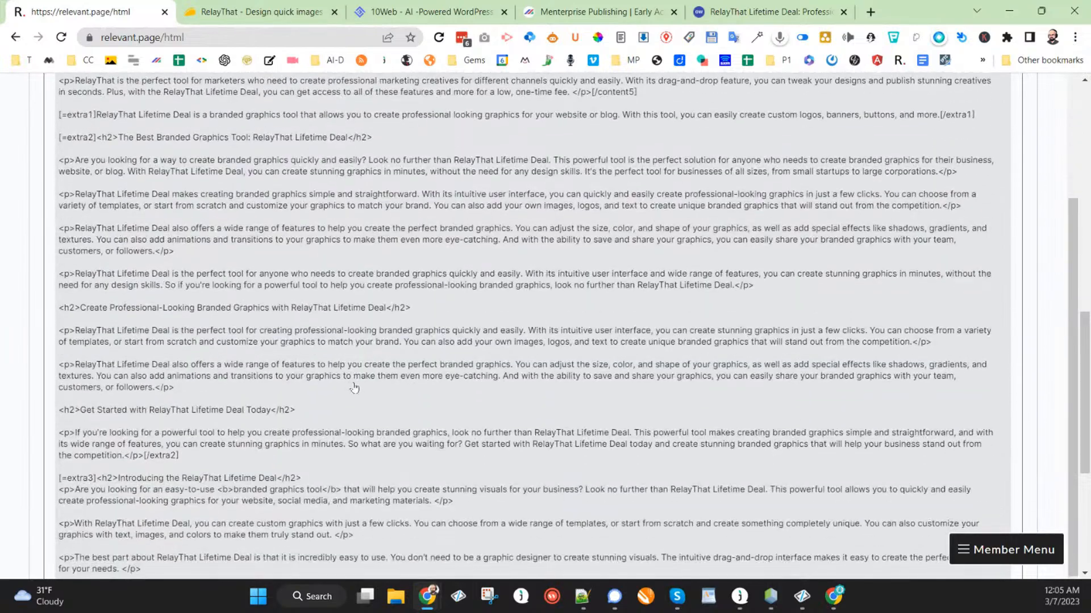
scroll(354, 388, "down", 8)
scroll(344, 402, "down", 4)
scroll(342, 391, "up", 12)
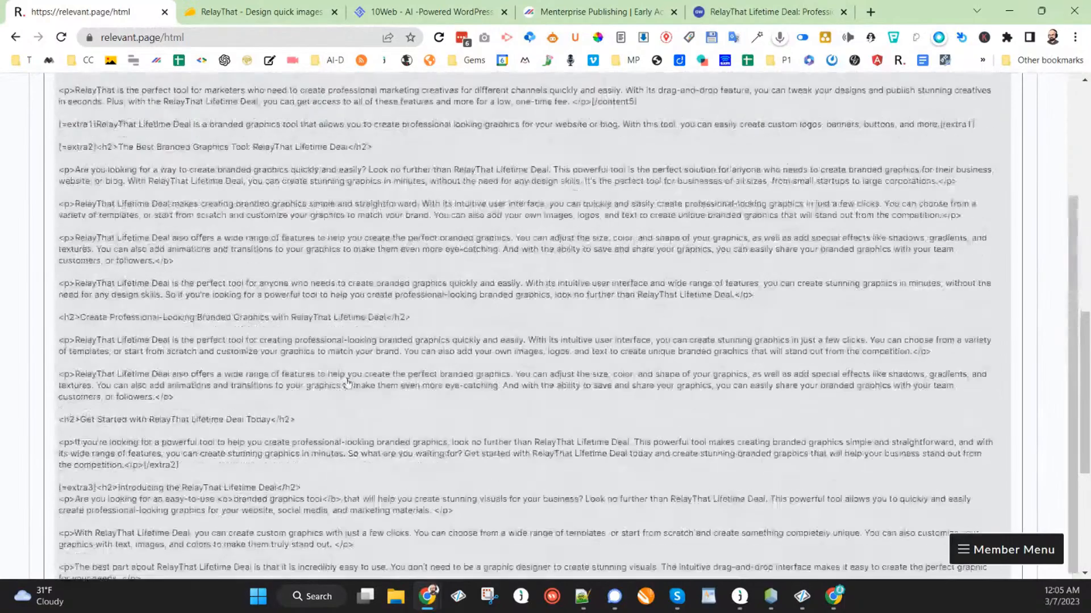
scroll(346, 386, "up", 8)
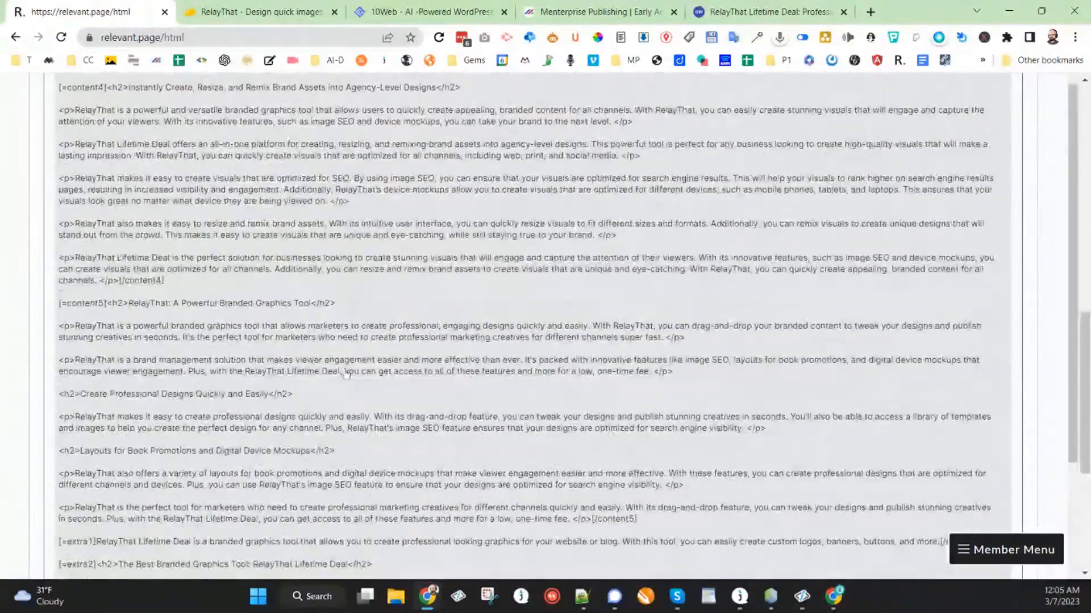
scroll(346, 374, "up", 6)
scroll(346, 374, "up", 5)
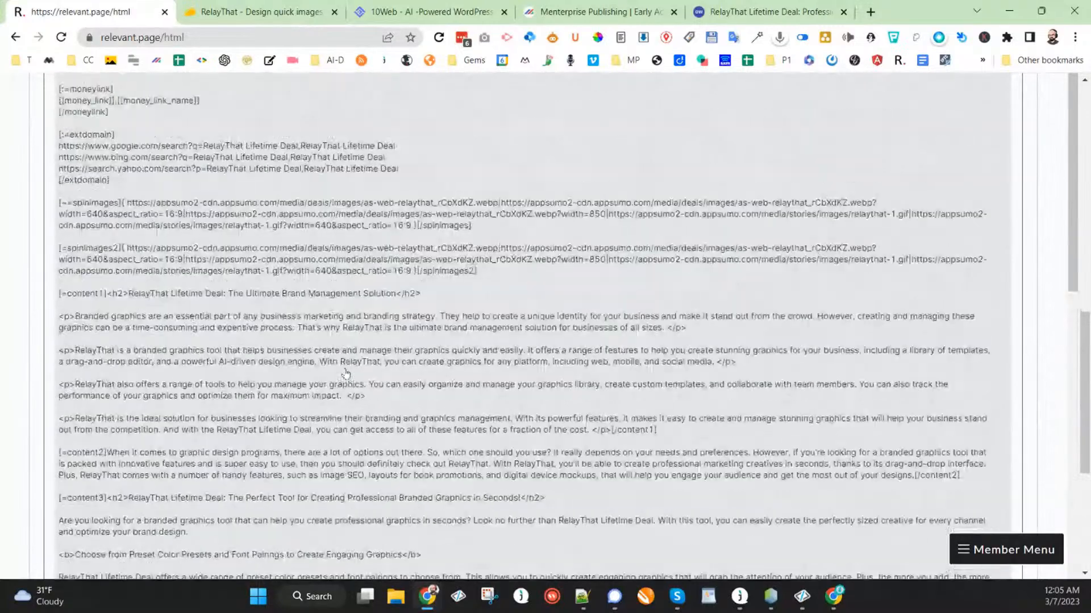
scroll(345, 374, "down", 3)
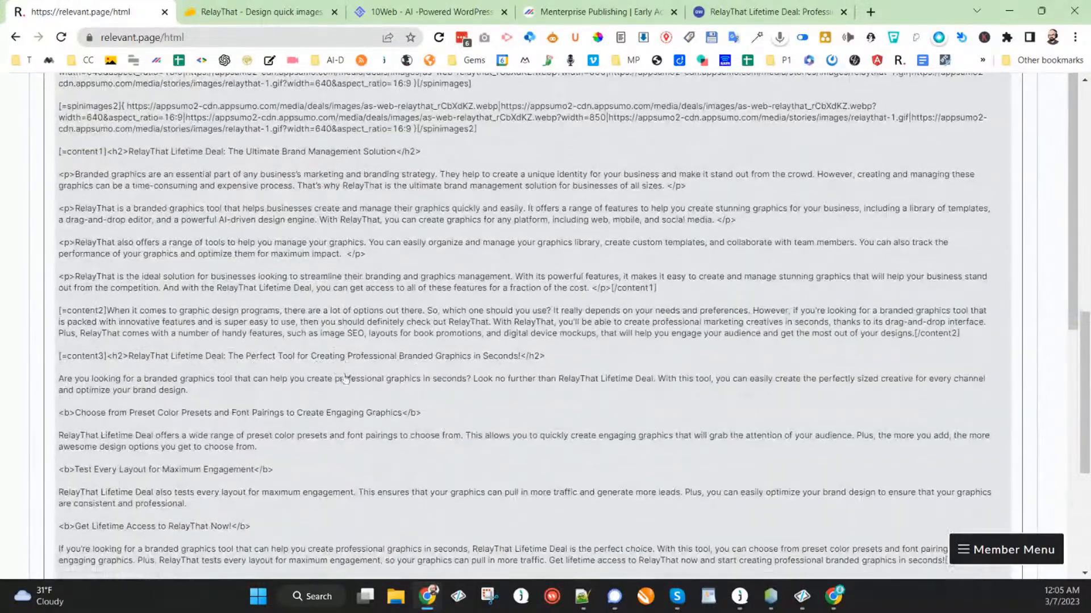
scroll(343, 378, "down", 1)
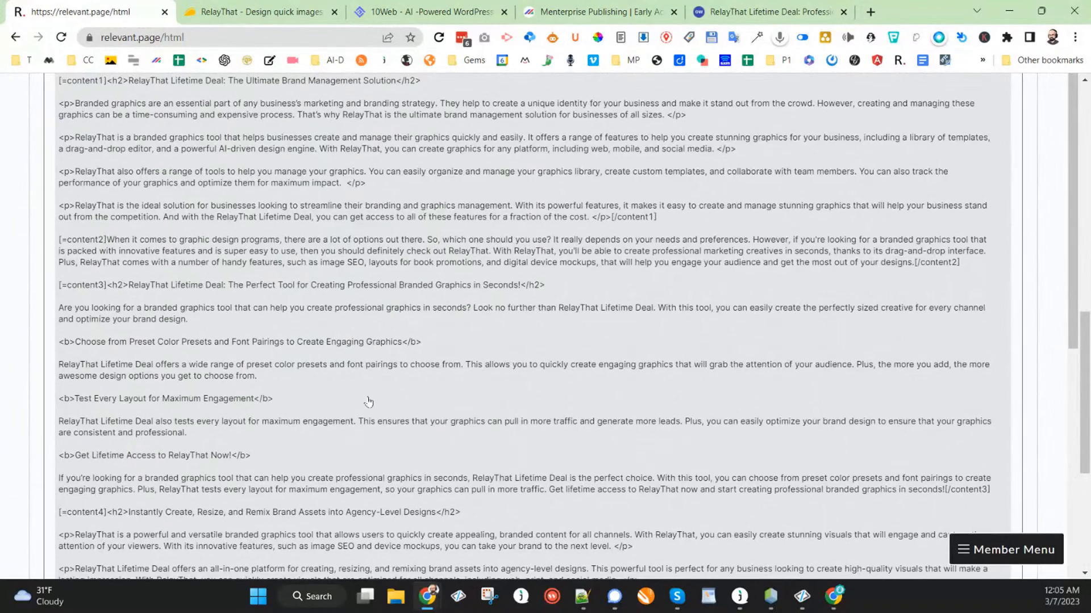
Rebuild the content2 section of the generated output and go back up through the content to check it.
scroll(371, 401, "down", 15)
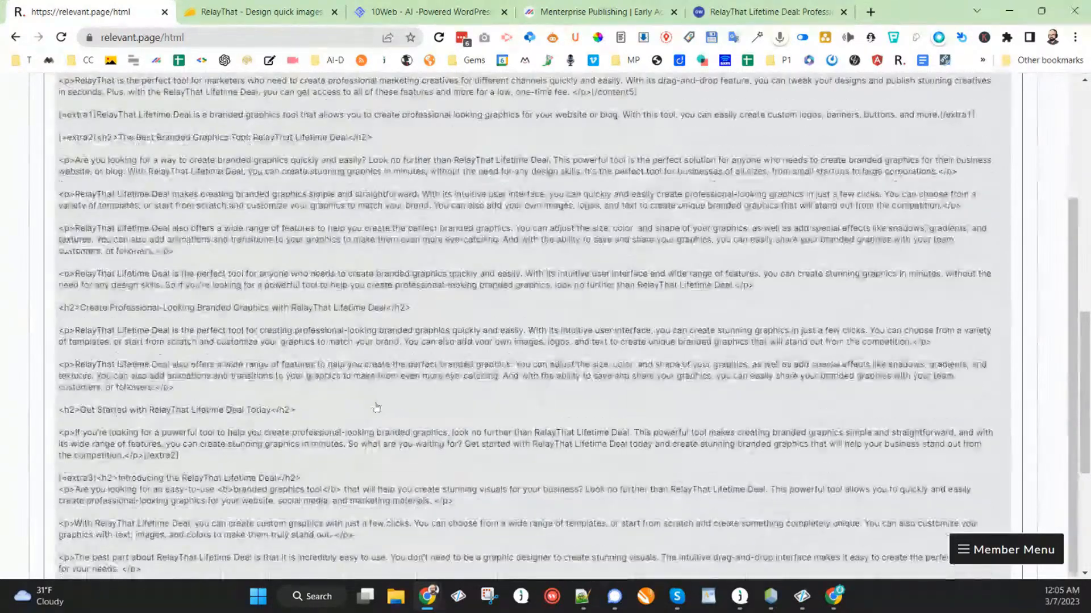
scroll(375, 408, "down", 10)
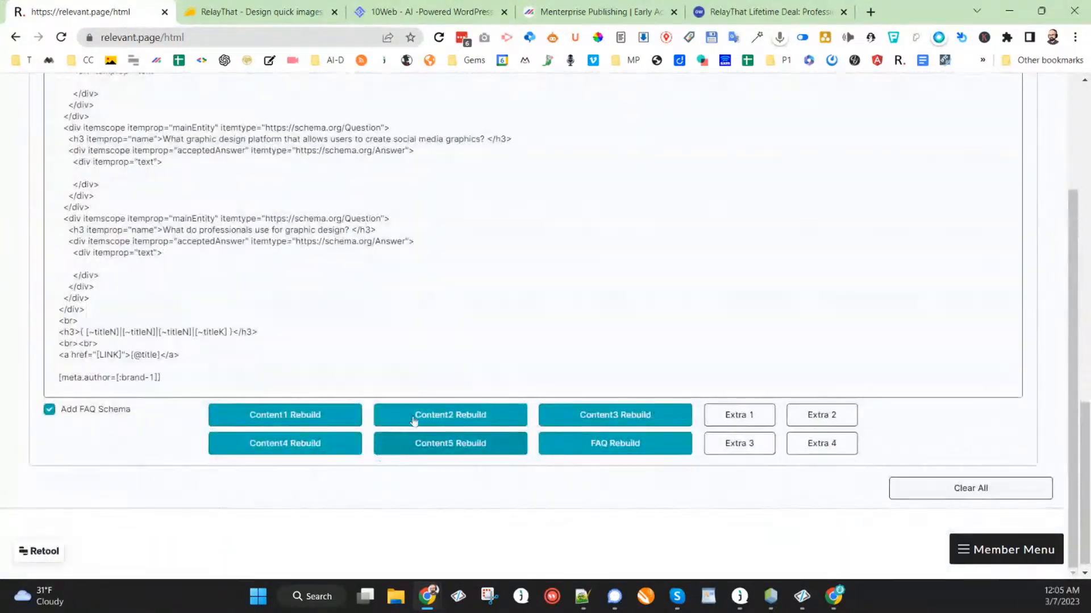
left_click(435, 414)
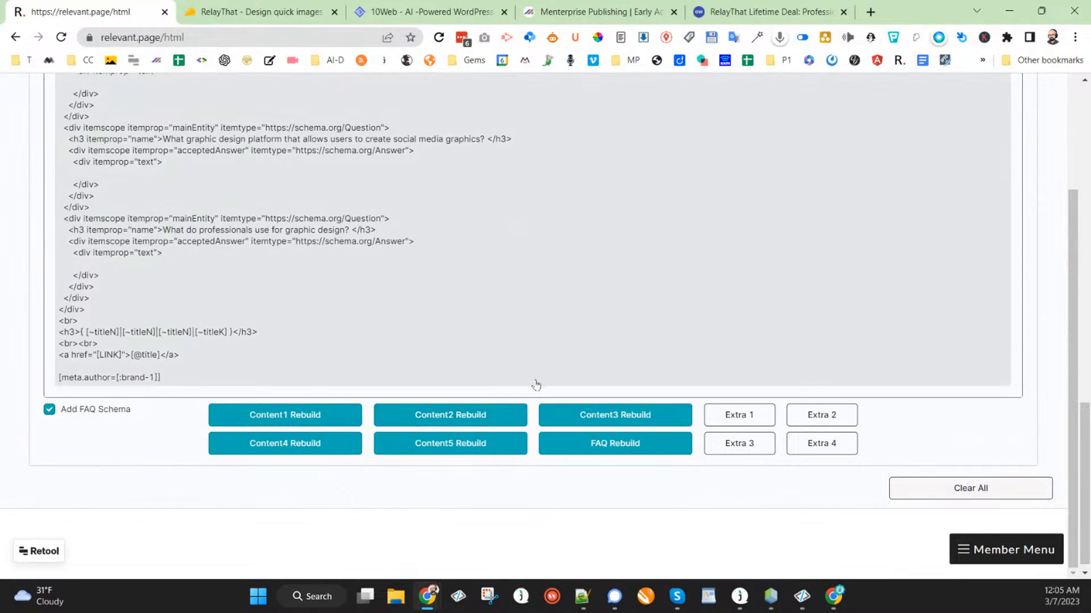
scroll(536, 385, "up", 10)
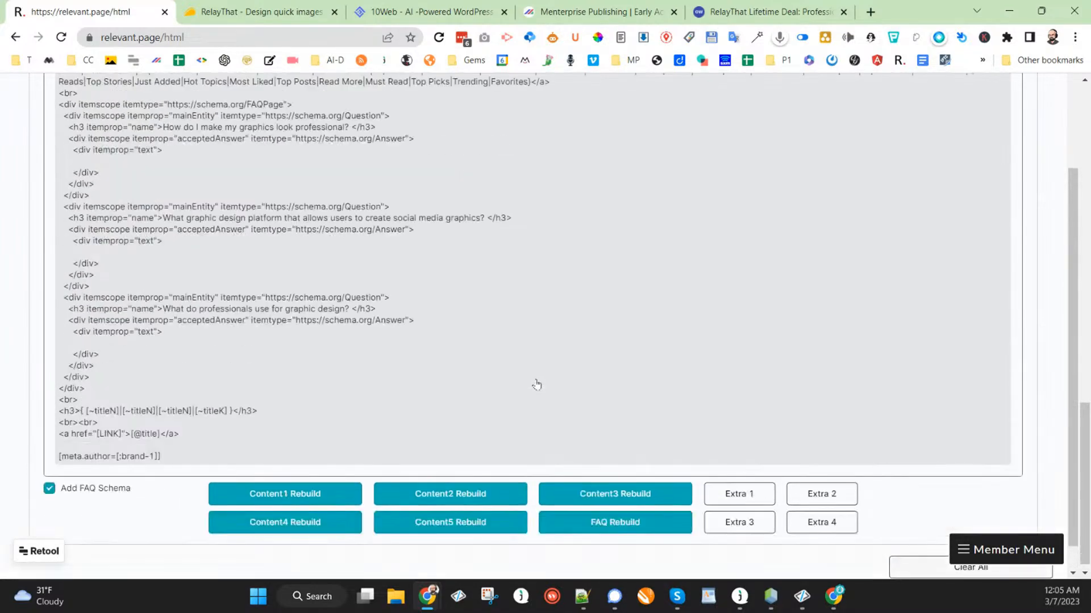
scroll(536, 389, "up", 10)
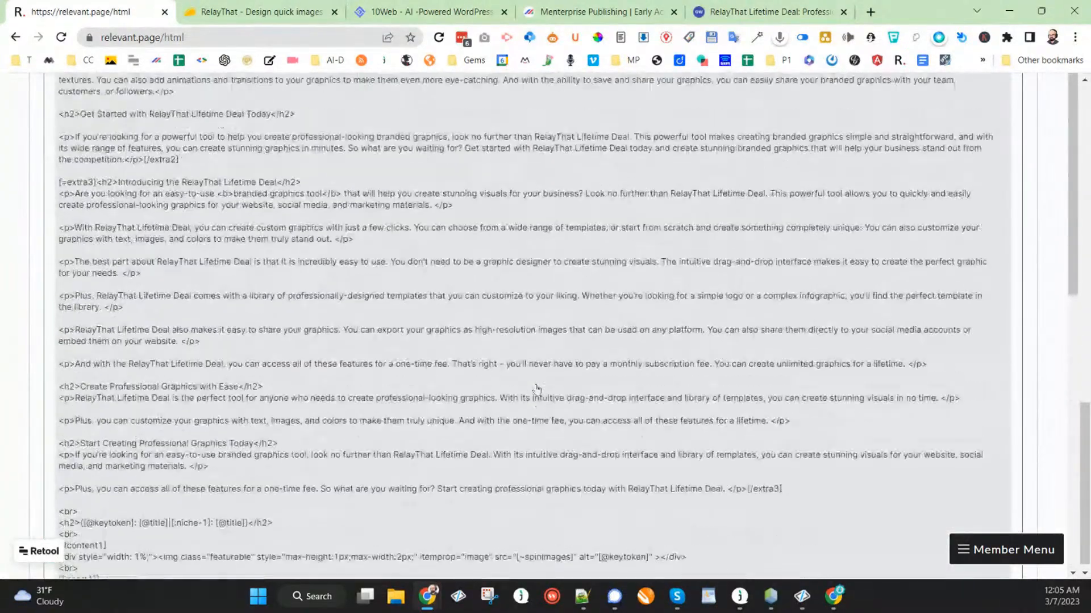
Check the rebuilt content2 section in the generated output and copy the complete Mpub content.
scroll(536, 388, "up", 10)
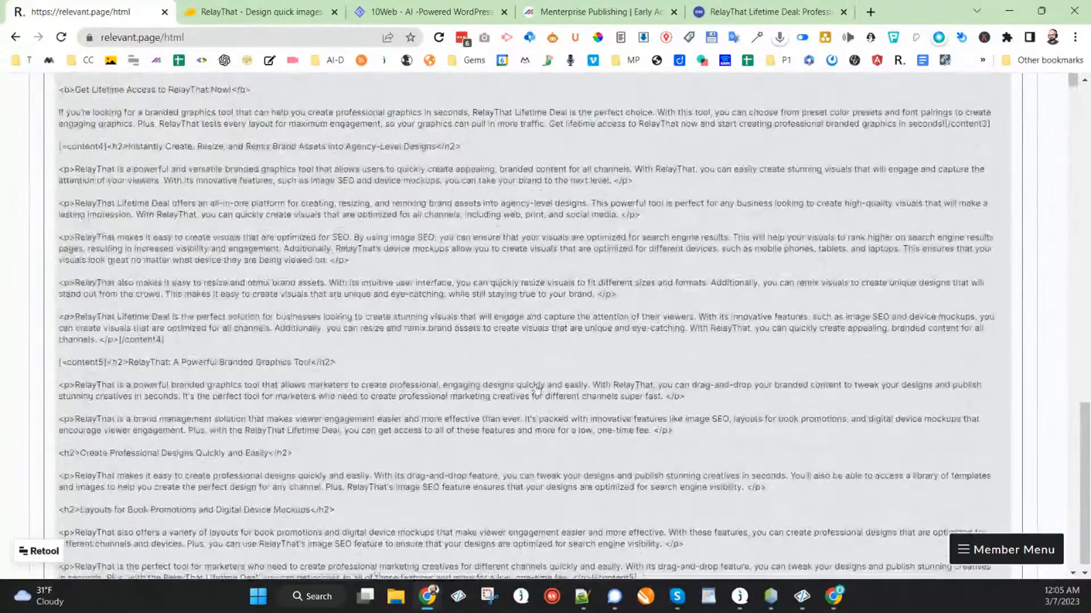
scroll(519, 387, "up", 10)
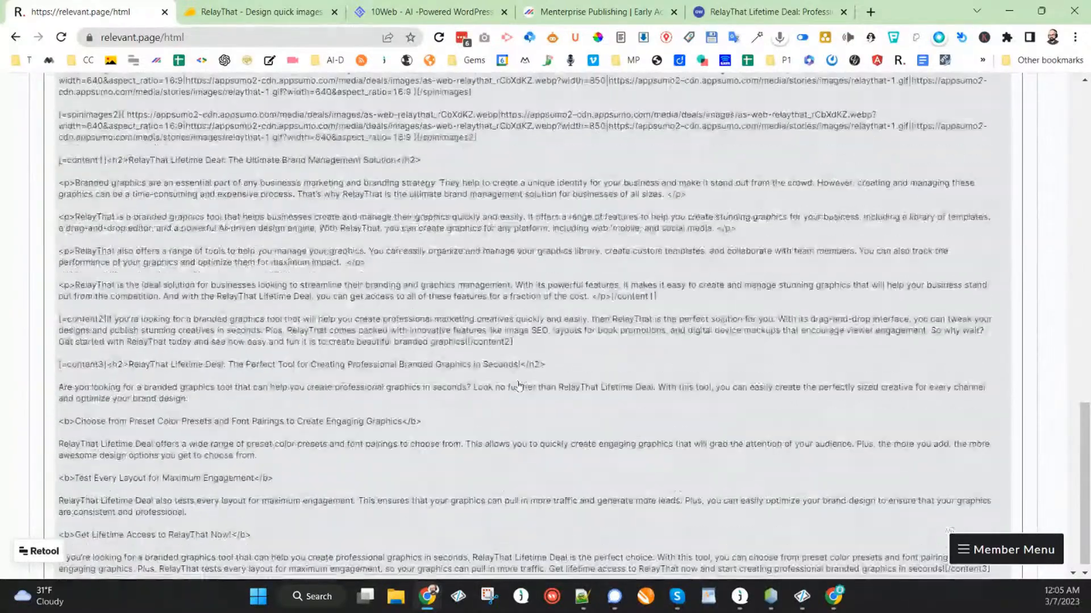
scroll(518, 386, "down", 1)
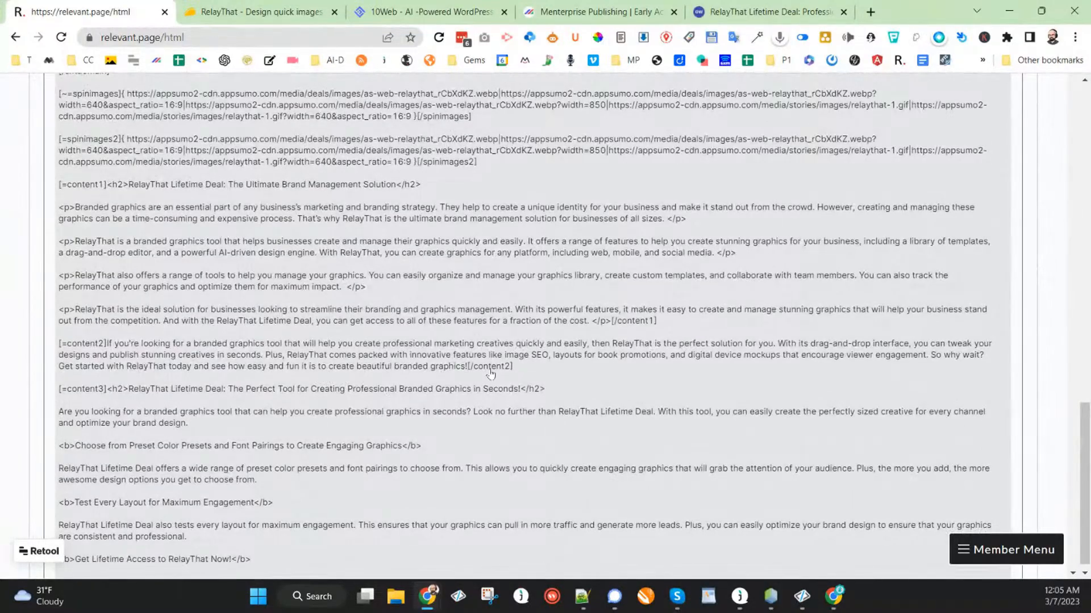
scroll(566, 397, "down", 7)
scroll(566, 404, "down", 20)
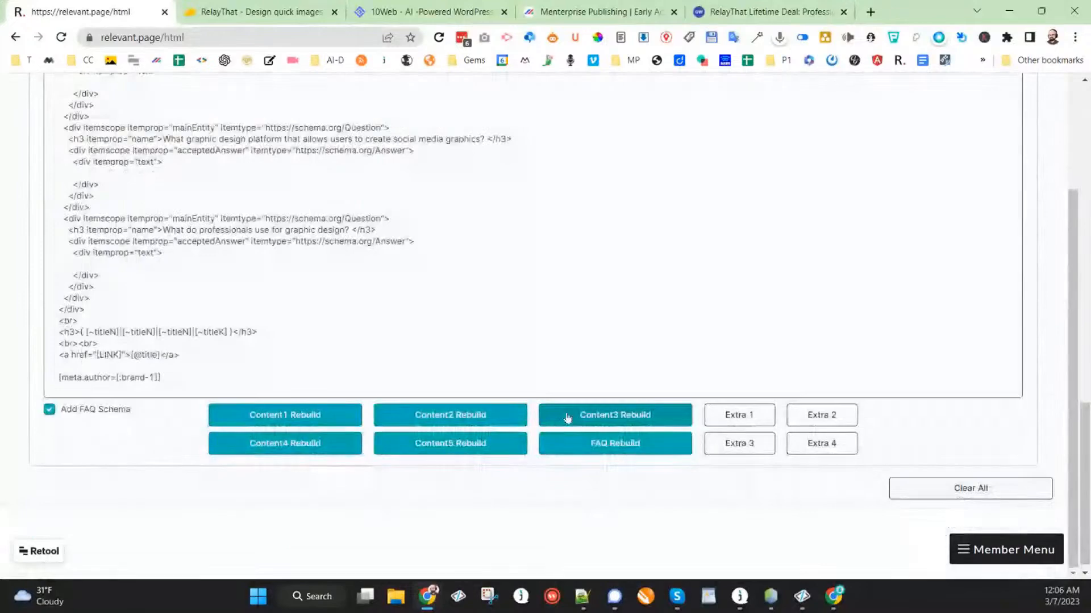
left_click(566, 418)
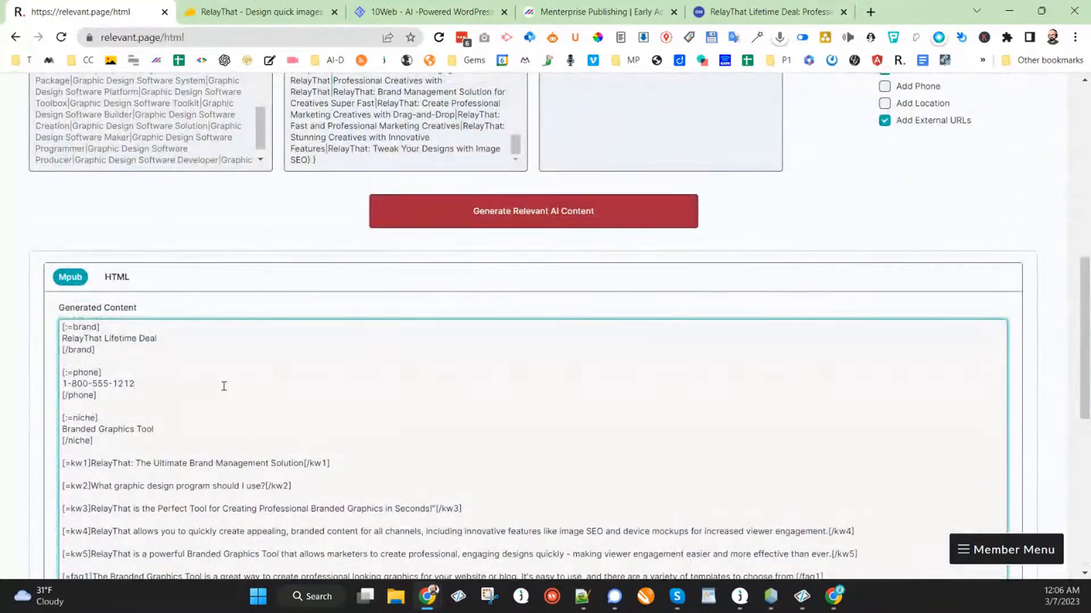
key("ctrl+a")
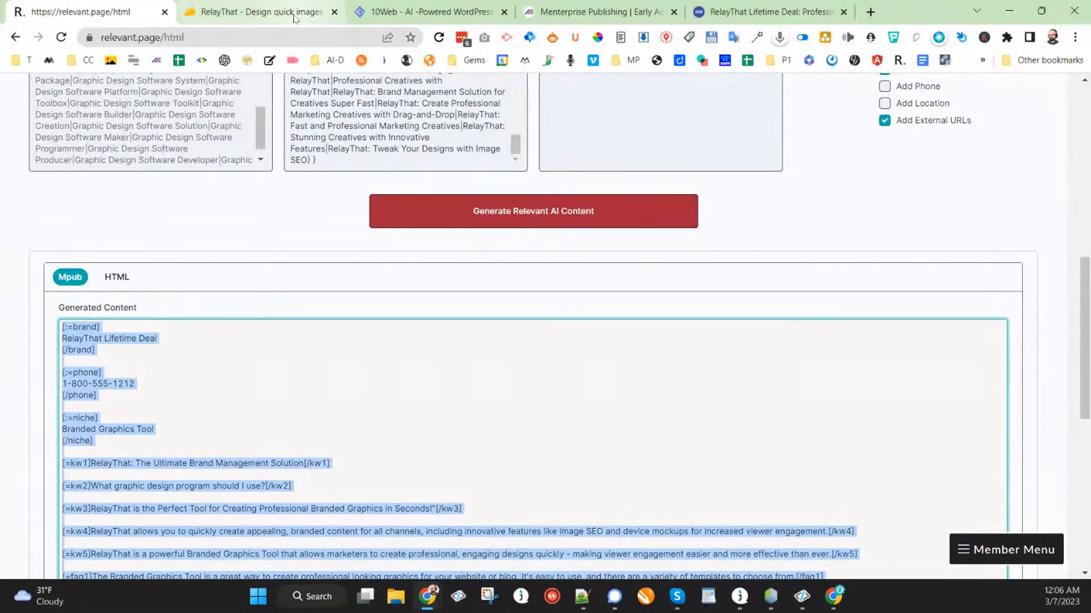
Switch to Menterprise Publishing and rename the newest 21-node campaign as Appsumo - RelayThat 1.
left_click(608, 12)
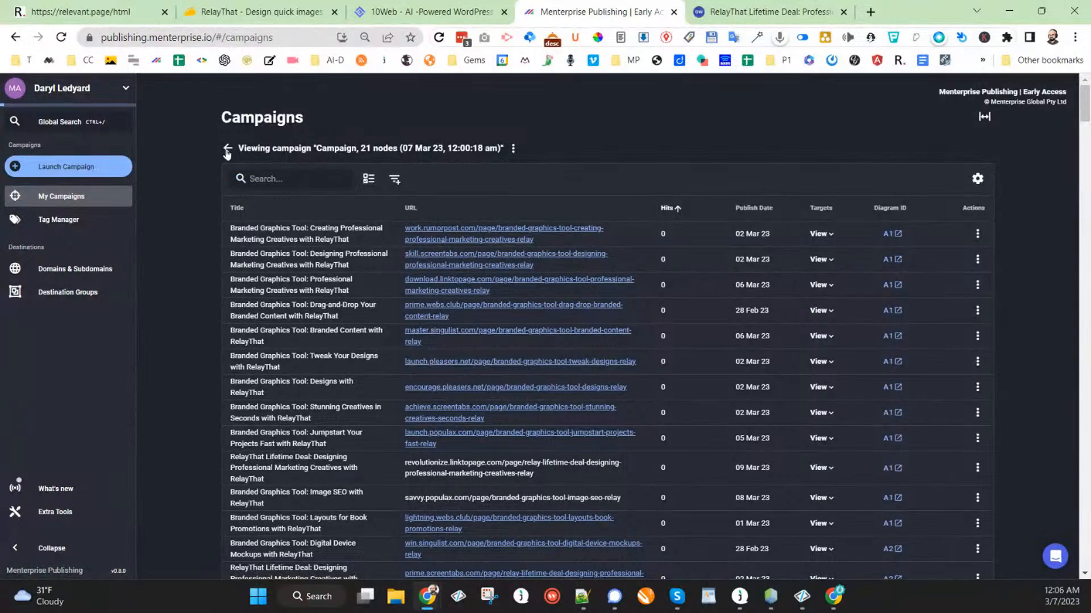
left_click(977, 234)
left_click(950, 247)
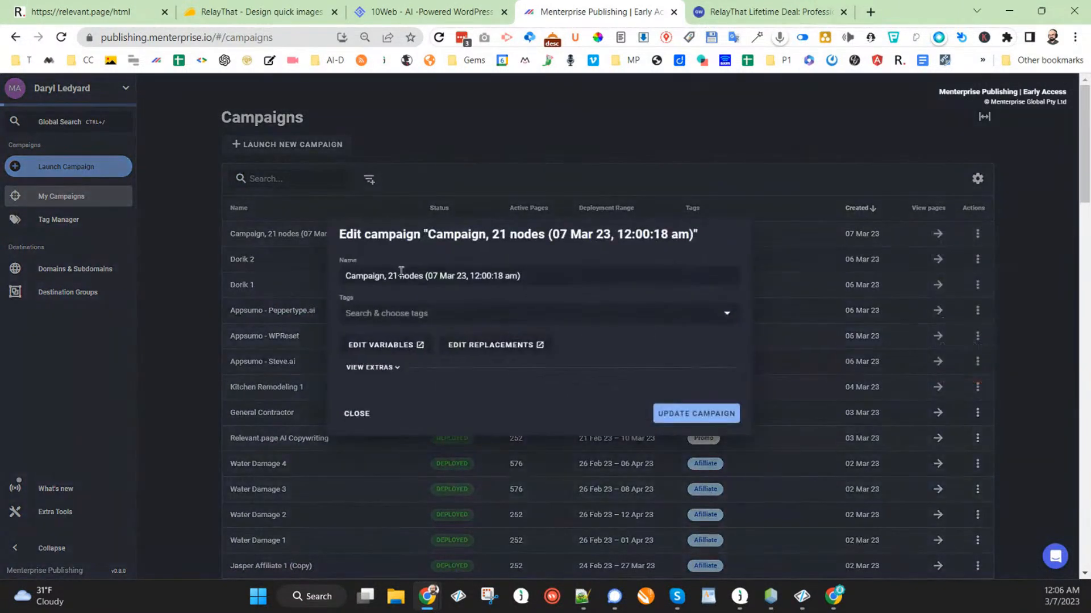
left_click_drag(536, 274, 334, 262)
type("Ap")
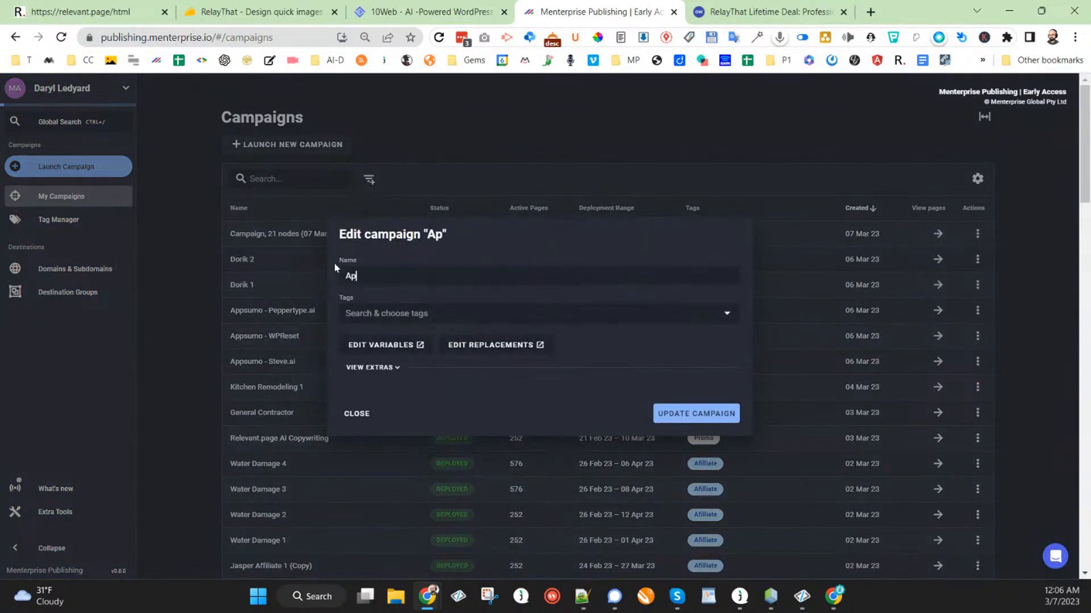
type("psumo - ReplayThat 1")
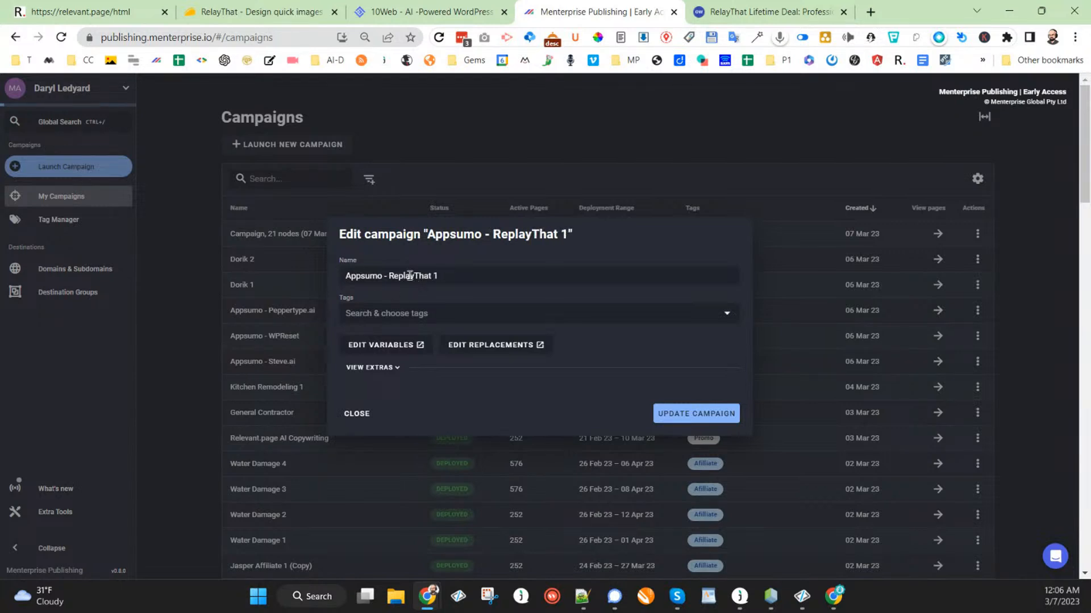
key("BackSpace")
Tag the renamed campaign as Affiliate and save the campaign update.
left_click(392, 314)
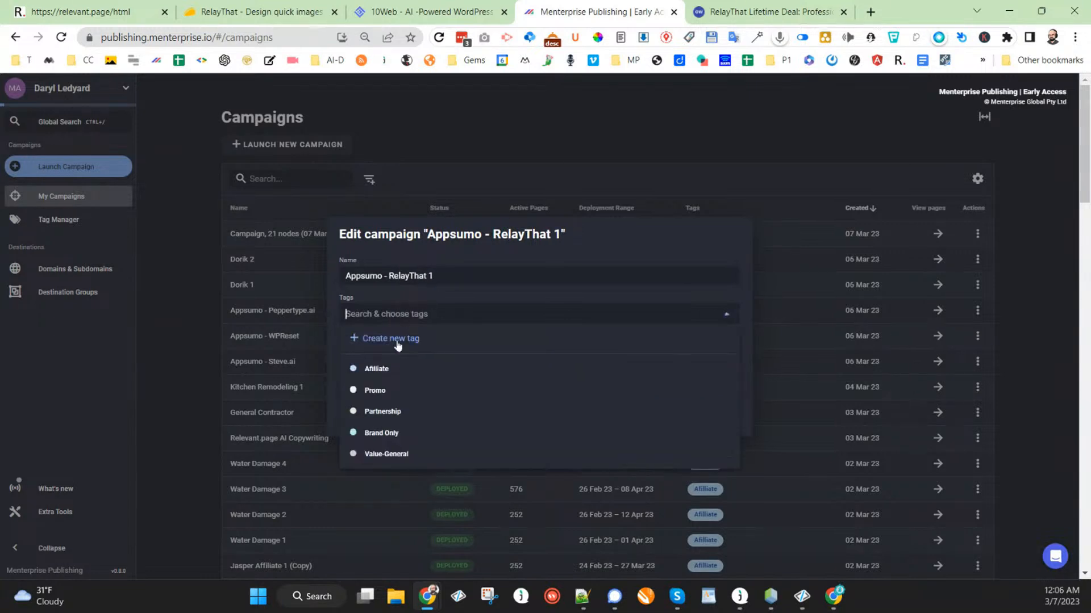
left_click(382, 370)
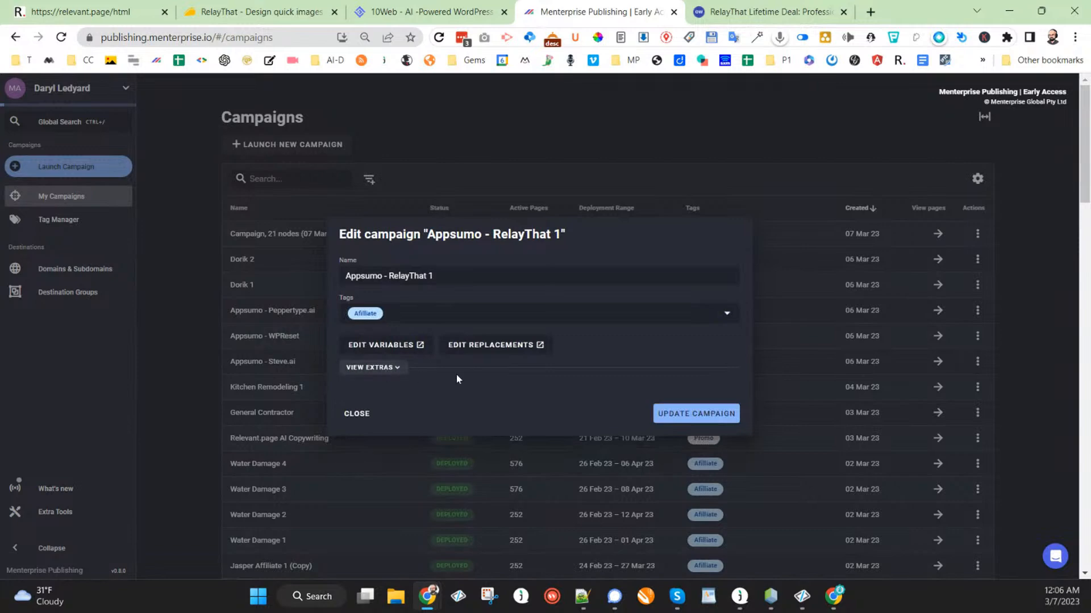
left_click(656, 410)
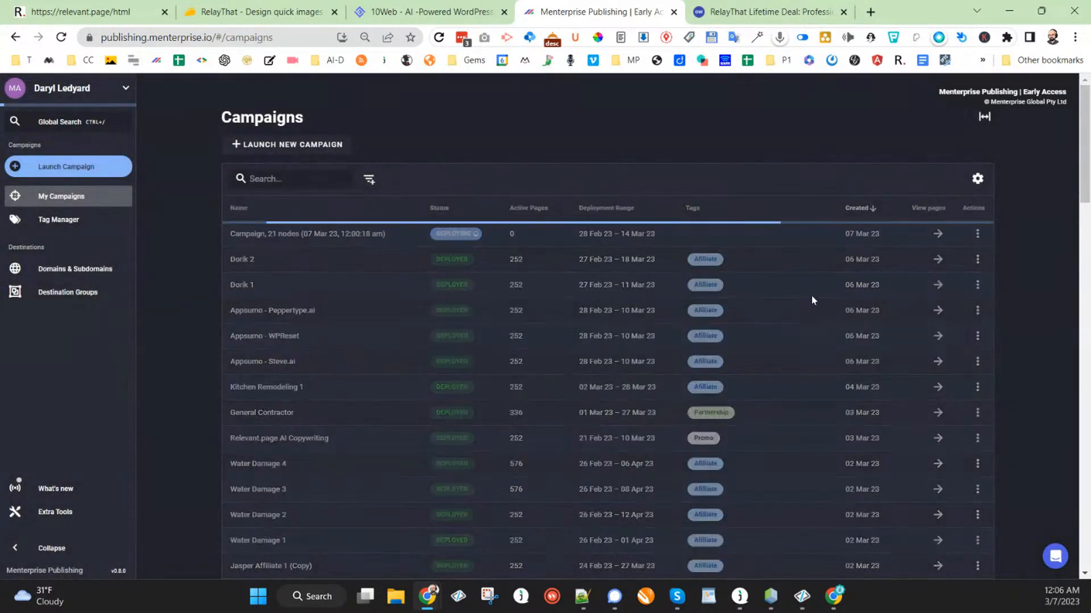
Publish a duplicate of the Appsumo - RelayThat 1 campaign over -7 to 21 days, with its Part 1 content replaced by the copied Mpub output.
left_click(977, 234)
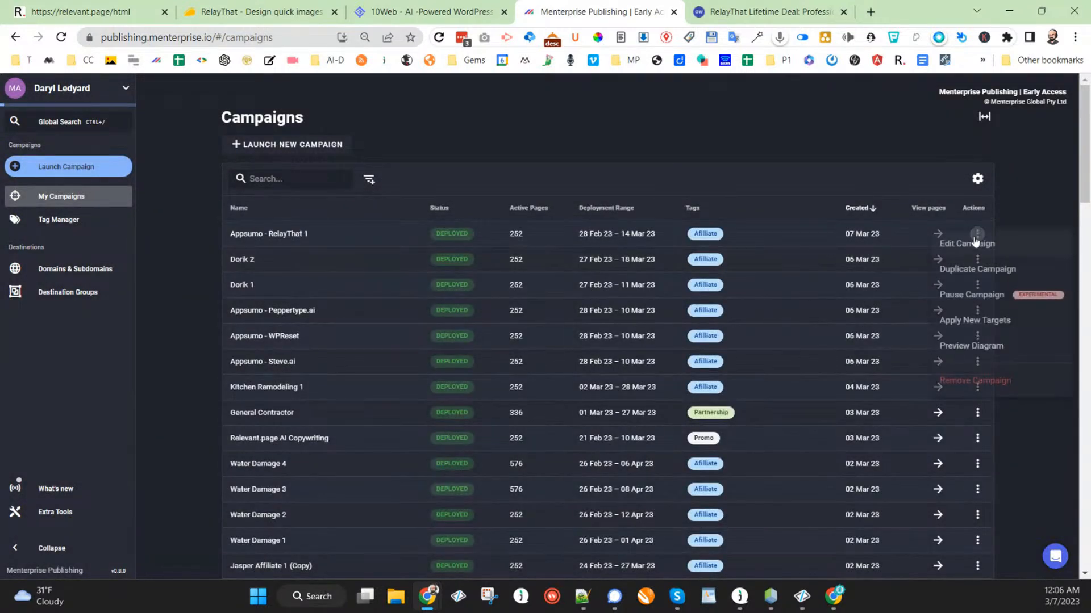
left_click(969, 267)
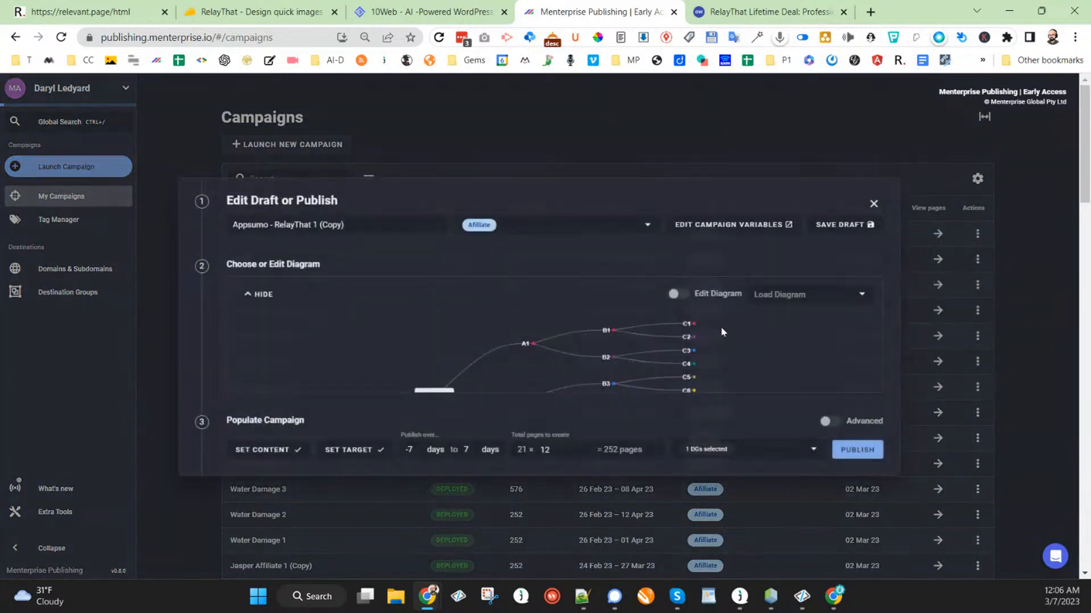
left_click(287, 502)
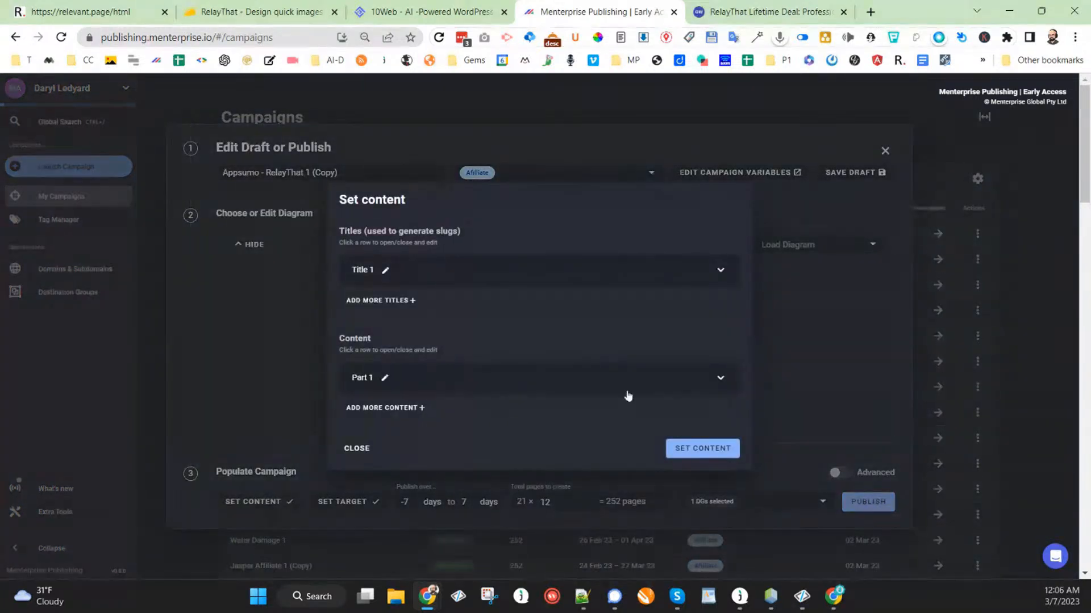
left_click(720, 382)
left_click(439, 364)
key("ctrl+a")
key("BackSpace")
key("ctrl+v")
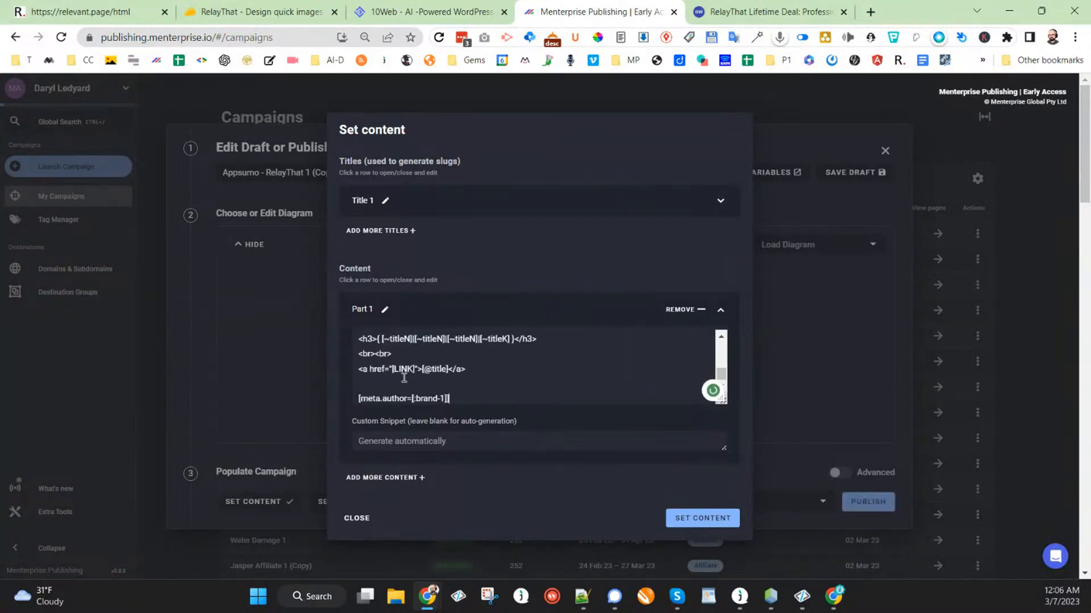
left_click(704, 525)
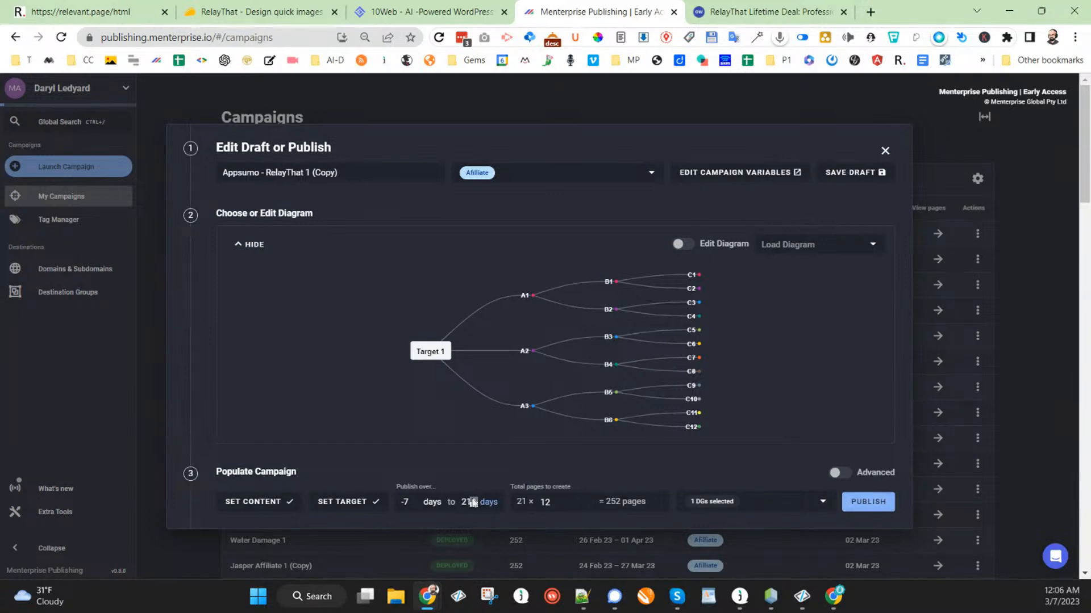
left_click(864, 511)
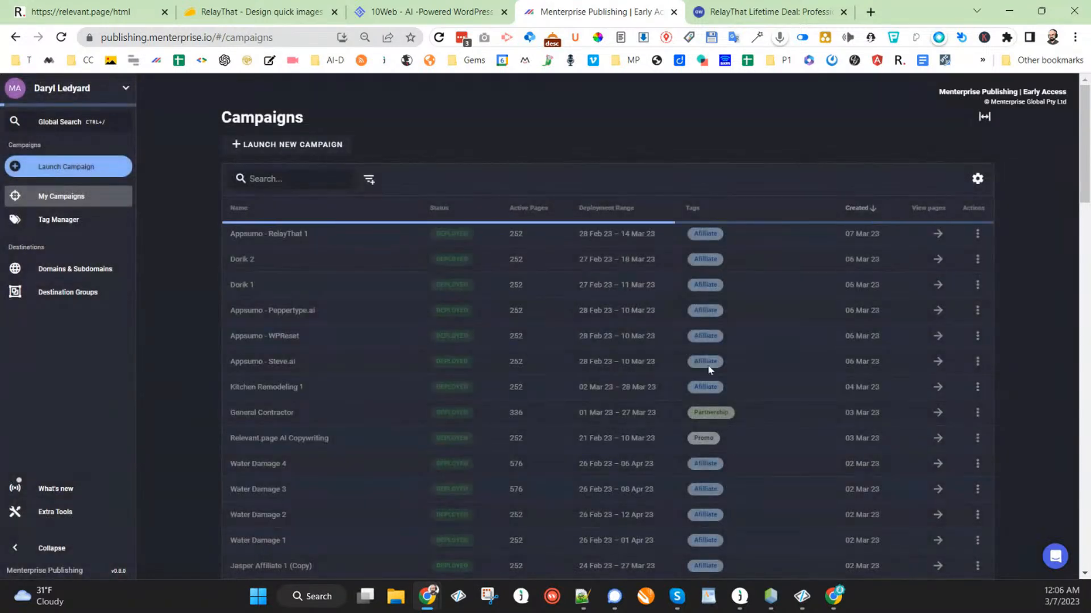
Open the duplicate campaign's published Branded Graphics Tool: Image SEO with RelayThat page and examine its header, first sections and links.
left_click(938, 235)
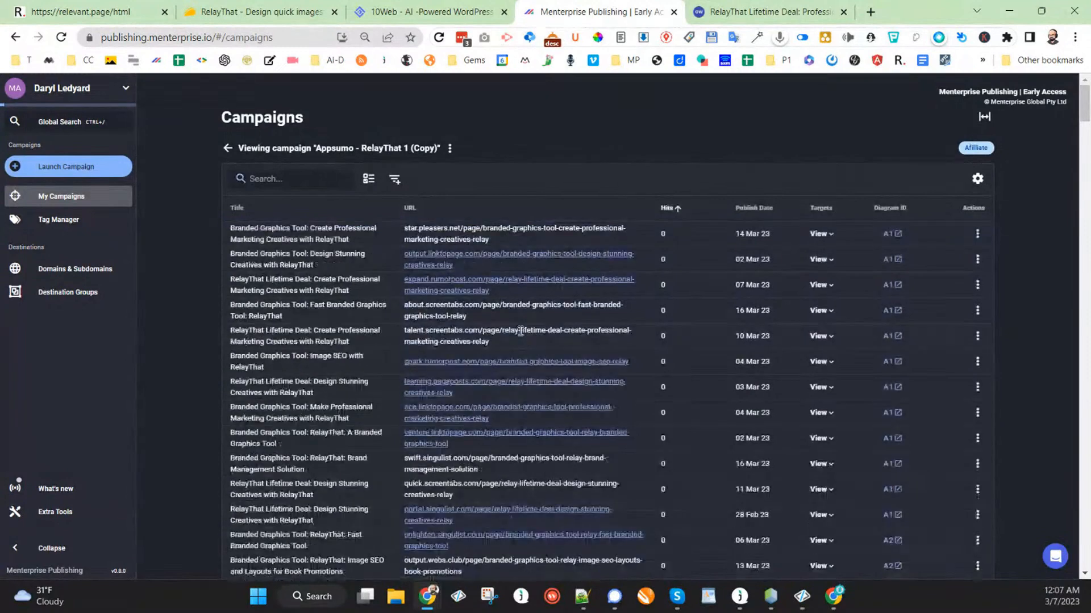
left_click(517, 363)
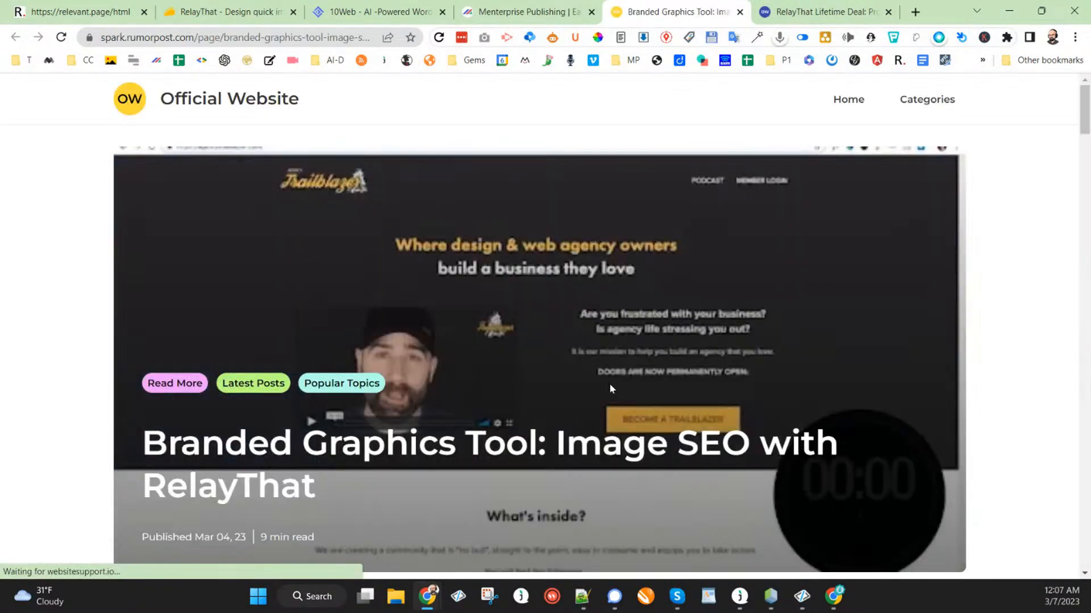
scroll(611, 386, "down", 3)
scroll(612, 384, "down", 1)
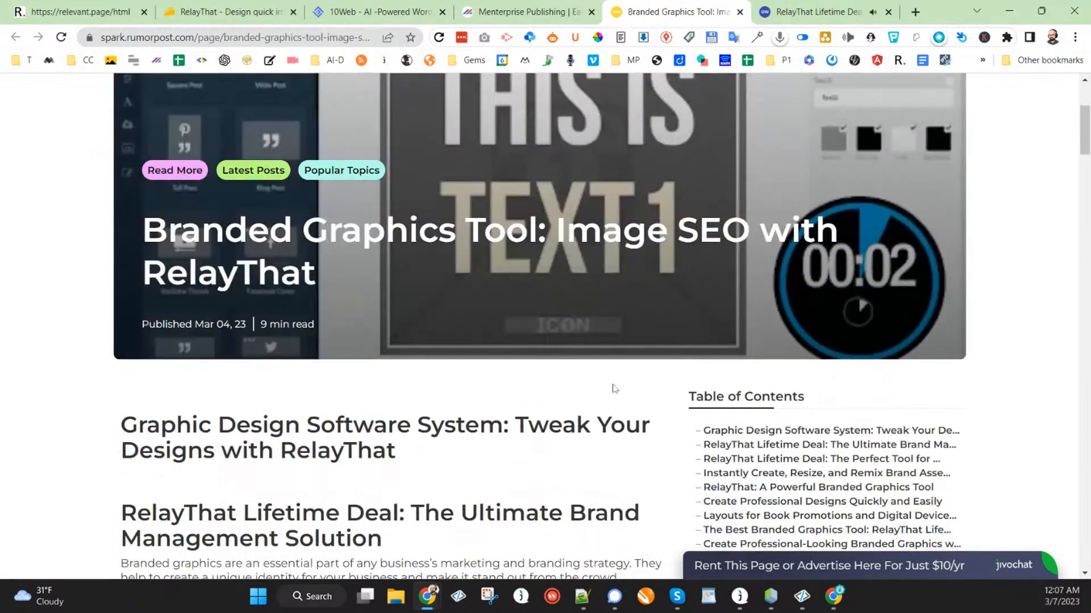
scroll(612, 384, "down", 4)
scroll(613, 388, "down", 4)
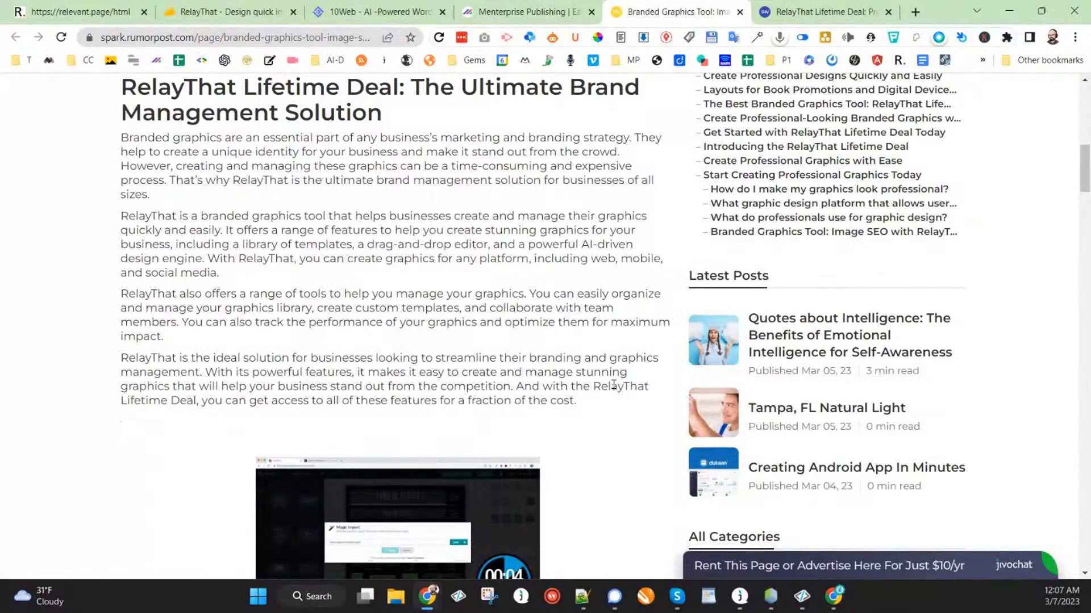
scroll(613, 385, "down", 7)
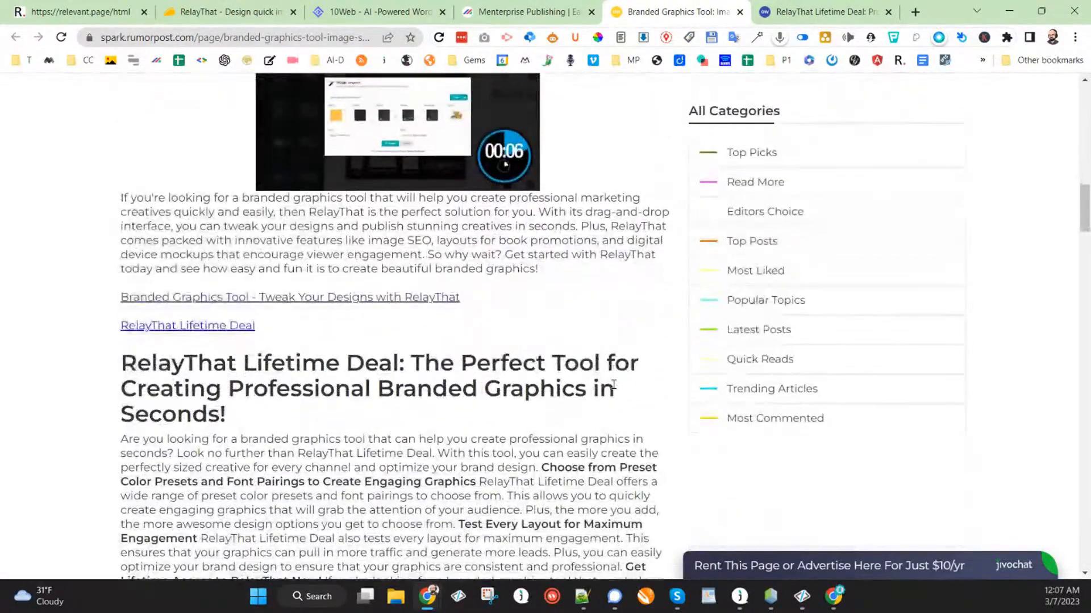
scroll(613, 386, "down", 3)
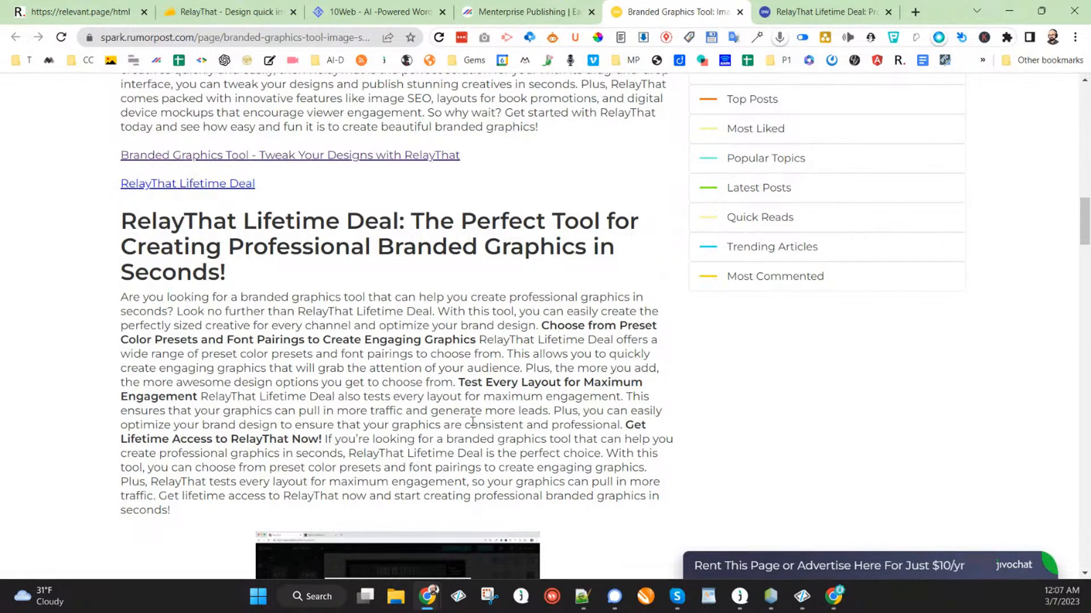
Read the rest of the published page down to the graphic design questions, and go back up to the RelayThat Lifetime Deal link.
scroll(471, 420, "down", 7)
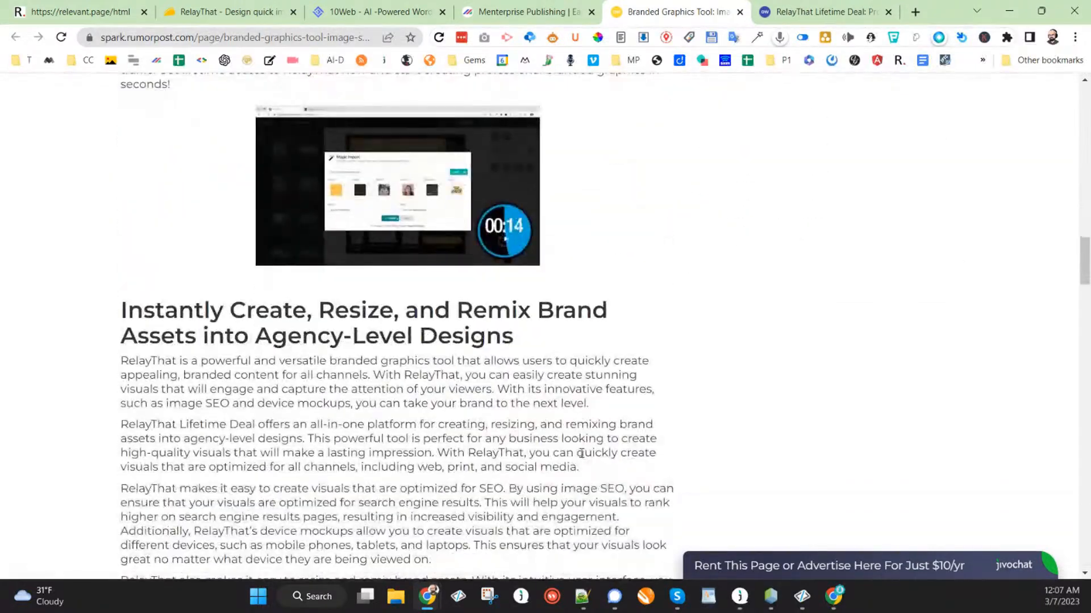
scroll(580, 453, "down", 4)
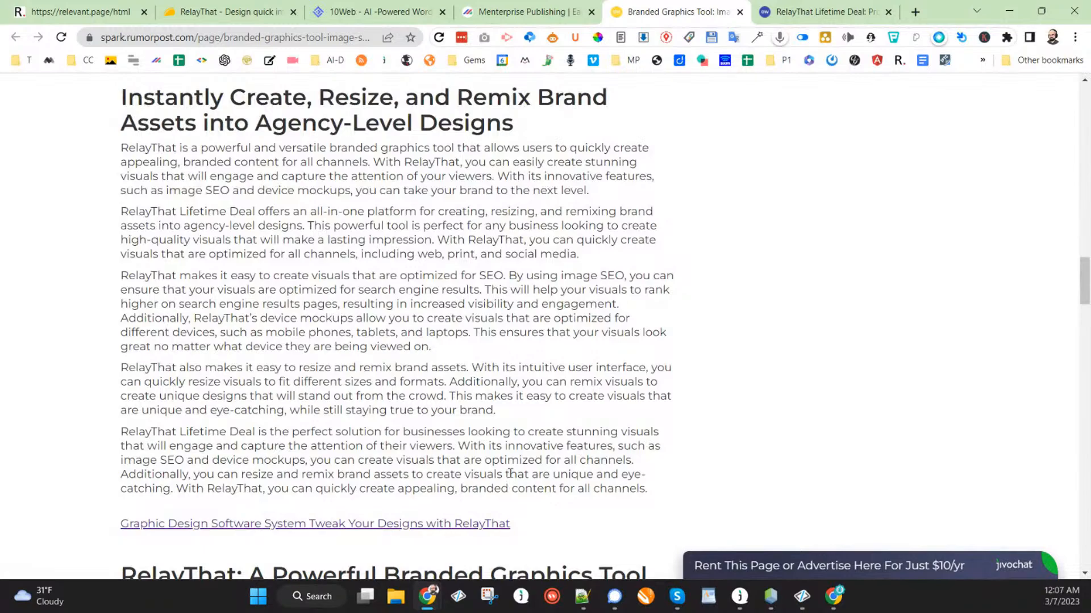
scroll(521, 452, "down", 5)
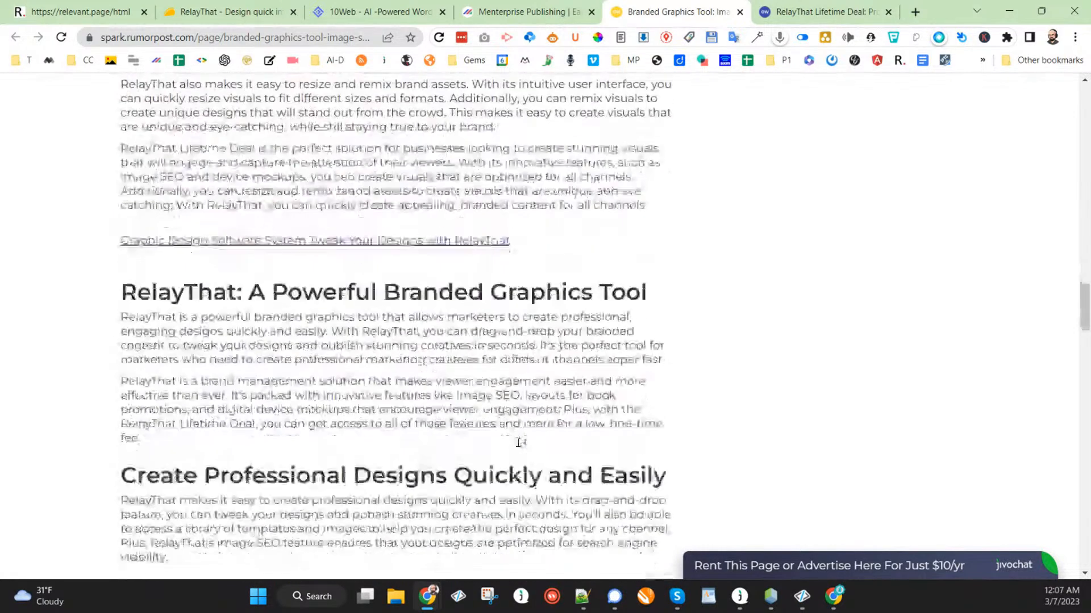
scroll(518, 447, "down", 3)
scroll(518, 447, "down", 8)
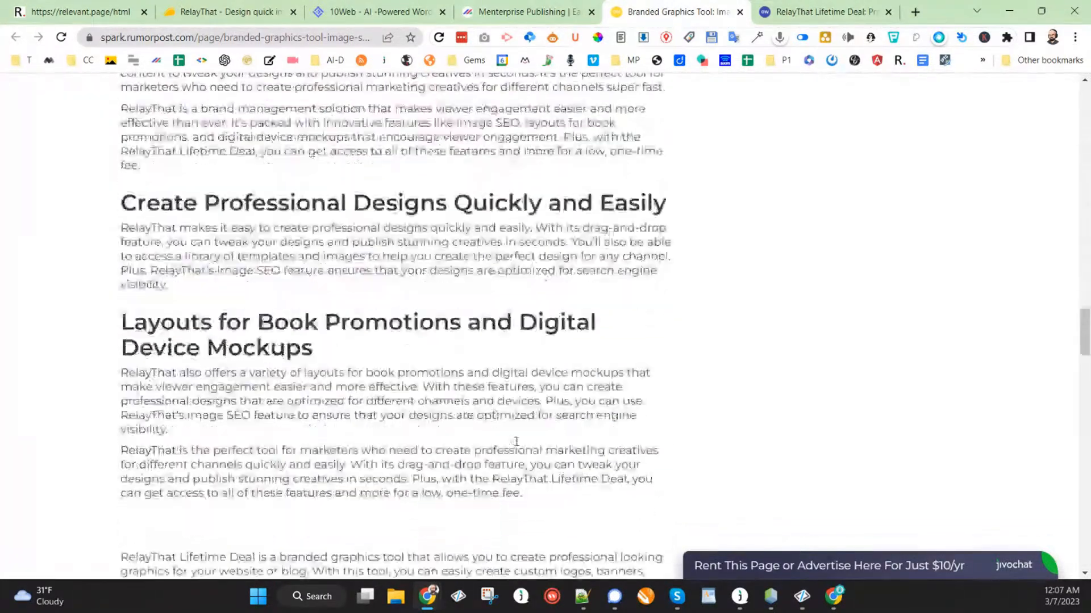
scroll(518, 445, "down", 8)
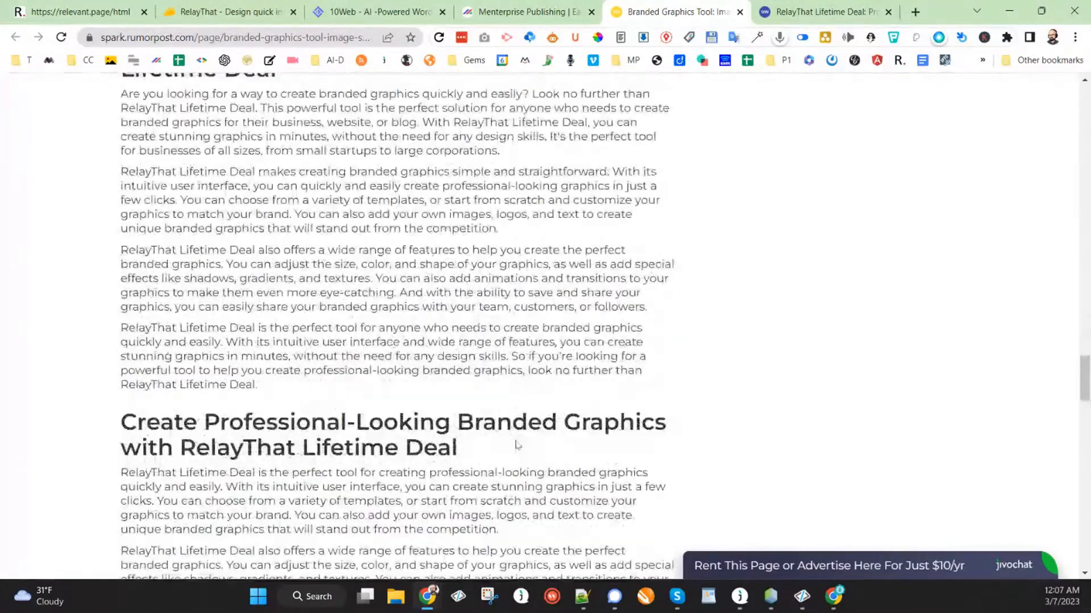
scroll(516, 443, "down", 10)
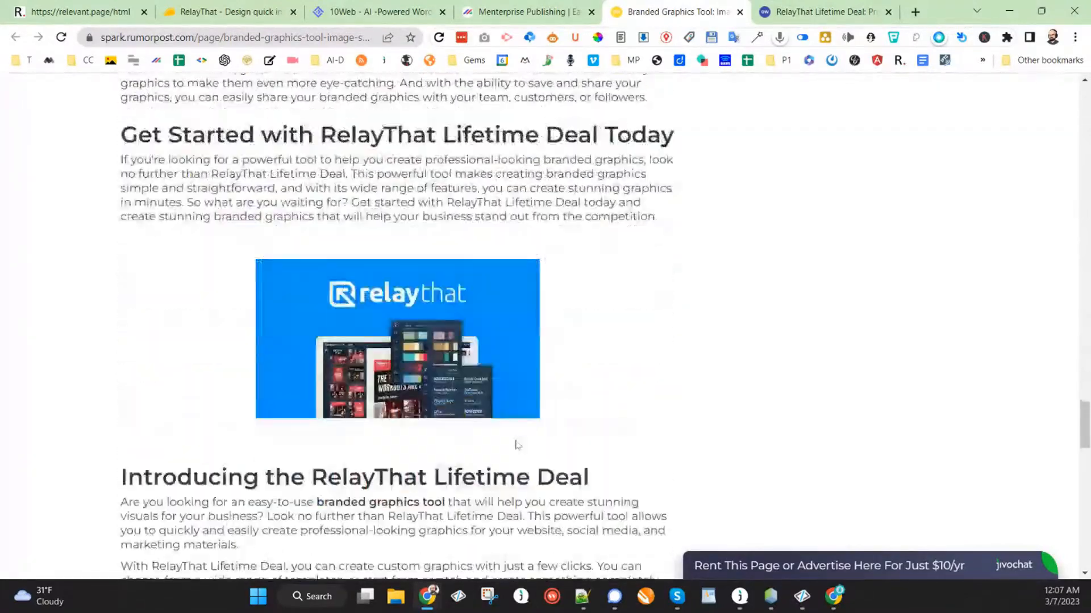
scroll(516, 441, "down", 6)
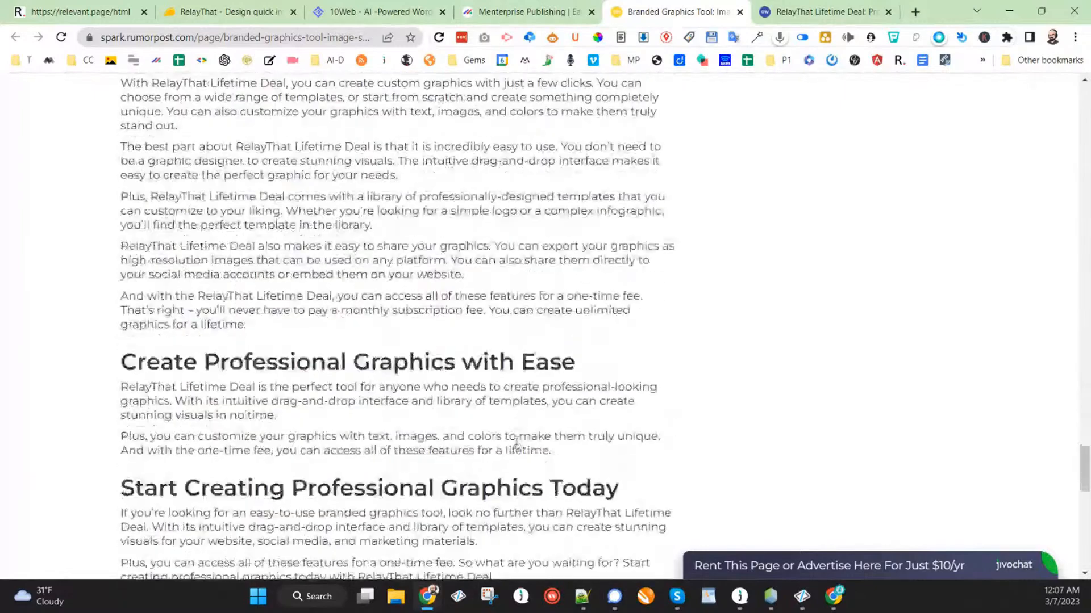
scroll(318, 426, "down", 6)
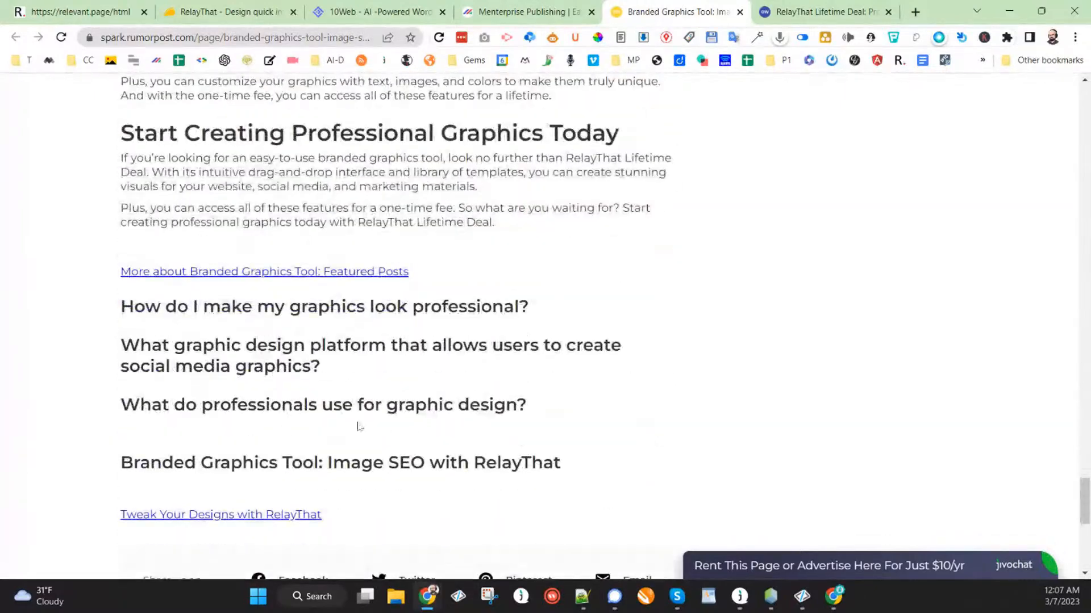
scroll(463, 418, "up", 20)
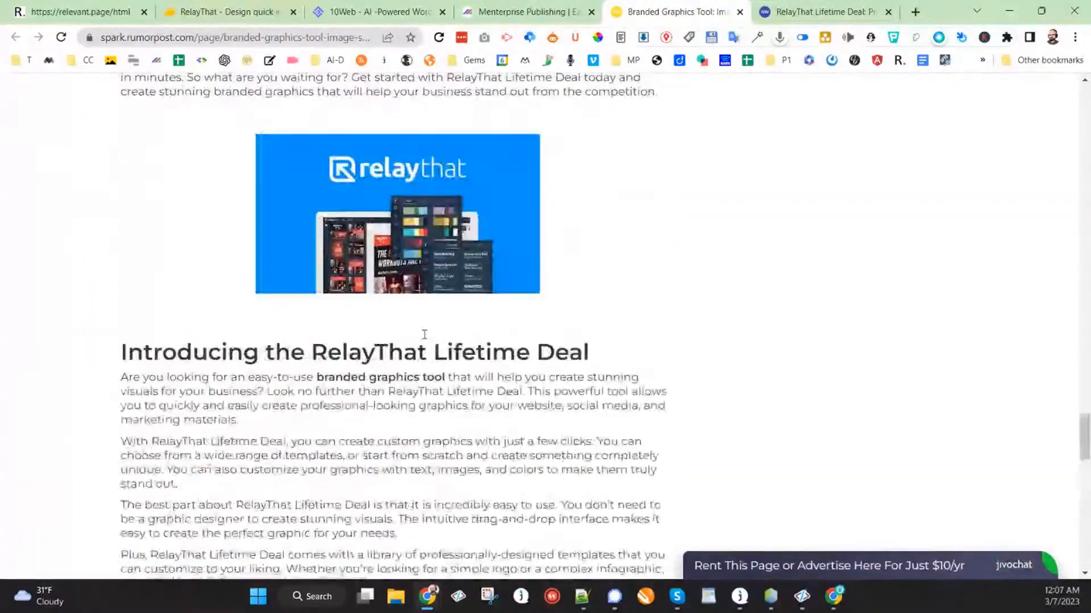
scroll(409, 321, "up", 20)
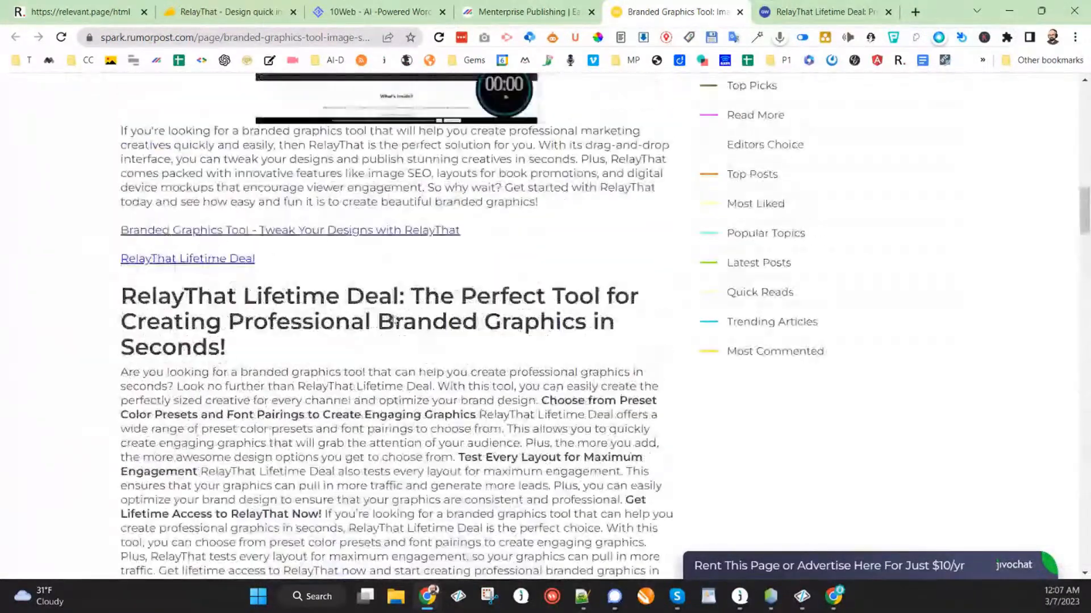
Open the published site's home page and look through its latest and further posts, including the Branded Graphics Tool post.
scroll(395, 319, "down", 3)
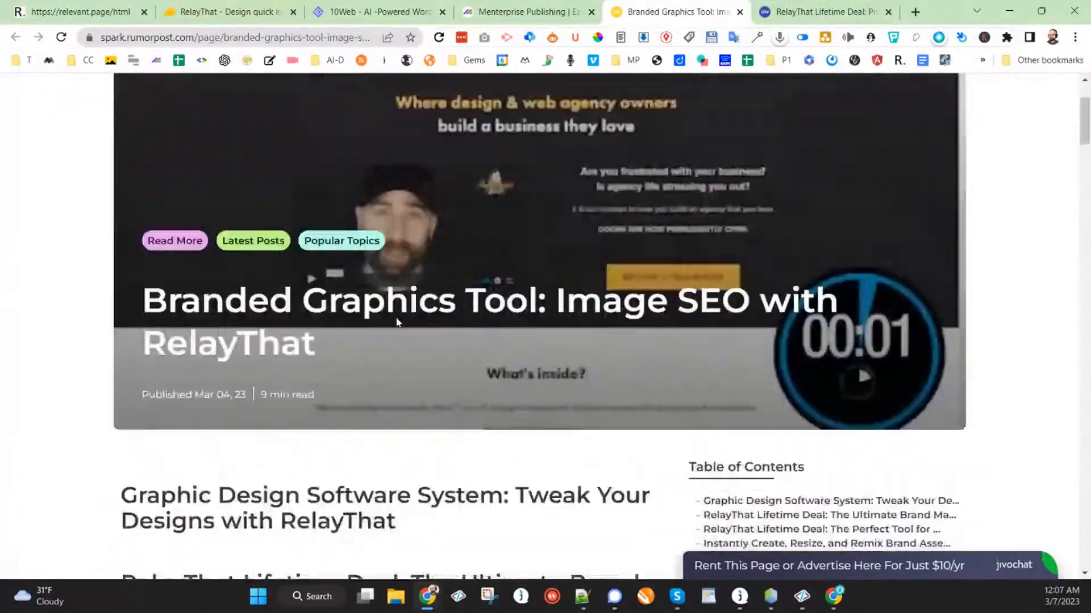
scroll(466, 329, "up", 3)
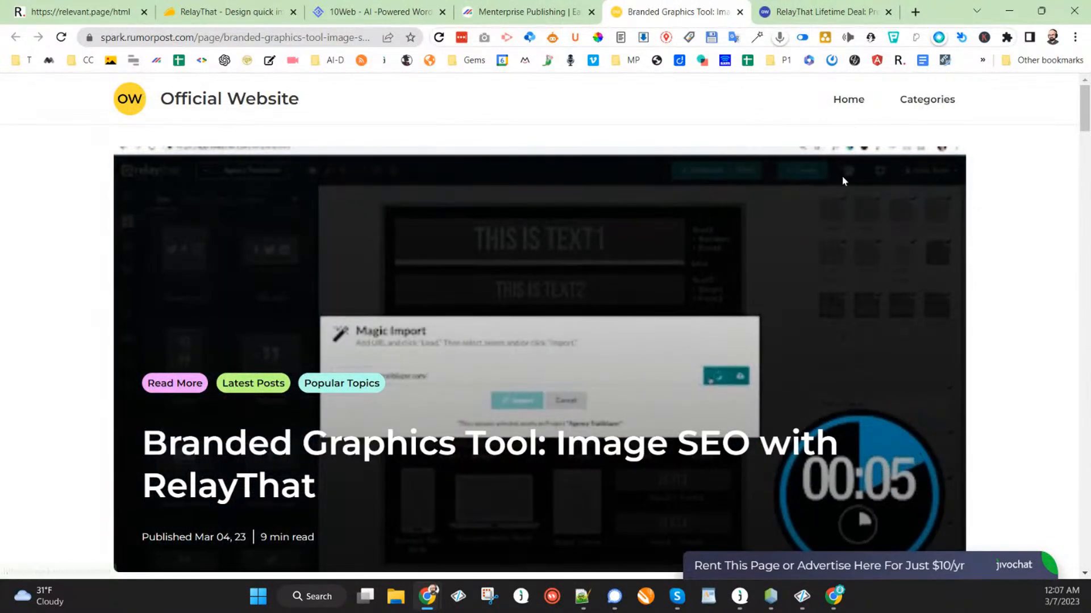
left_click(844, 113)
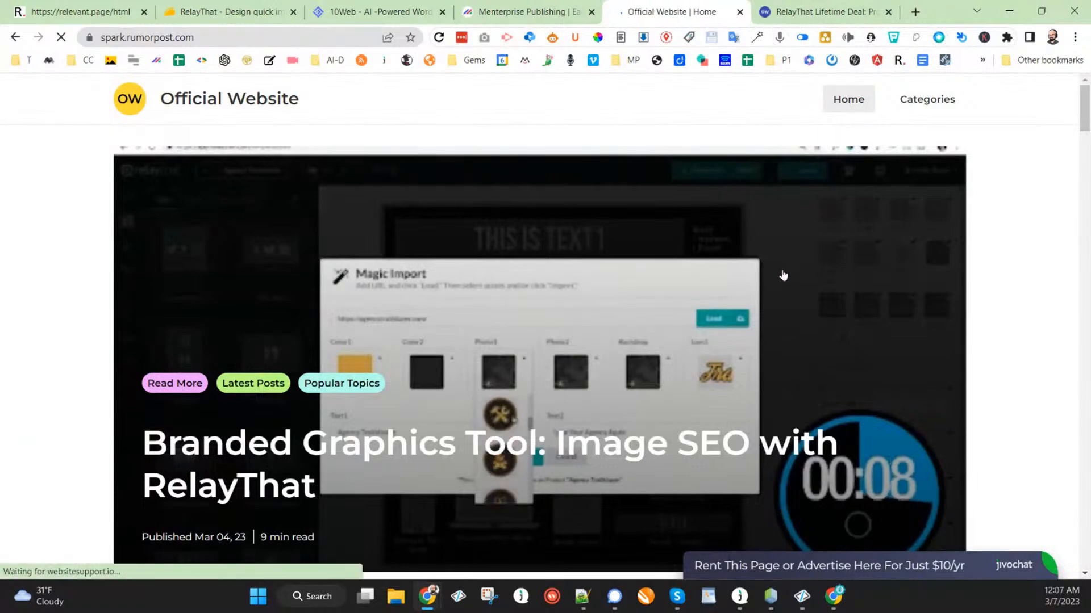
scroll(781, 274, "down", 5)
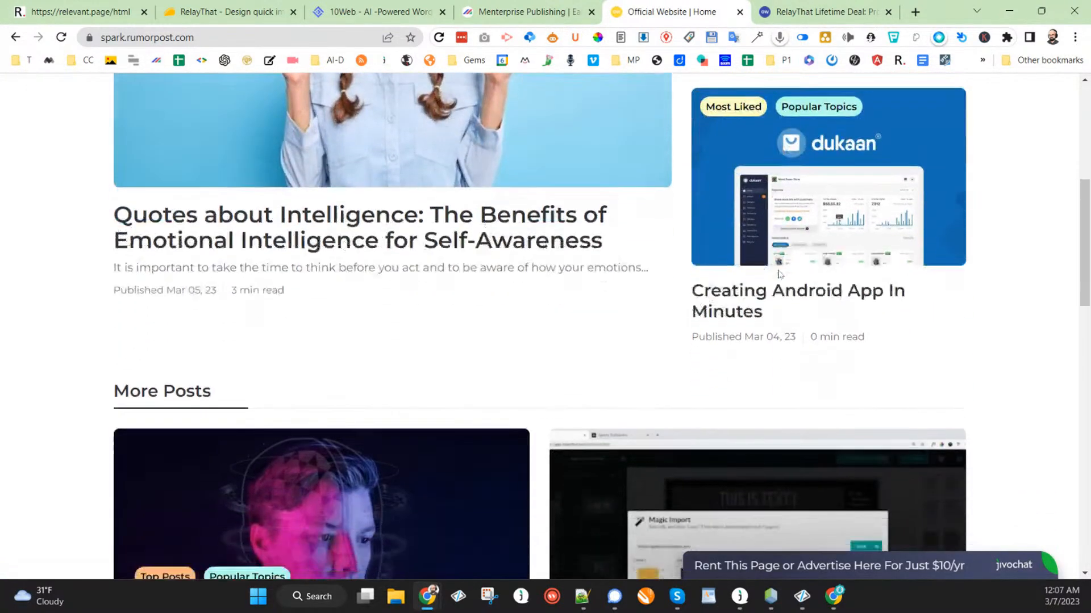
scroll(779, 274, "down", 10)
scroll(772, 279, "down", 2)
scroll(680, 326, "up", 8)
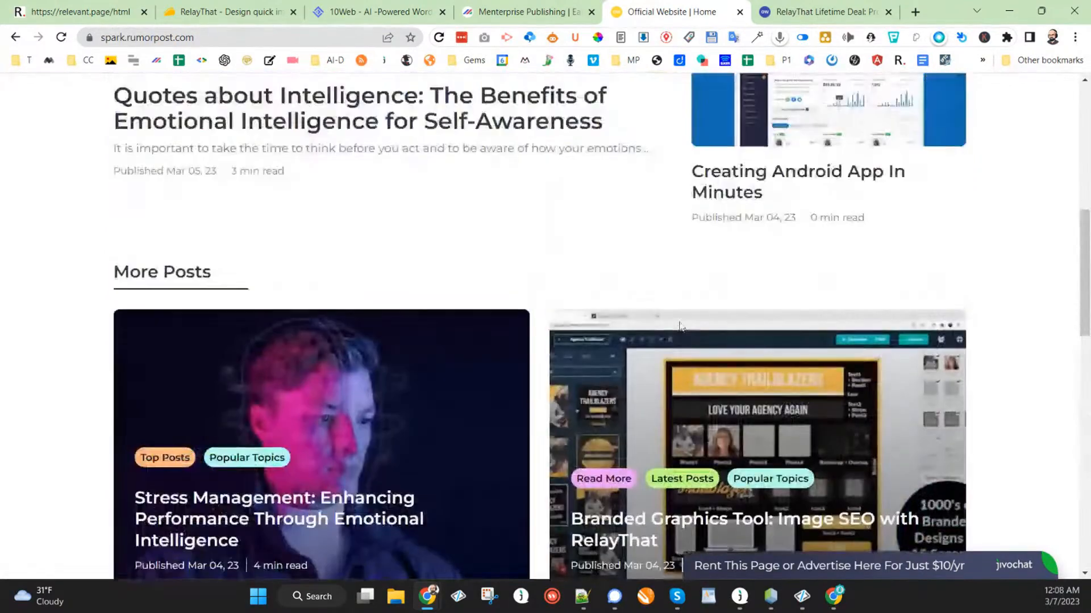
scroll(680, 326, "down", 3)
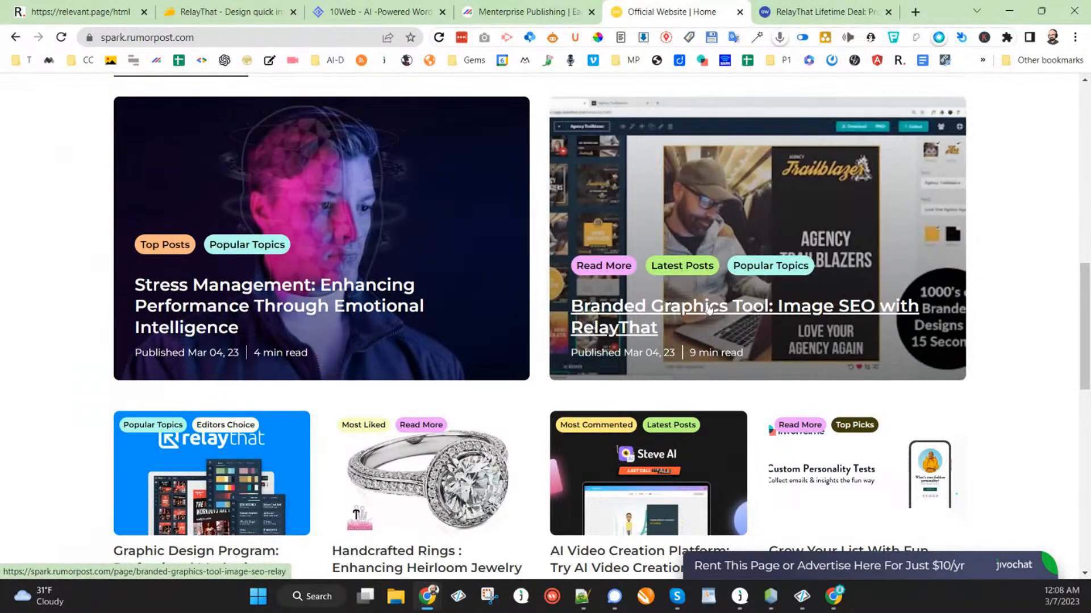
scroll(707, 309, "up", 15)
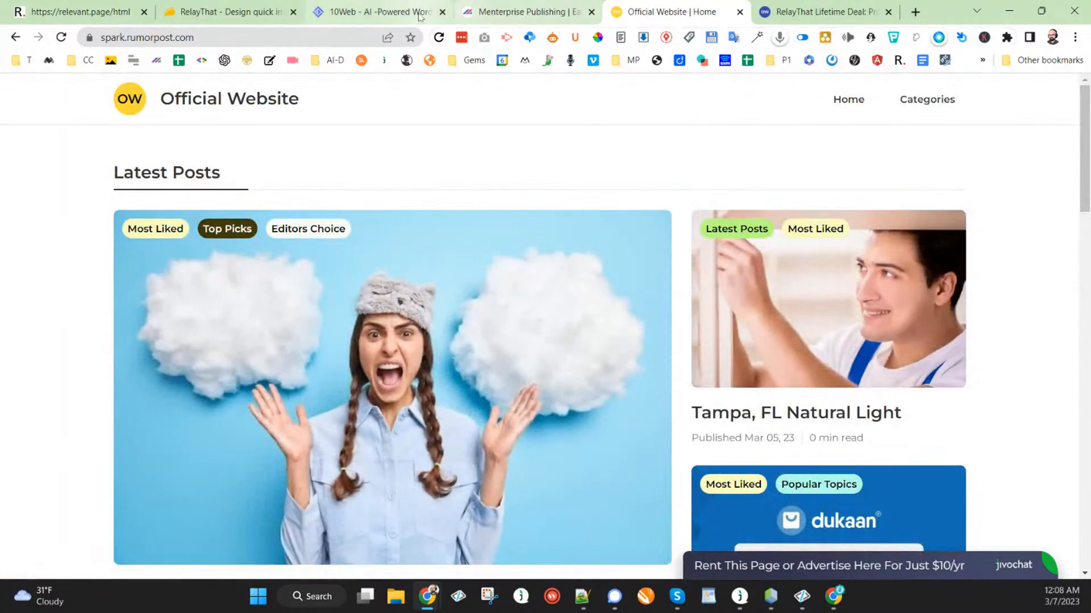
left_click(369, 12)
scroll(339, 248, "down", 9)
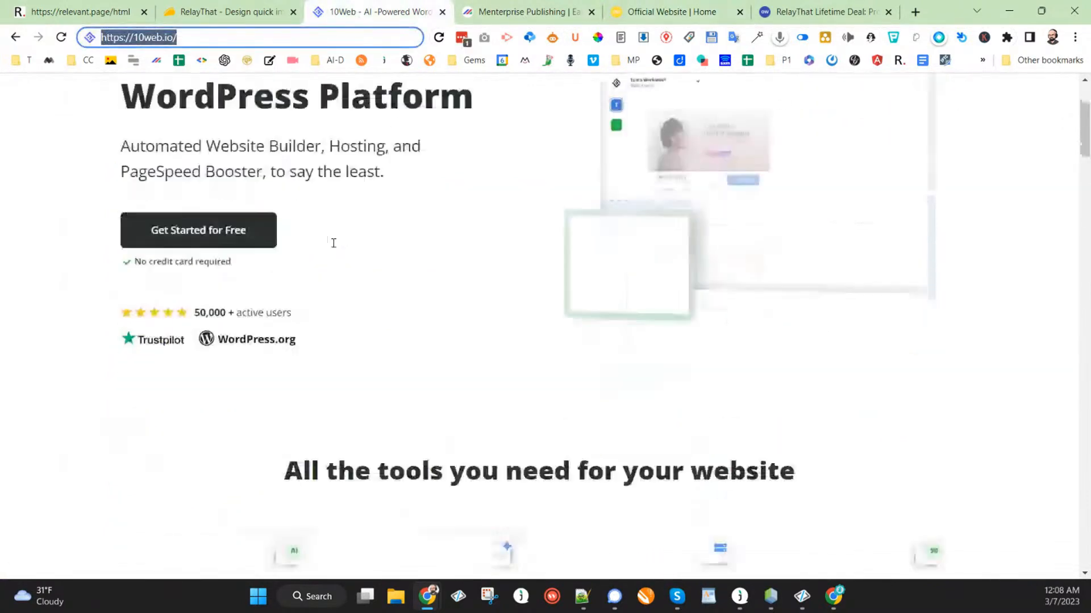
scroll(362, 281, "up", 4)
scroll(363, 278, "up", 5)
scroll(363, 275, "down", 5)
scroll(363, 275, "up", 5)
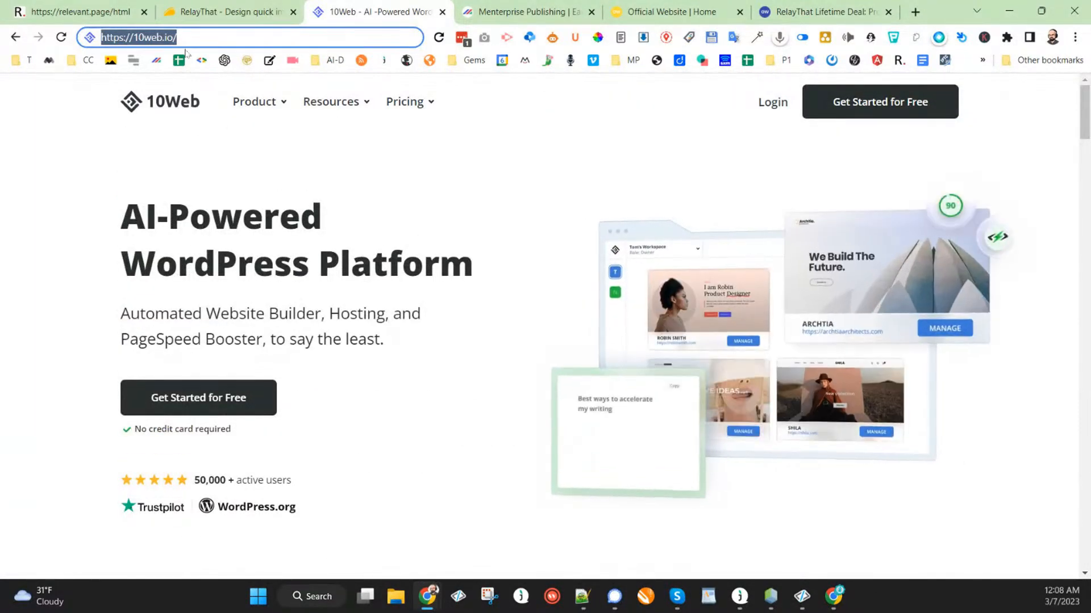
left_click(202, 41)
left_click_drag(179, 38, 105, 45)
key("ctrl+c")
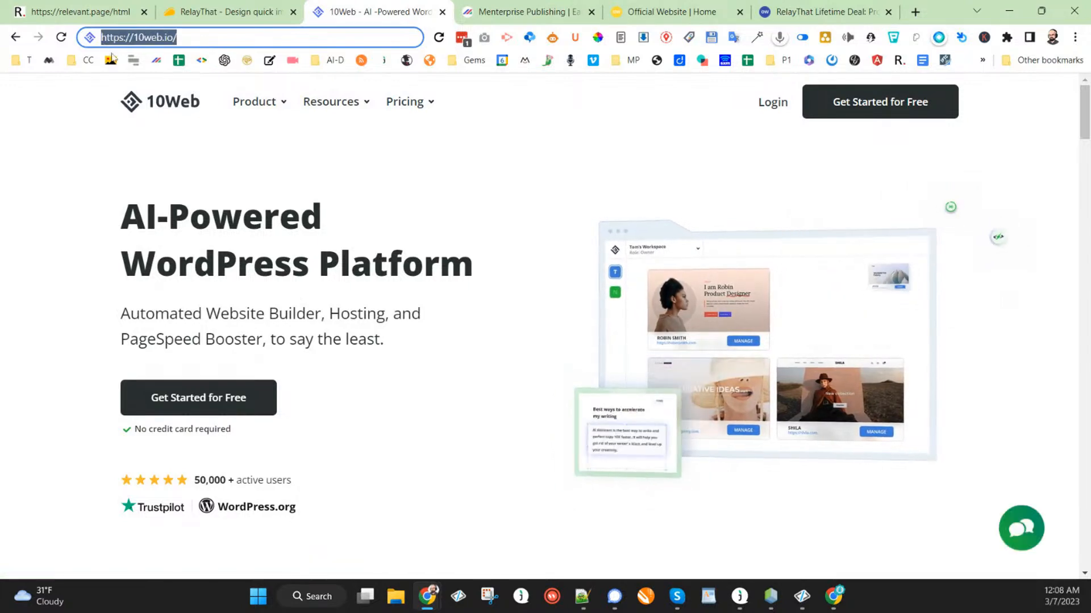
Examine the 10Web home page for its tools, product and resource offerings, AI website creation section and footer links.
scroll(455, 300, "down", 3)
scroll(455, 300, "down", 13)
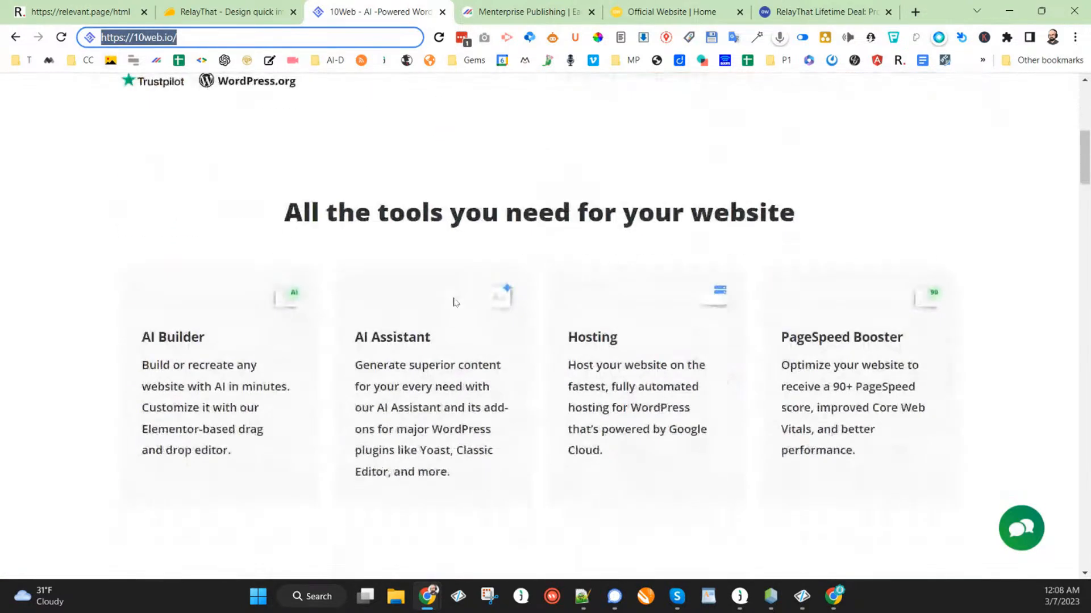
scroll(450, 296, "up", 1)
scroll(450, 296, "up", 3)
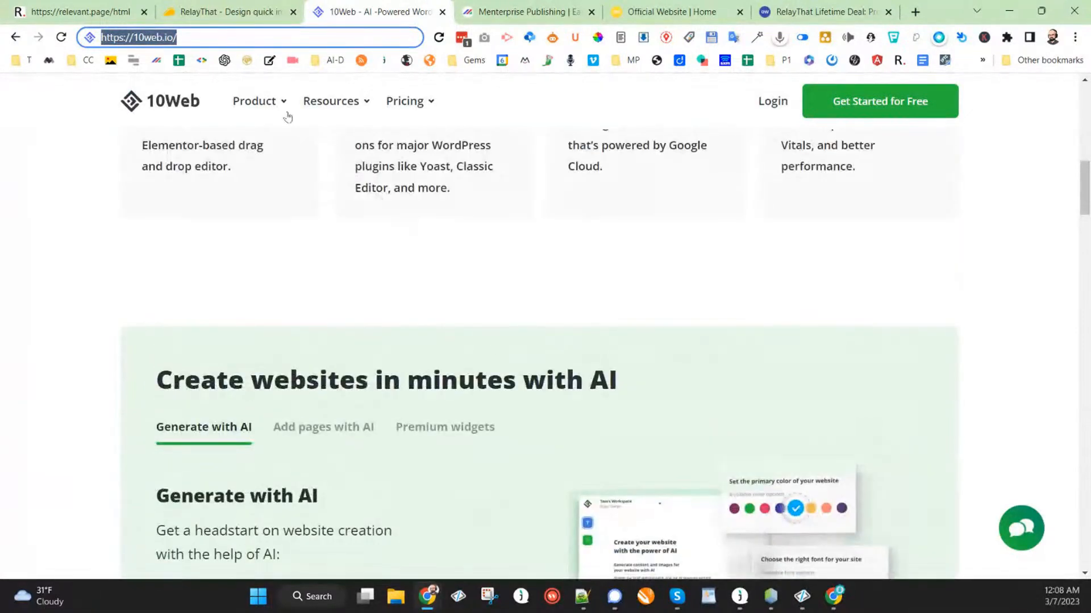
mouse_move(280, 102)
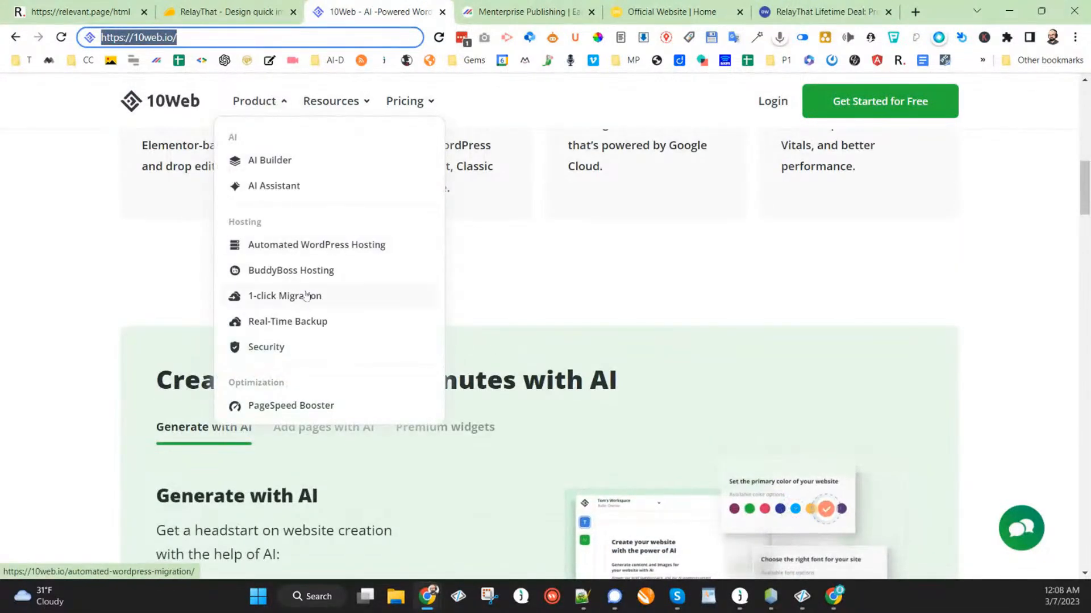
mouse_move(365, 109)
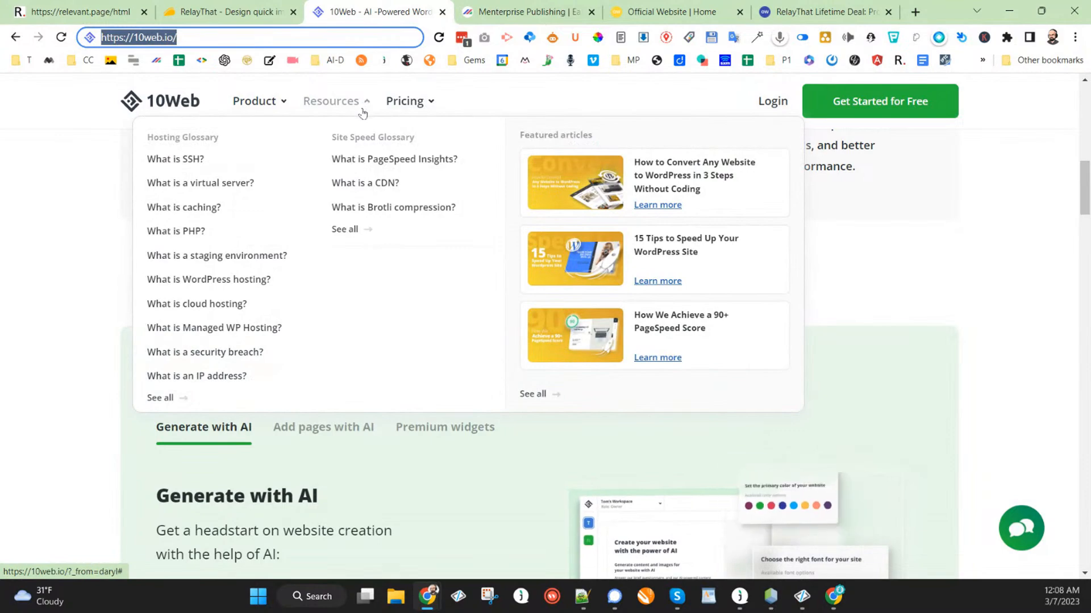
scroll(646, 283, "down", 20)
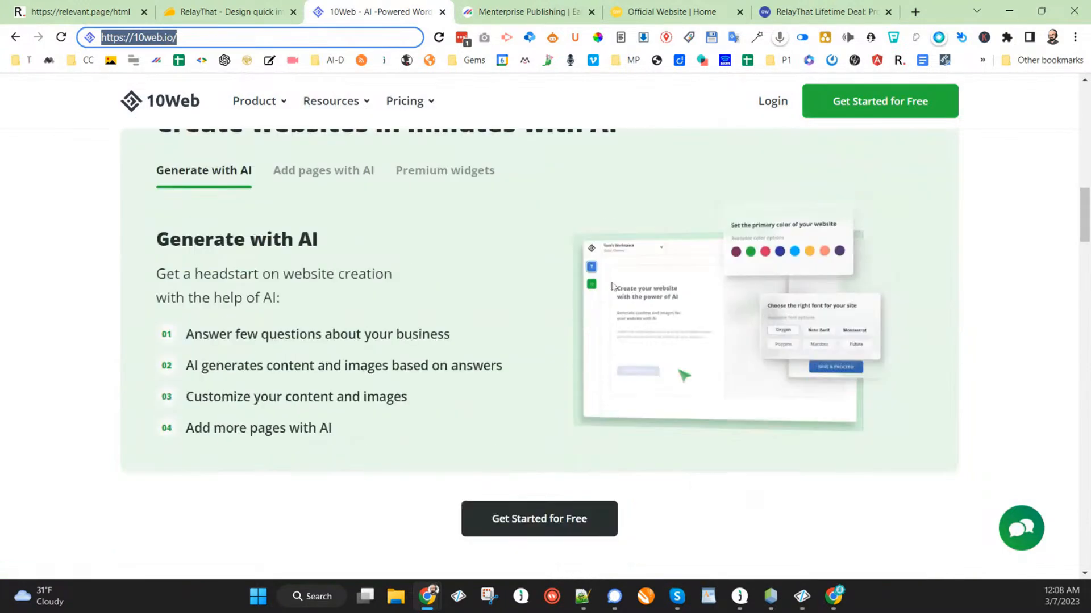
scroll(574, 378, "down", 20)
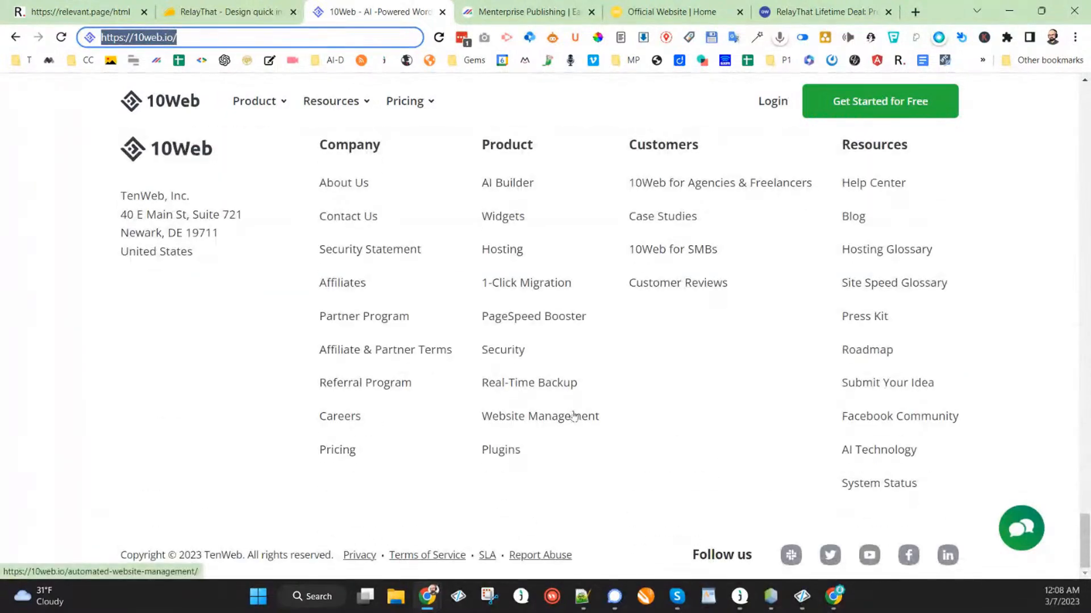
Open 10Web's About Us page and read its vision statement and team sections.
left_click(357, 193)
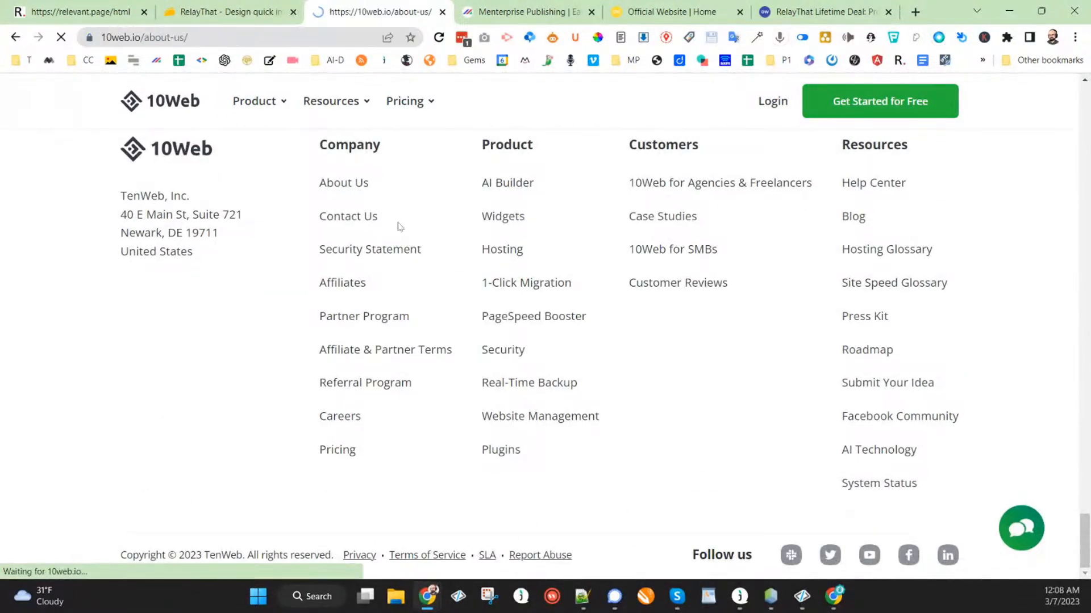
scroll(448, 348, "down", 15)
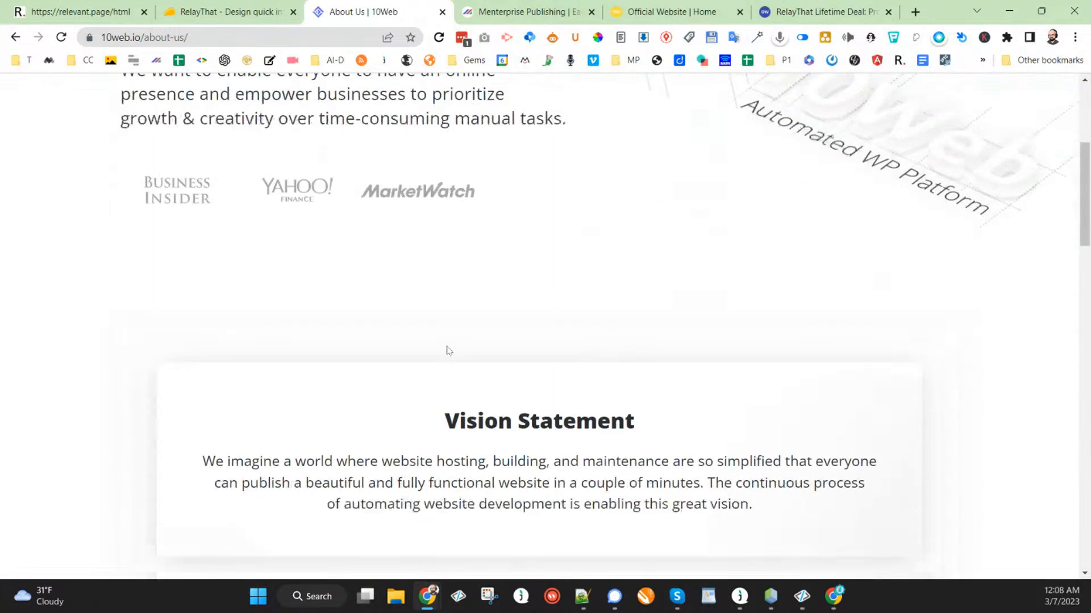
scroll(448, 348, "down", 15)
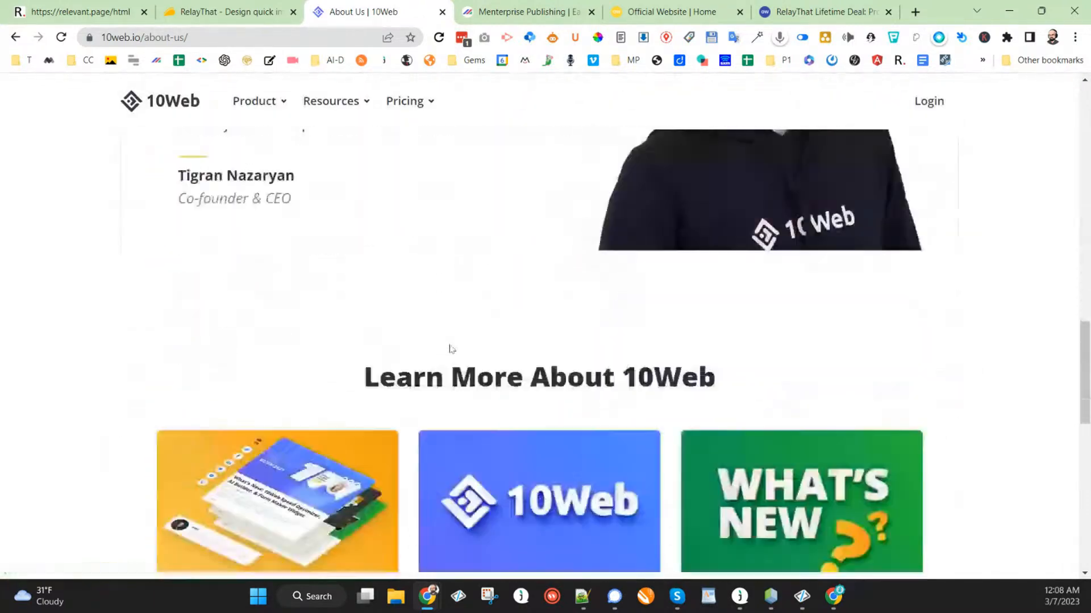
scroll(380, 276, "up", 7)
scroll(379, 276, "up", 10)
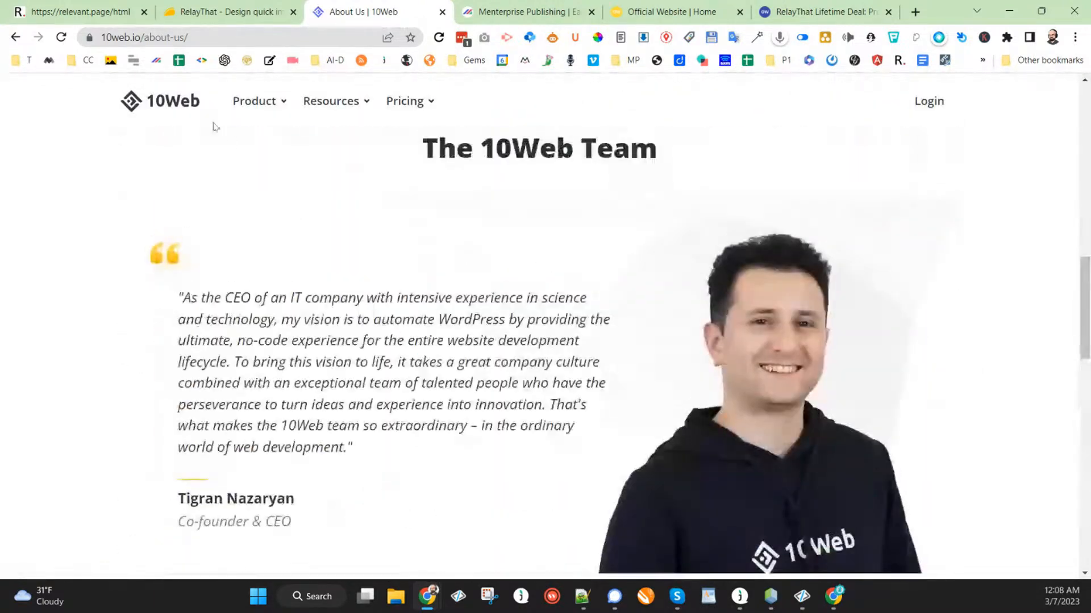
Return to the relevant.page HTML coder and reload it to clear the RelayThat entries from the form.
left_click(114, 13)
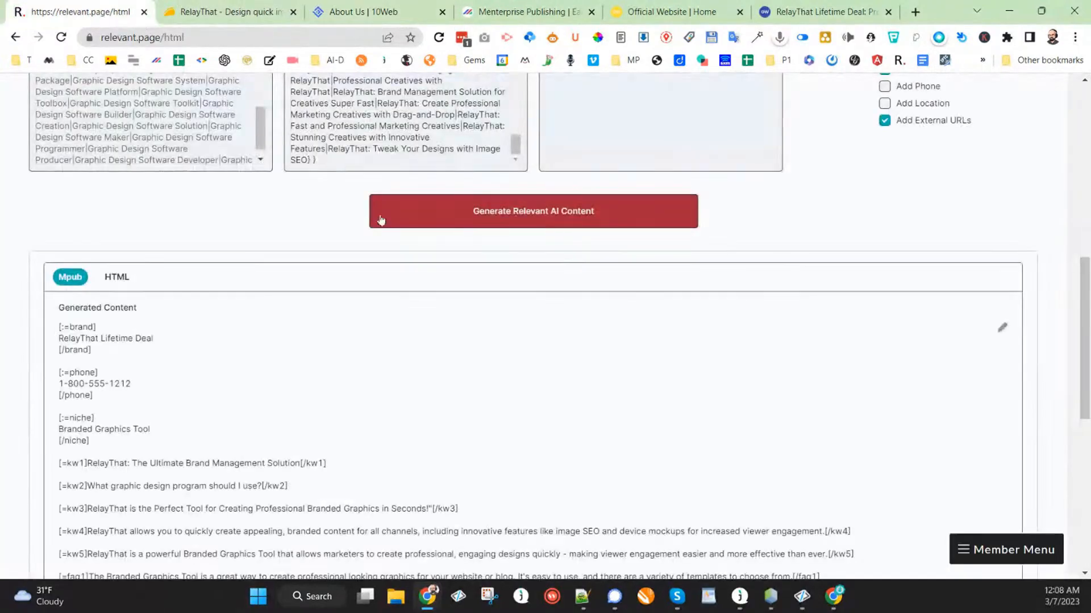
scroll(545, 172, "up", 2)
scroll(546, 172, "up", 7)
scroll(546, 171, "up", 2)
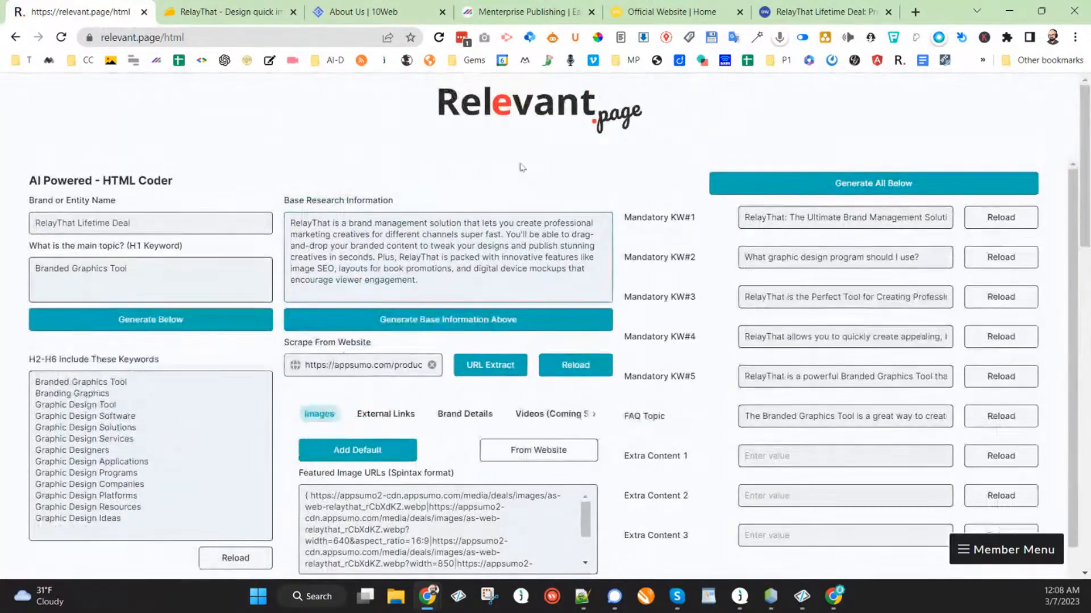
key("F5")
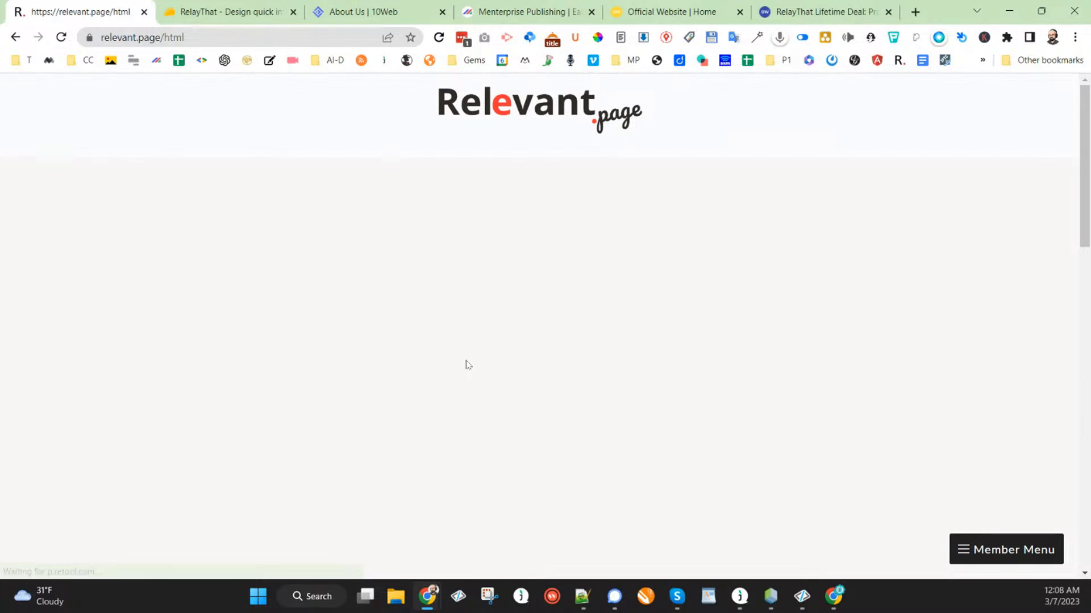
left_click(423, 359)
key("ctrl+v")
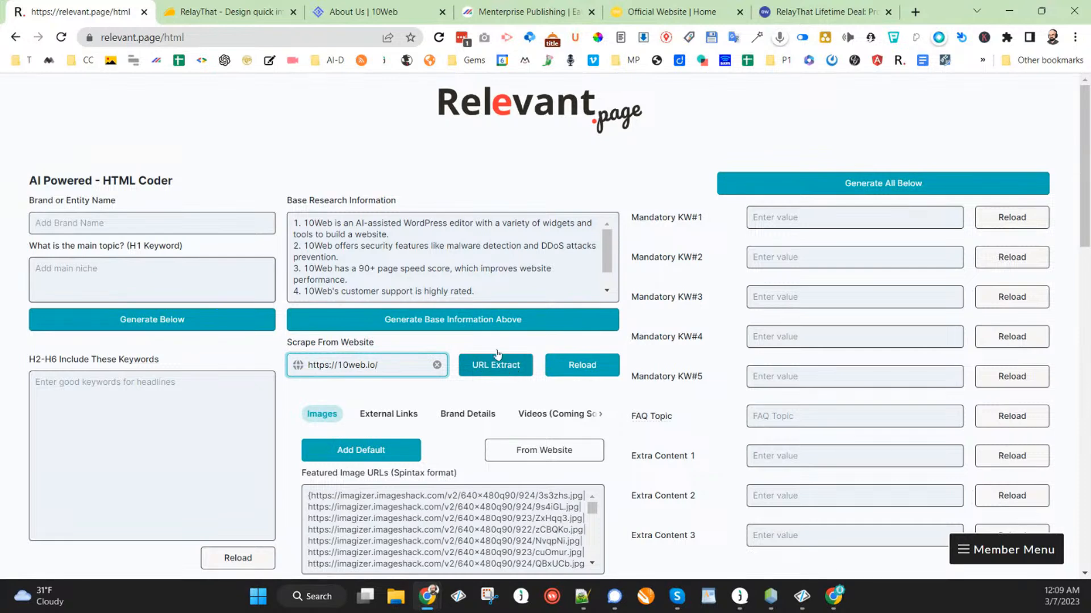
scroll(440, 248, "down", 1)
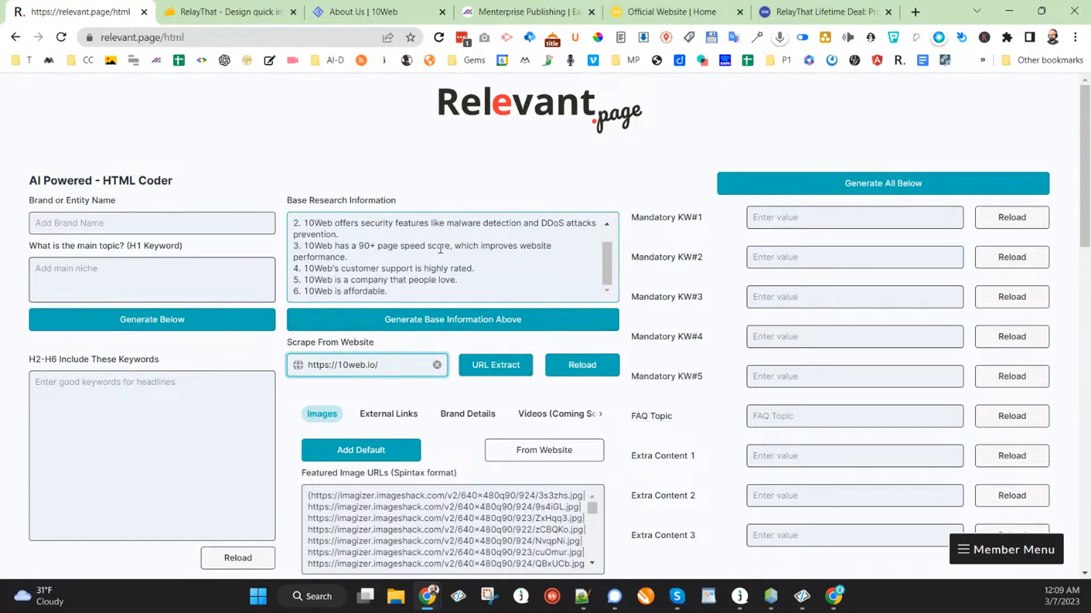
scroll(438, 288, "up", 1)
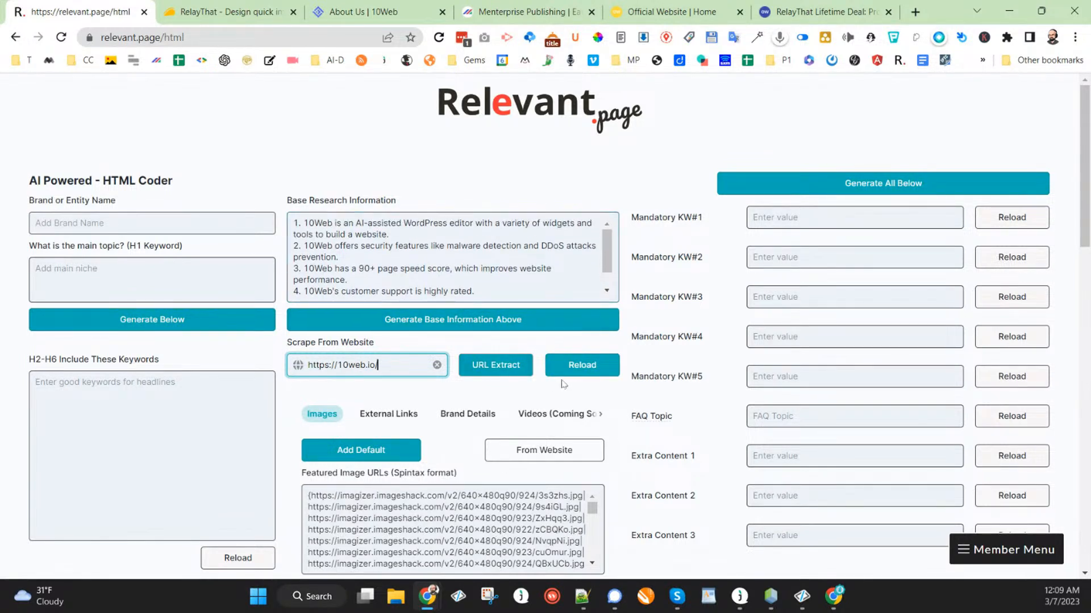
Re-extract the 10Web research information, try to load featured images from the website, and fill in the default image URLs instead.
left_click(564, 451)
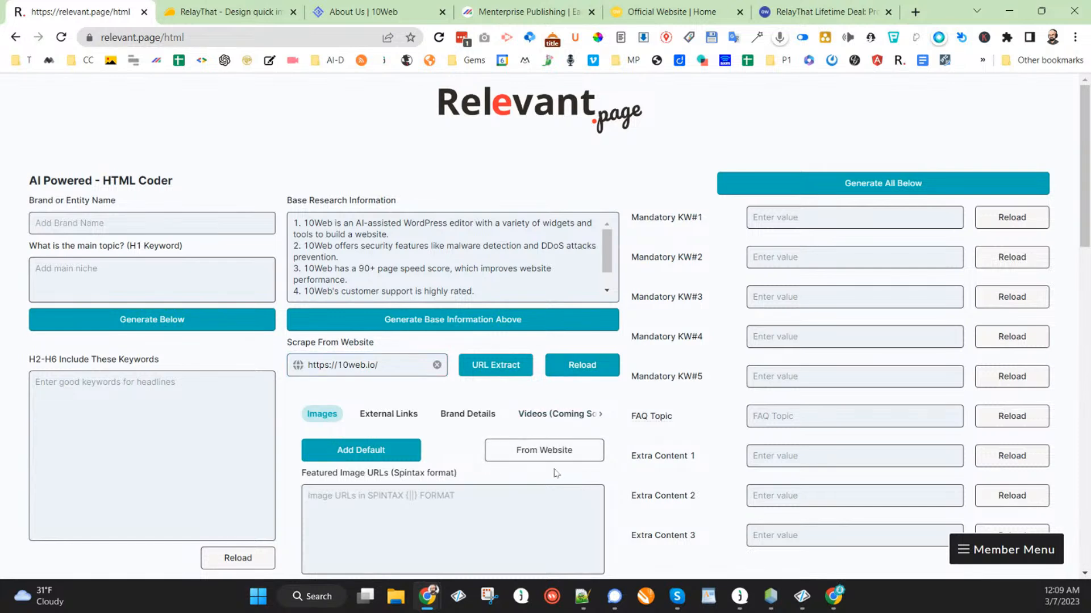
left_click(500, 367)
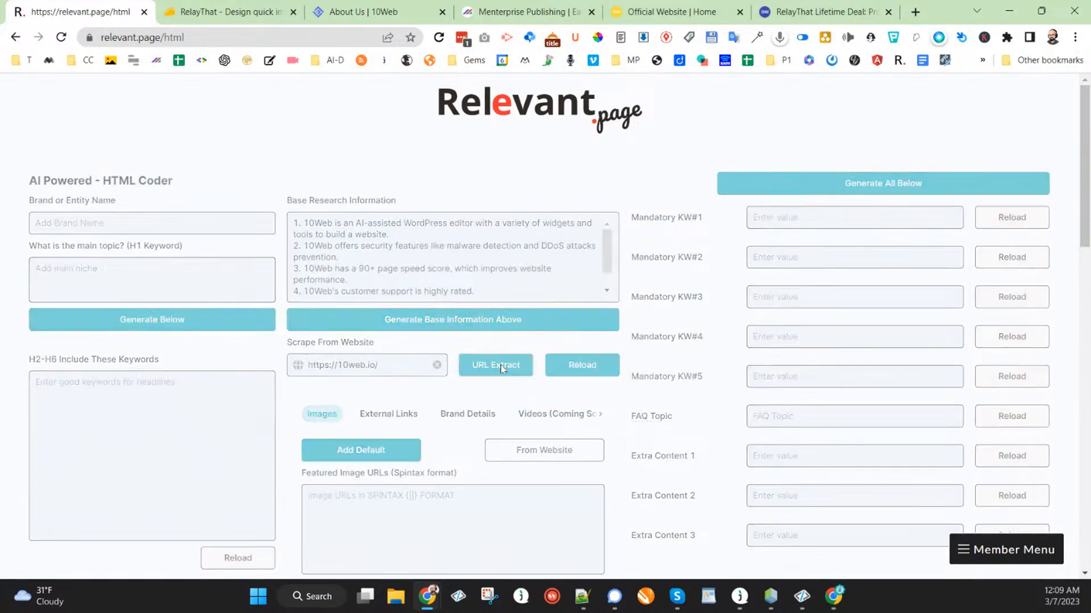
left_click(546, 455)
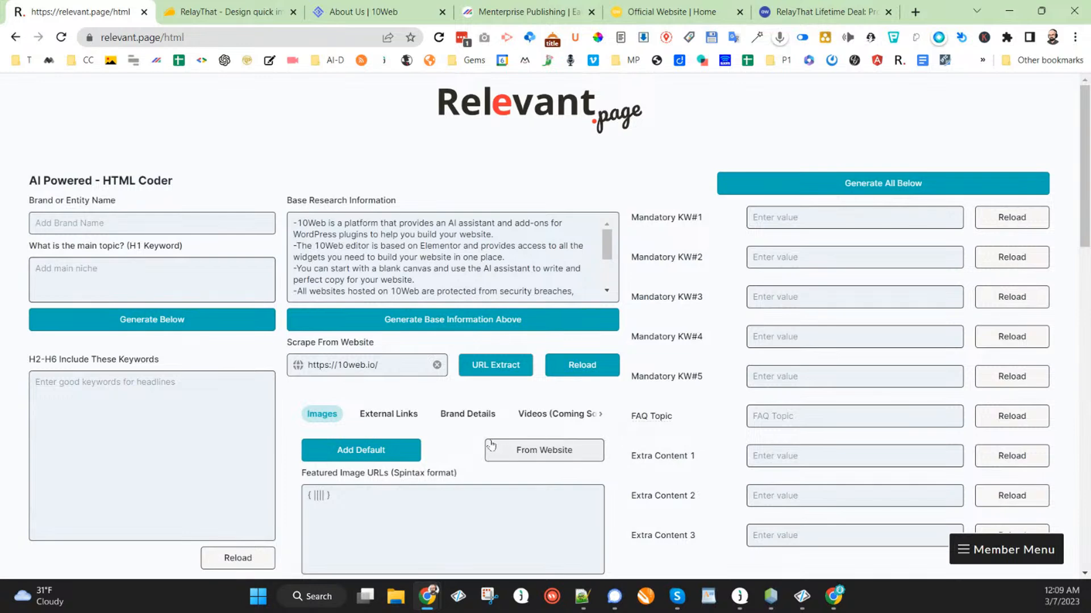
left_click(492, 369)
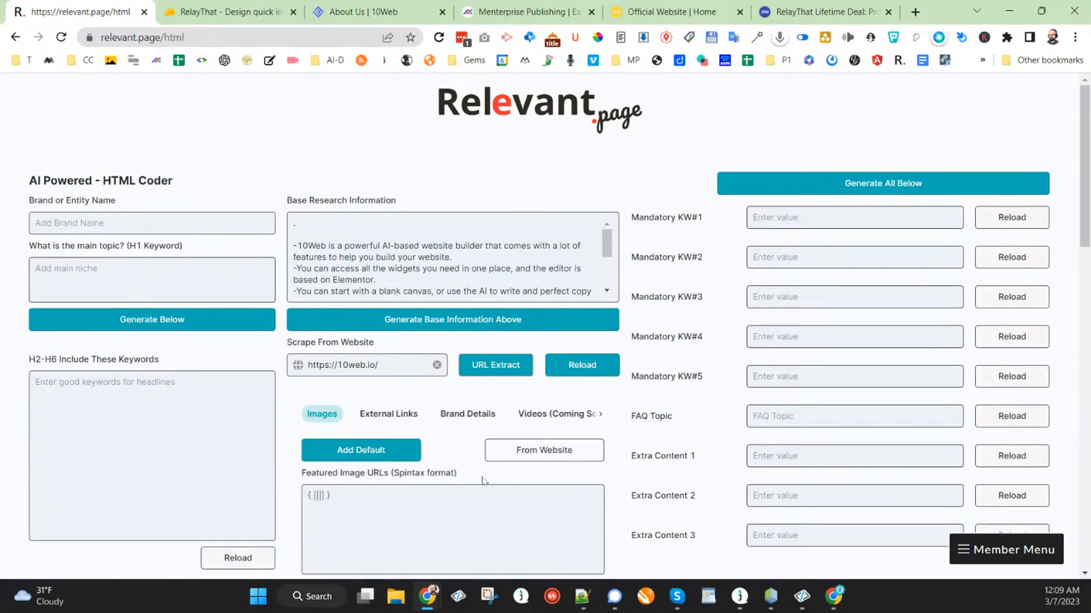
left_click(396, 452)
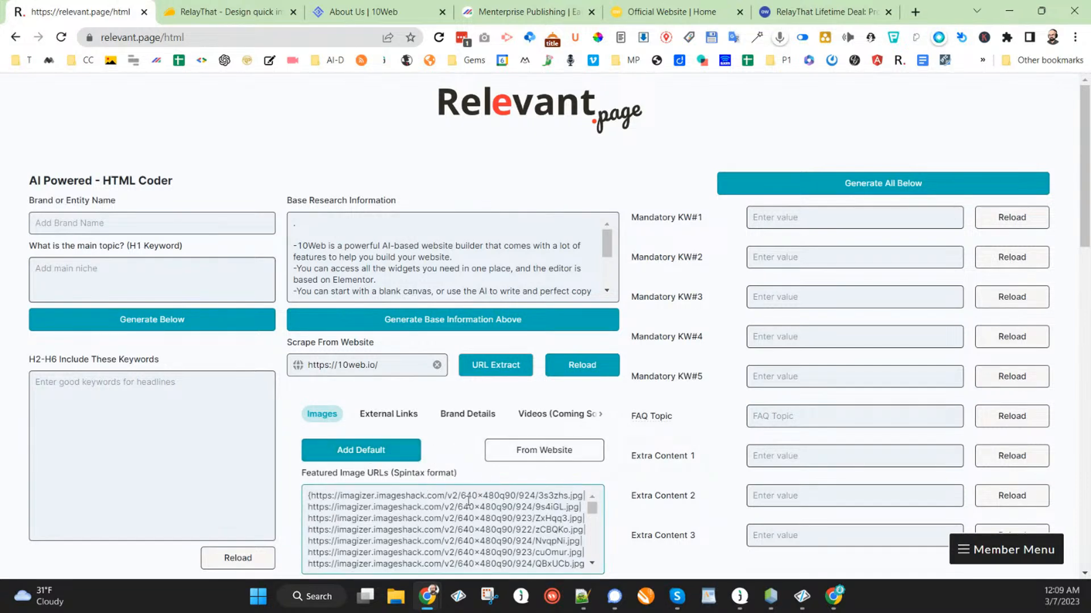
Open imageshack.com in a new tab and show the account's image albums.
left_click(914, 14)
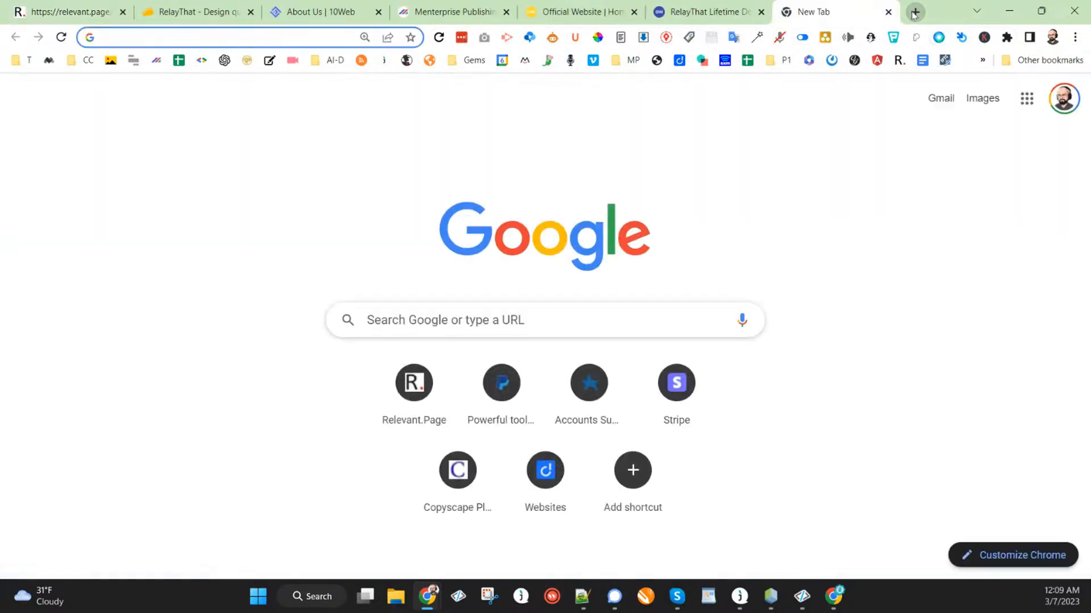
type("images")
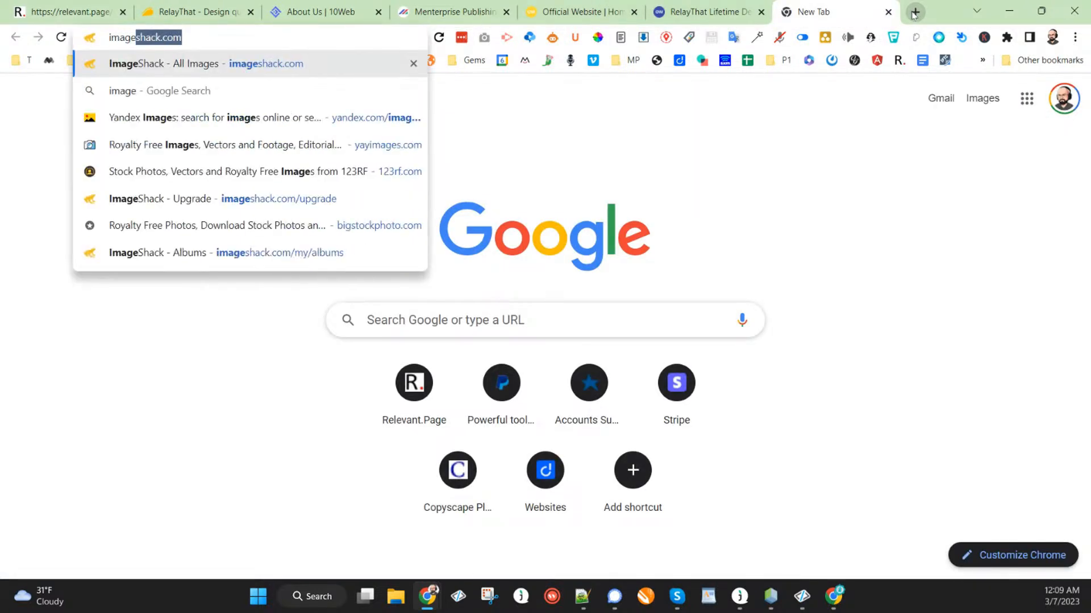
key("Return")
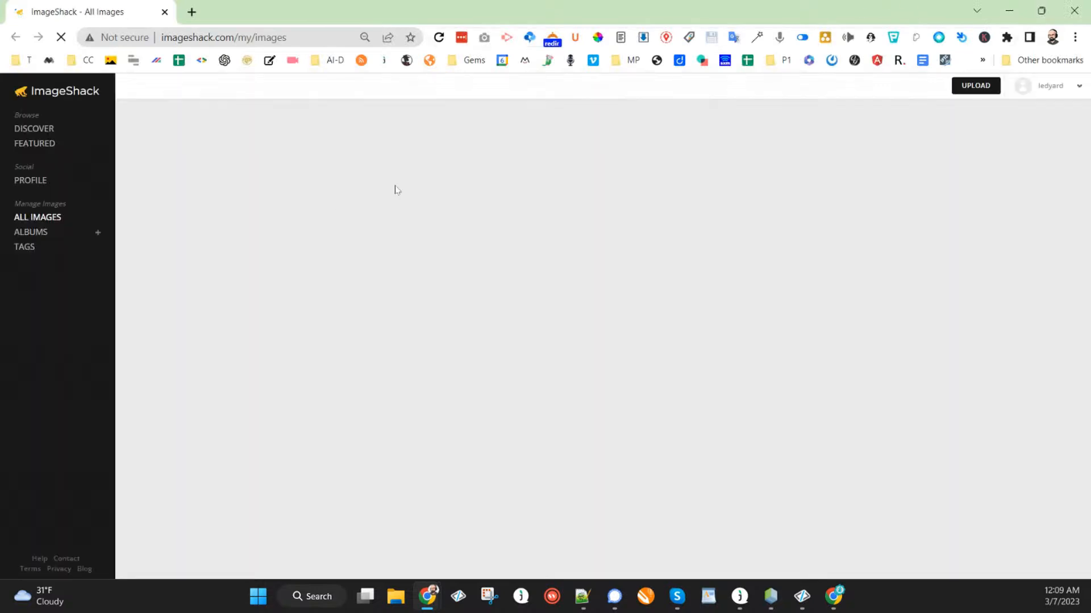
left_click(46, 234)
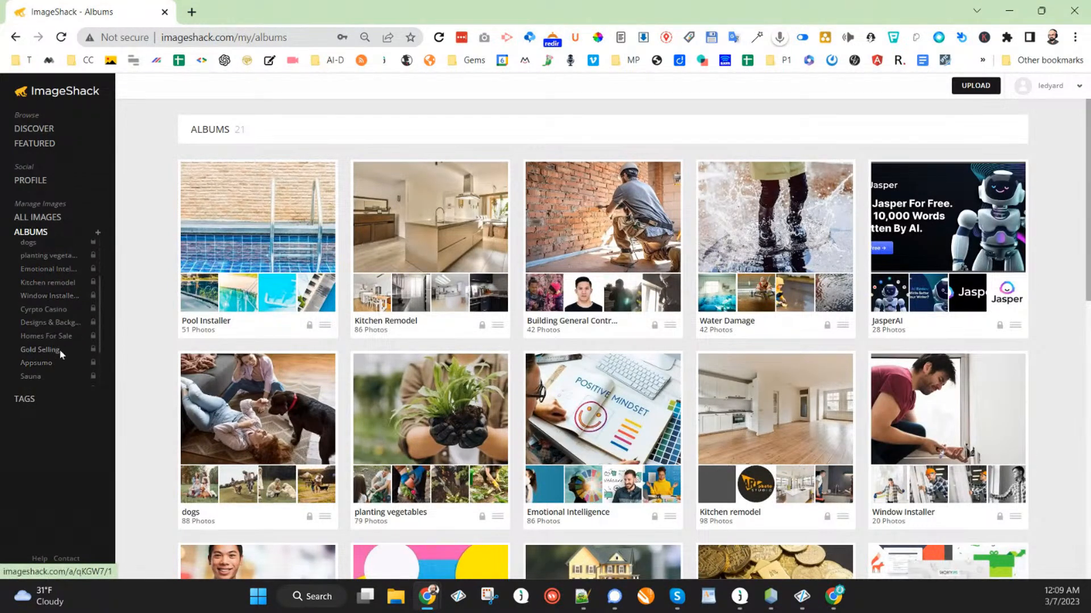
Open the Business Computer album and look through the images on its first page.
scroll(60, 349, "down", 3)
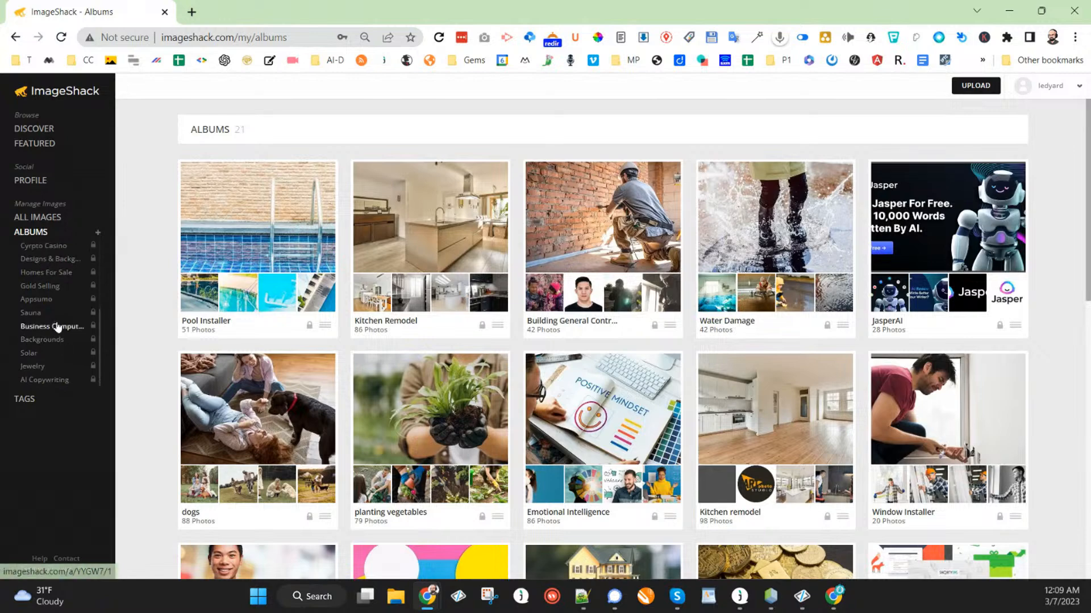
left_click(54, 326)
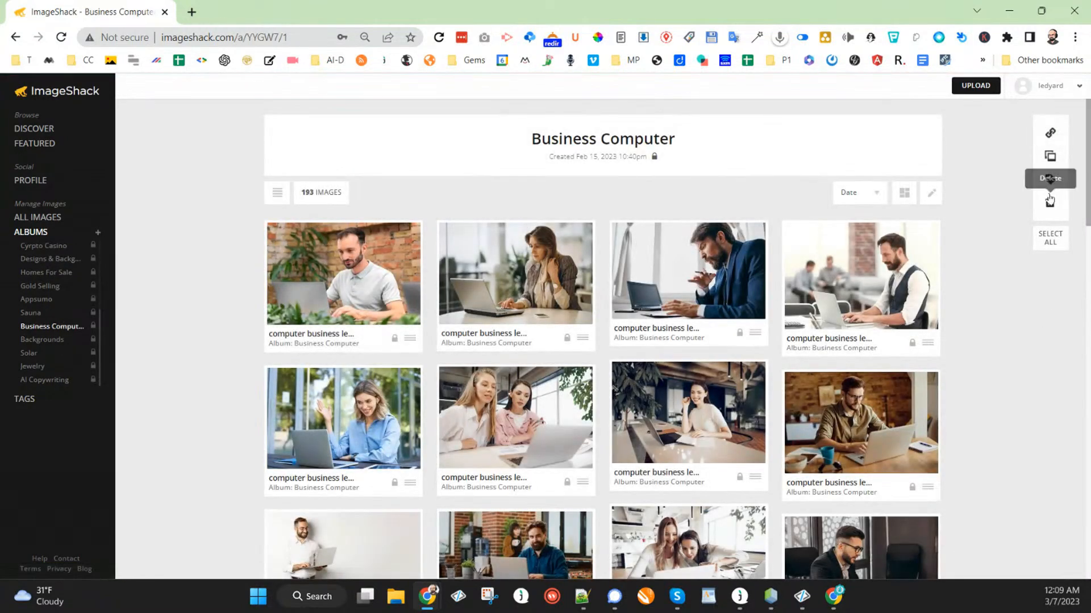
scroll(957, 325, "down", 5)
scroll(944, 347, "down", 10)
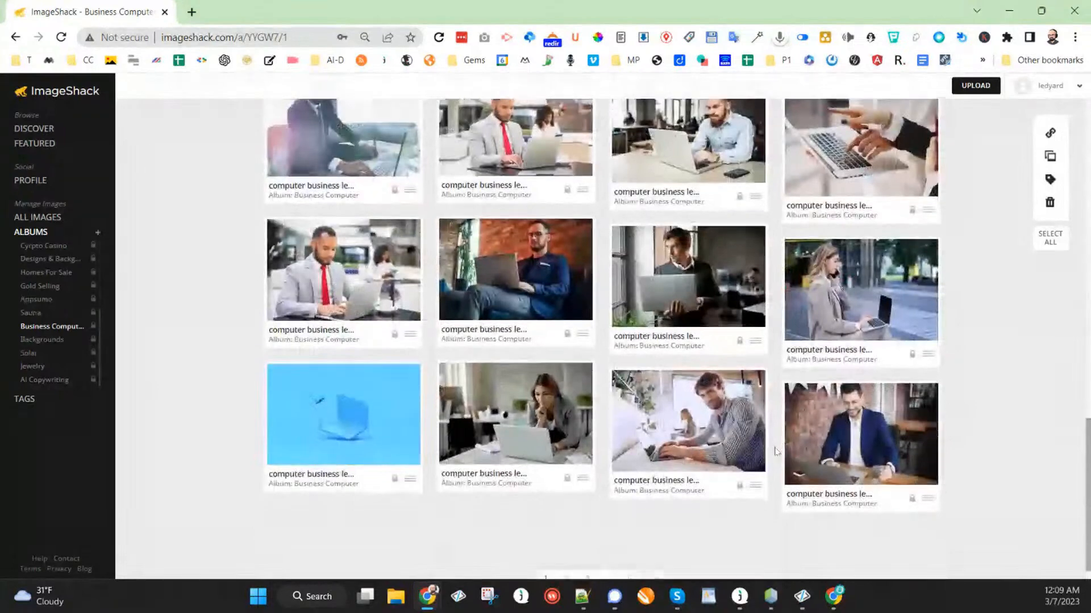
scroll(1015, 330, "down", 3)
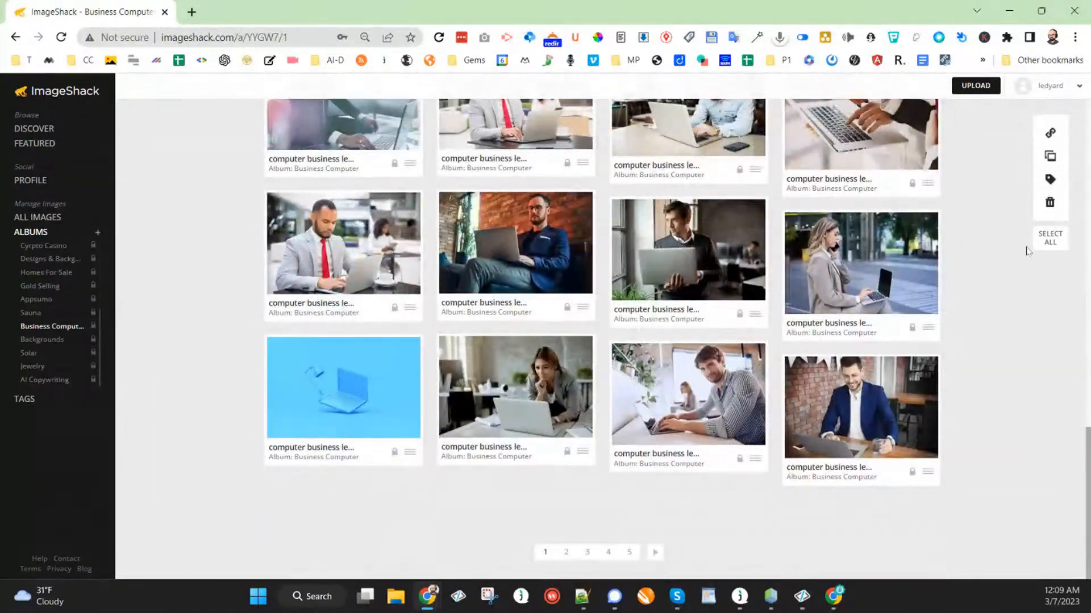
Select all images loaded in the Business Computer album and copy their direct links at 640 x 480 (medium).
left_click(1050, 237)
left_click(1050, 133)
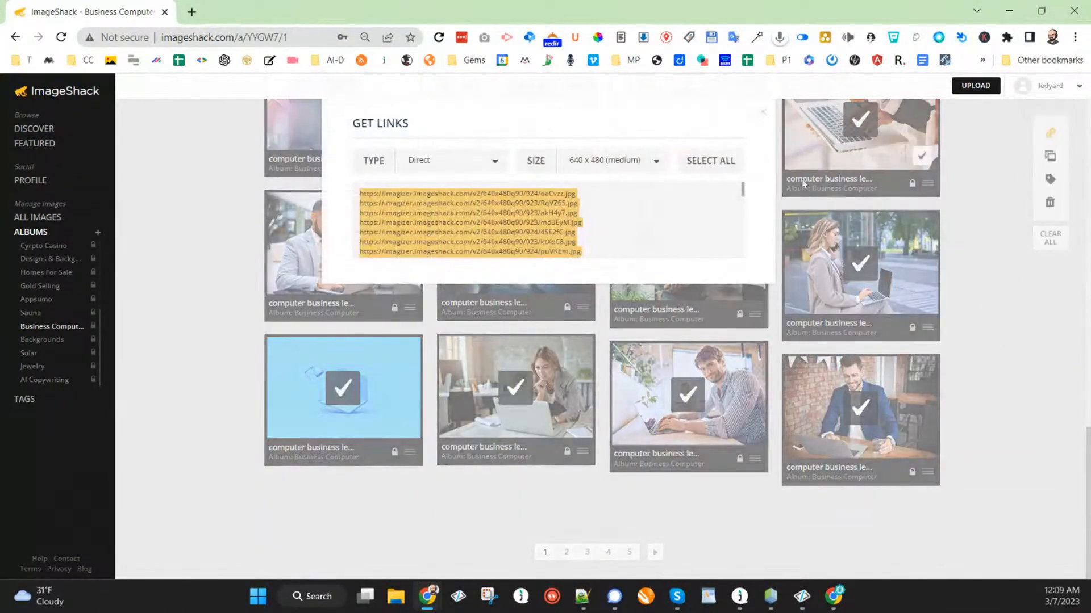
right_click(532, 214)
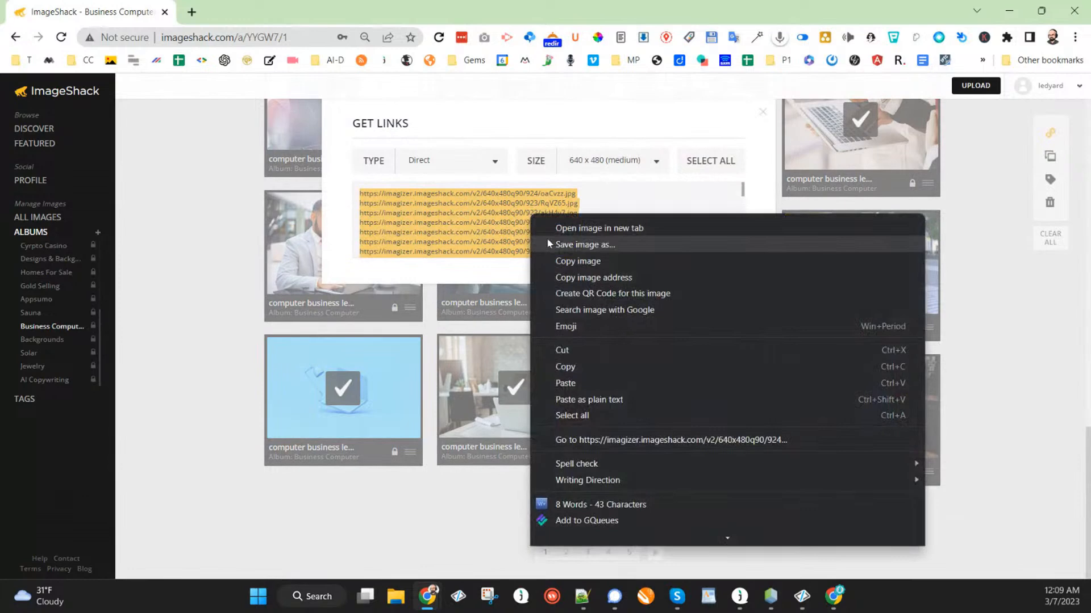
left_click(565, 367)
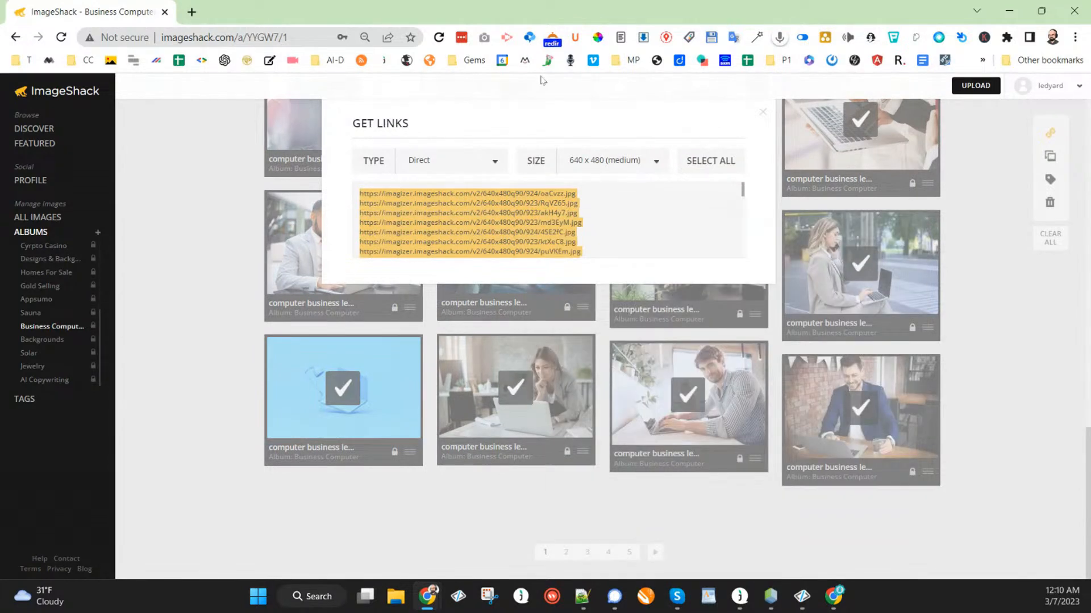
Open textshaker.com in a new tab of the main browser window and paste the copied image links into the text area.
left_click(1004, 17)
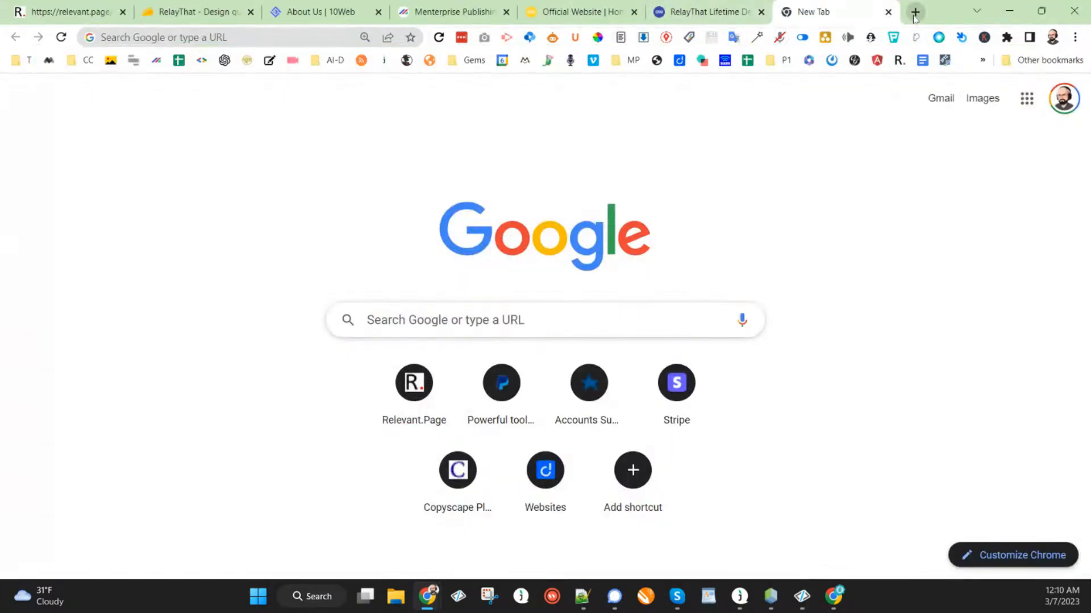
left_click(913, 12)
type("textshaker.com")
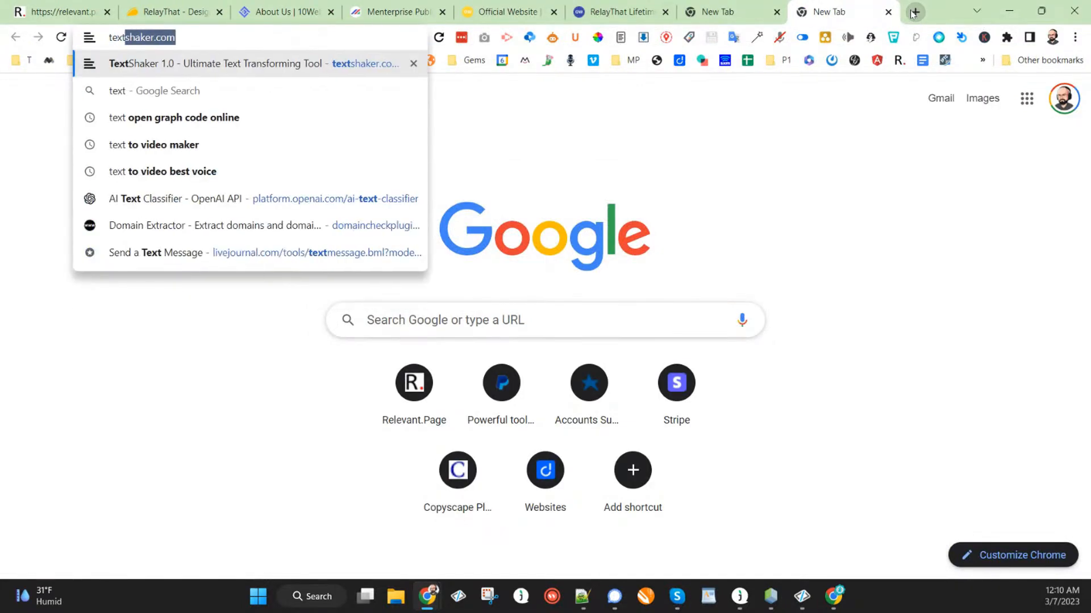
key("Return")
left_click(419, 270)
key("ctrl+v")
Add the suffix | to every image link line.
scroll(690, 309, "up", 3)
left_click(711, 295)
type("|")
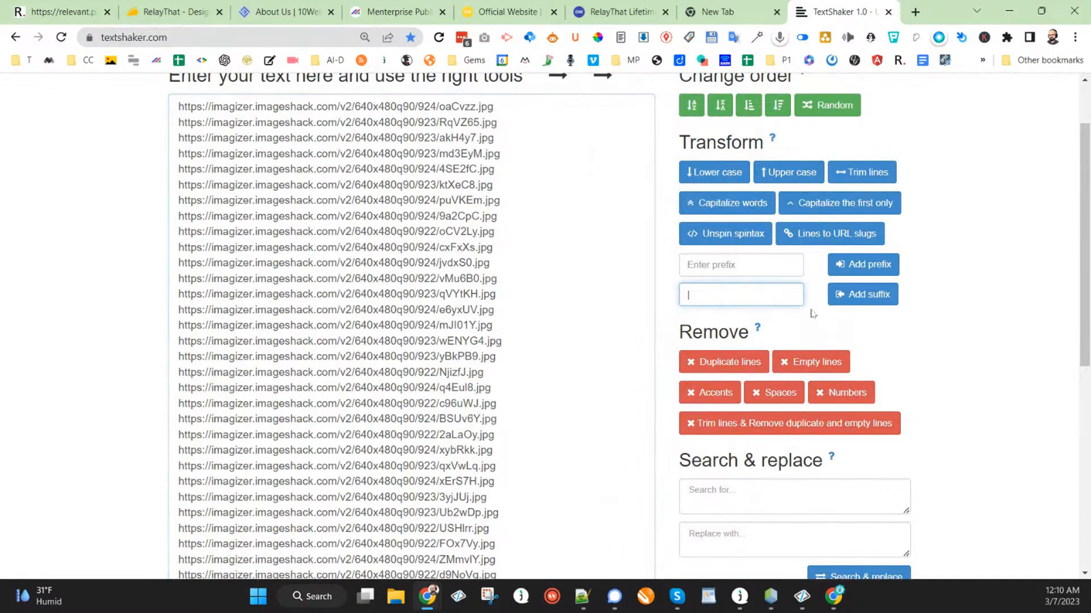
left_click(863, 294)
Join the links into a single line by replacing each | followed by a line break with just |.
left_click(708, 495)
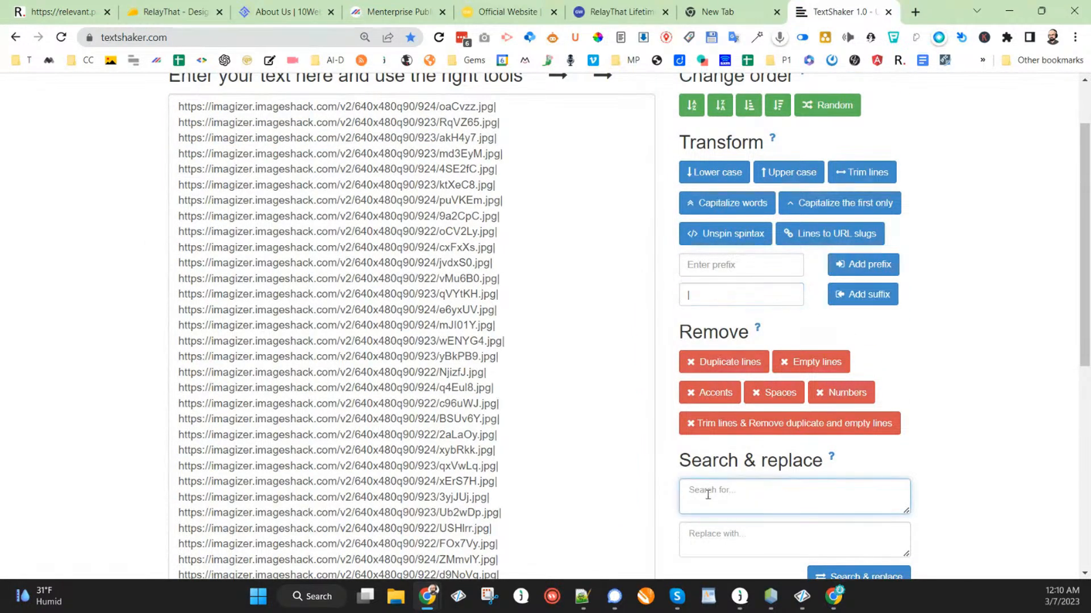
type("|")
key("Return")
left_click(699, 540)
type("|")
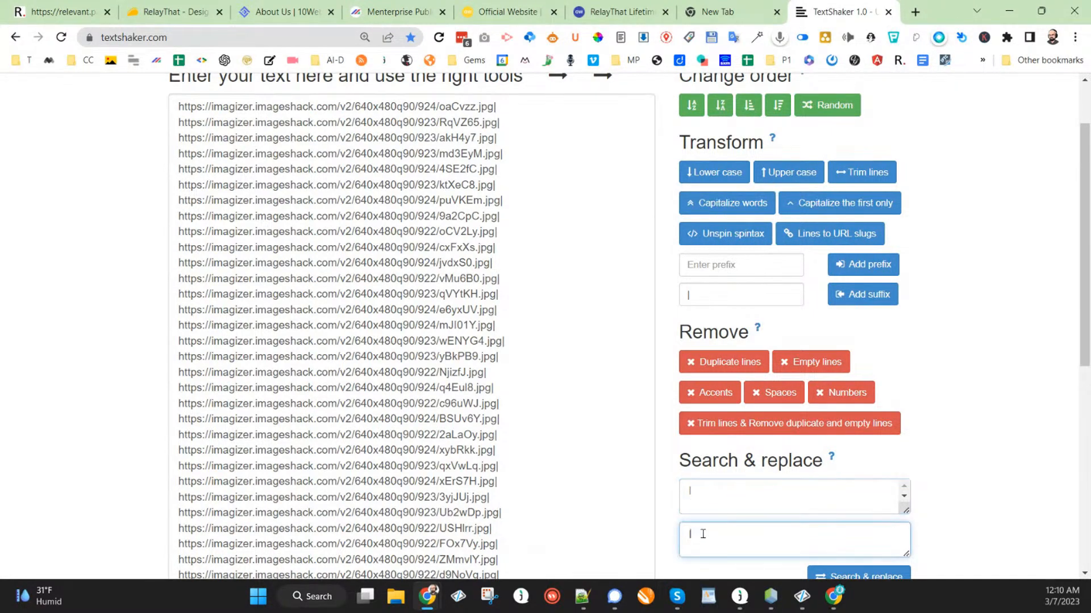
left_click(841, 568)
Enclose the joined links in curly braces as spintax and copy the whole text.
left_click(490, 527)
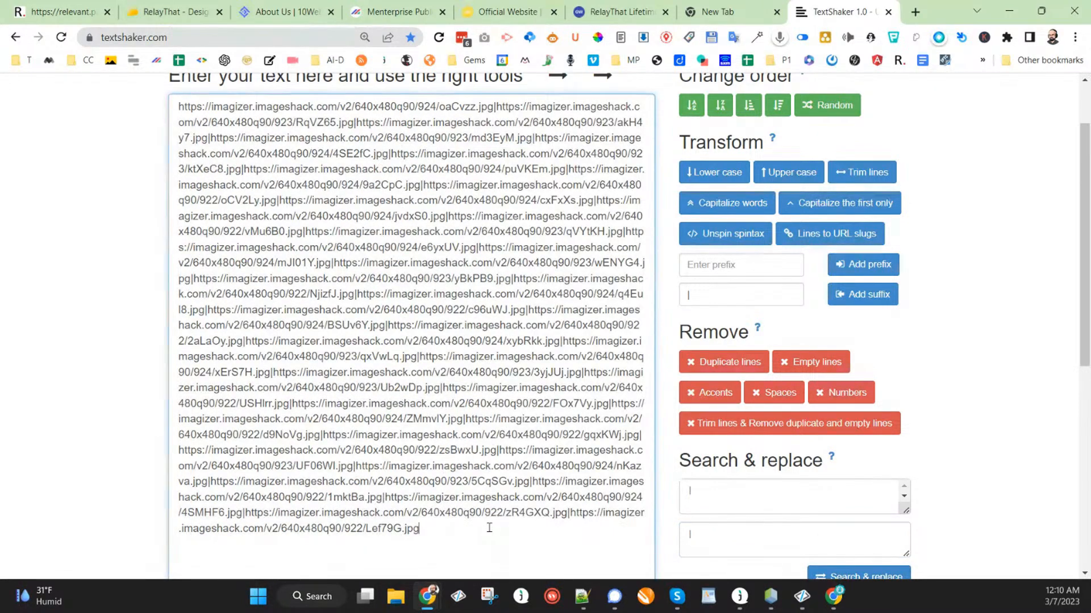
scroll(436, 308, "up", 2)
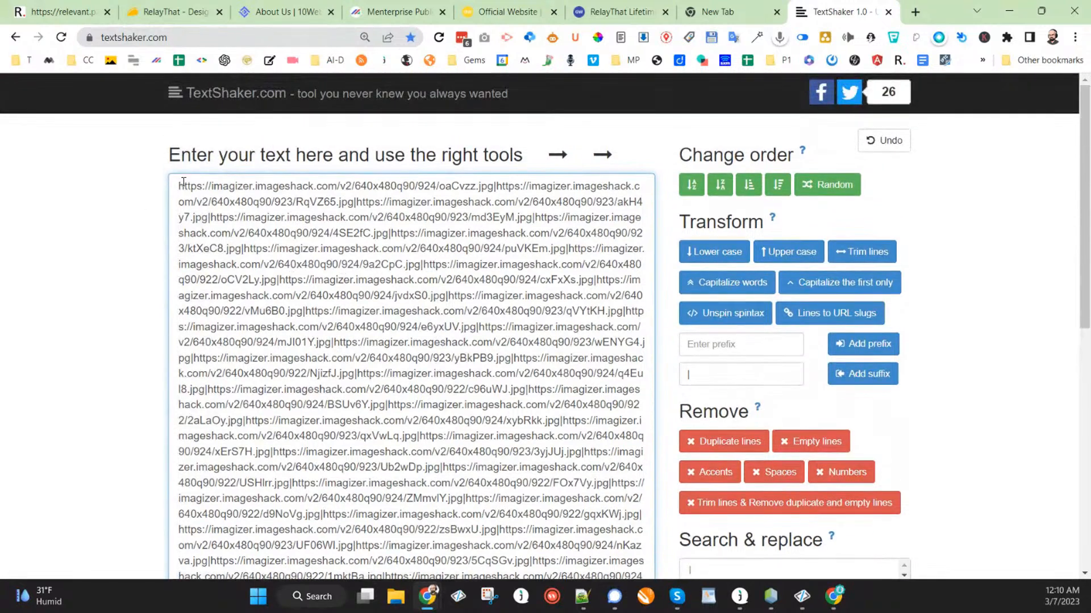
type("{")
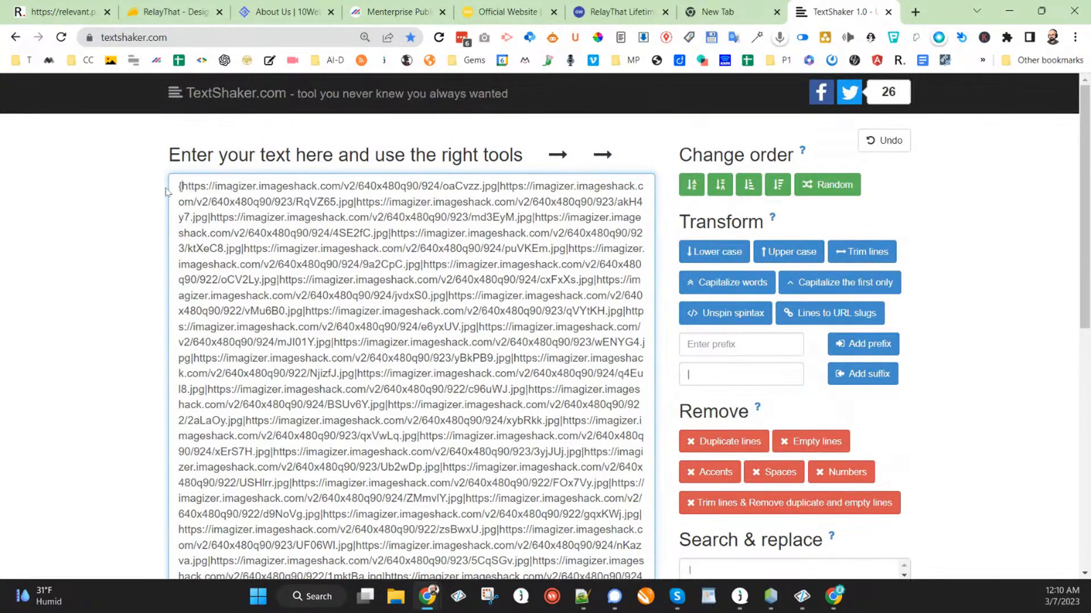
key("ctrl+a")
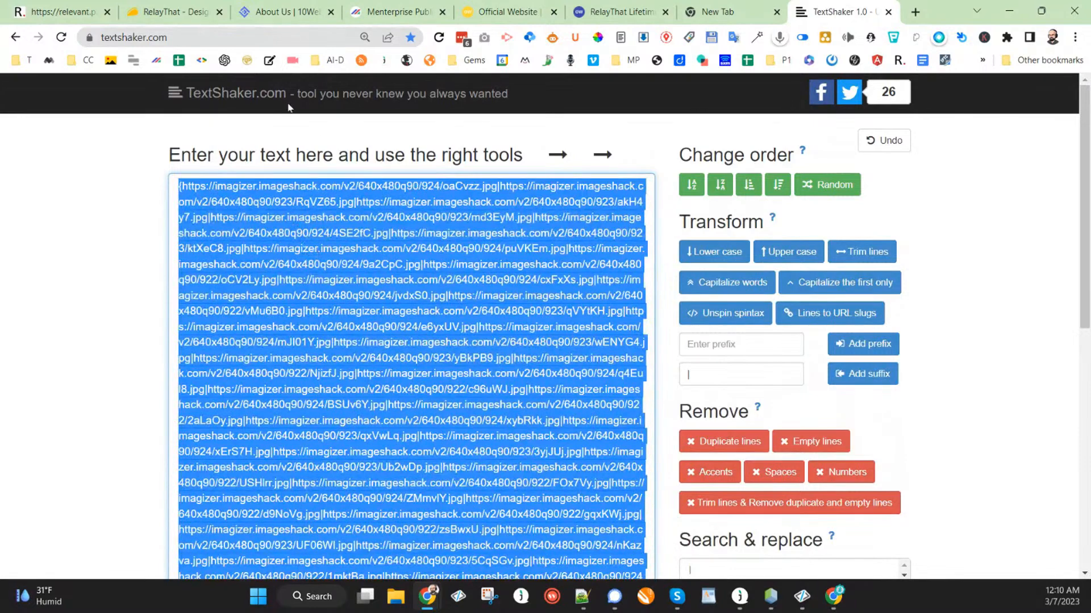
Return to the relevant.page HTML coder and replace the featured image URLs with the copied spintax links.
left_click(84, 12)
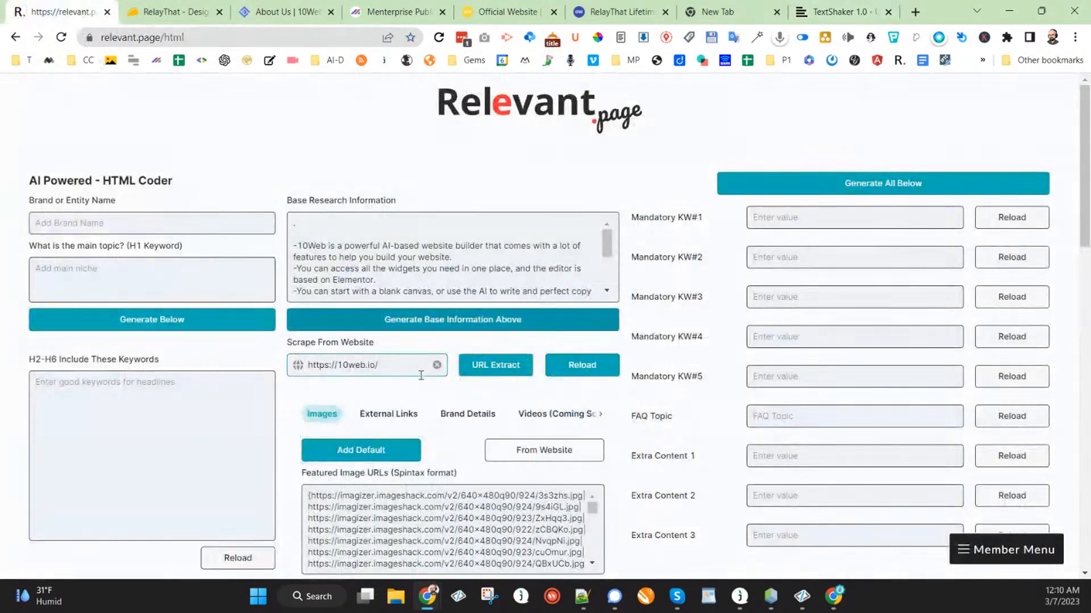
scroll(420, 372, "down", 2)
left_click(432, 400)
key("ctrl+a")
key("BackSpace")
key("ctrl+v")
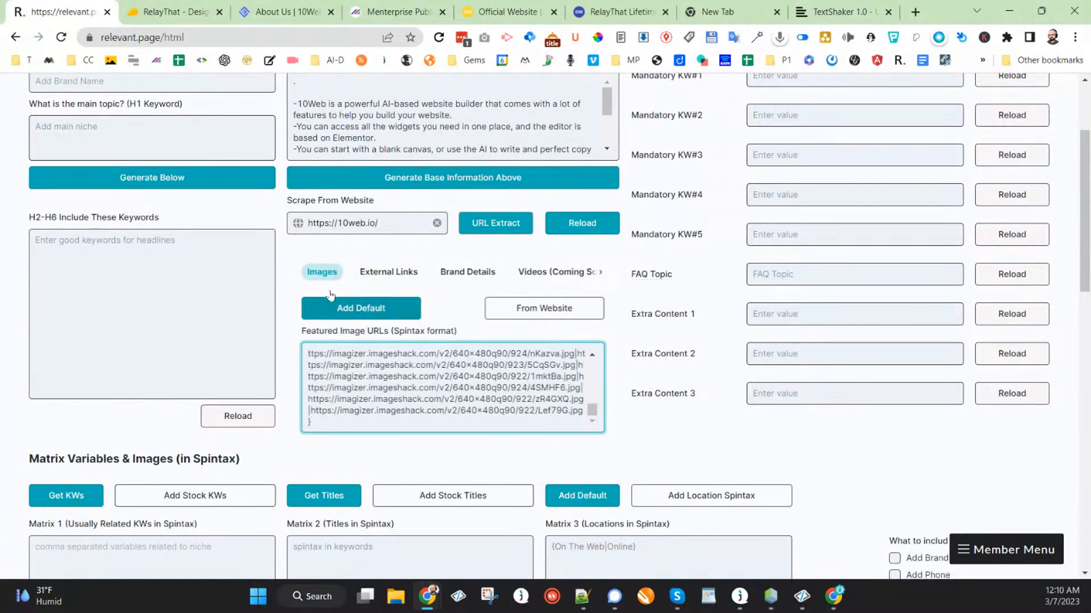
Remove the stray period and blank lines at the start of the base research information.
scroll(357, 307, "up", 2)
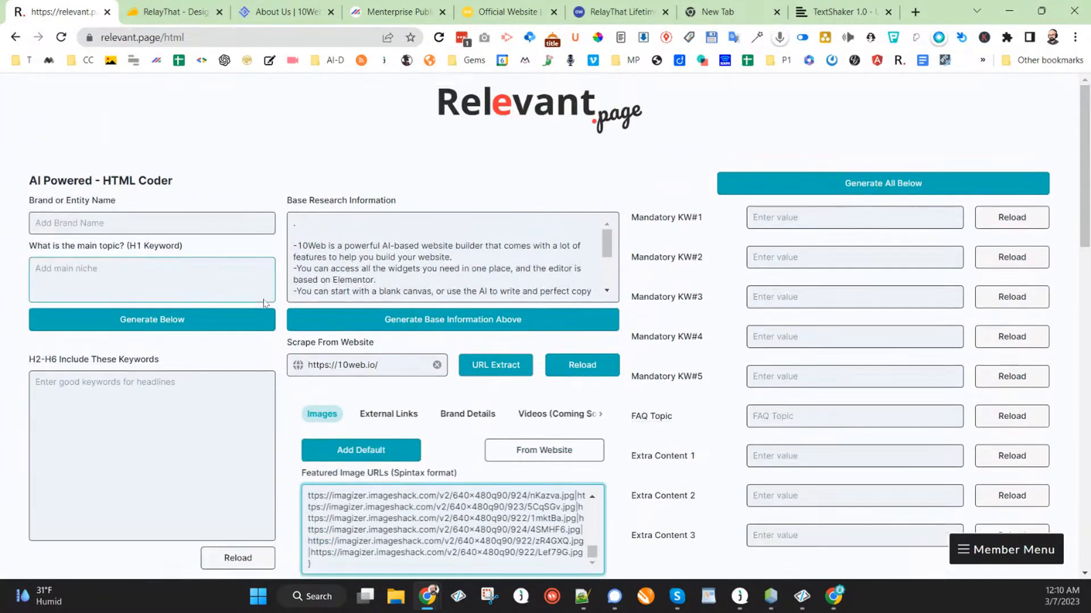
left_click(288, 227)
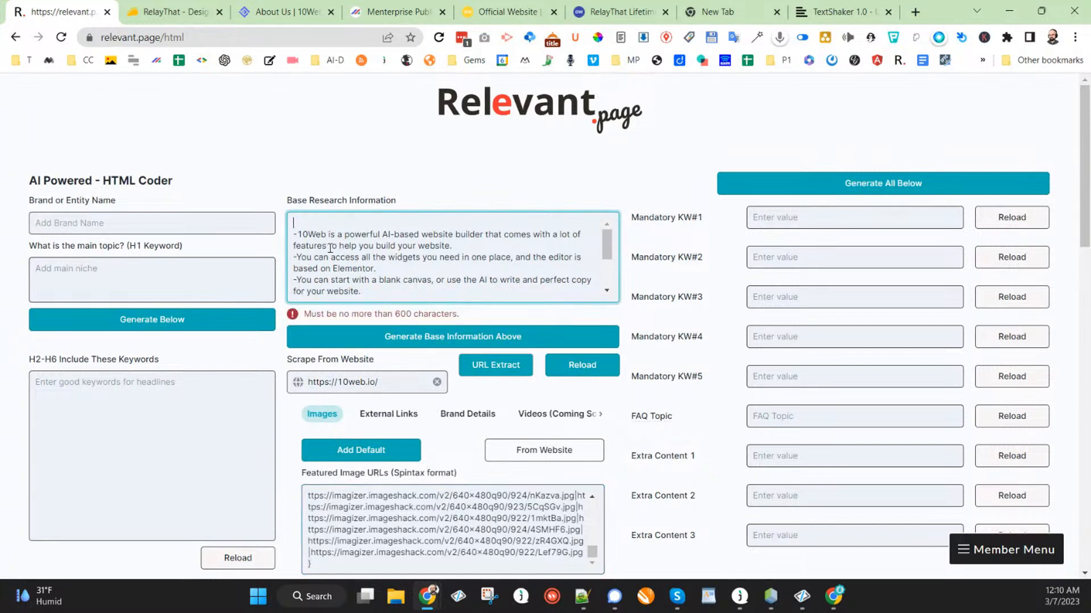
key("Delete")
key("Delete")
Copy 10Web from the research text and enter it as the brand or entity name.
left_click_drag(326, 224, 302, 224)
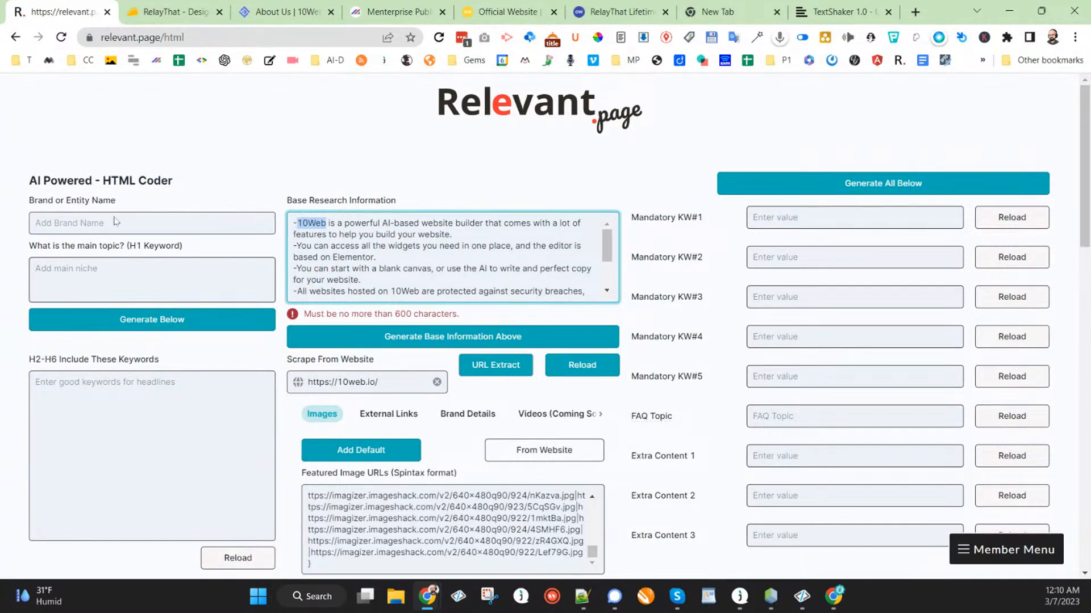
left_click(141, 227)
key("ctrl+v")
Copy the AI-based website builder phrase into the main topic and capitalize it as "AI-based Website Builder".
left_click(349, 223)
left_click_drag(381, 223, 482, 223)
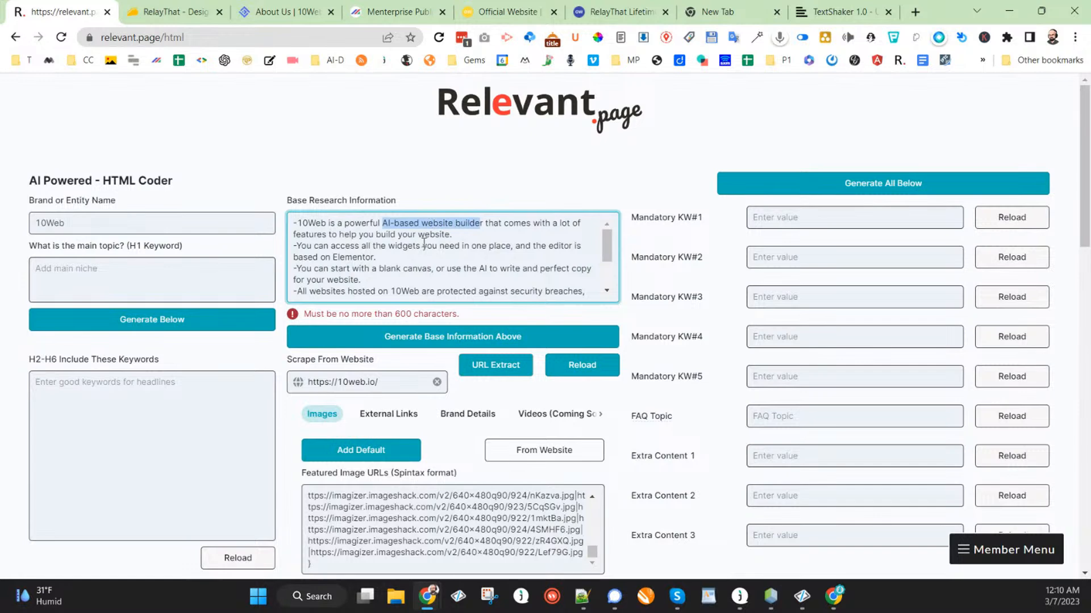
left_click(170, 270)
key("ctrl+v")
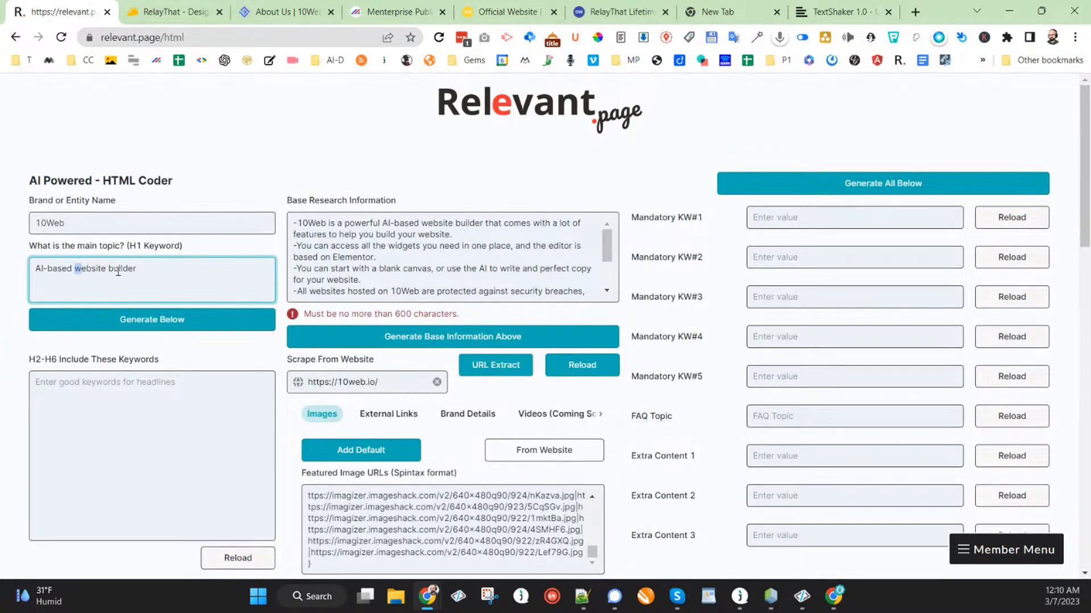
type("W")
type("B")
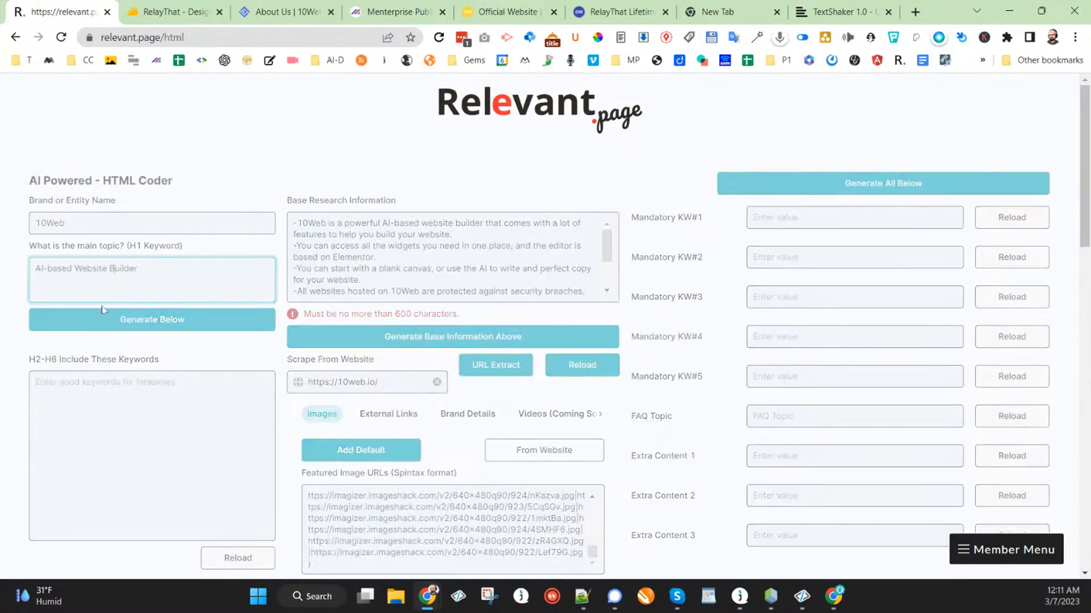
Generate H2-H6 keywords from the main topic and regenerate them several times to get a better list.
left_click(149, 320)
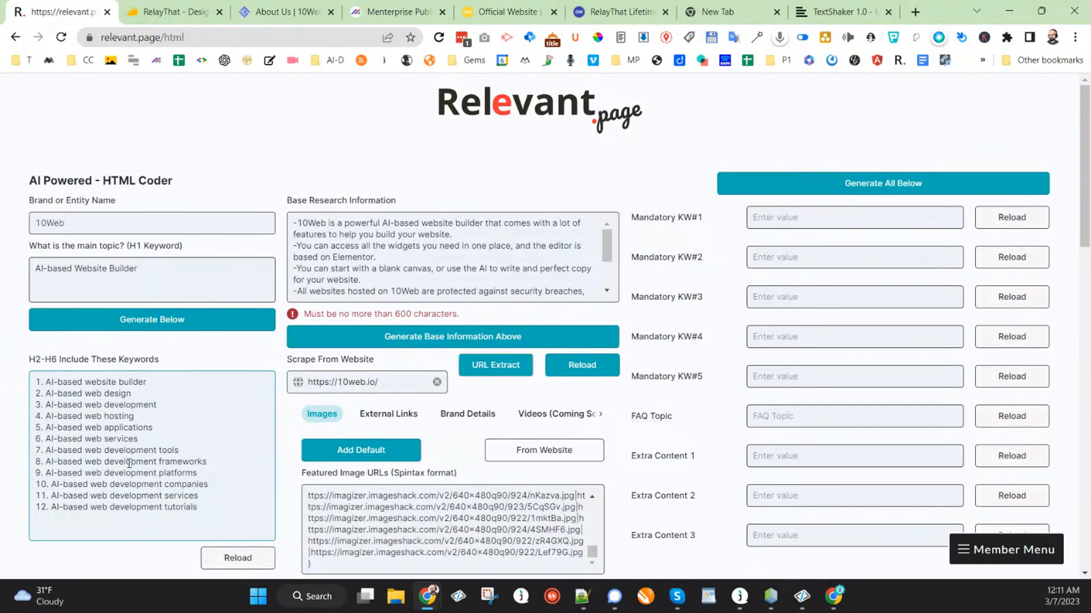
left_click(134, 321)
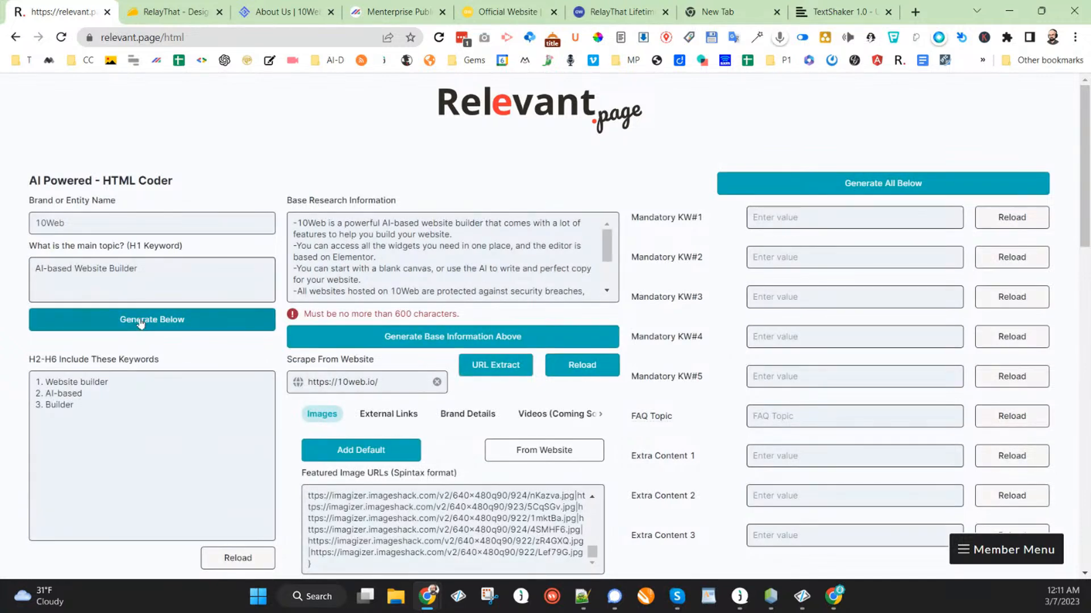
left_click(141, 322)
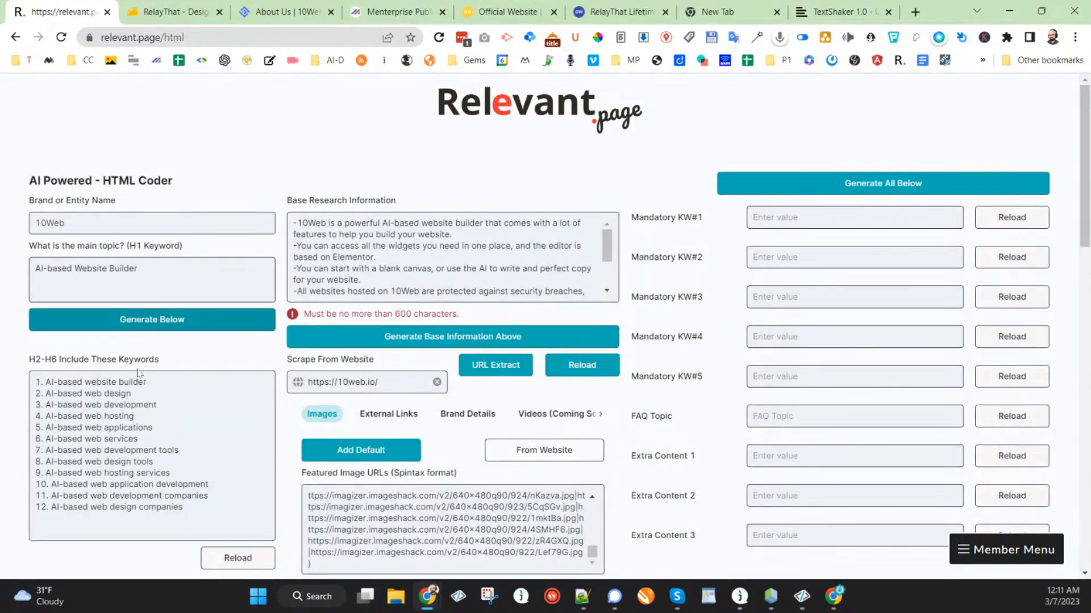
left_click(152, 321)
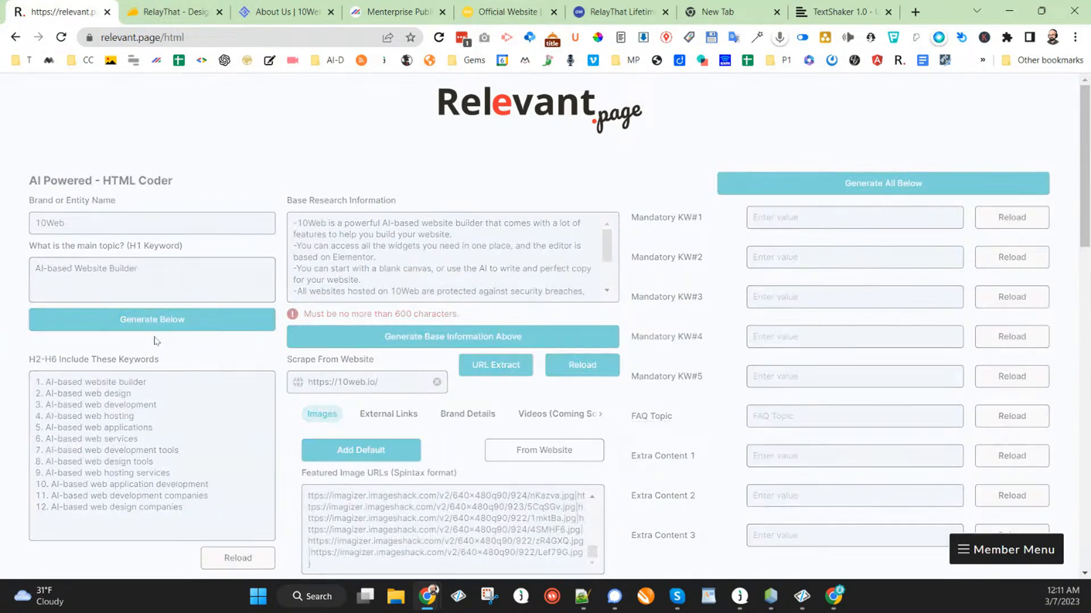
left_click(147, 385)
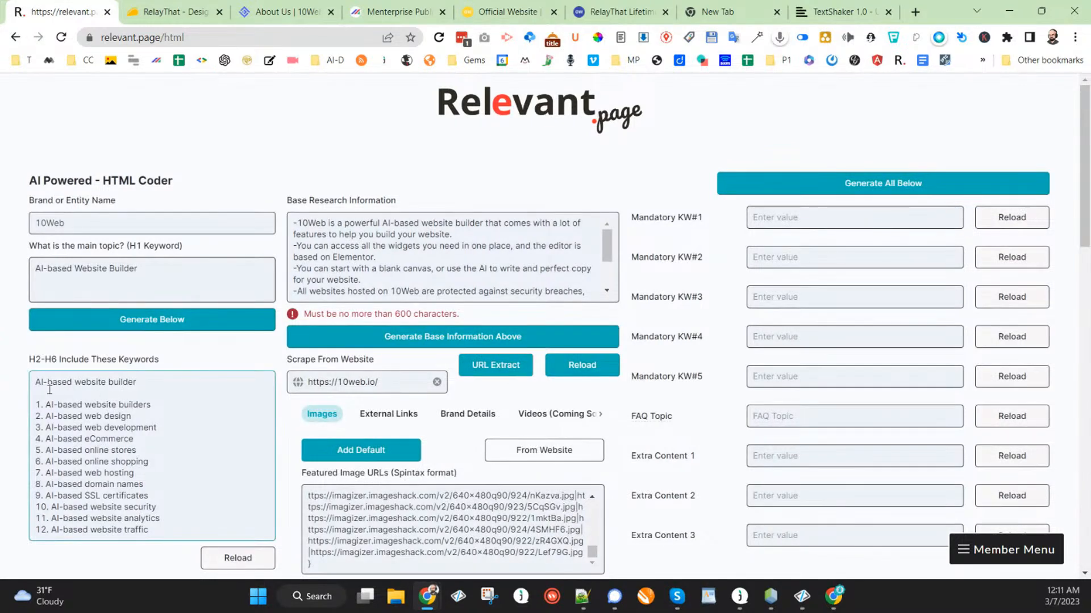
Delete the unnumbered heading line and the domain names and SSL certificates entries from the H2-H6 keywords.
triple_click(29, 382)
key("Delete")
key("Delete")
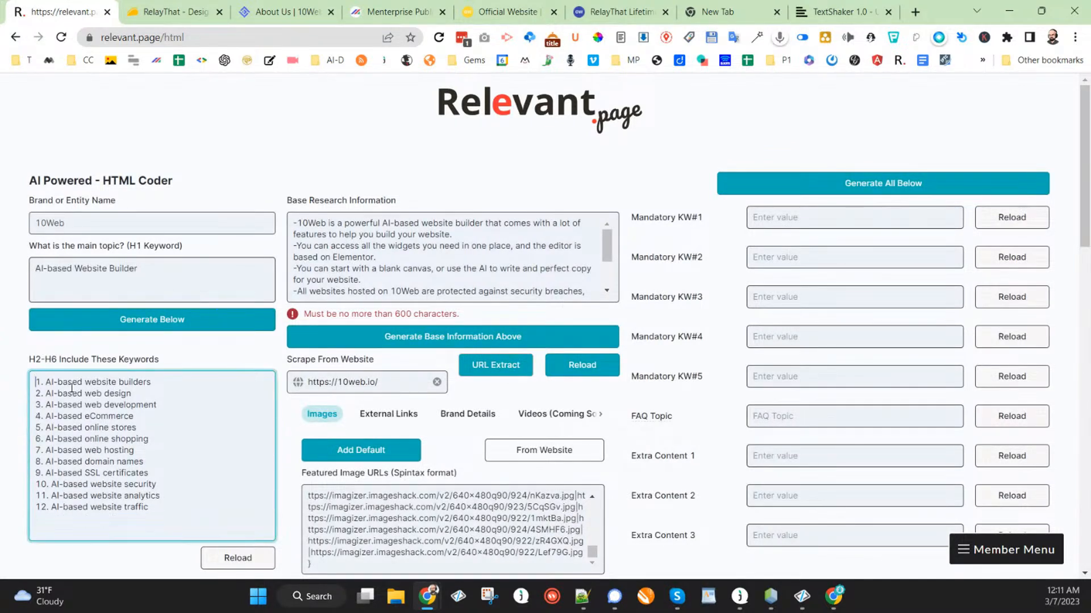
left_click_drag(159, 476, 26, 463)
key("Delete")
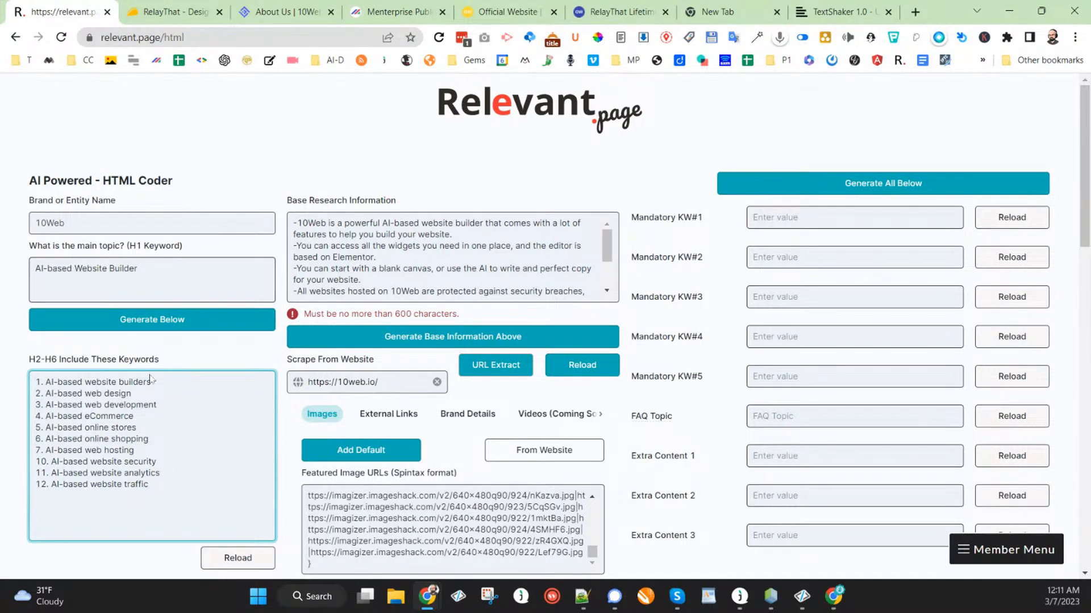
Regenerate the H2-H6 keywords, and generate all the mandatory keyword and FAQ topic values.
left_click(143, 320)
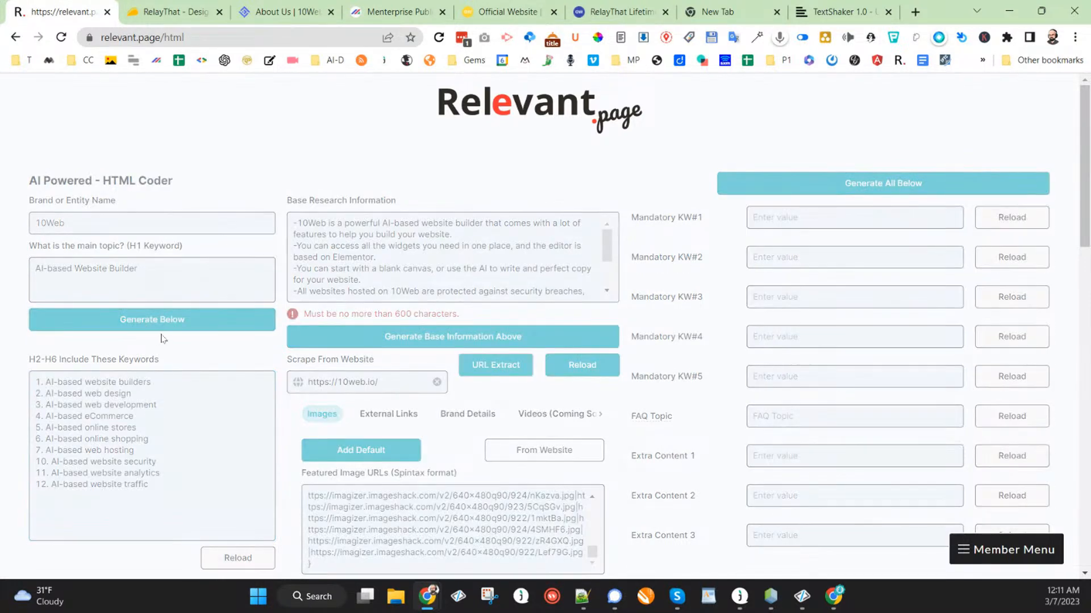
left_click(142, 327)
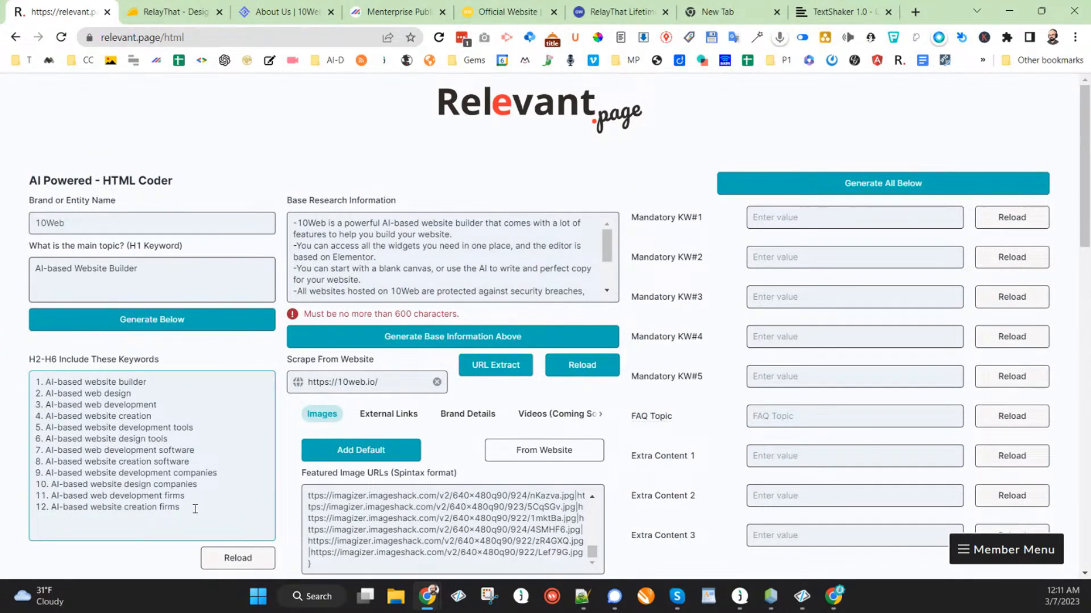
left_click(413, 388)
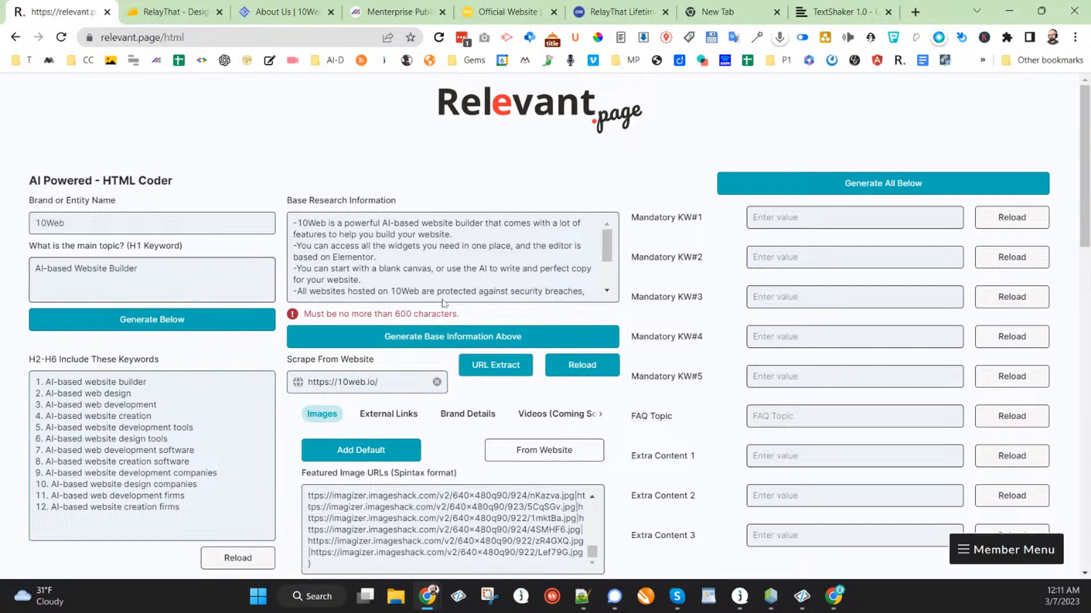
left_click(824, 187)
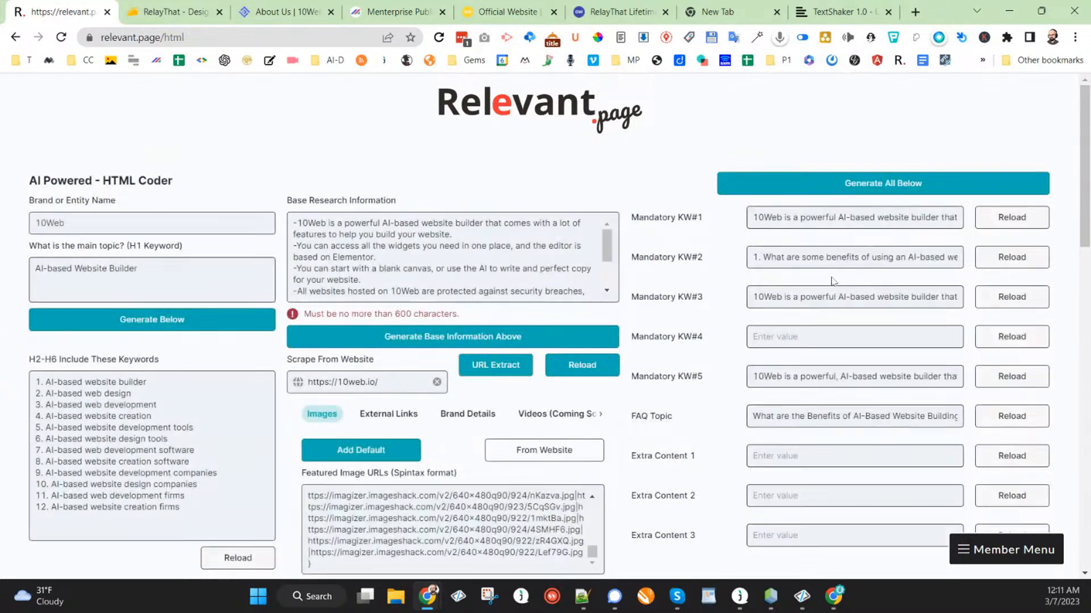
Remove the leading "1." numbering from the Mandatory KW#2 value.
triple_click(769, 259)
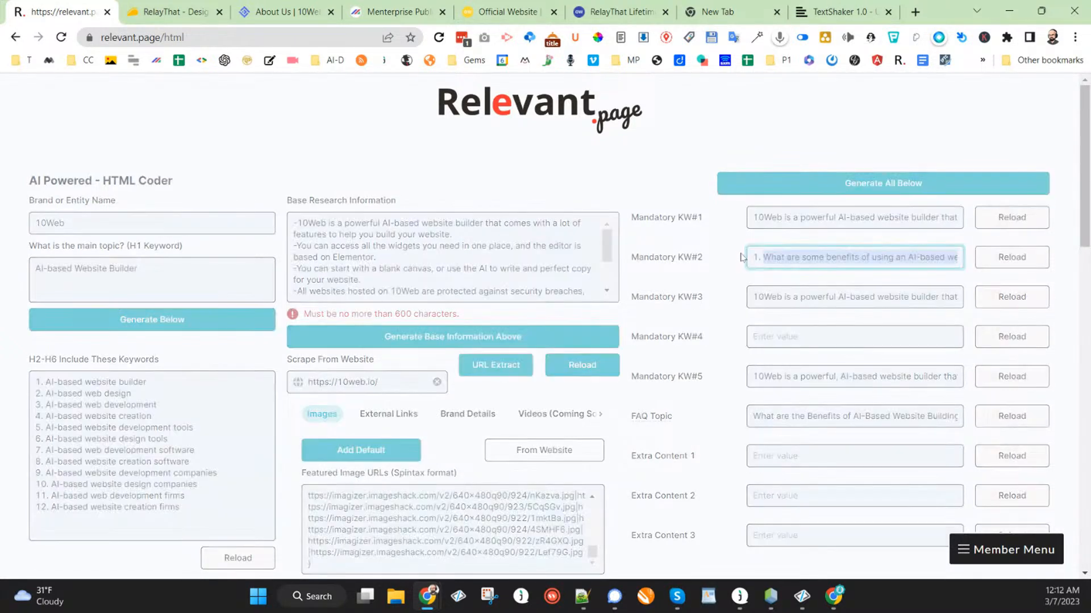
left_click(760, 259)
left_click(764, 260)
key("BackSpace")
key("BackSpace")
key("BackSpace")
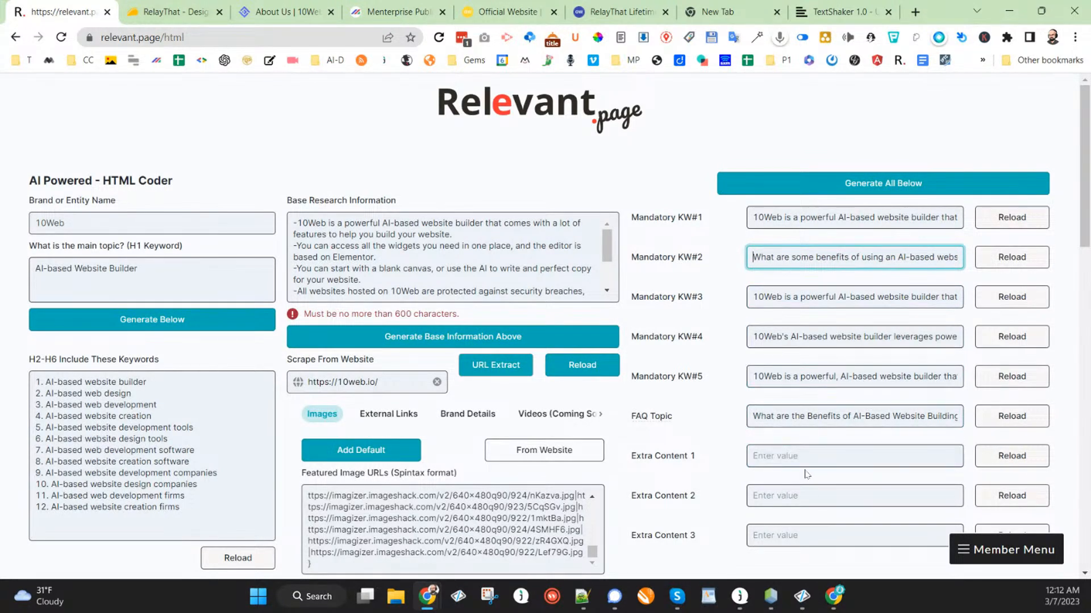
Generate the Matrix 1 related keywords, regenerating them once as proper spintax, and generate the Matrix 2 titles.
scroll(818, 471, "down", 5)
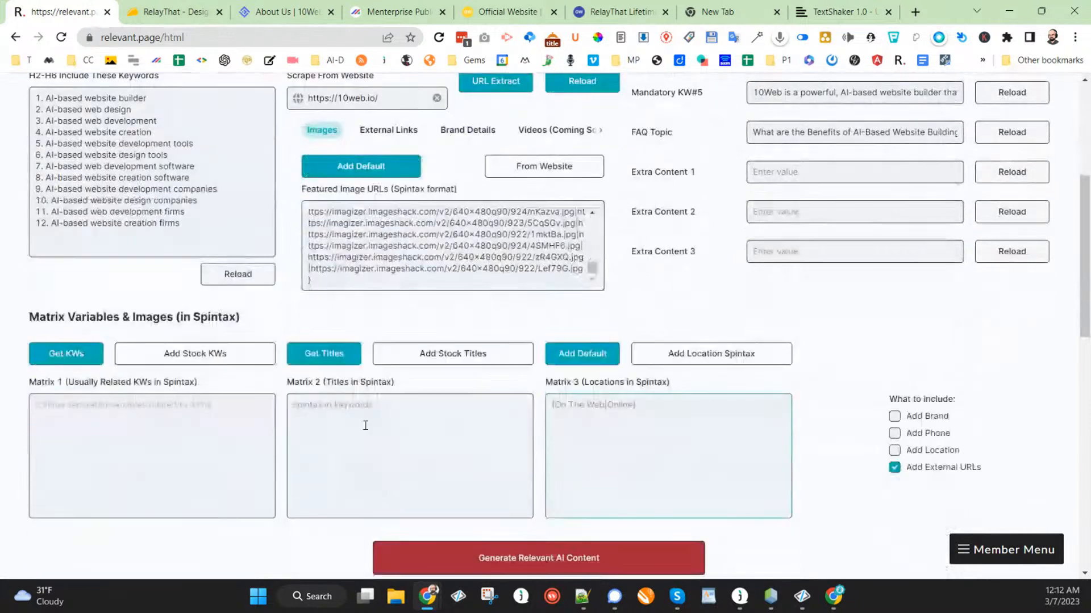
left_click(66, 353)
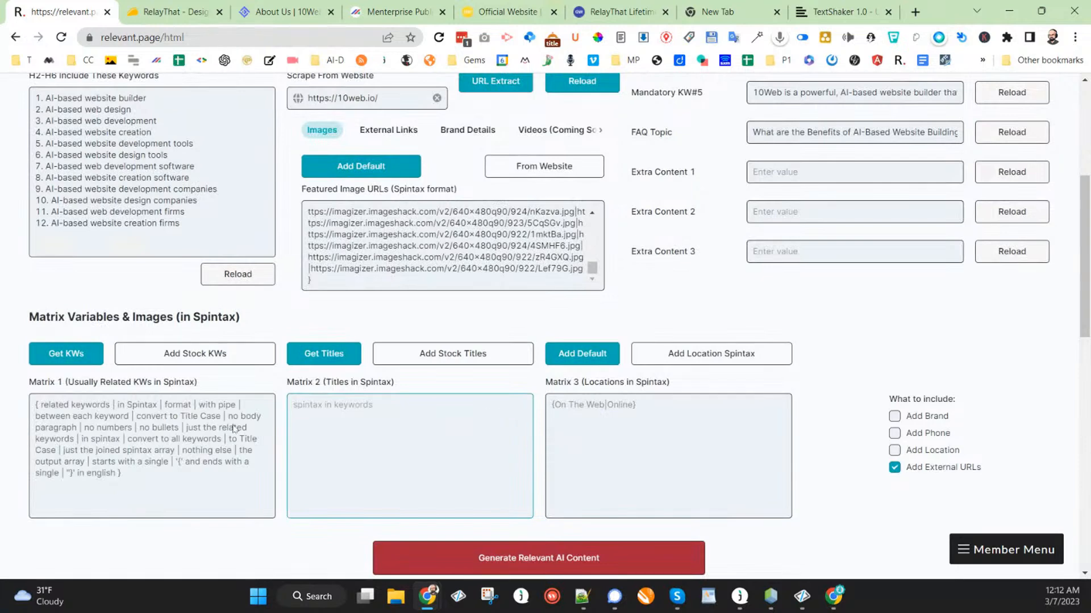
left_click(67, 355)
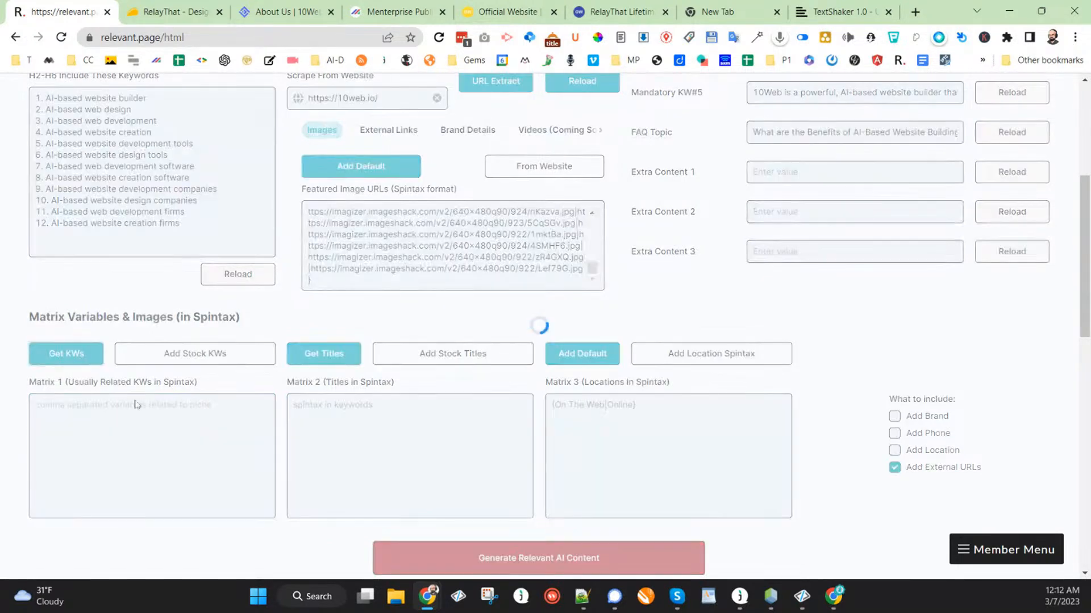
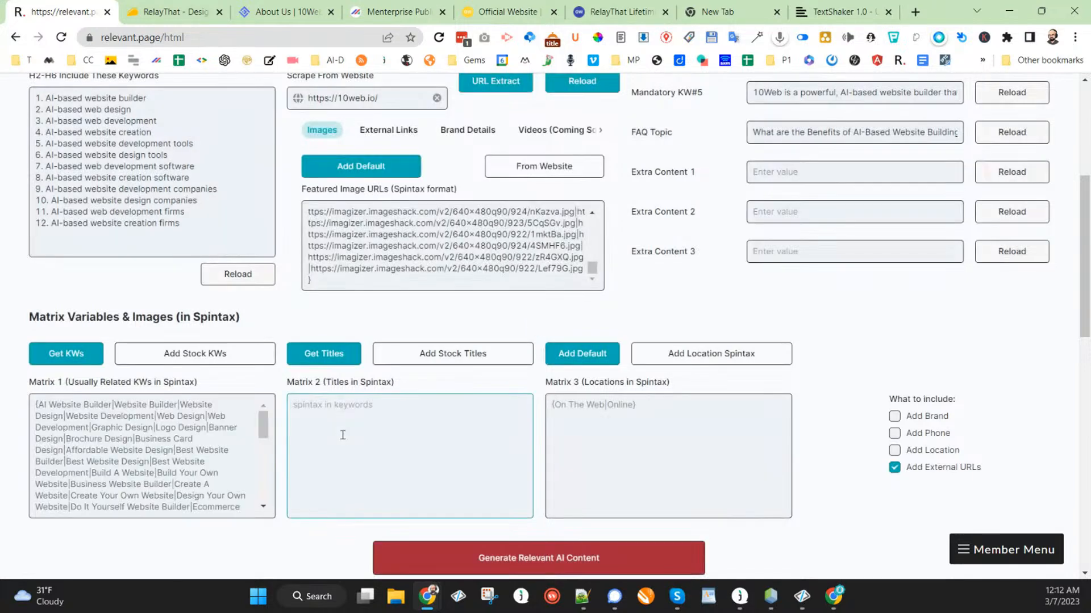
left_click(264, 436)
scroll(258, 424, "down", 6)
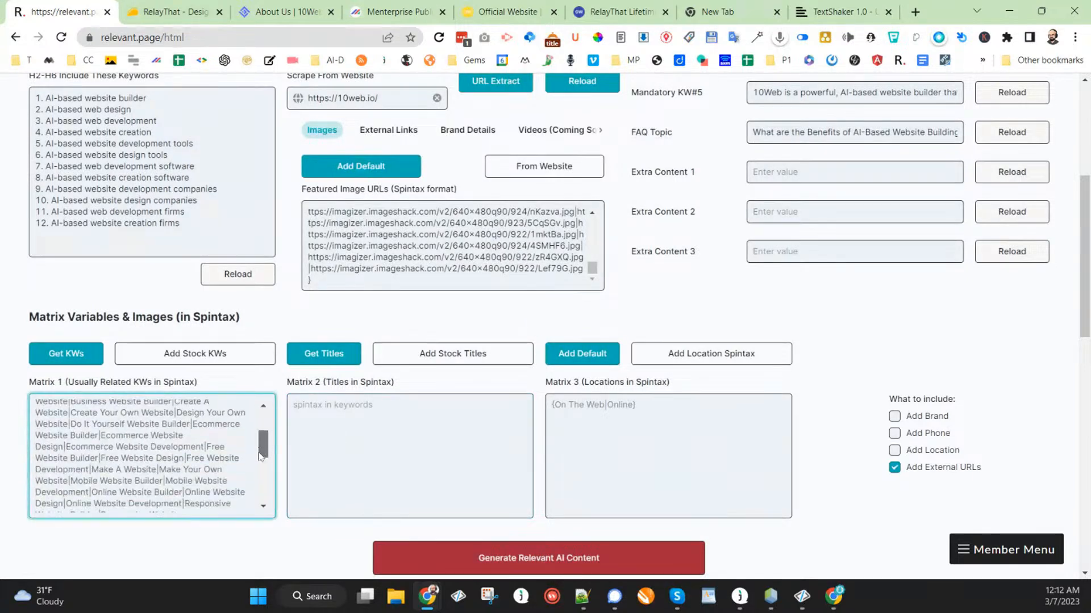
left_click(317, 361)
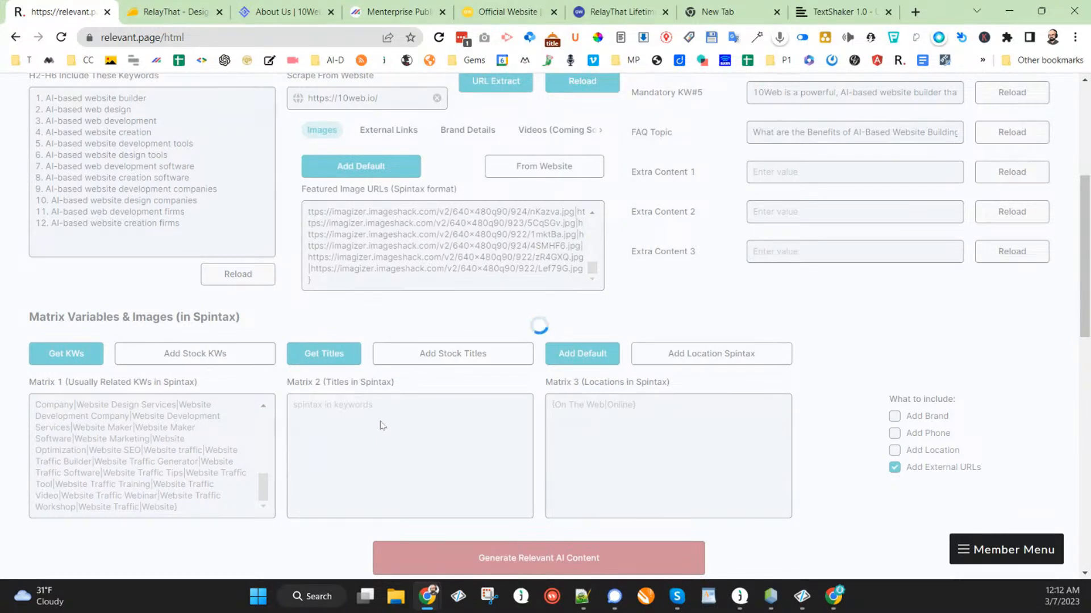
left_click_drag(521, 425, 521, 490)
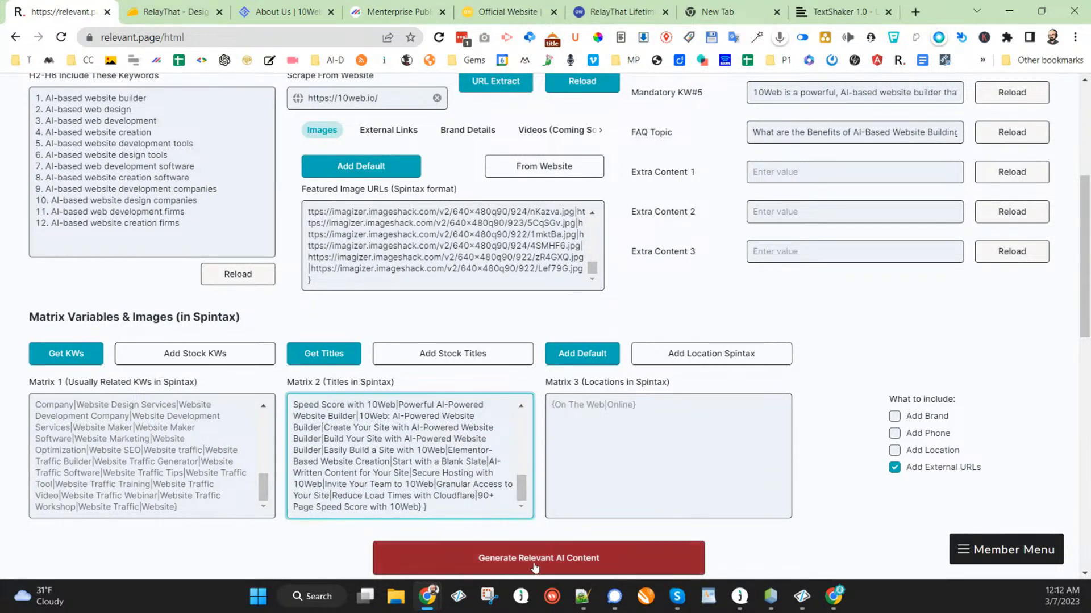
Include the brand in the output and generate the relevant AI content.
left_click(894, 417)
left_click(645, 559)
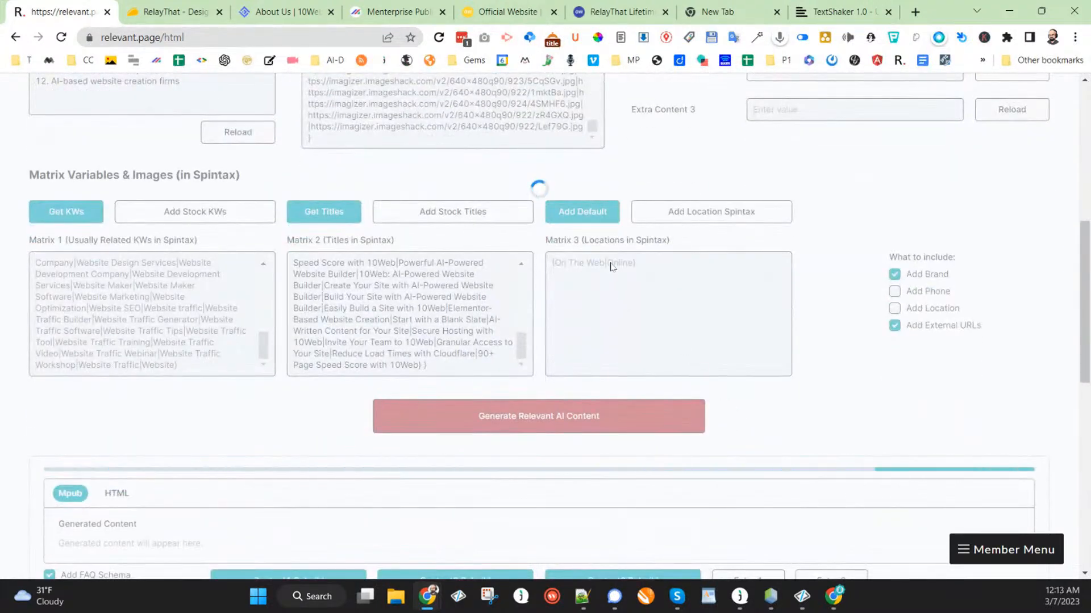
Switch to Menterprise Publishing, duplicate the "Appsumo - RelayThat 1 (Copy)" campaign and name the duplicate "10Web - Affiliate".
left_click(397, 12)
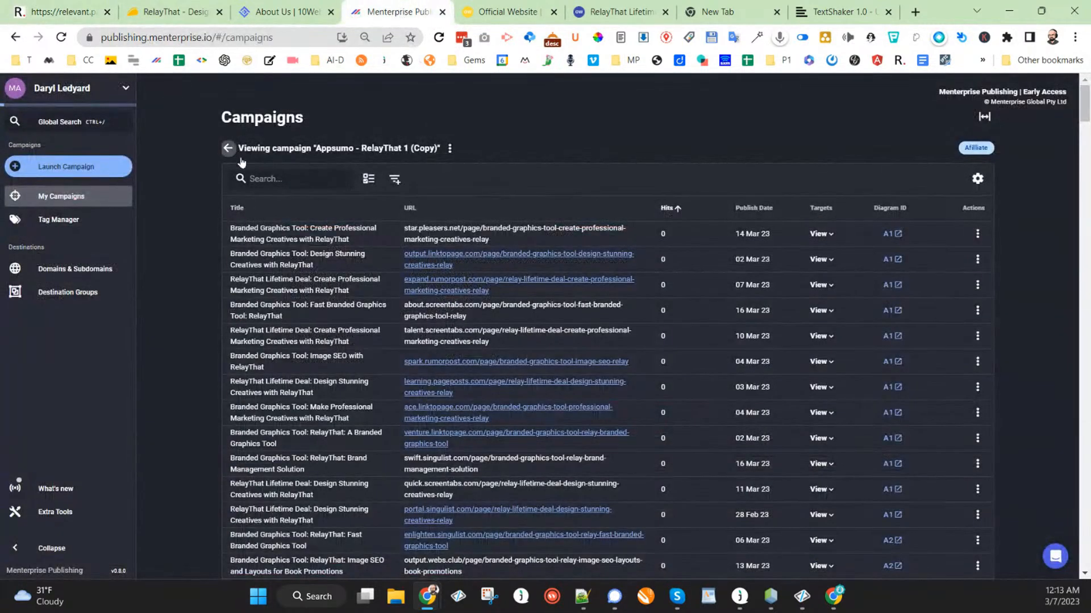
left_click(229, 150)
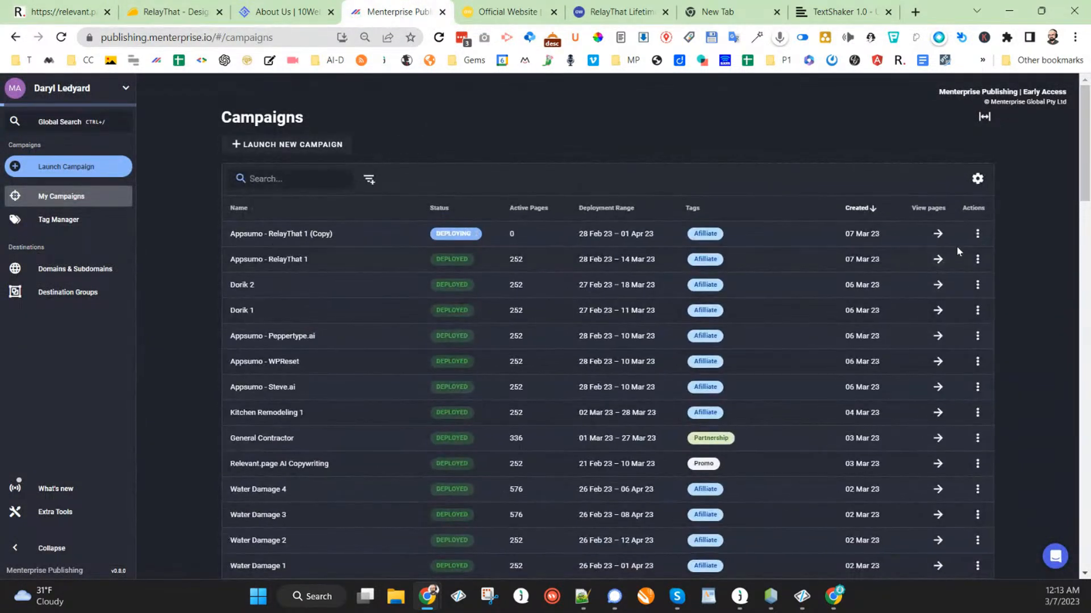
left_click(977, 235)
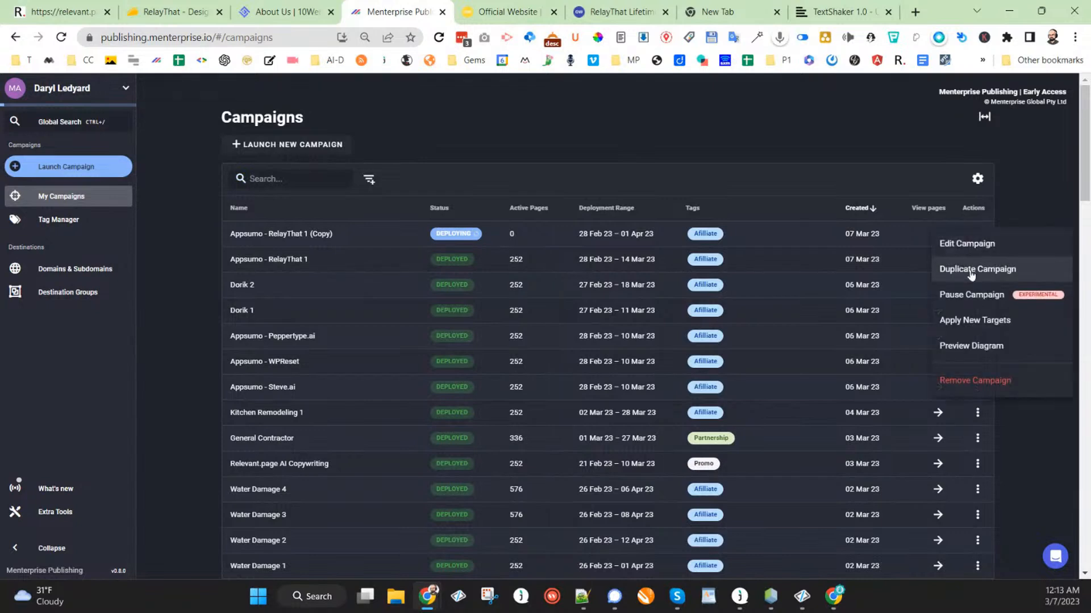
left_click(969, 270)
left_click_drag(366, 173, 202, 164)
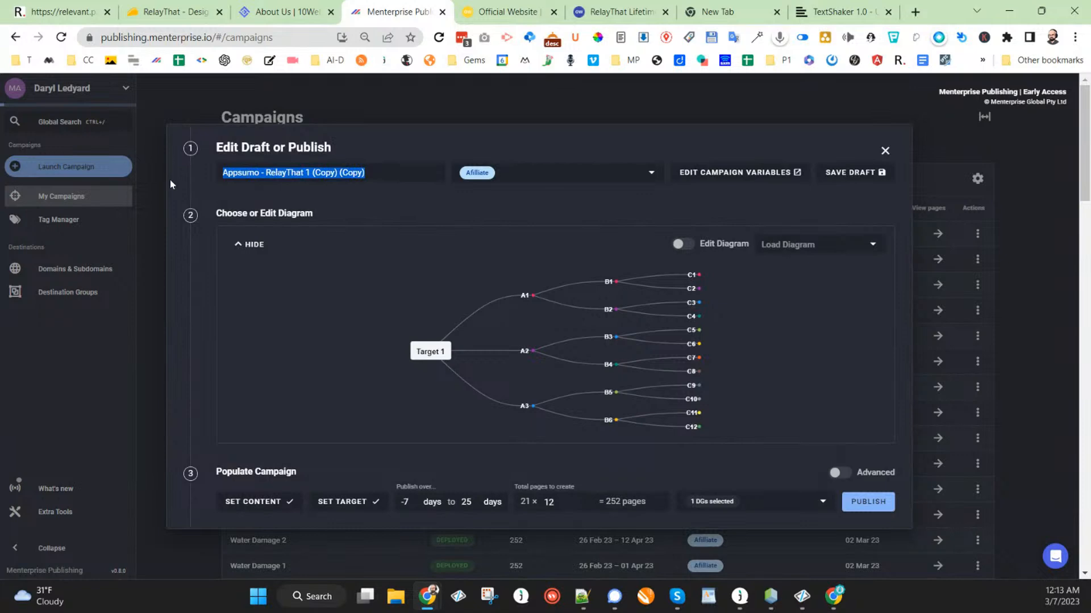
type("10")
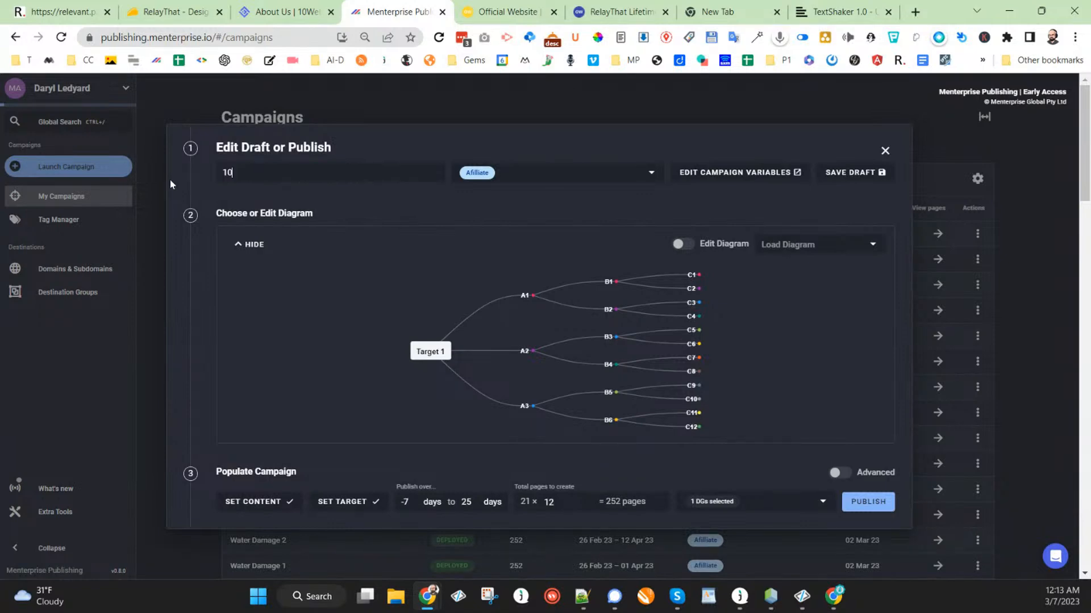
type("Web - Affiliate")
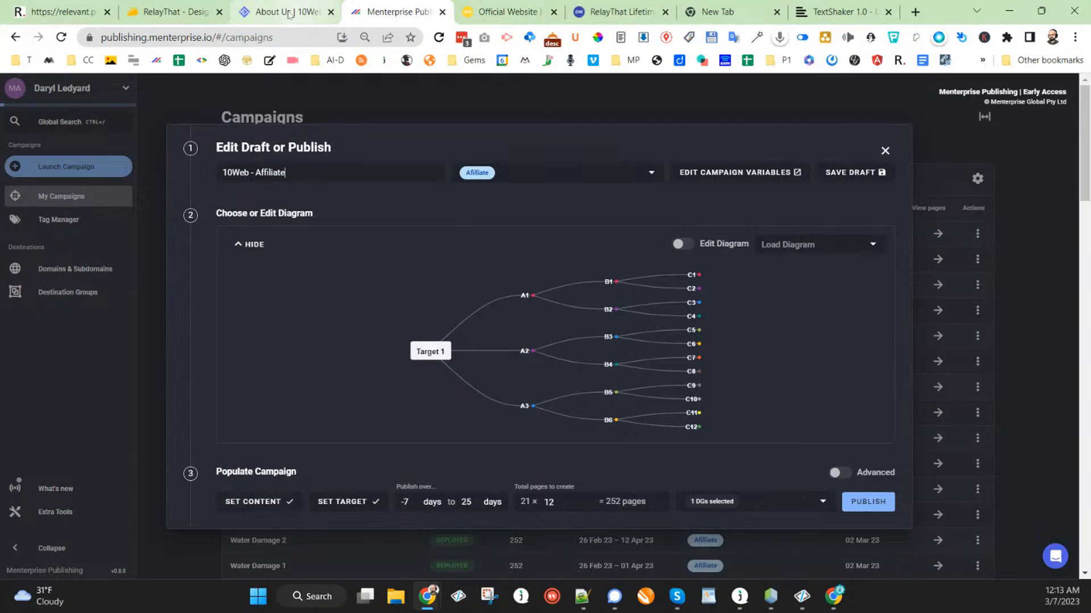
Return to relevant.page and examine the generated Mpub content, from the keyword and title blocks through the content sections to the FAQ schema.
left_click(89, 12)
scroll(446, 415, "down", 5)
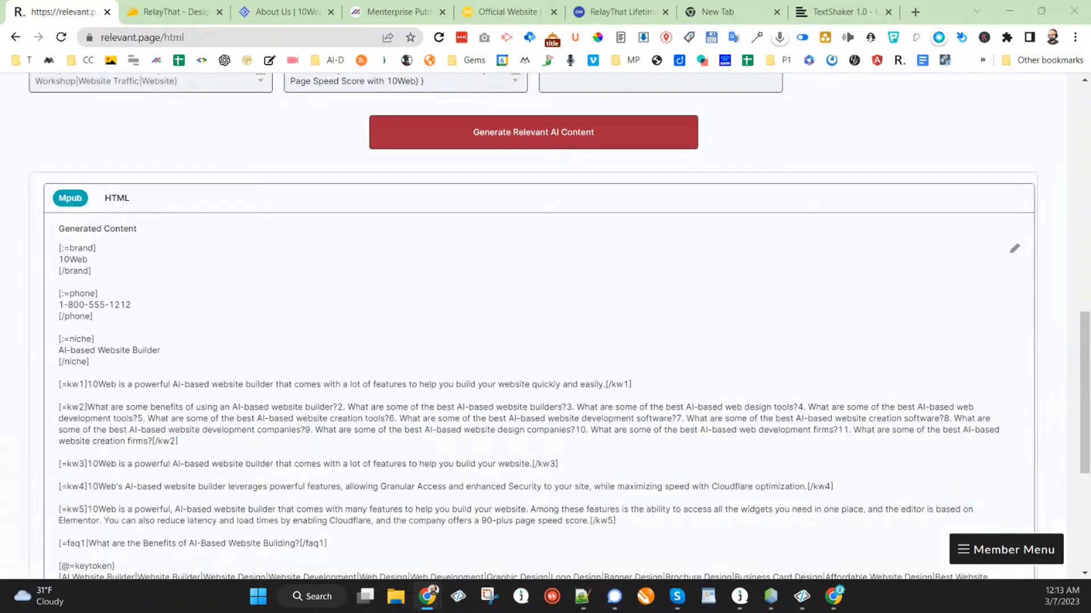
scroll(475, 421, "down", 6)
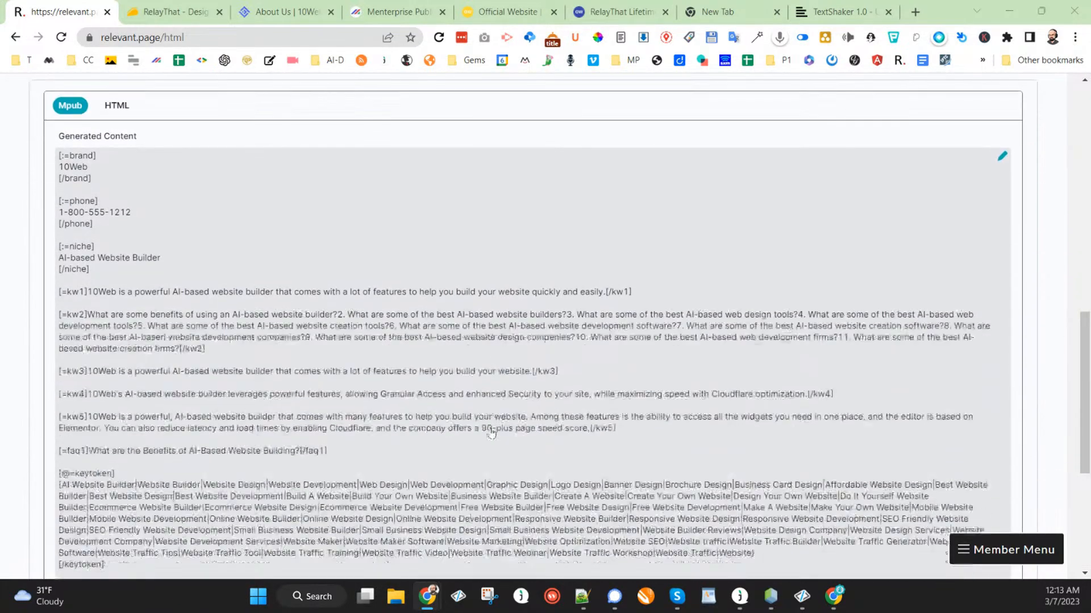
scroll(475, 422, "down", 10)
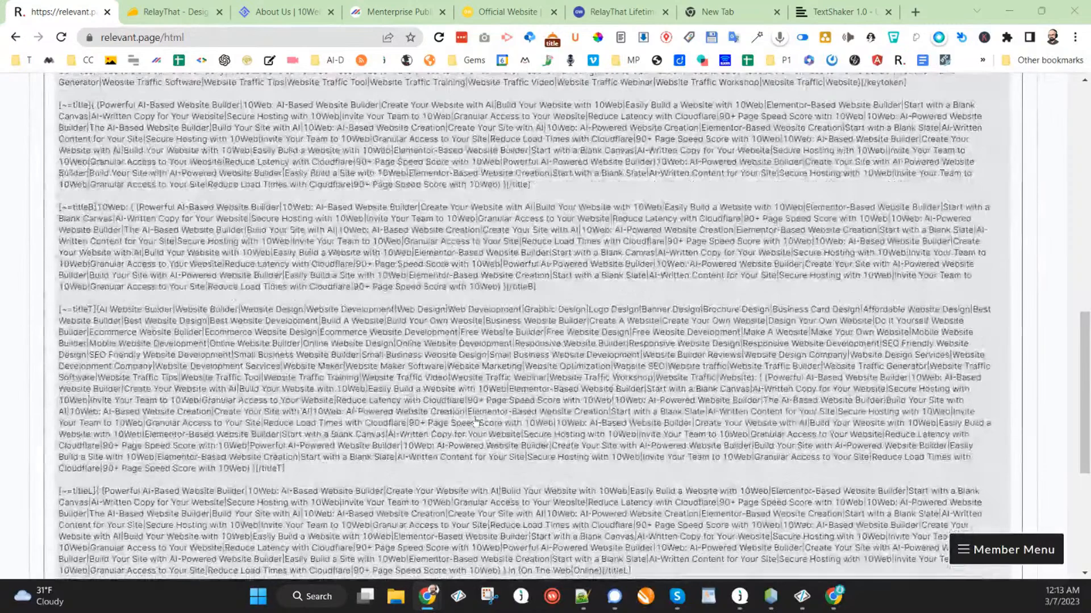
scroll(475, 422, "down", 10)
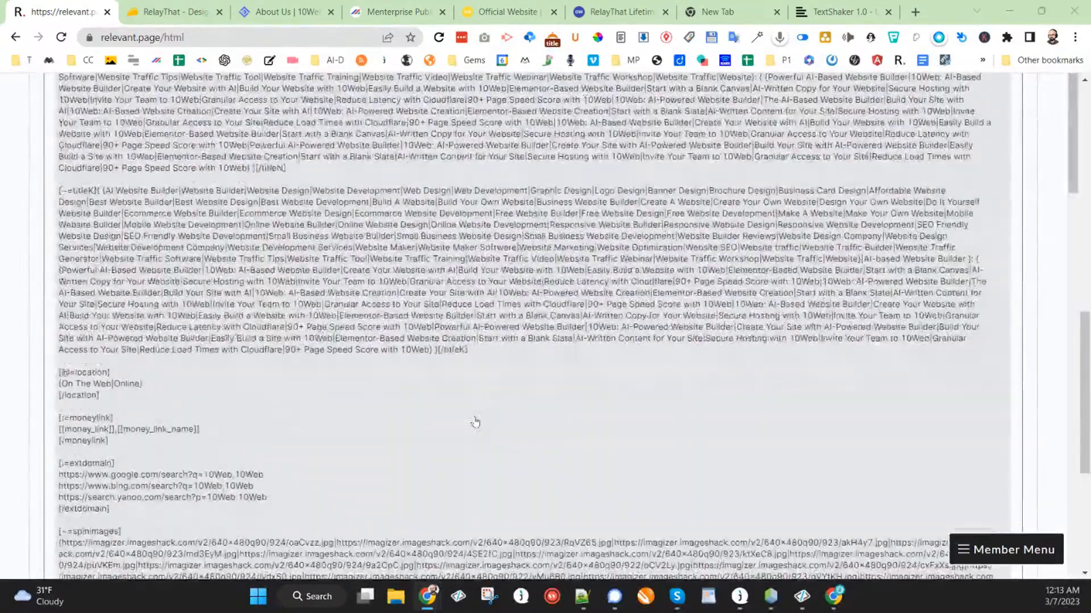
scroll(475, 420, "down", 8)
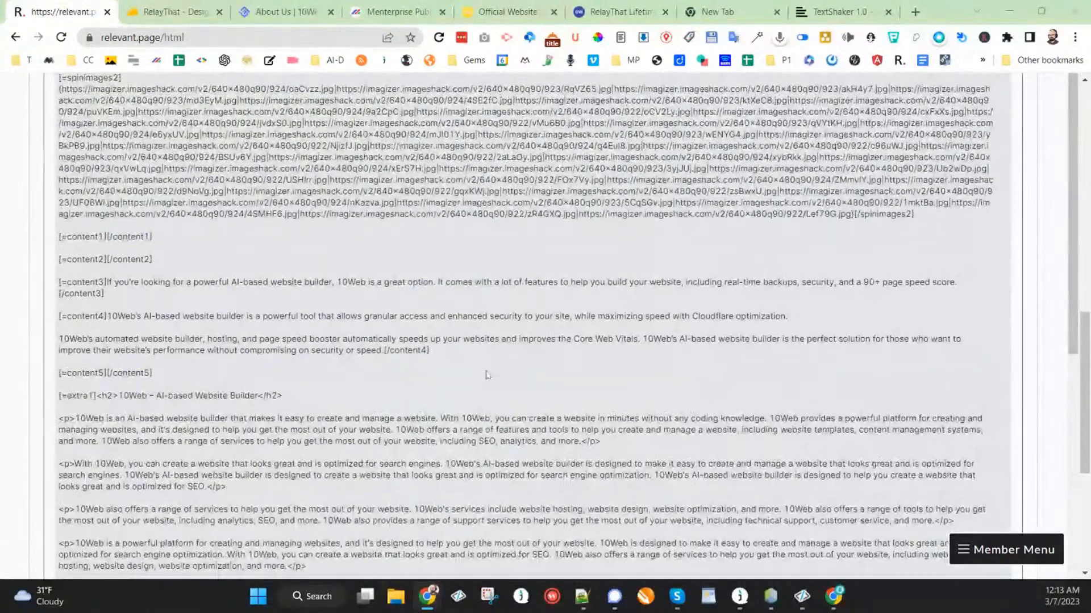
scroll(486, 335, "up", 3)
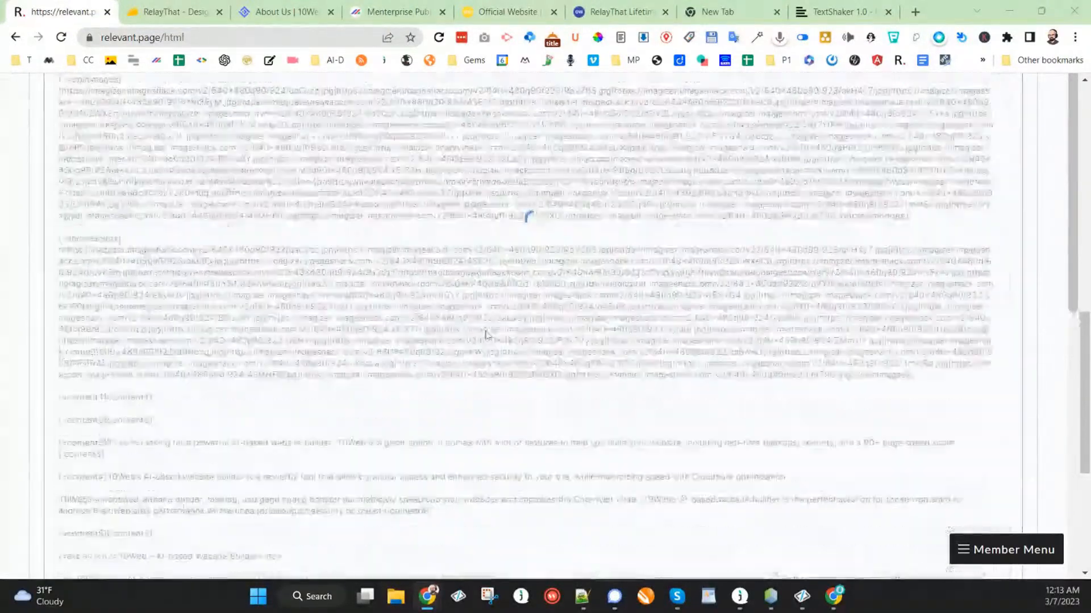
scroll(480, 385, "down", 3)
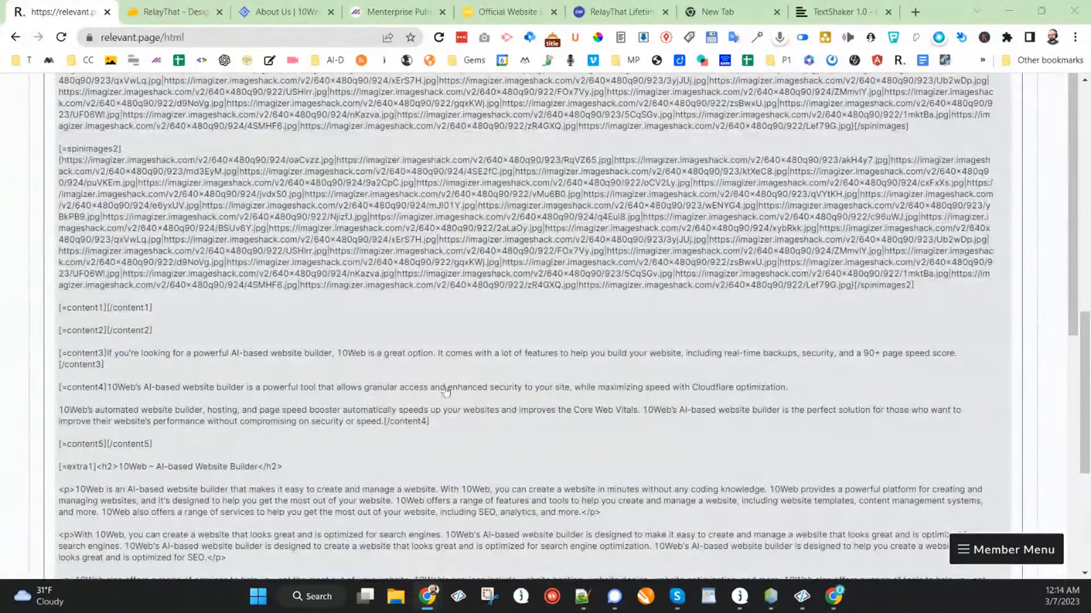
scroll(446, 392, "down", 5)
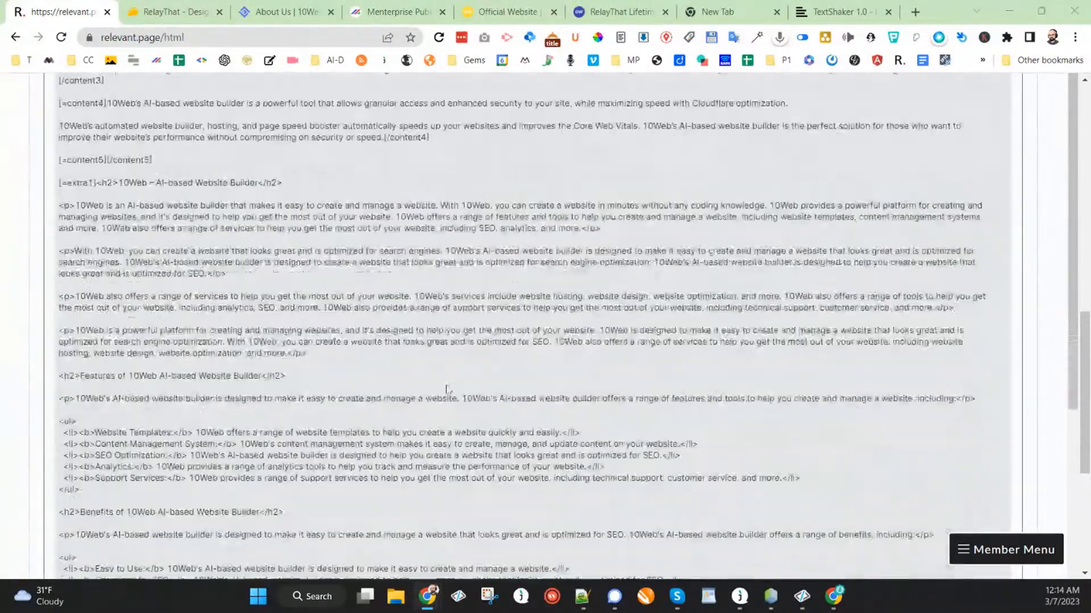
scroll(447, 389, "down", 10)
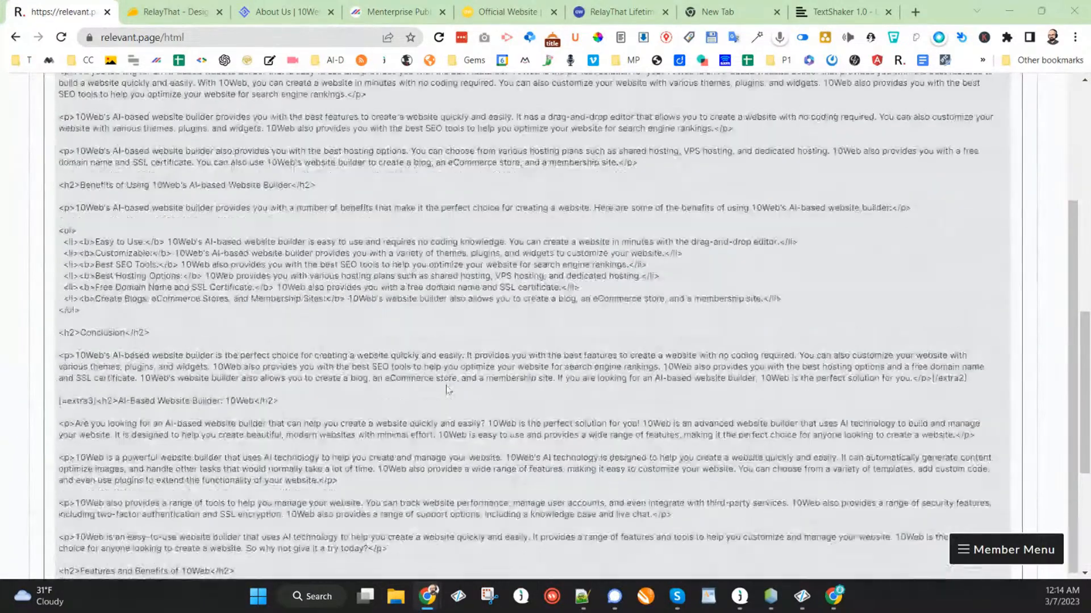
scroll(447, 390, "down", 10)
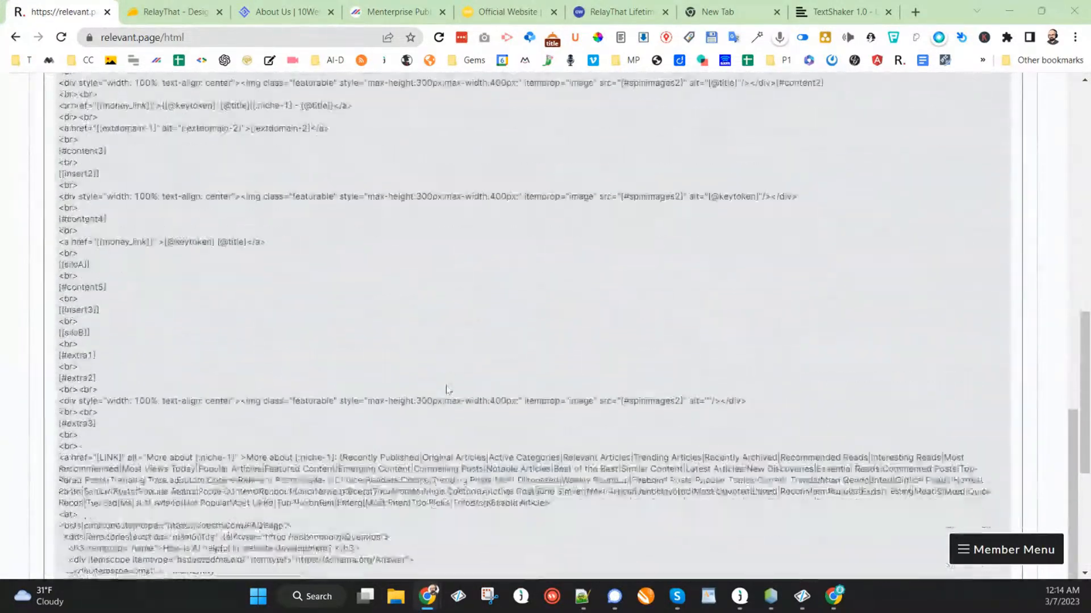
scroll(447, 389, "down", 15)
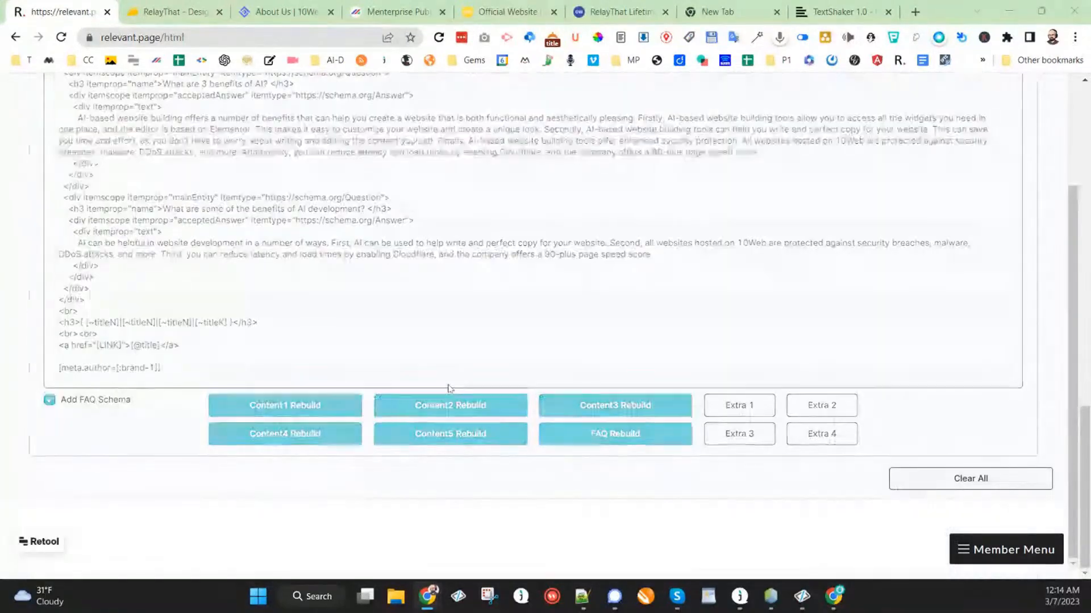
scroll(454, 384, "up", 15)
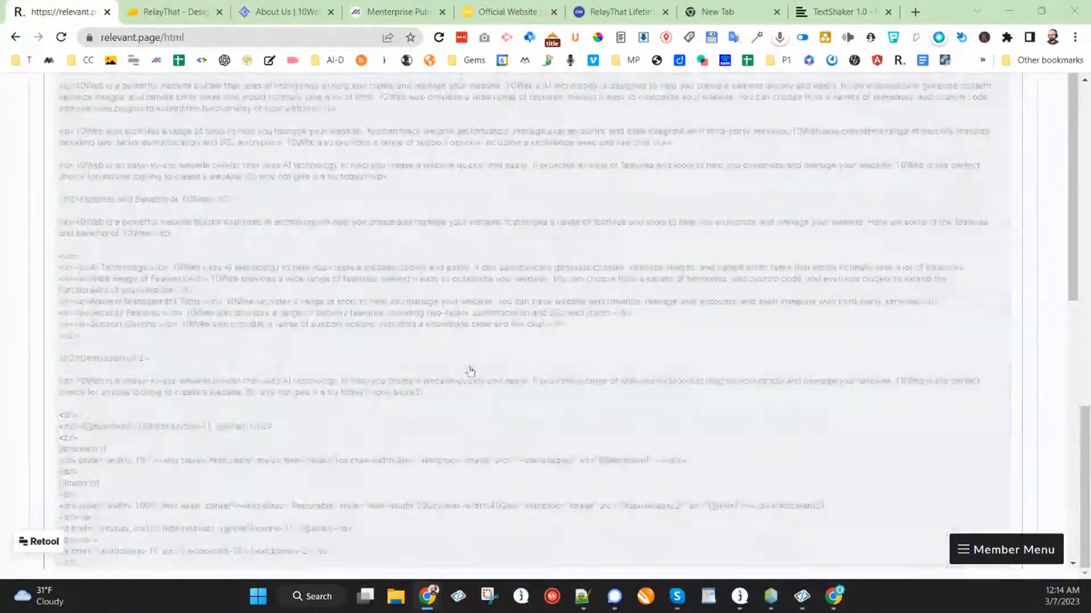
scroll(469, 371, "up", 15)
scroll(470, 371, "up", 15)
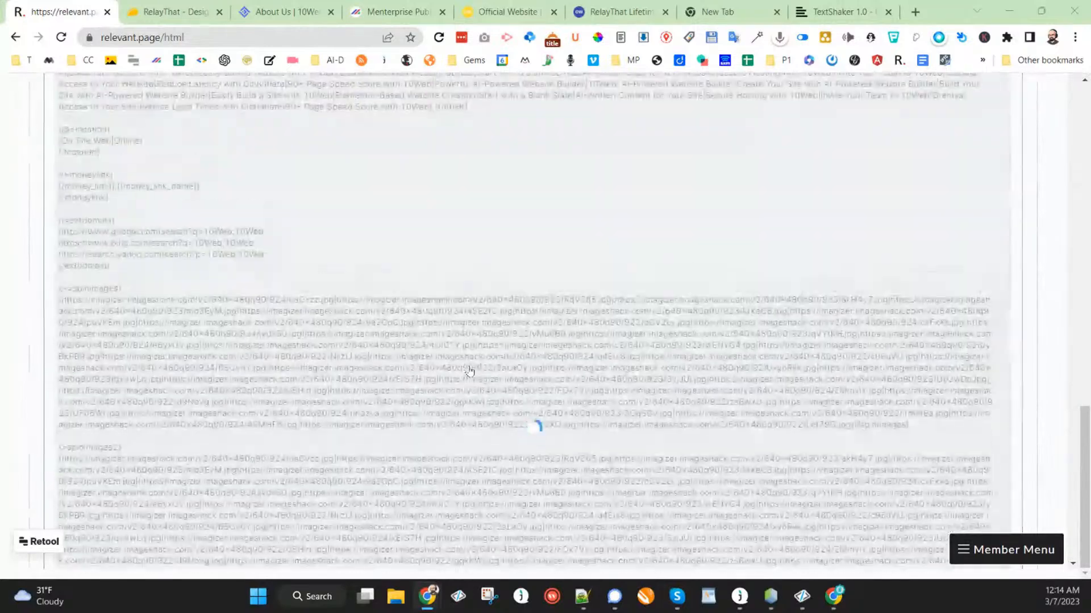
scroll(470, 371, "down", 5)
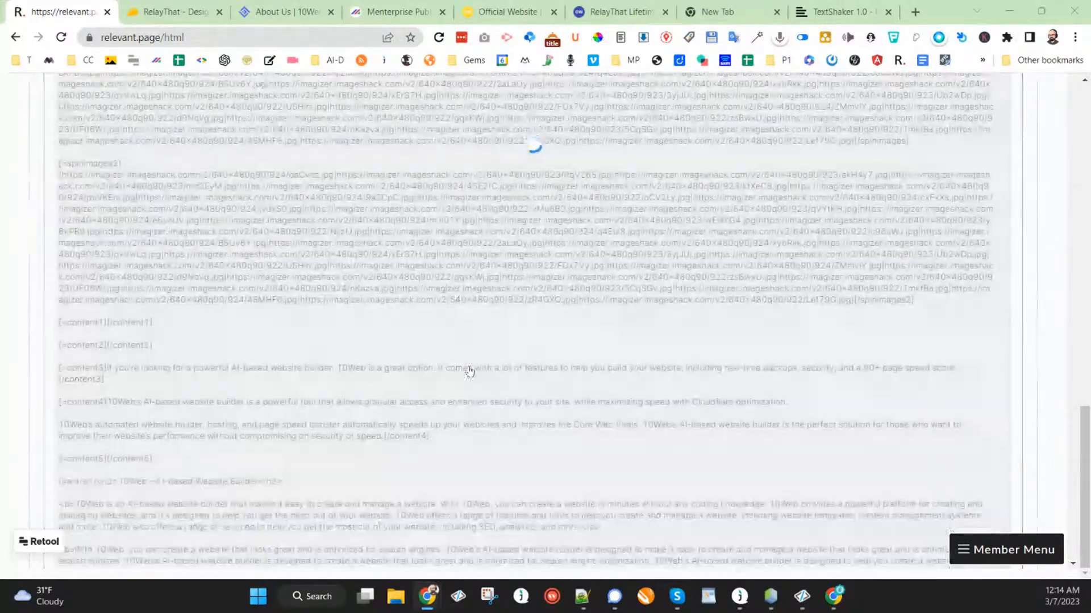
scroll(476, 359, "up", 20)
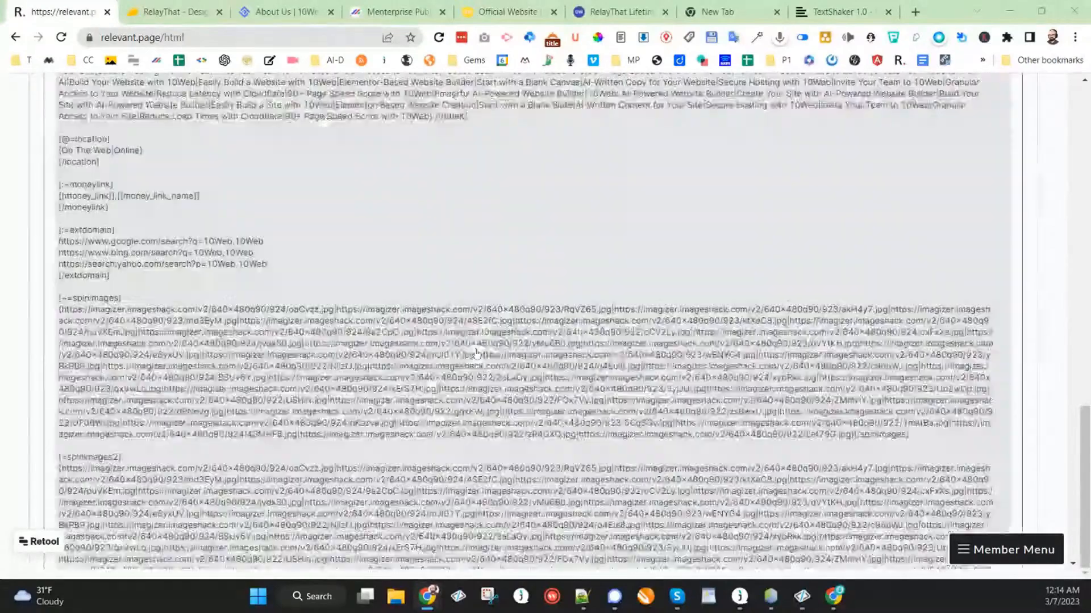
scroll(486, 325, "up", 15)
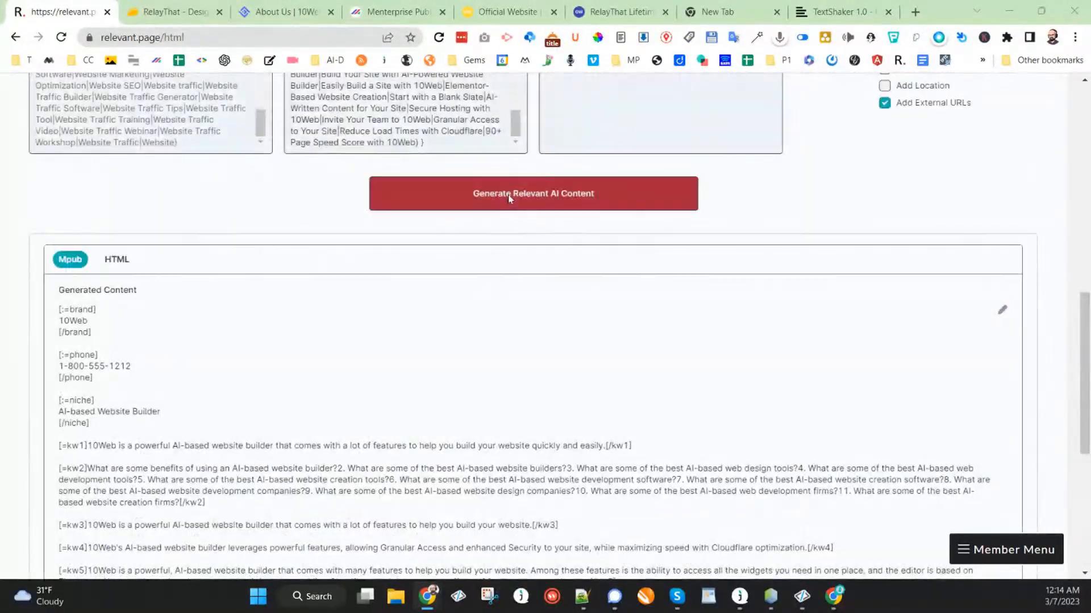
Regenerate the relevant AI content for 10Web with the same inputs.
left_click(508, 196)
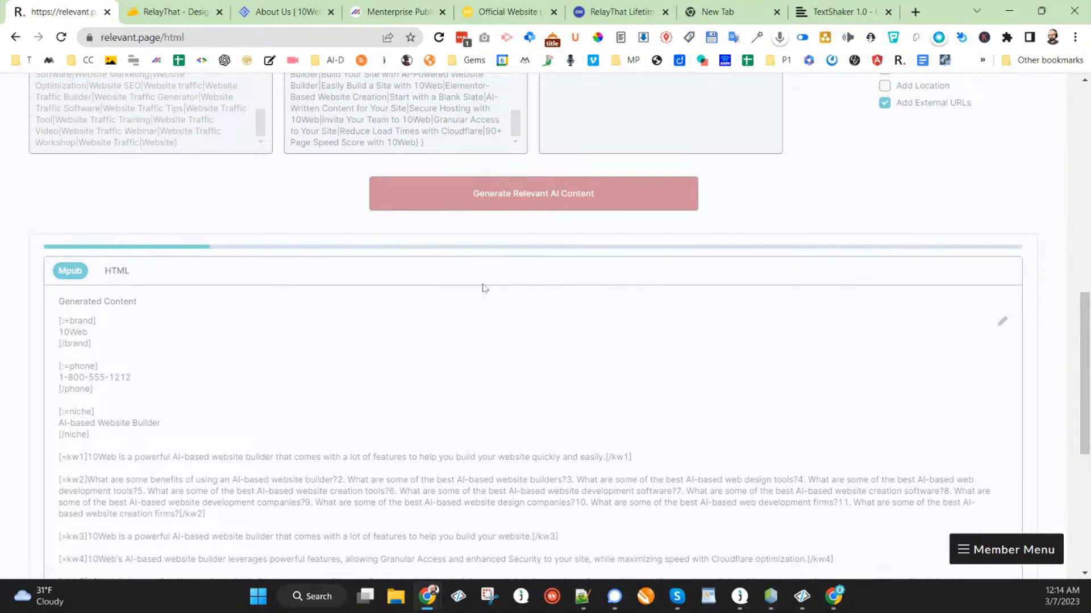
scroll(487, 285, "down", 3)
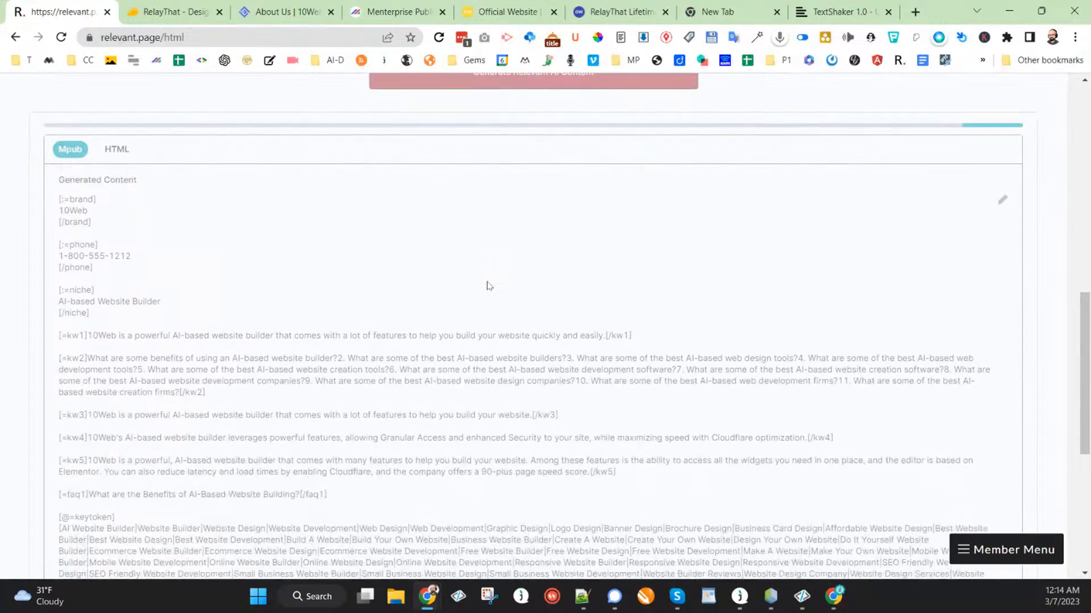
scroll(488, 285, "down", 6)
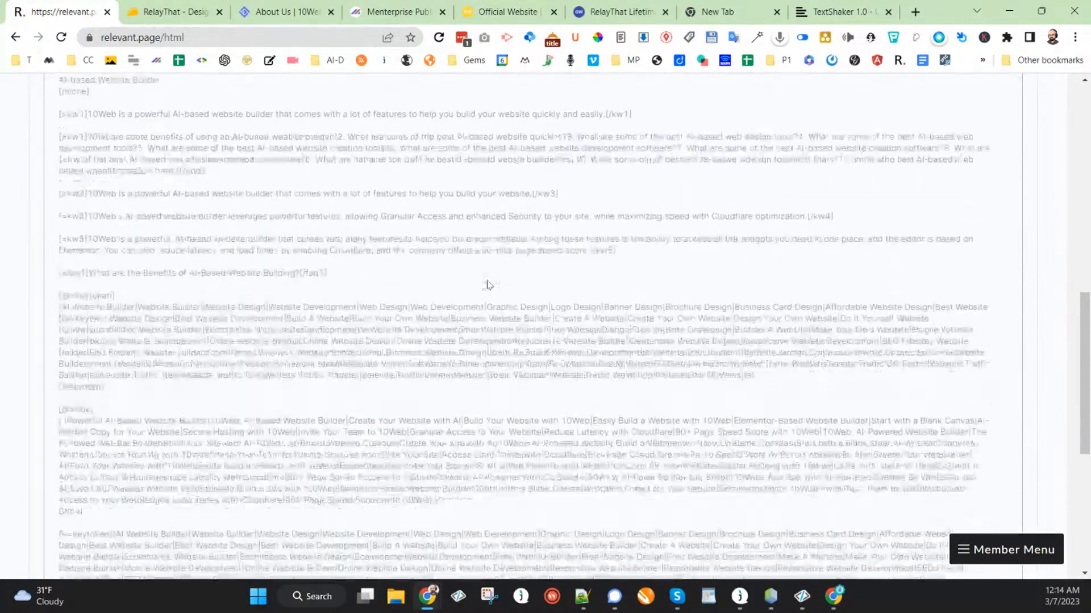
Examine the regenerated 10Web Mpub content, from the keyword and title blocks through the content sections to the page template.
scroll(487, 284, "down", 6)
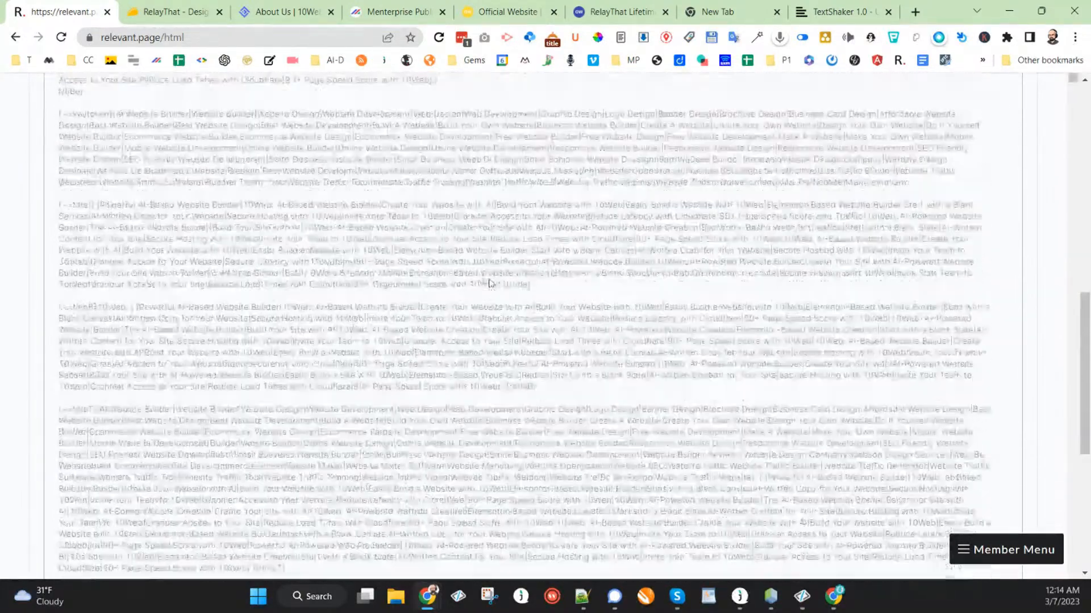
scroll(489, 282, "down", 5)
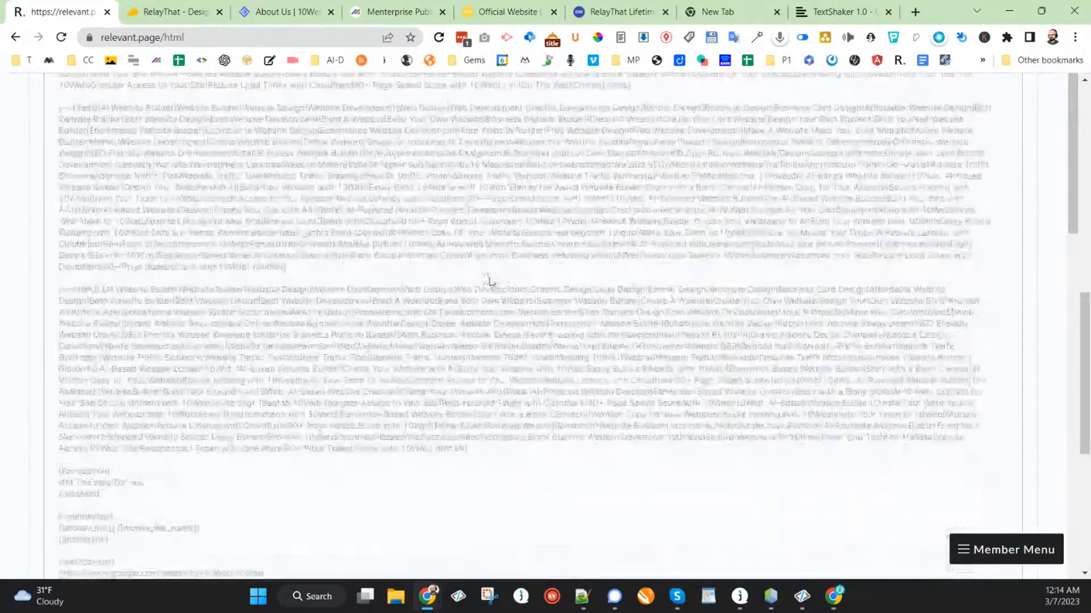
scroll(492, 281, "down", 6)
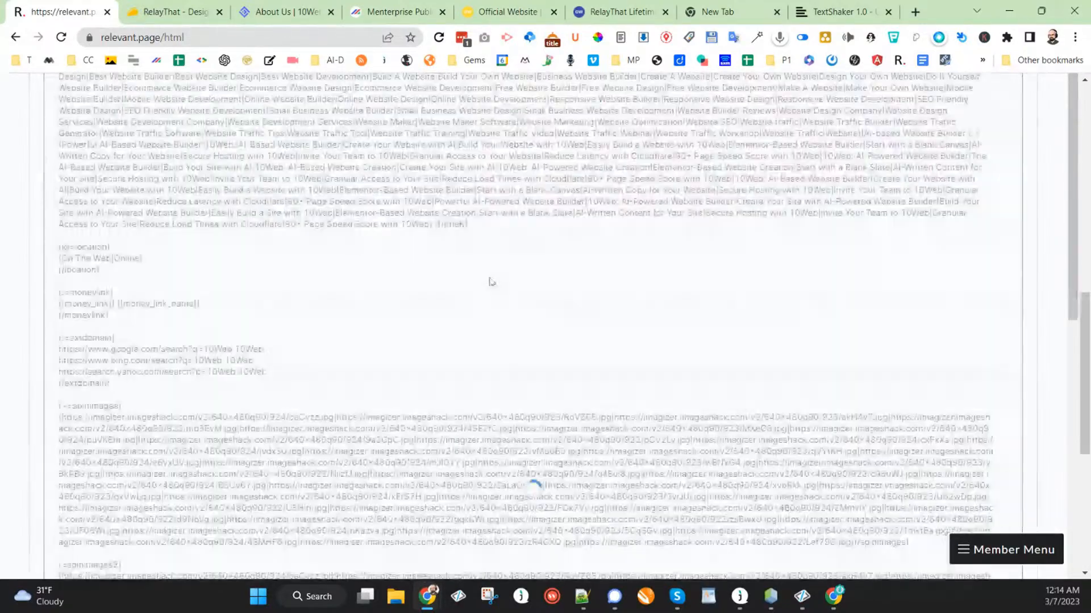
scroll(491, 282, "down", 4)
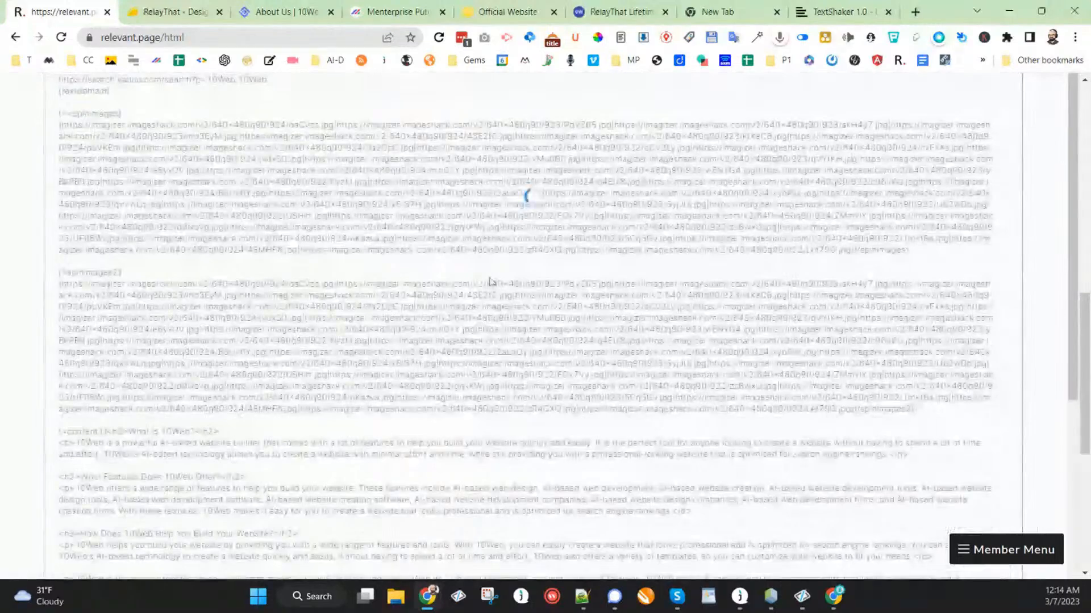
scroll(492, 282, "down", 4)
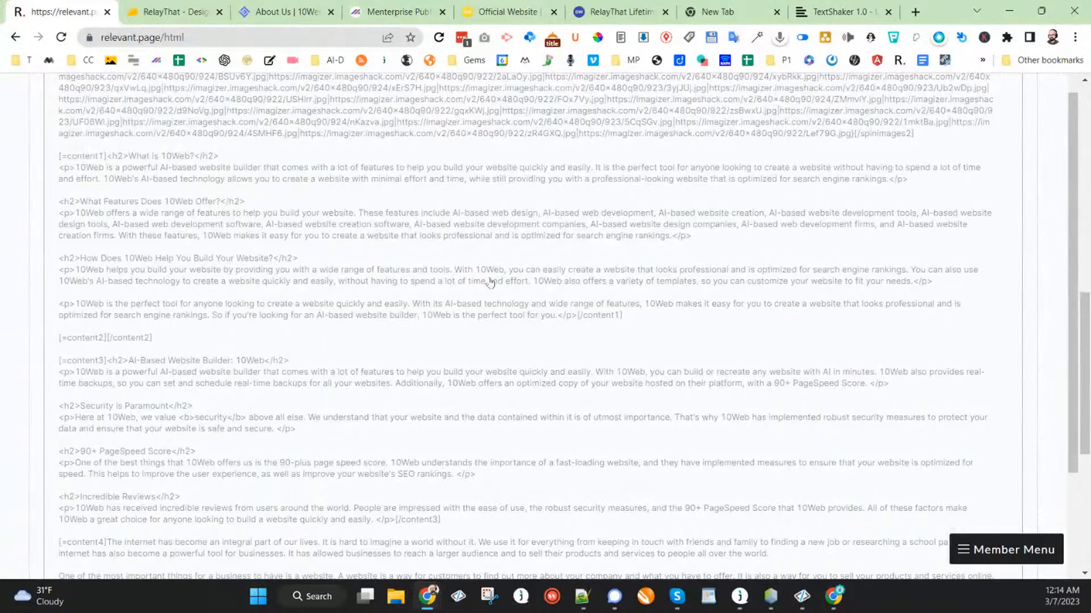
scroll(444, 295, "down", 5)
scroll(444, 295, "down", 5)
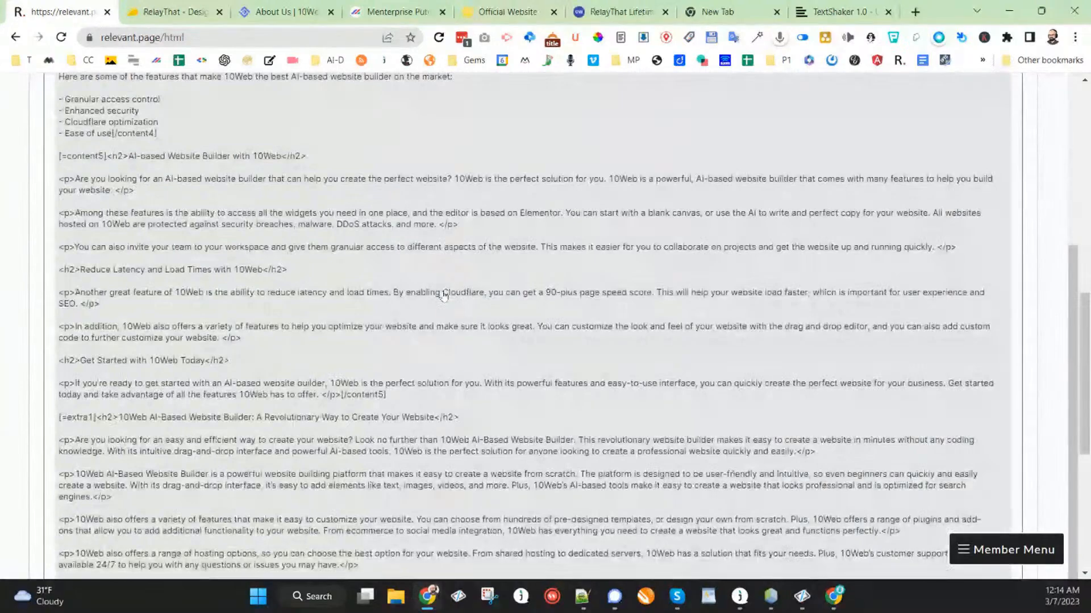
scroll(444, 295, "down", 5)
scroll(443, 295, "down", 10)
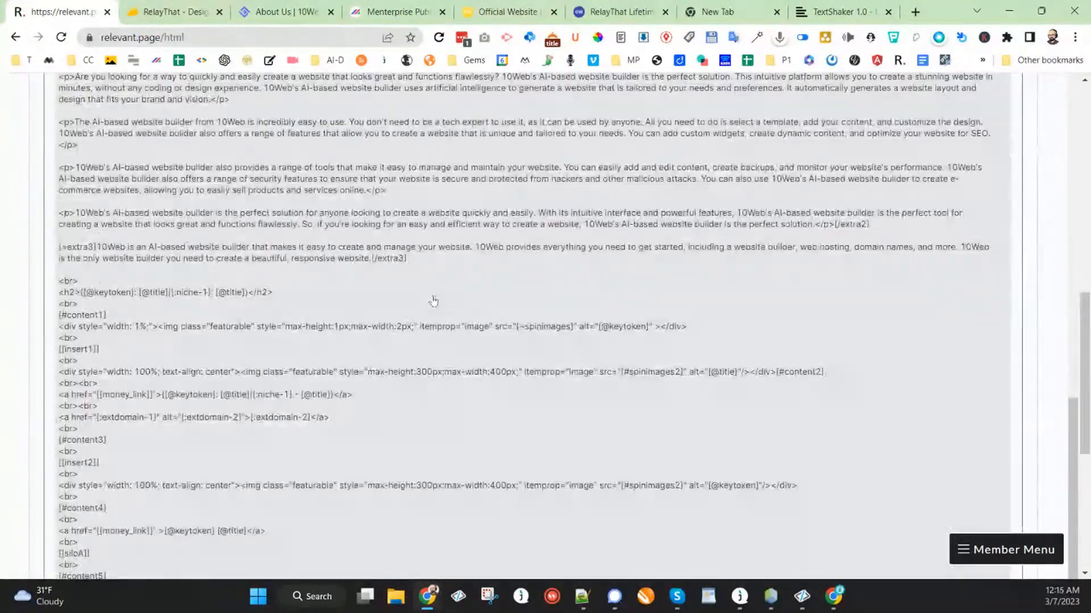
scroll(350, 284, "up", 5)
scroll(307, 312, "down", 2)
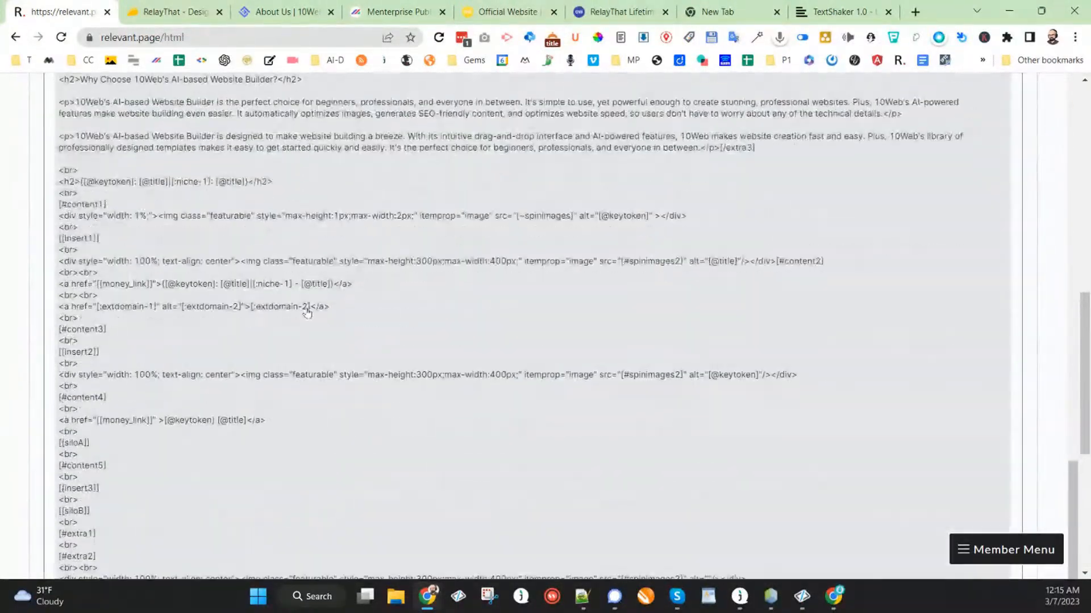
scroll(304, 286, "up", 8)
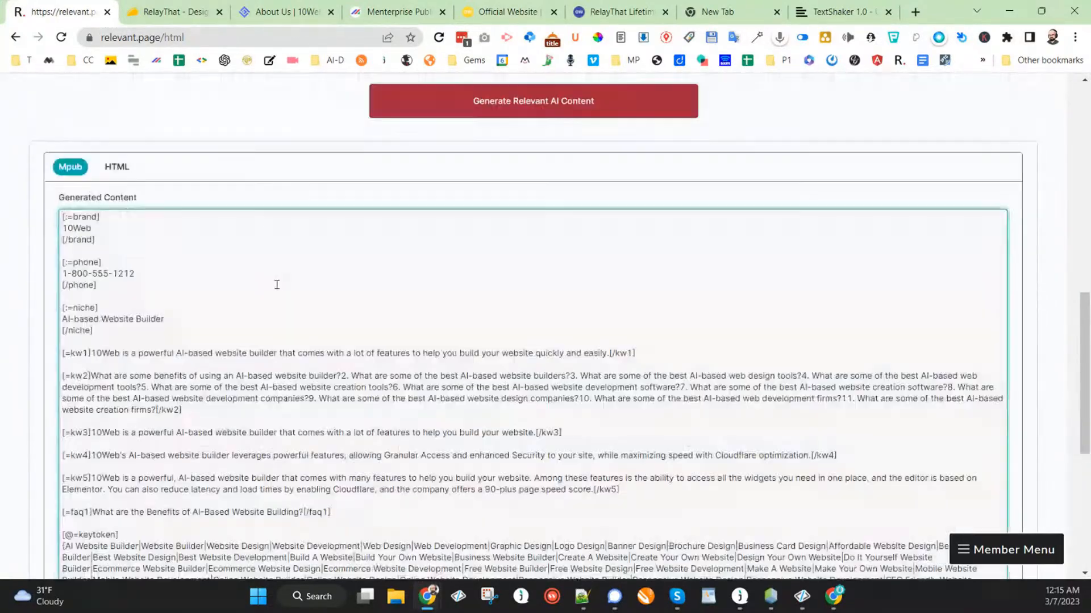
Copy all the generated Mpub content, replace the Part 1 content of the "10Web - Affiliate" campaign with it, and publish the campaign.
key("ctrl+a")
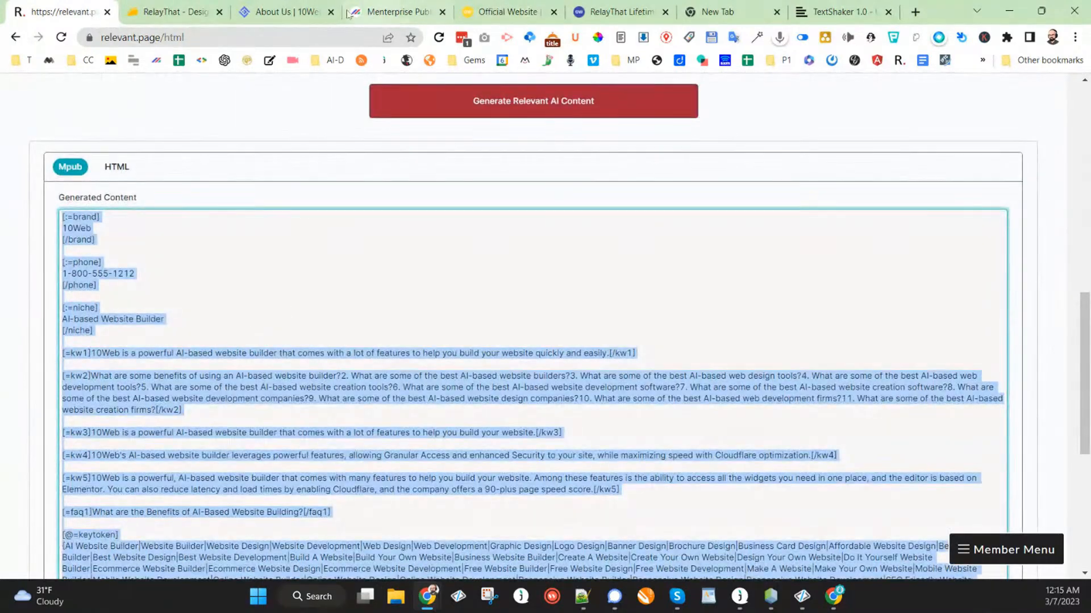
left_click(397, 11)
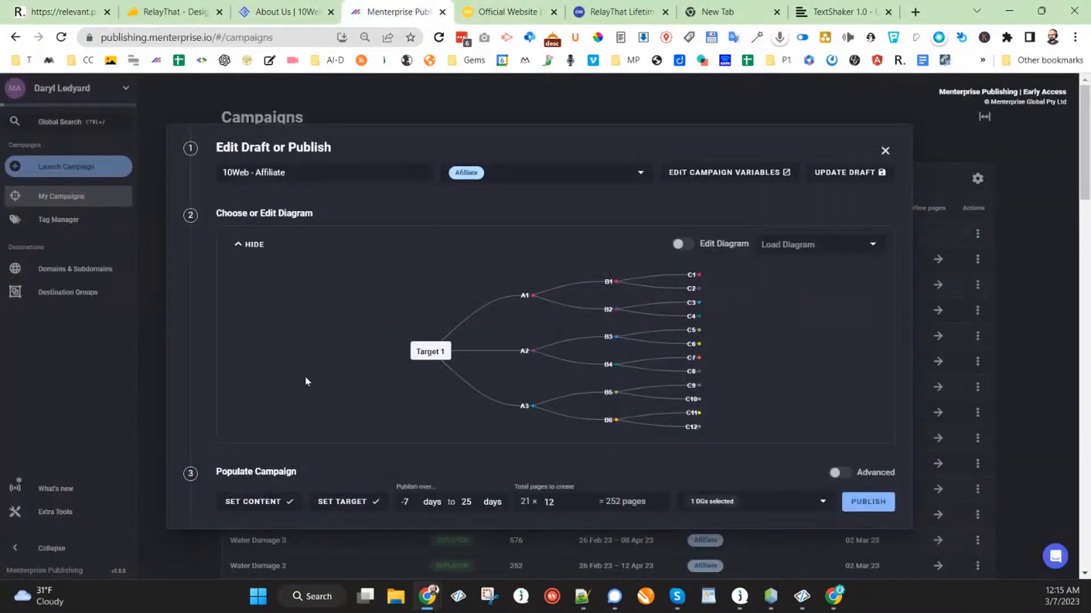
left_click(287, 502)
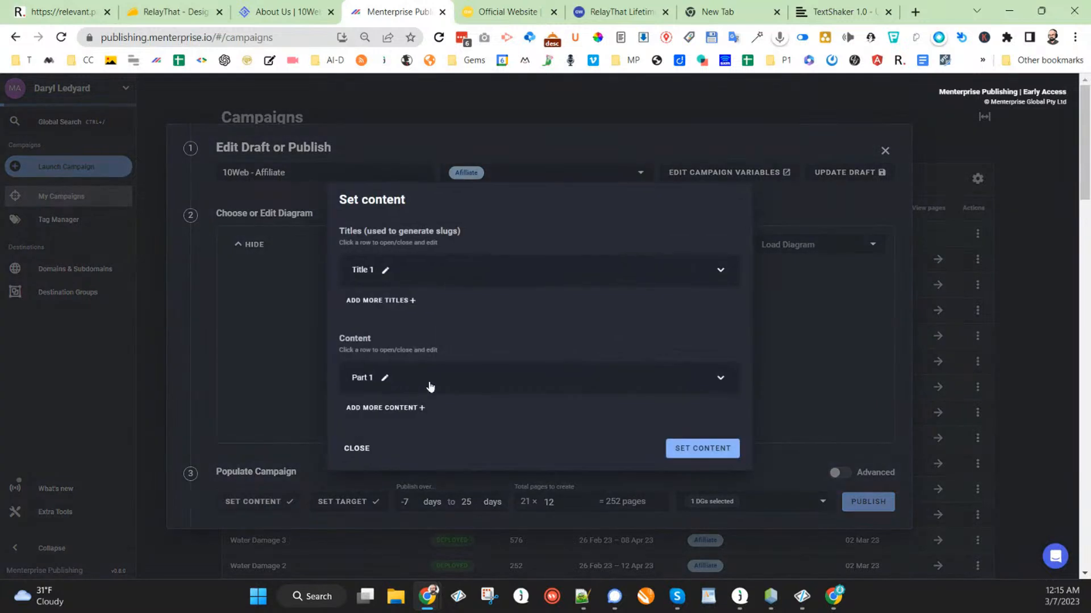
left_click(721, 379)
key("ctrl+a")
key("BackSpace")
key("ctrl+v")
left_click(684, 517)
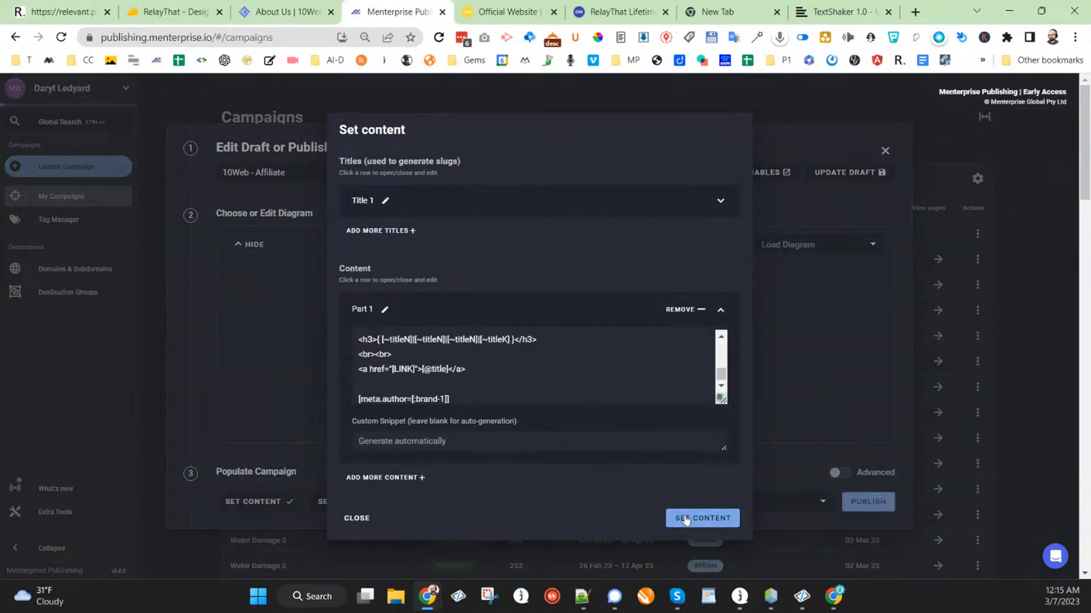
left_click(856, 501)
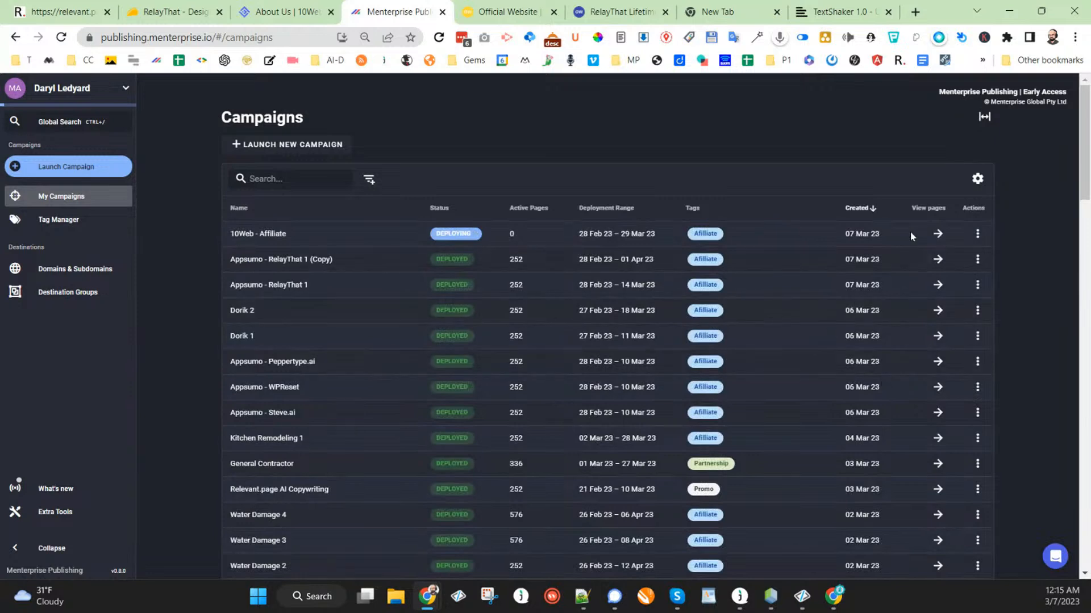
View the "10Web - Affiliate" campaign's pages, open "10Web: 10Web: AI-Based Website Builder" and examine its title and opening sections.
left_click(938, 234)
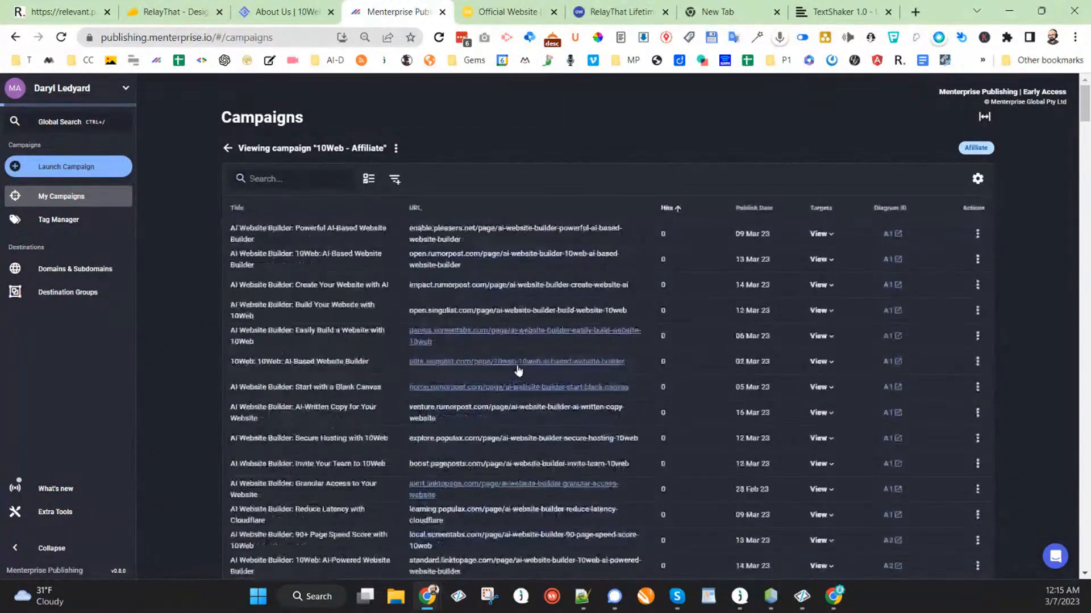
left_click(504, 362)
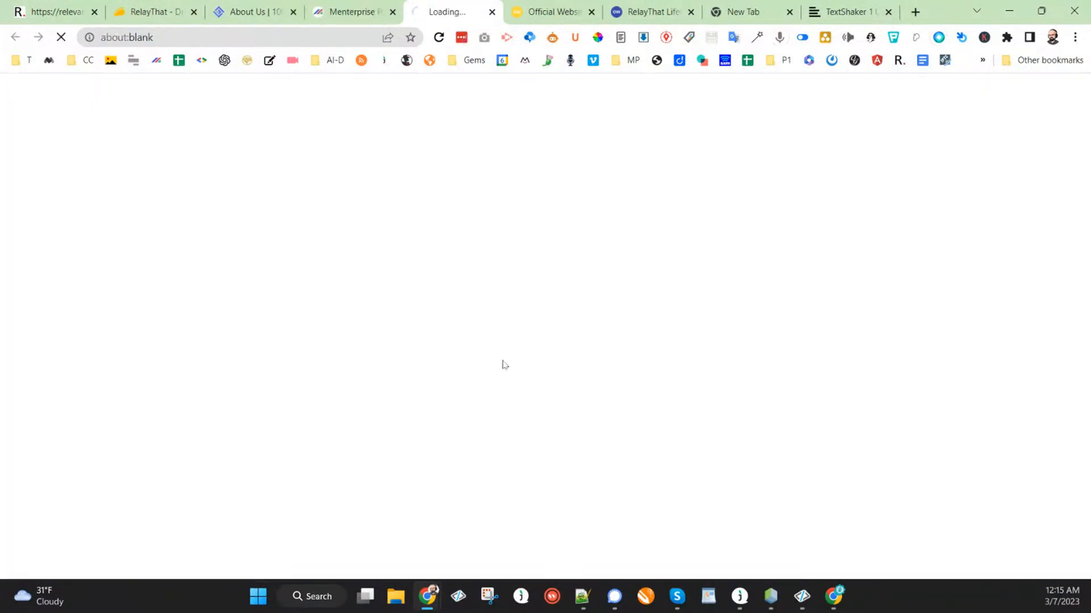
scroll(509, 364, "down", 4)
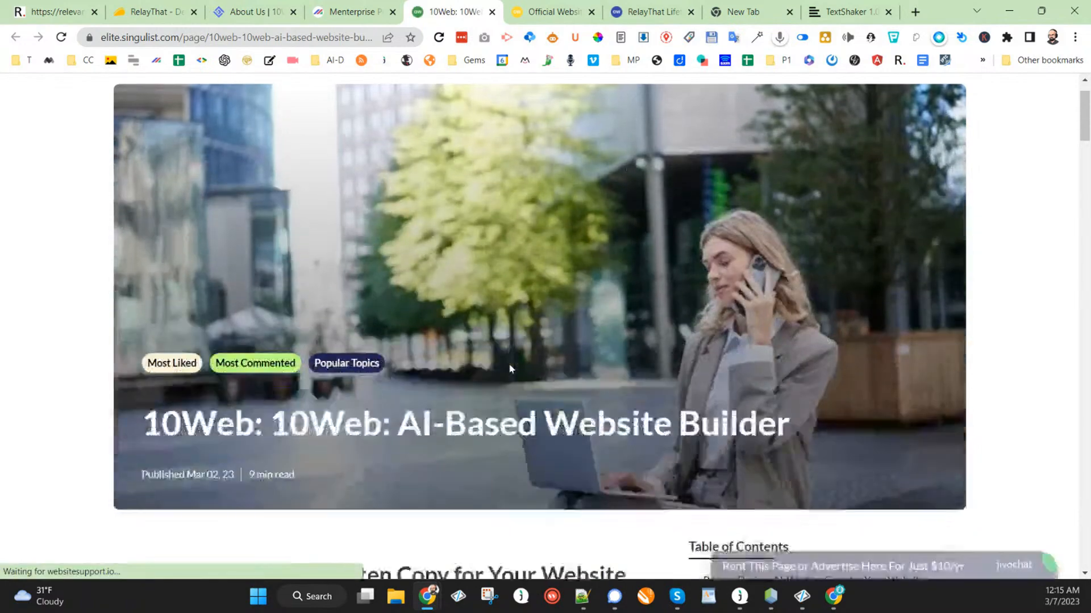
scroll(510, 367, "down", 1)
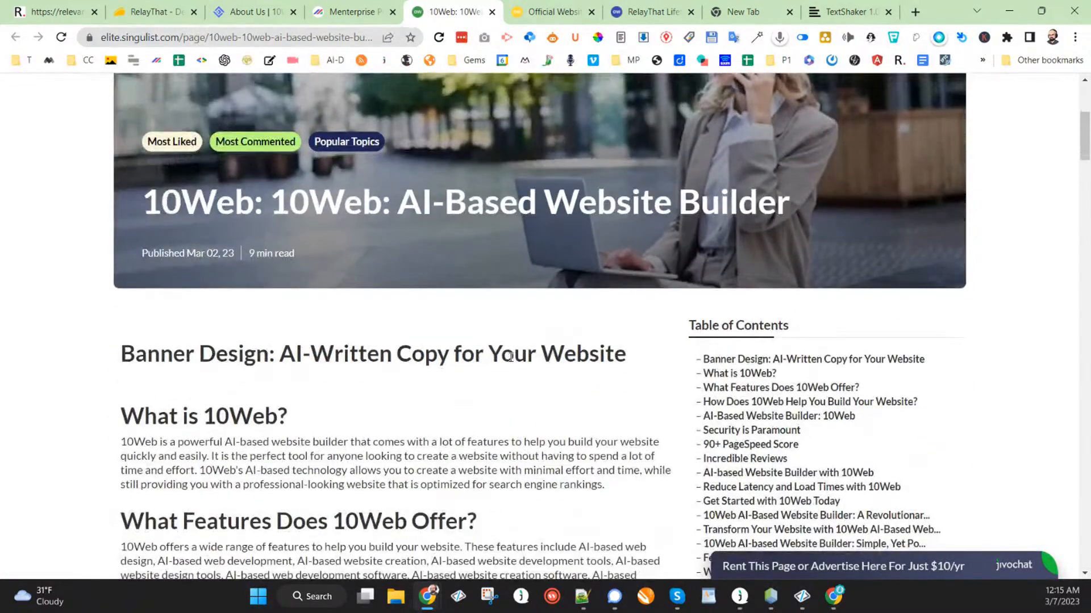
scroll(512, 351, "down", 2)
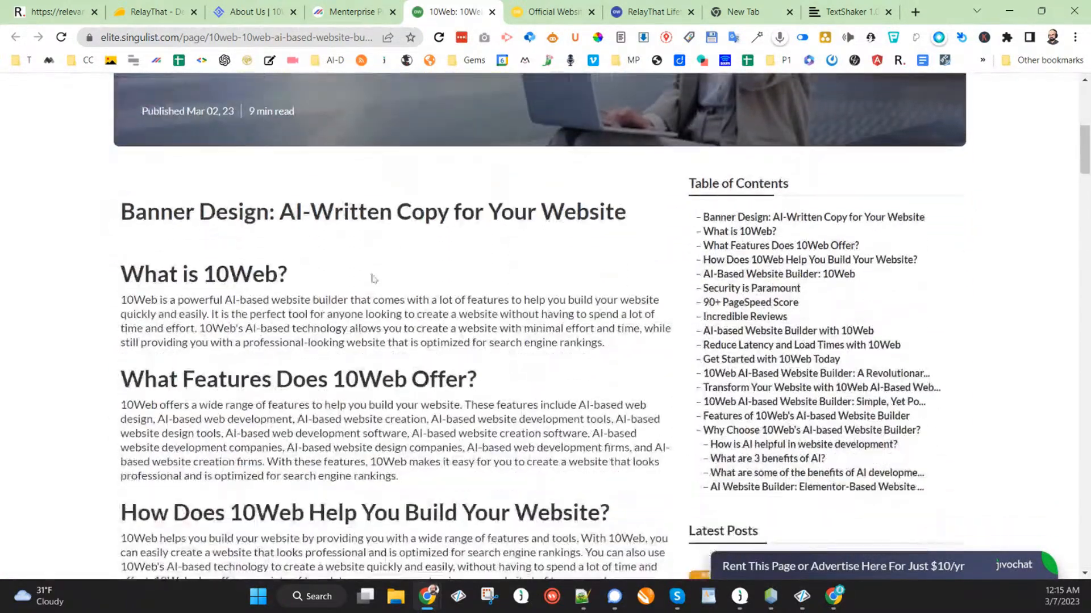
scroll(320, 258, "up", 3)
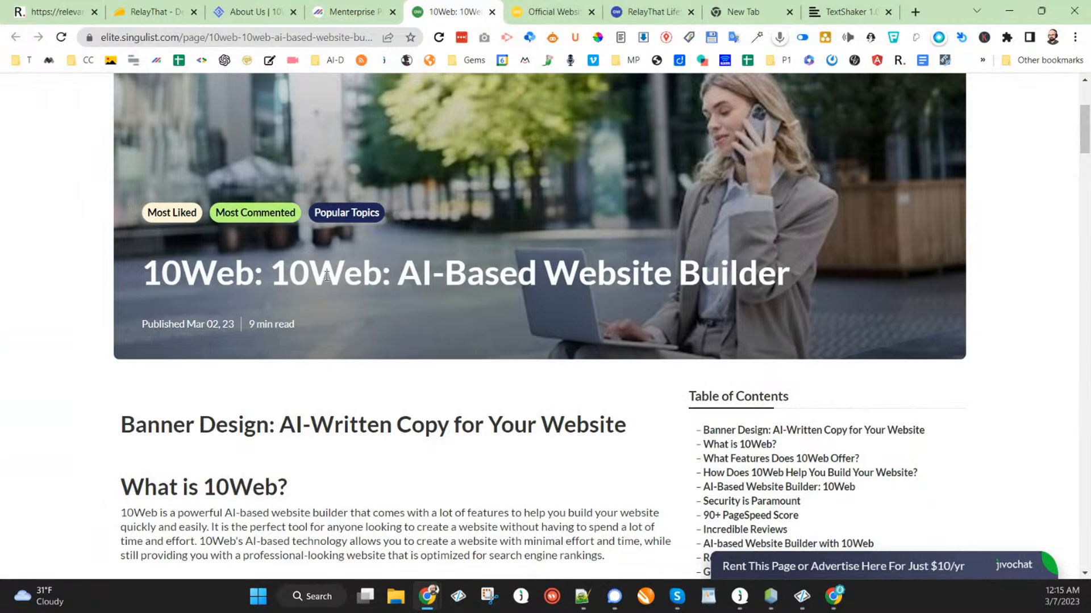
Examine the published article's body sections, images and links down to the FAQ answers and sharing links.
scroll(348, 296, "down", 6)
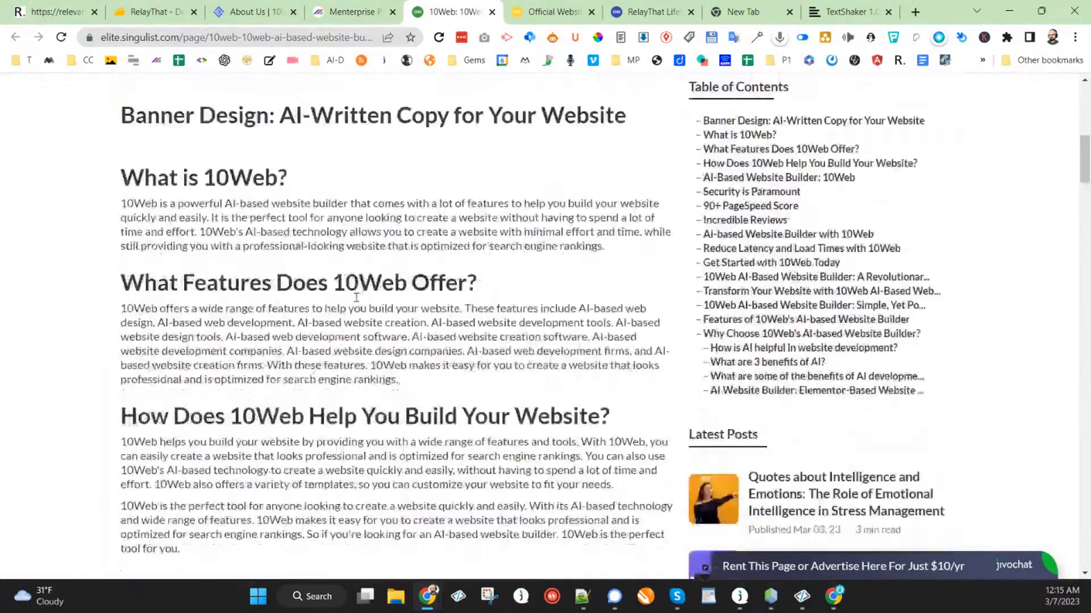
scroll(356, 296, "down", 7)
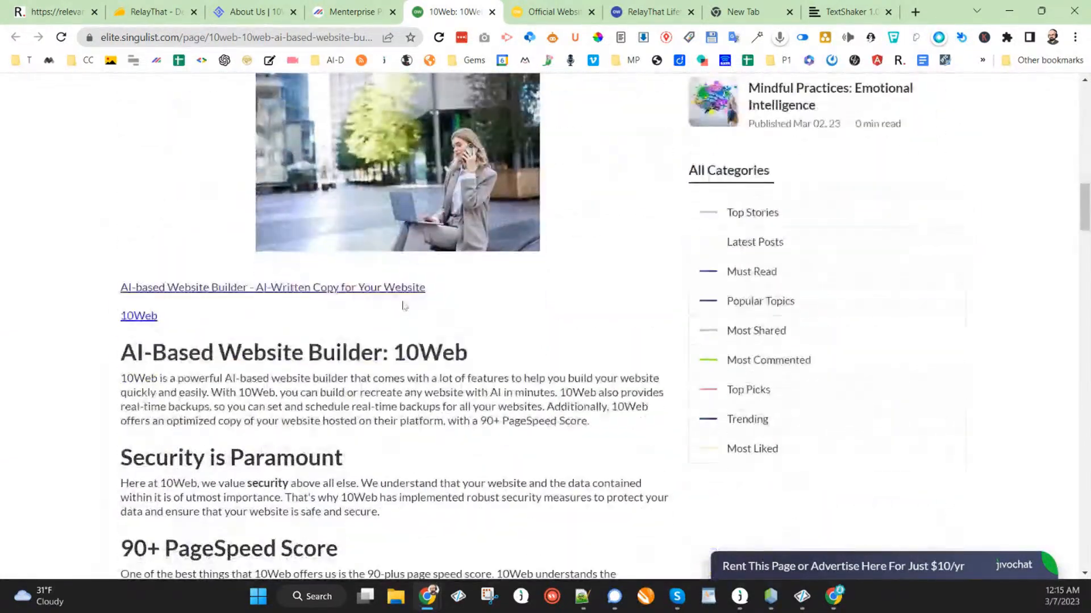
scroll(407, 320, "down", 5)
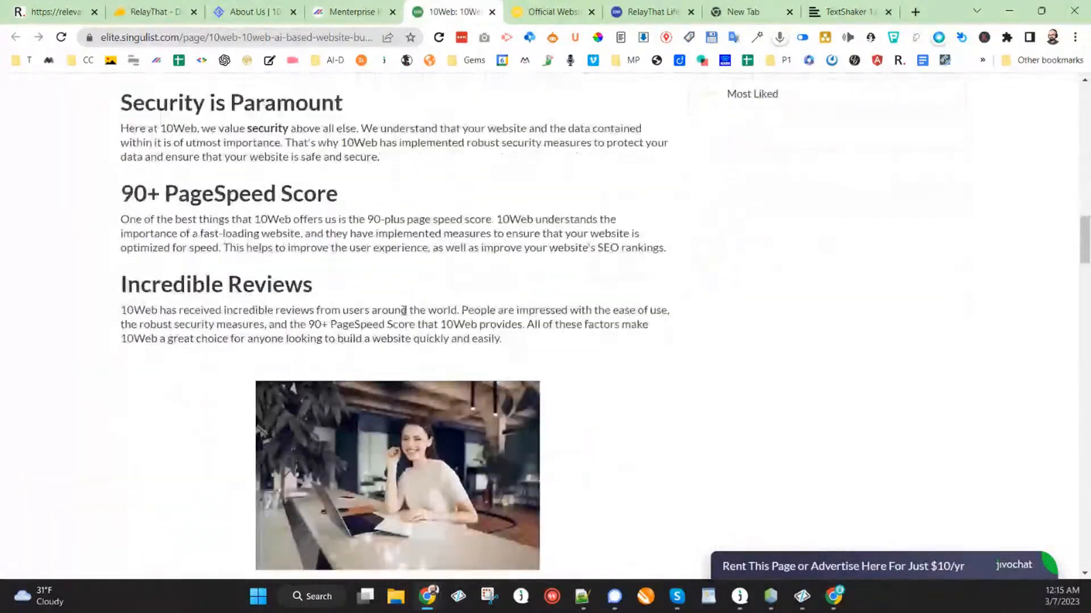
scroll(405, 318, "down", 6)
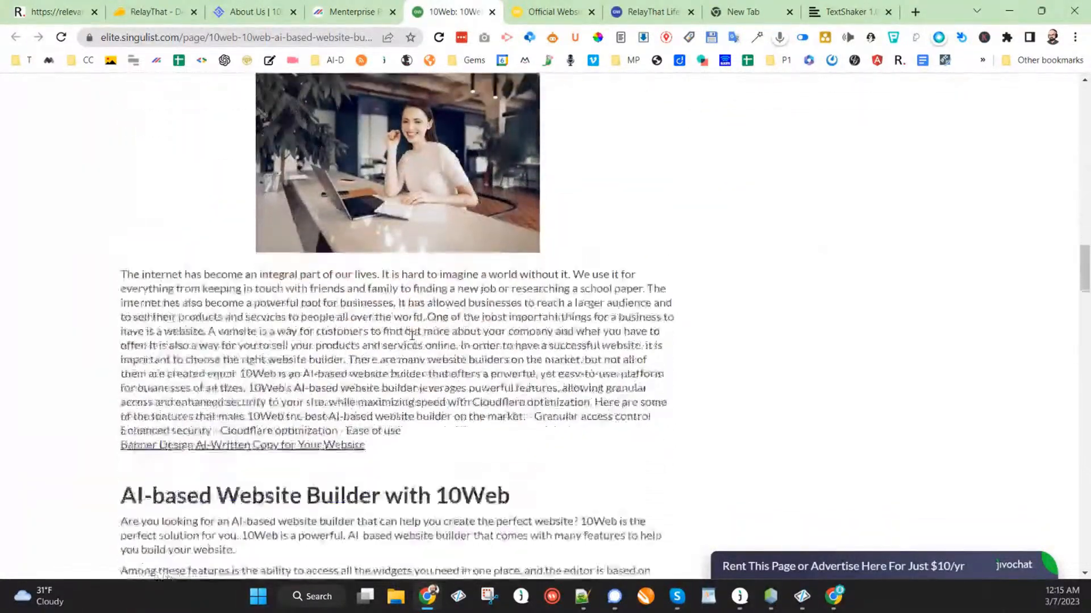
scroll(421, 329, "down", 3)
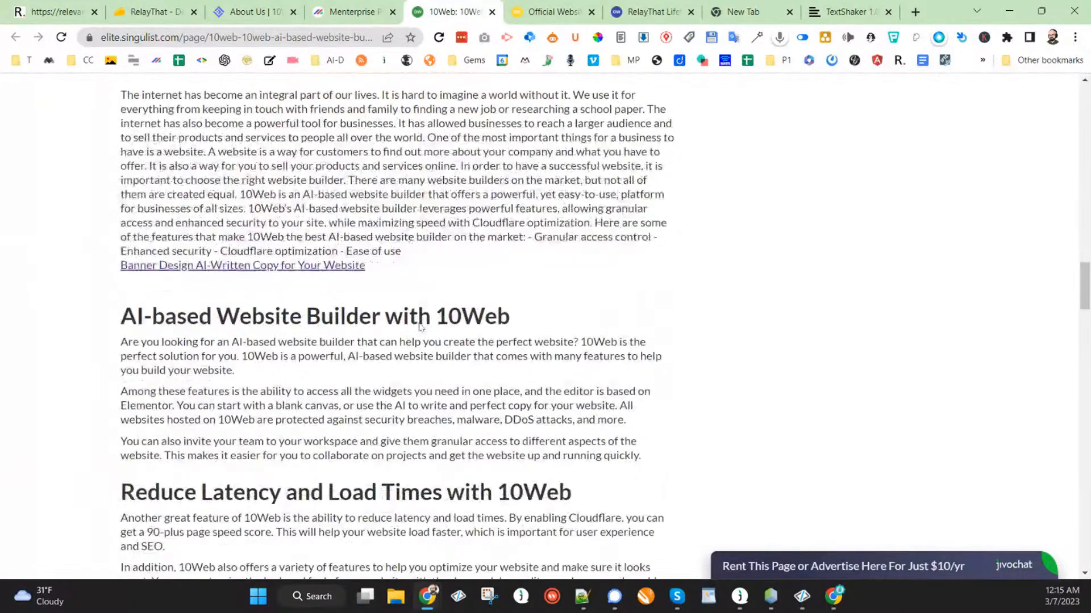
scroll(418, 318, "down", 2)
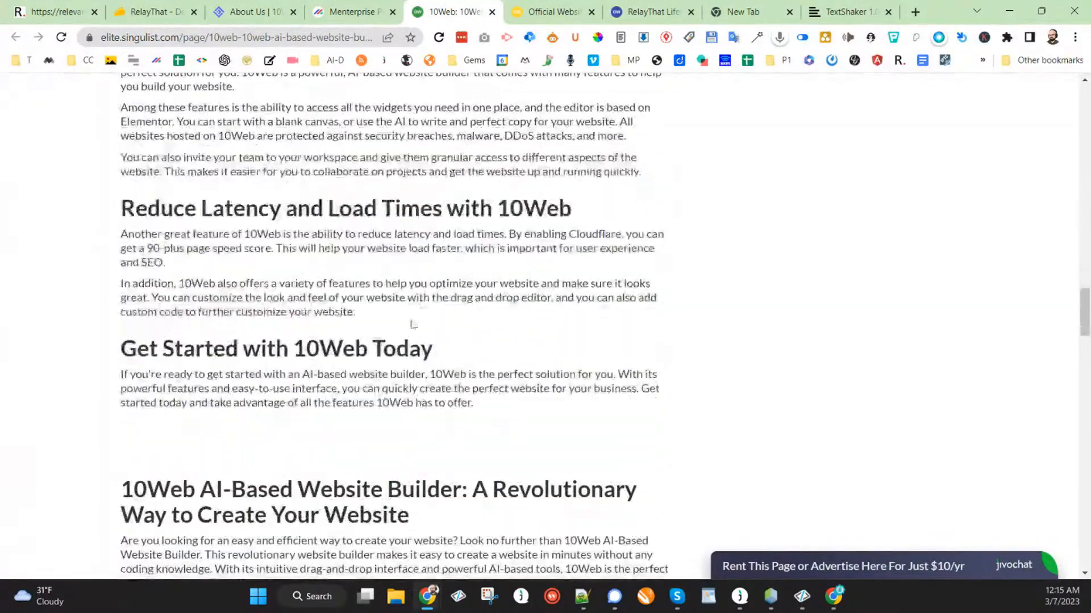
scroll(412, 318, "down", 2)
scroll(394, 346, "down", 2)
scroll(392, 334, "down", 10)
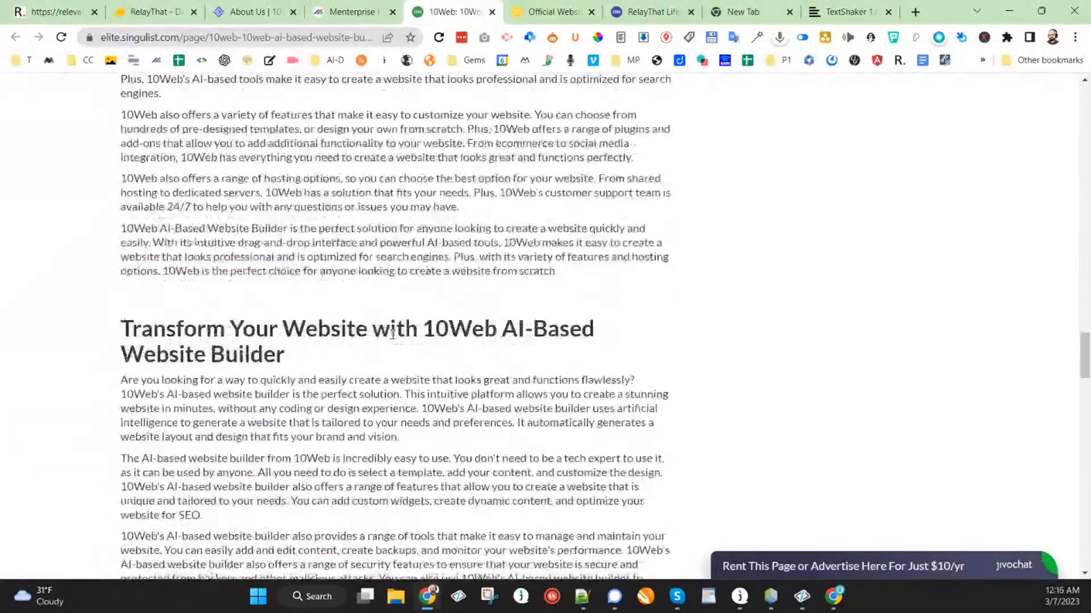
scroll(393, 335, "down", 8)
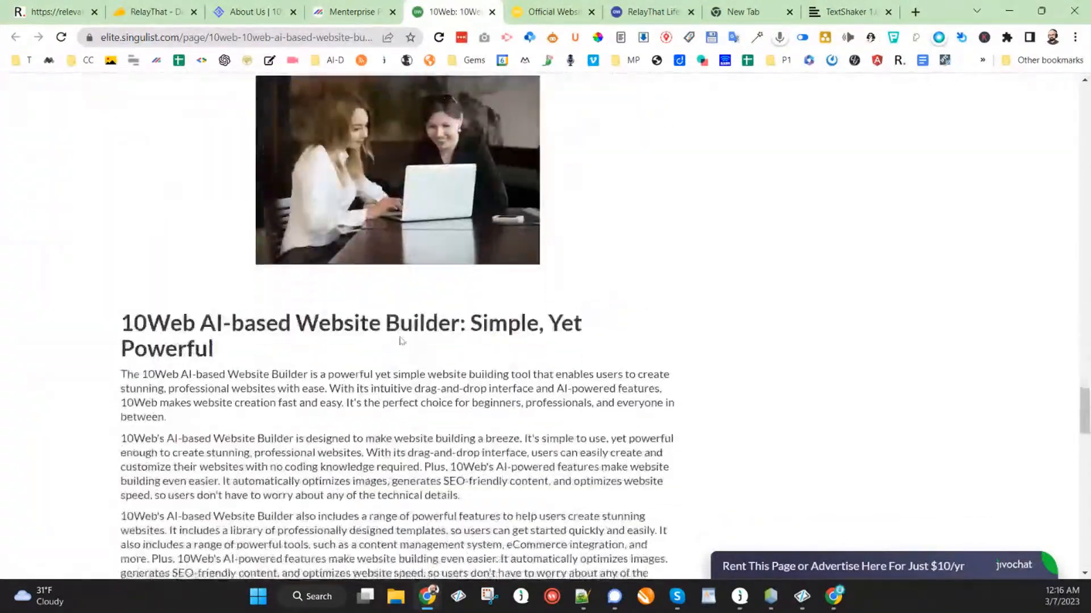
scroll(400, 334, "down", 4)
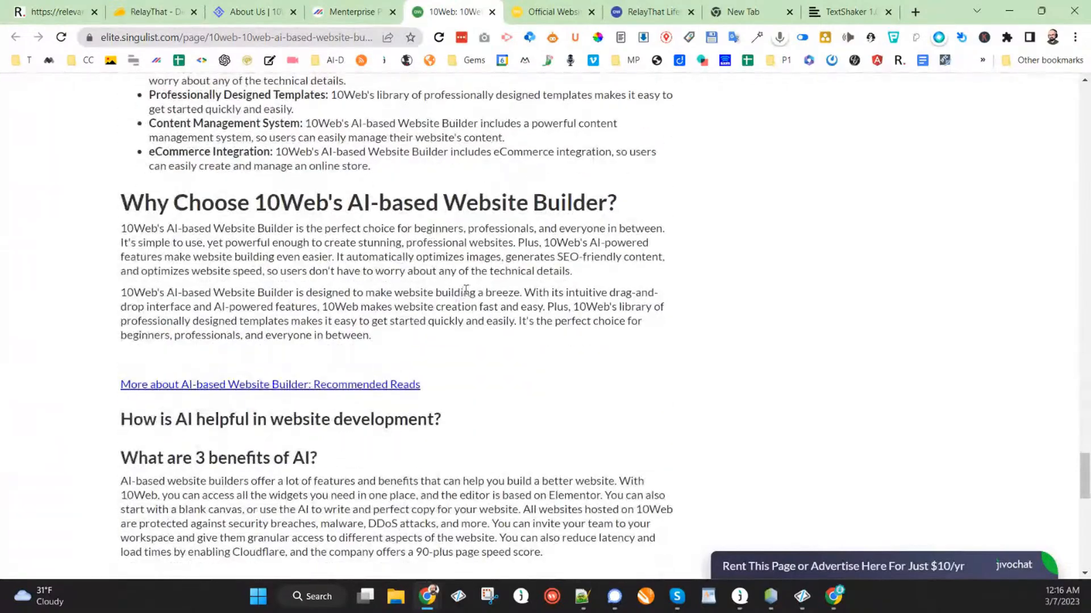
scroll(463, 295, "down", 6)
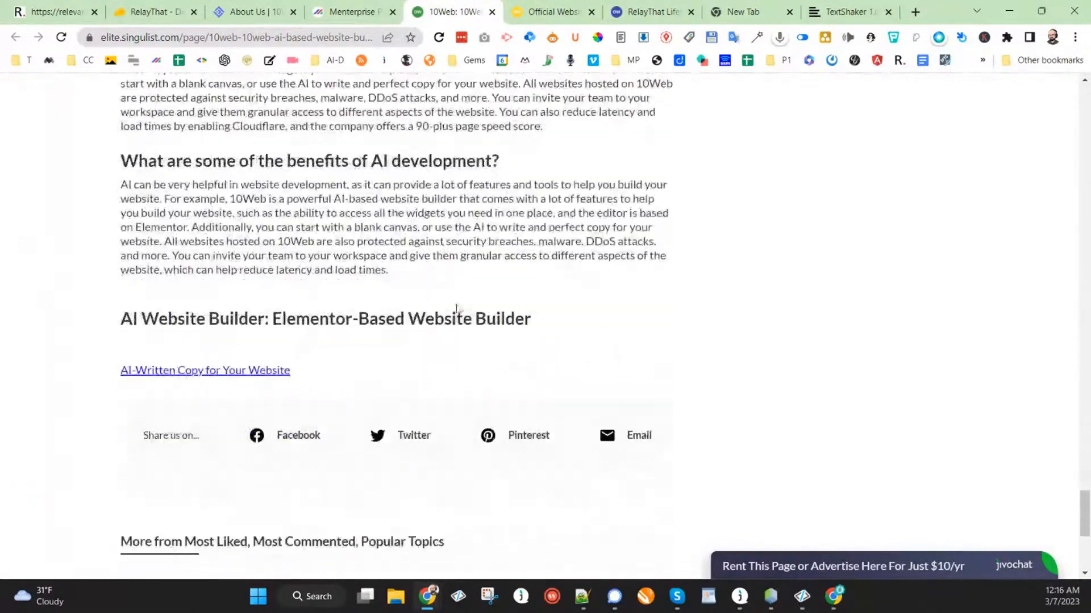
scroll(456, 307, "down", 2)
scroll(389, 251, "up", 11)
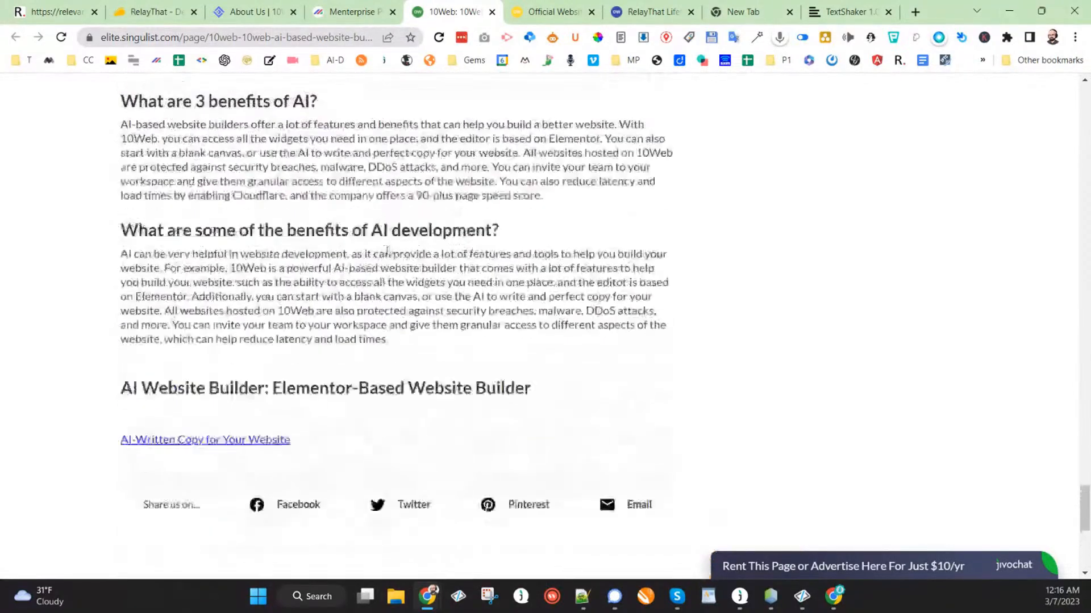
scroll(338, 268, "up", 10)
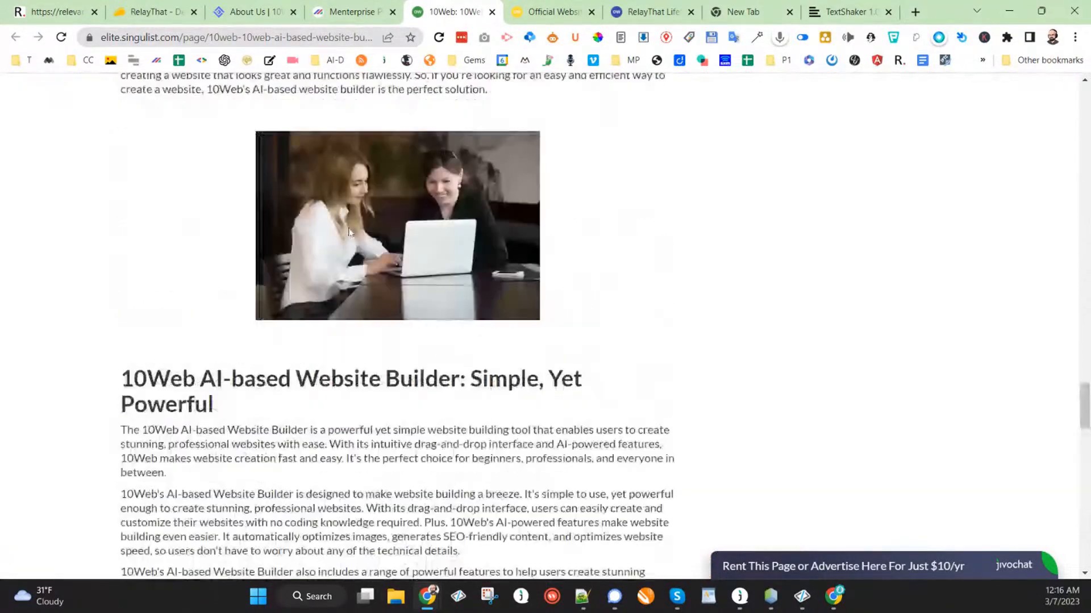
Return to the campaign's page list in Menterprise Publishing and open the prevail.screentabs.com page "AI Website Builder: Start with a Blank Canvas".
left_click(359, 12)
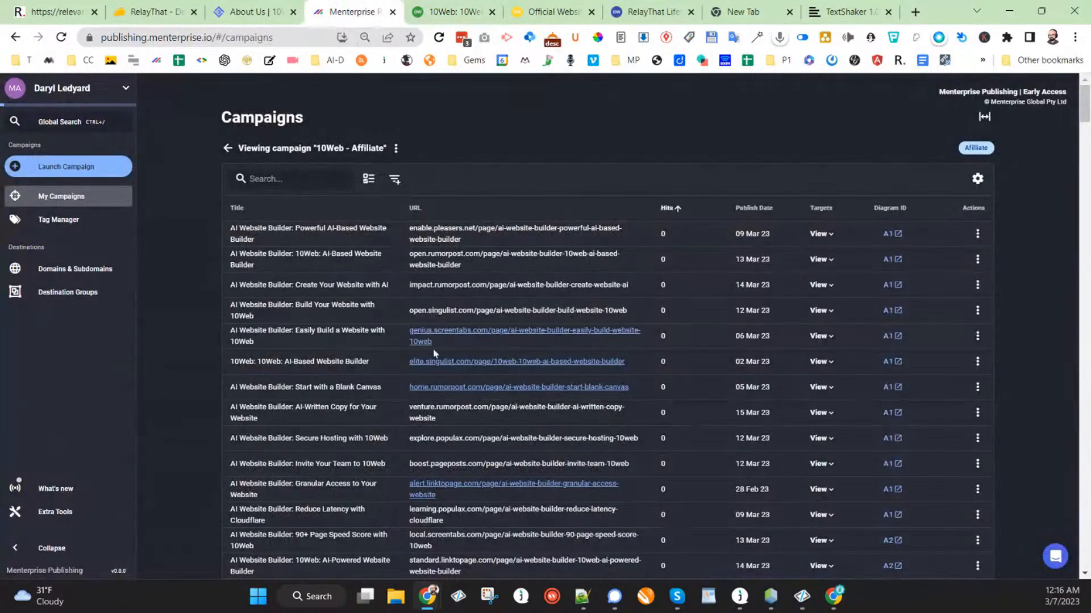
scroll(430, 343, "down", 6)
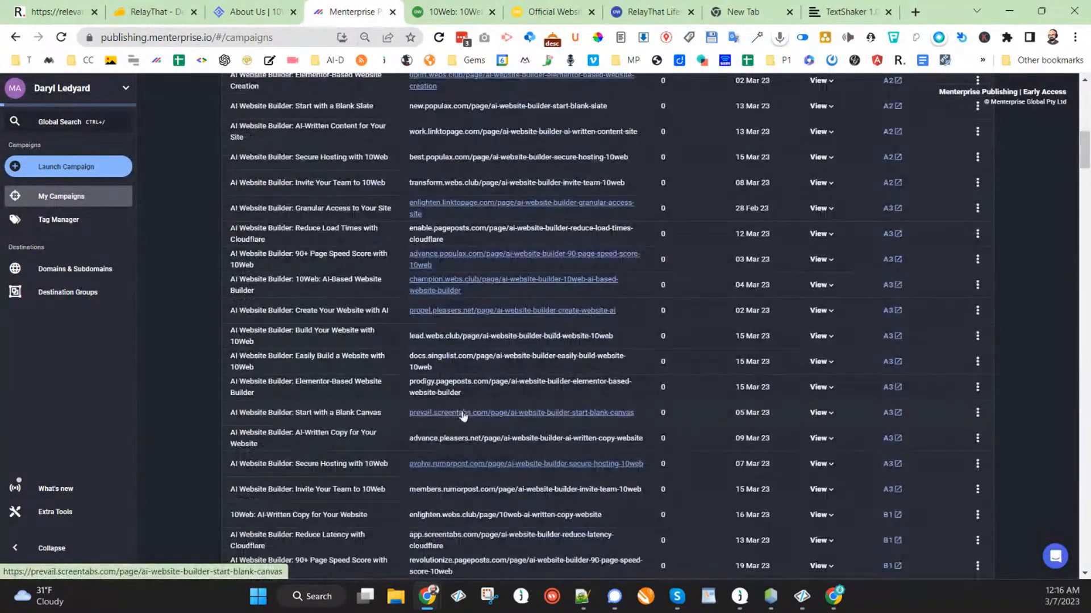
left_click(463, 415)
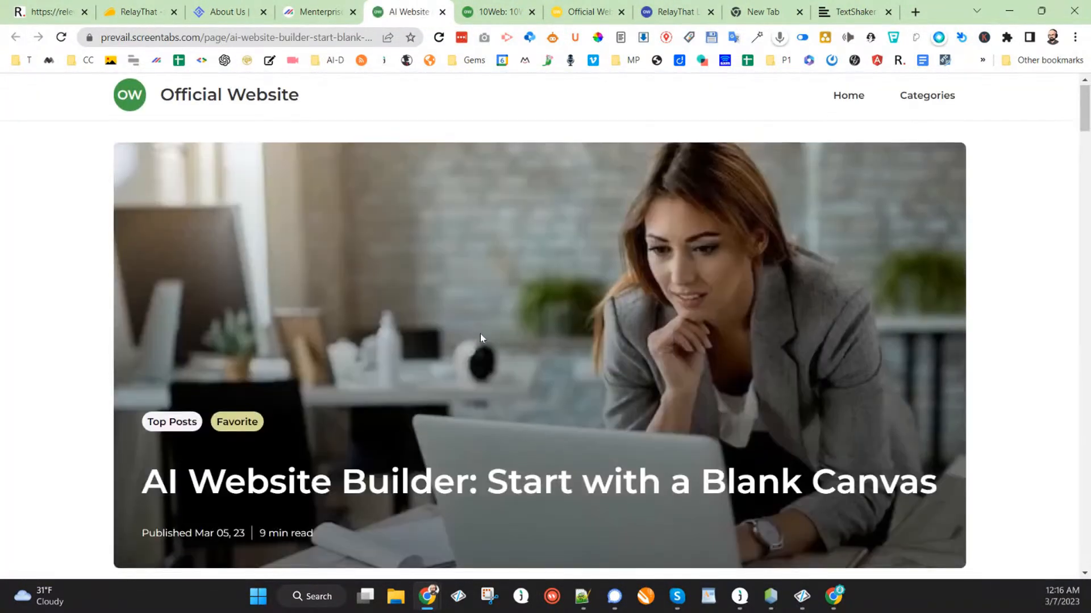
Examine the "AI Website Builder: Start with a Blank Canvas" article's sections, table of contents, image and 10Web links.
scroll(480, 334, "down", 3)
scroll(648, 345, "down", 9)
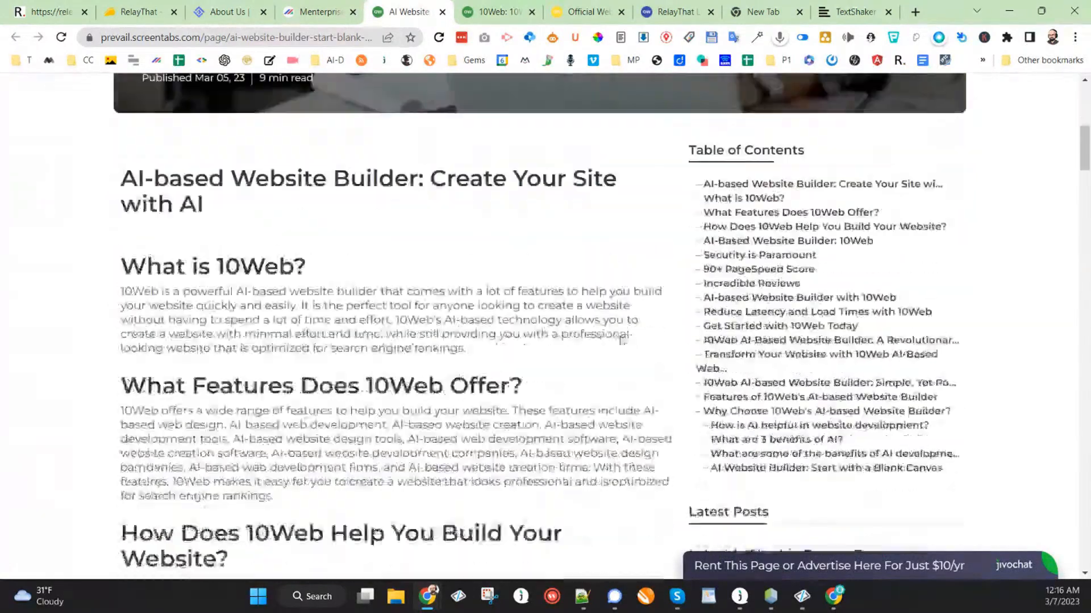
scroll(475, 345, "down", 8)
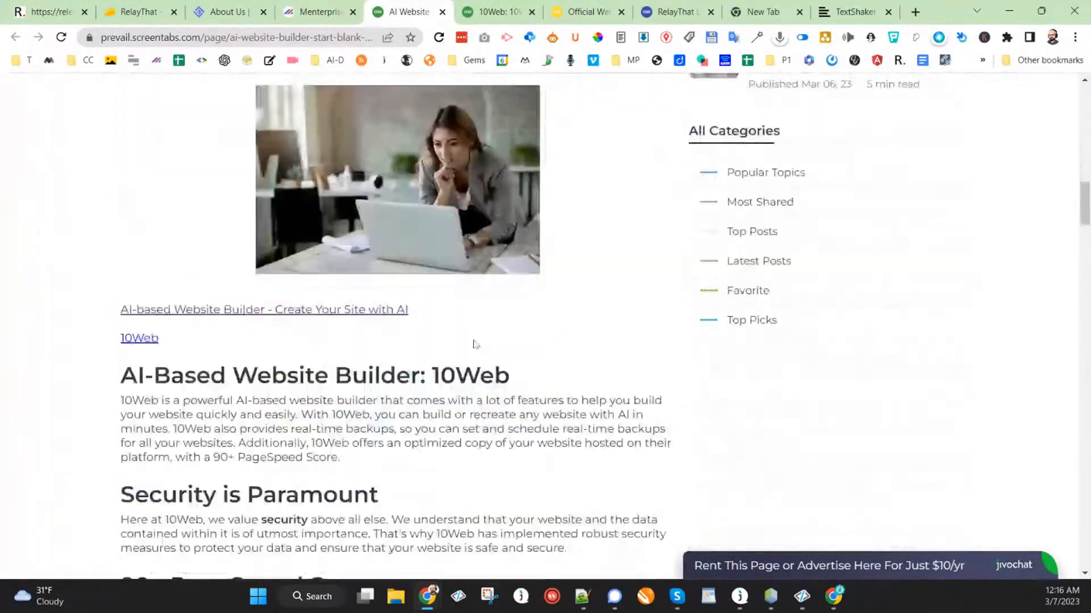
scroll(417, 317, "up", 1)
scroll(417, 317, "up", 6)
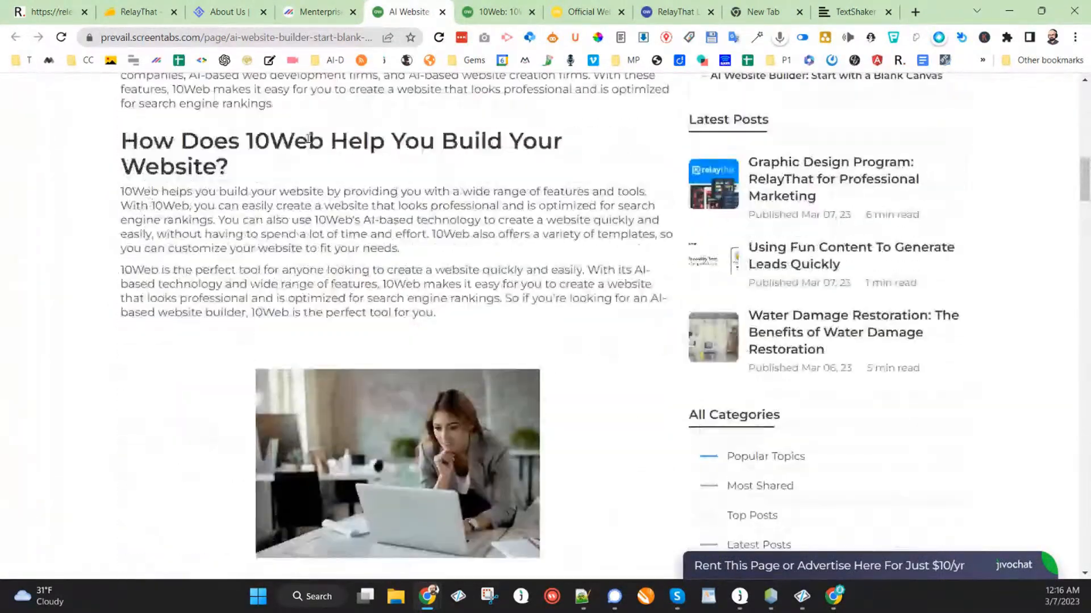
Return to the campaign list in Menterprise Publishing, reload it, and view the "10Web - Affiliate" campaign's pages again.
left_click(318, 11)
scroll(402, 281, "up", 10)
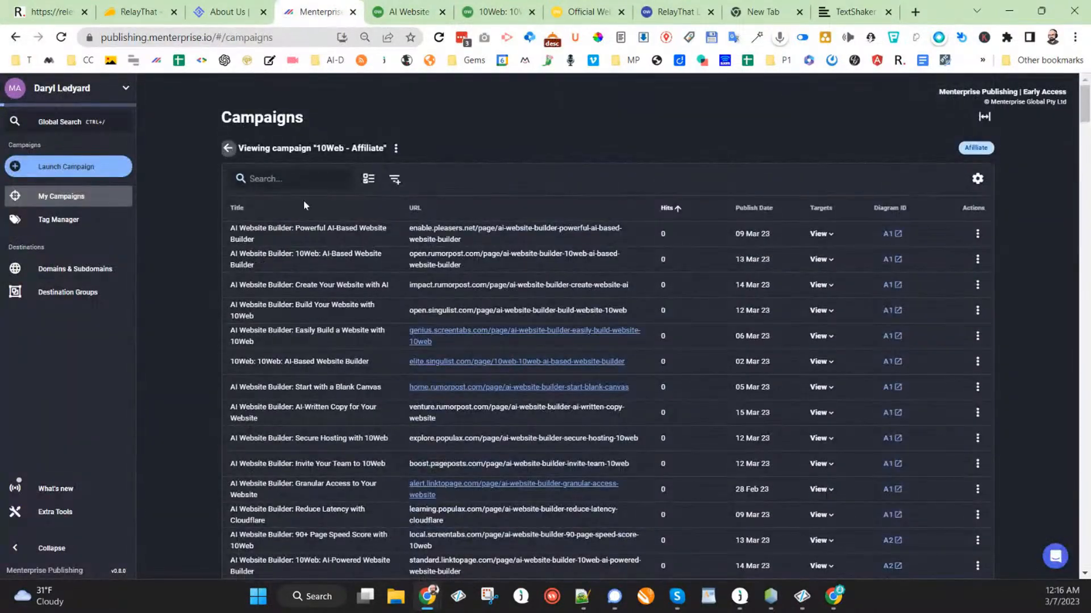
left_click(228, 149)
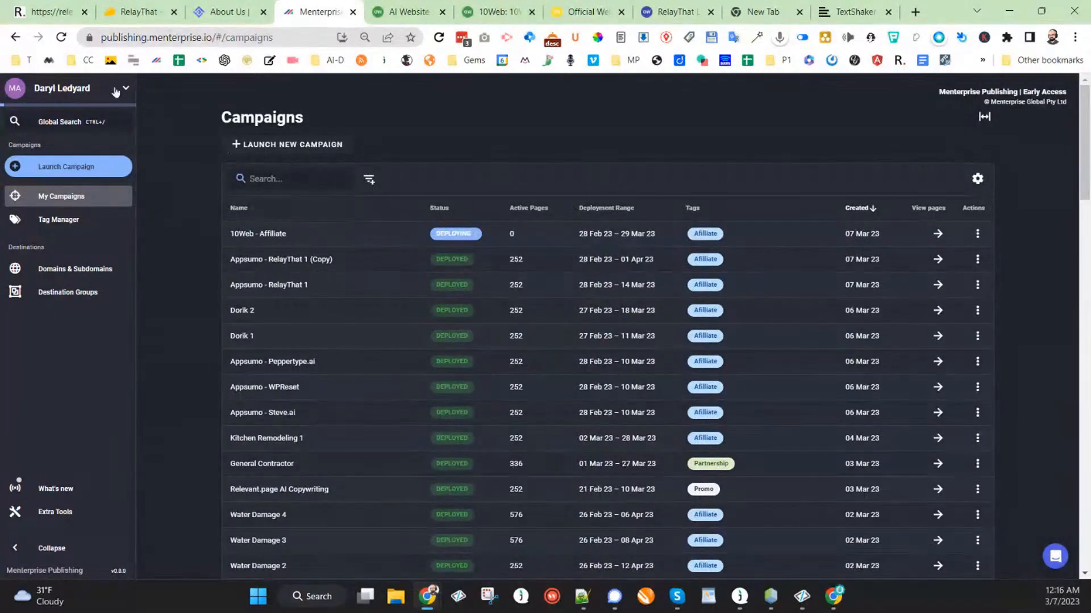
left_click(60, 37)
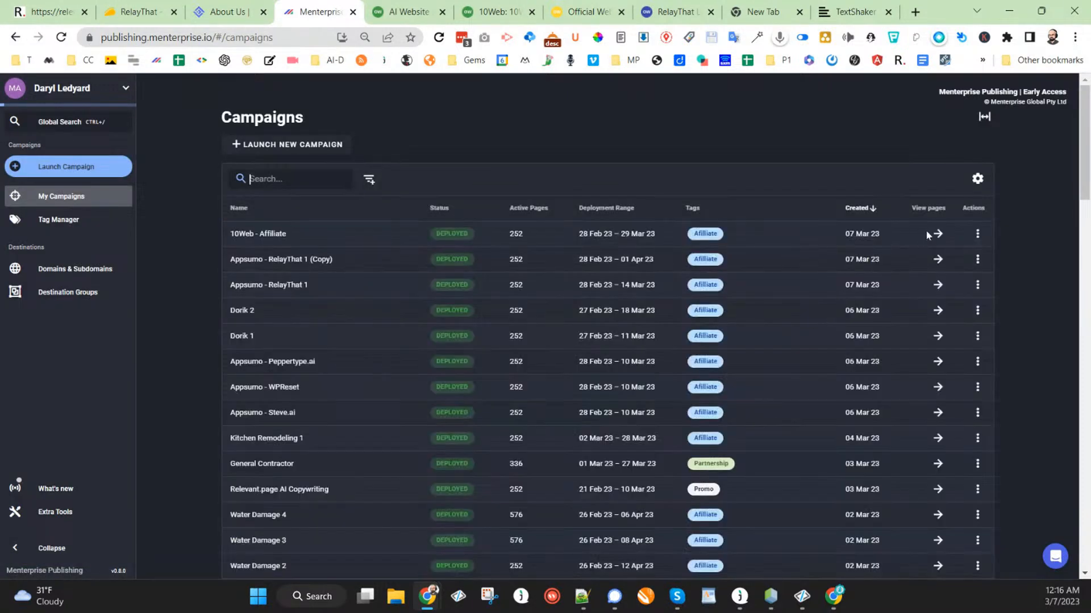
left_click(937, 235)
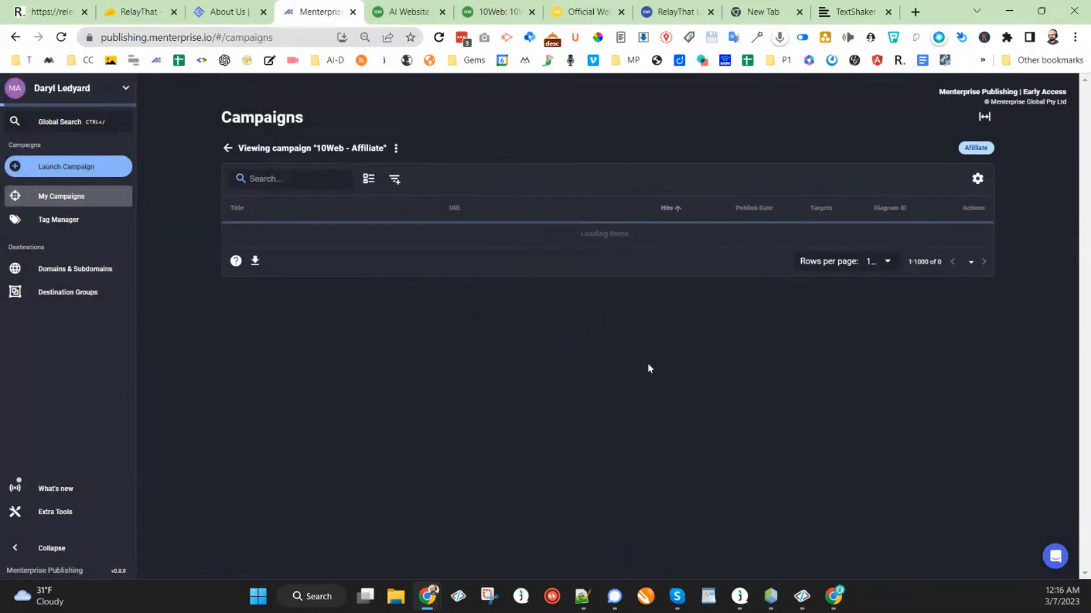
Find the zap.rumorpost.com page "Website Builder: 90+ Page Speed Score with 10Web" among the campaign's pages and open it.
scroll(660, 367, "down", 8)
scroll(661, 380, "down", 15)
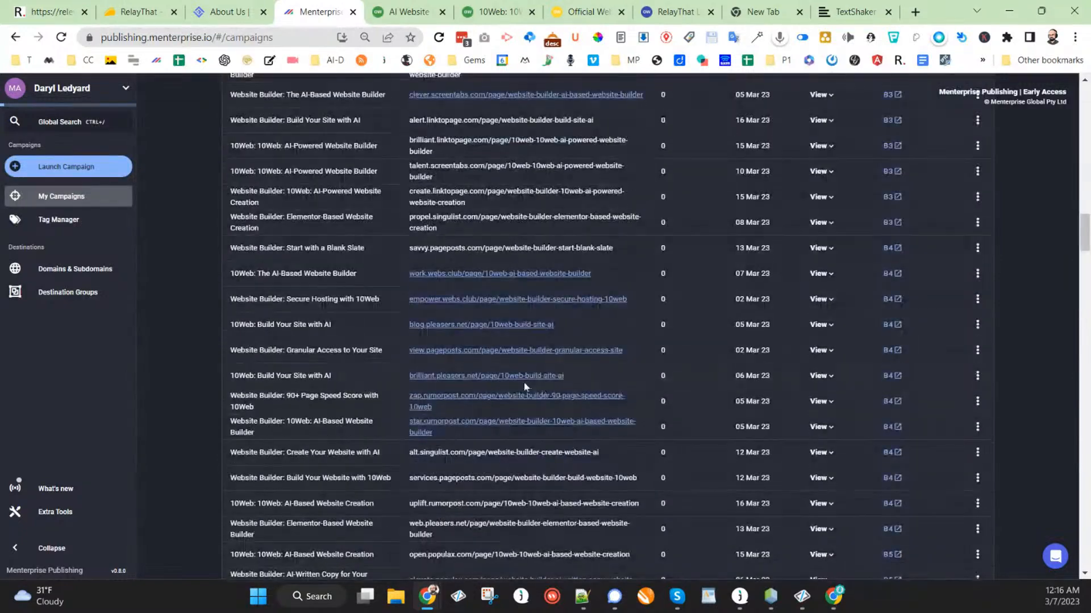
left_click(488, 396)
Examine the 90+ Page Speed Score article's title, subheading, body sections, image and links against its table of contents.
scroll(546, 379, "down", 4)
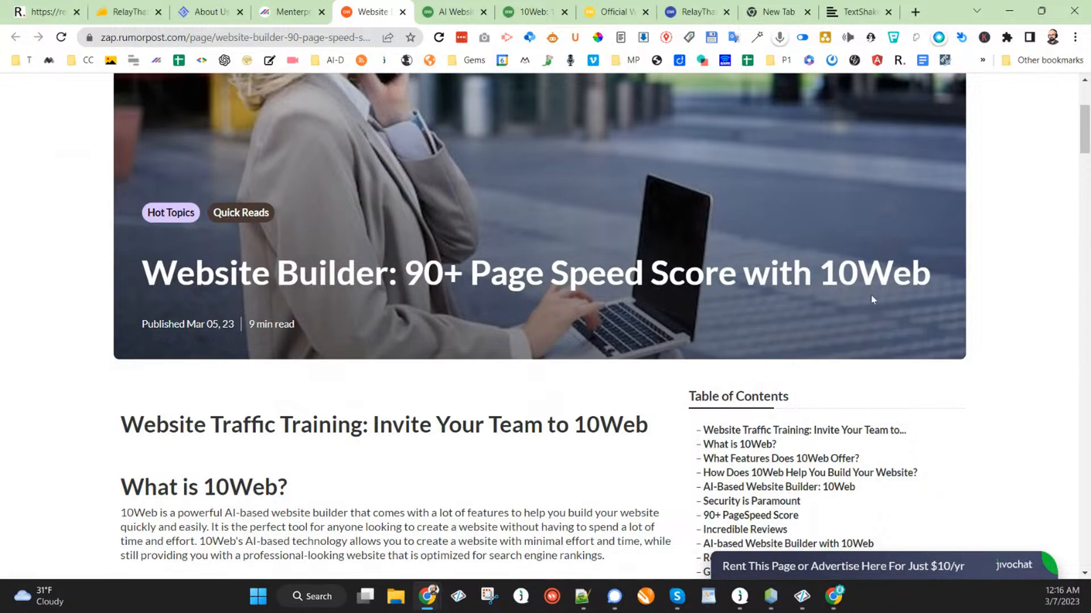
scroll(634, 402, "down", 4)
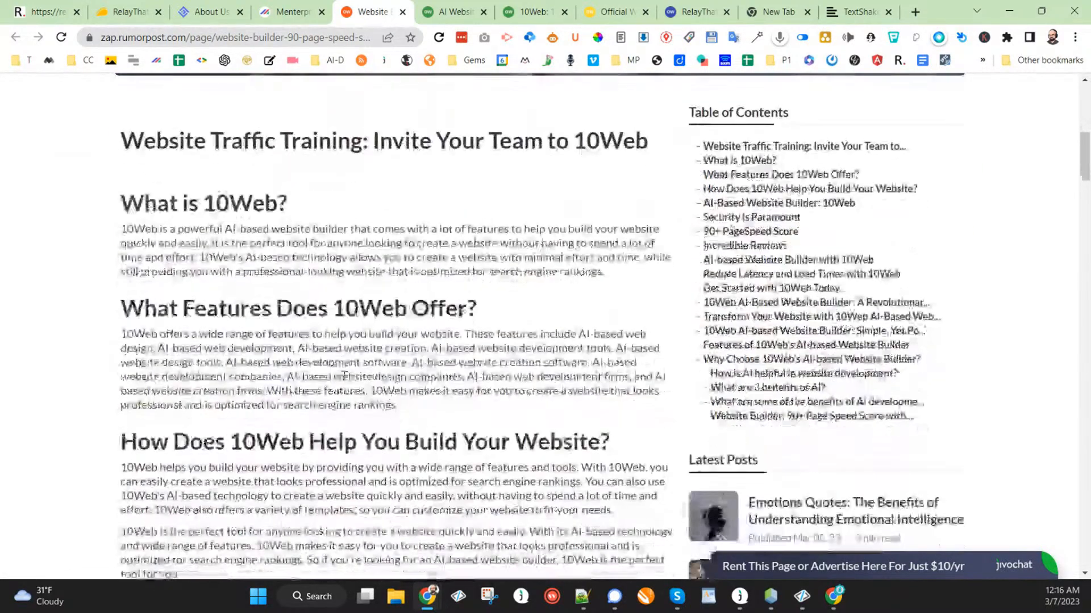
scroll(345, 375, "down", 3)
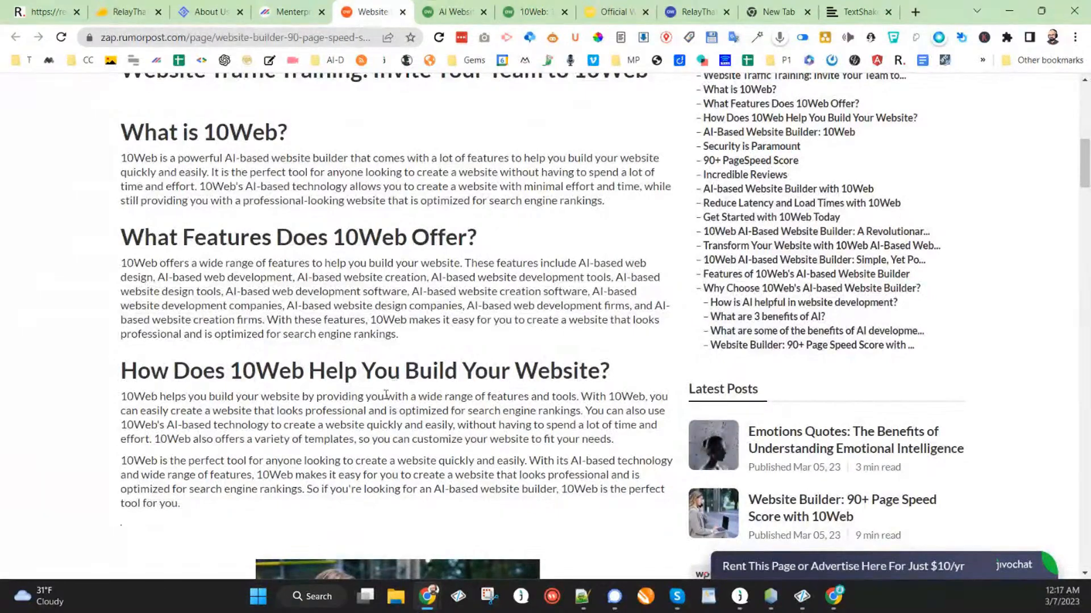
scroll(386, 394, "up", 6)
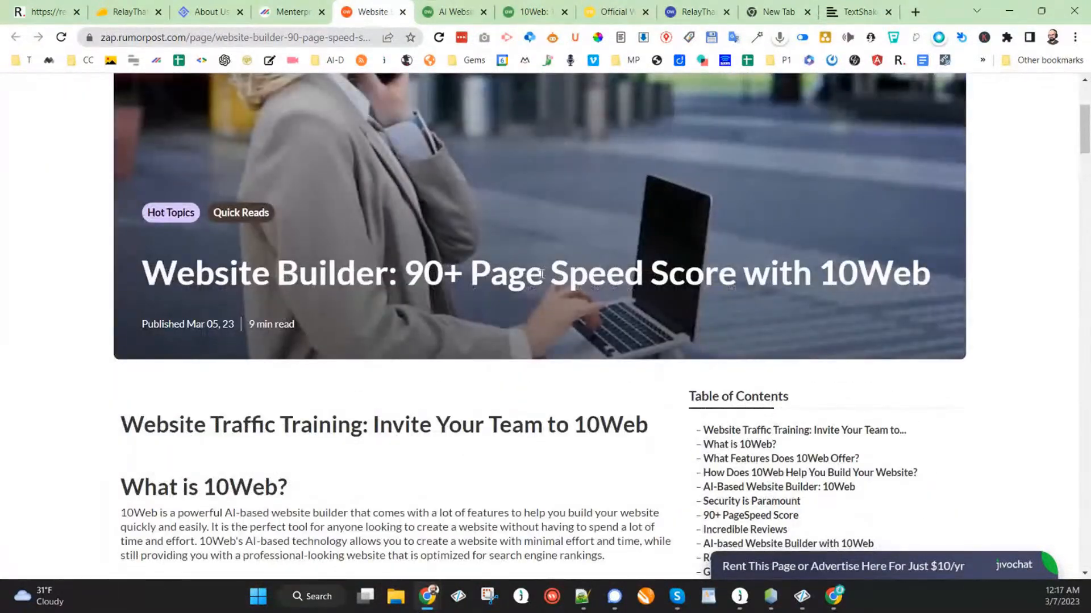
scroll(606, 456, "down", 12)
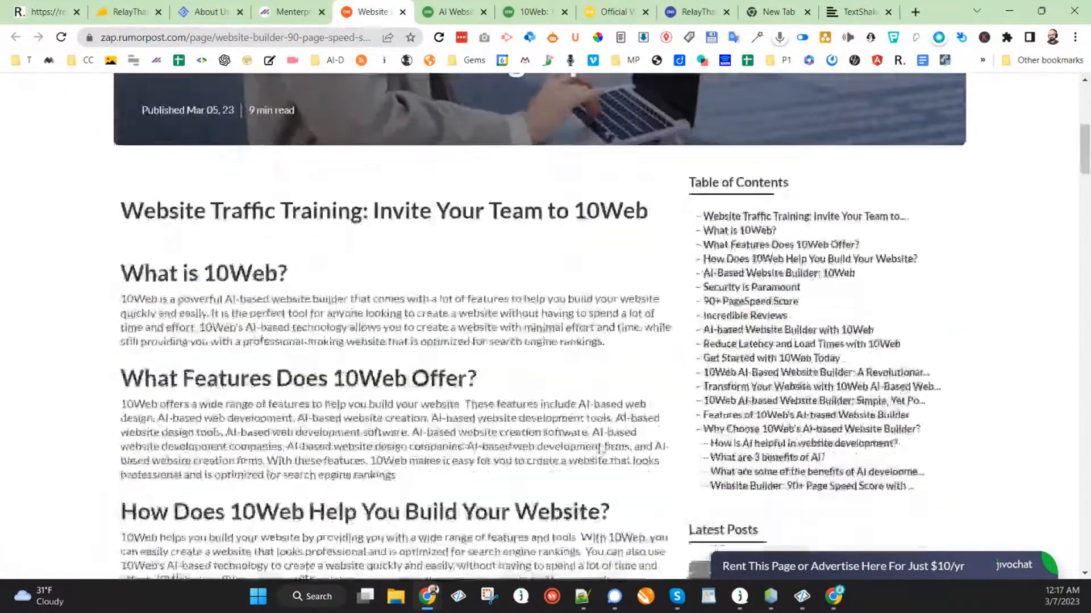
scroll(575, 438, "down", 6)
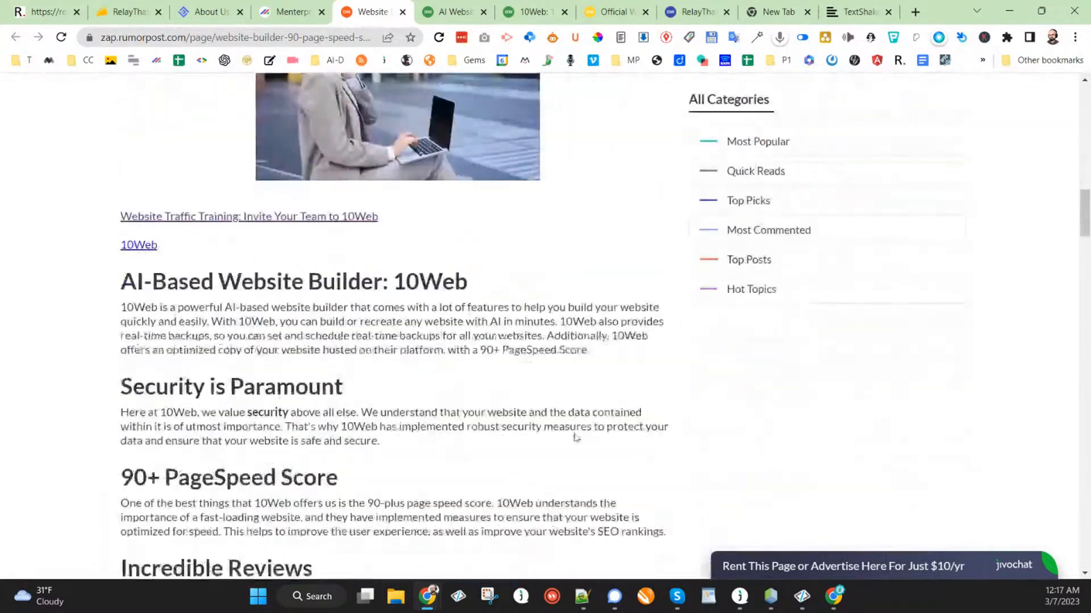
scroll(526, 420, "up", 18)
scroll(443, 338, "up", 7)
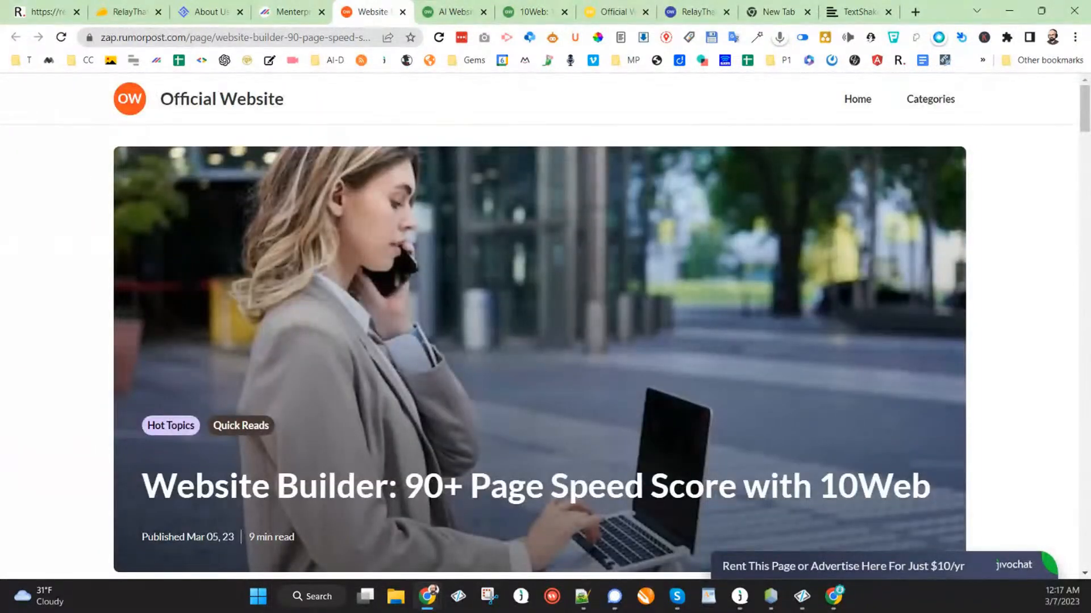
Switch to the relevant.page generator, close that page, and look over the RelayThat product page on AppSumo.
left_click(44, 11)
scroll(314, 286, "up", 8)
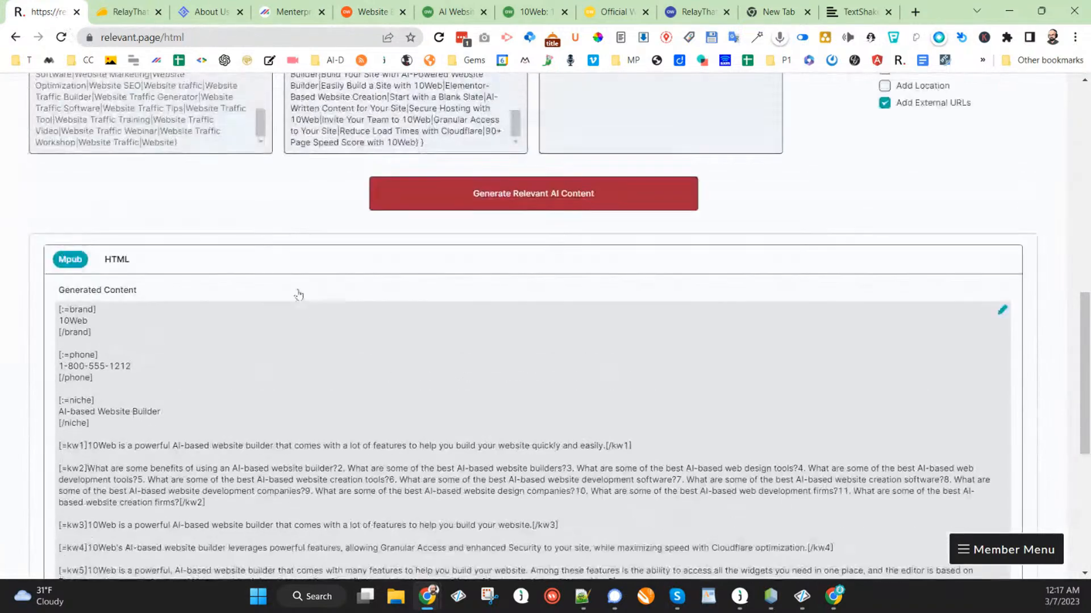
left_click(76, 12)
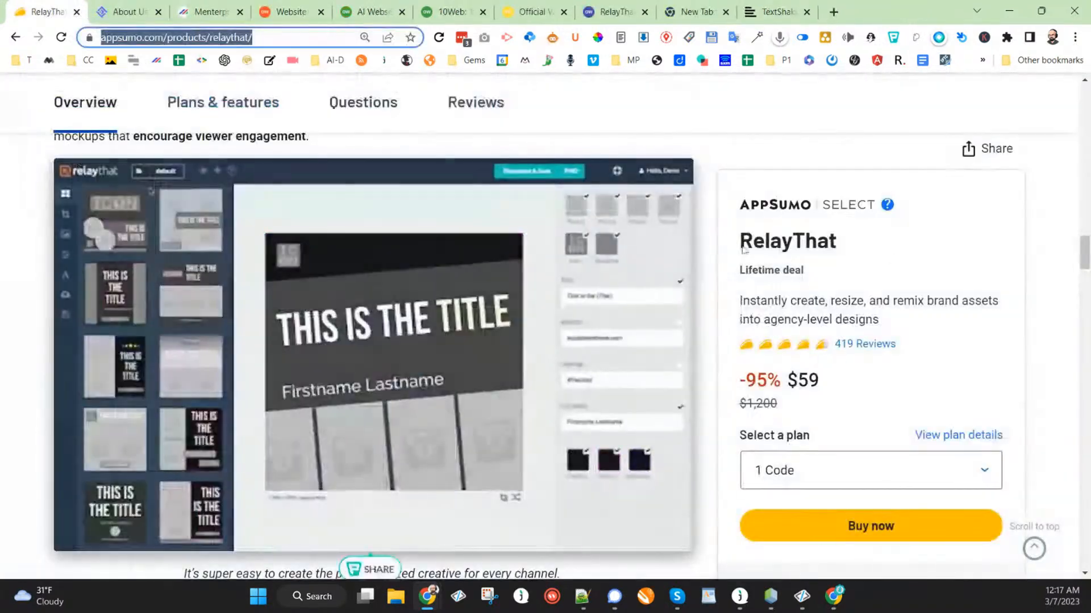
scroll(747, 337, "up", 5)
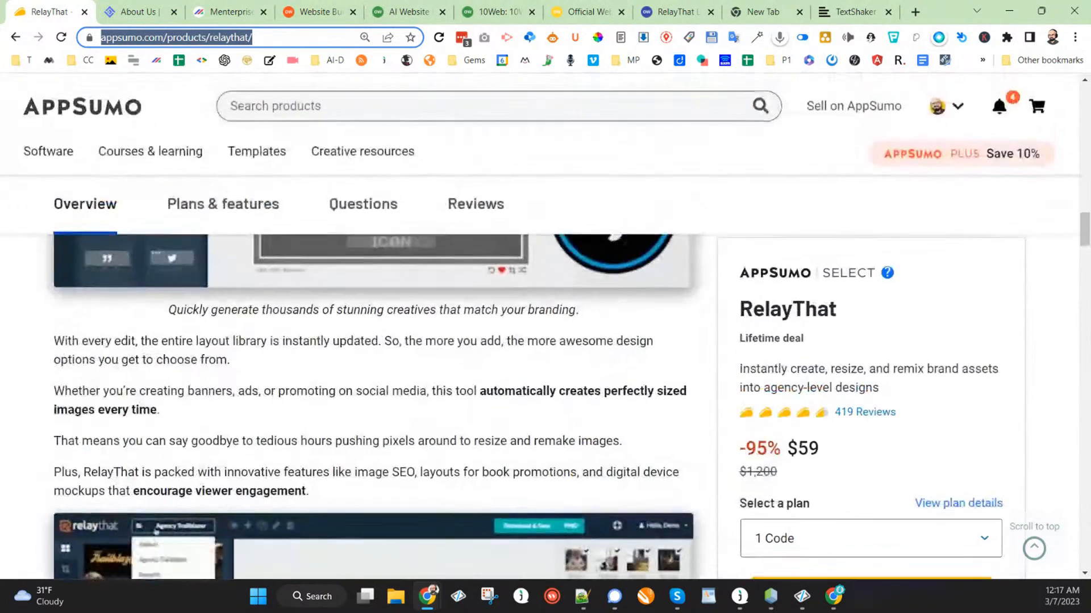